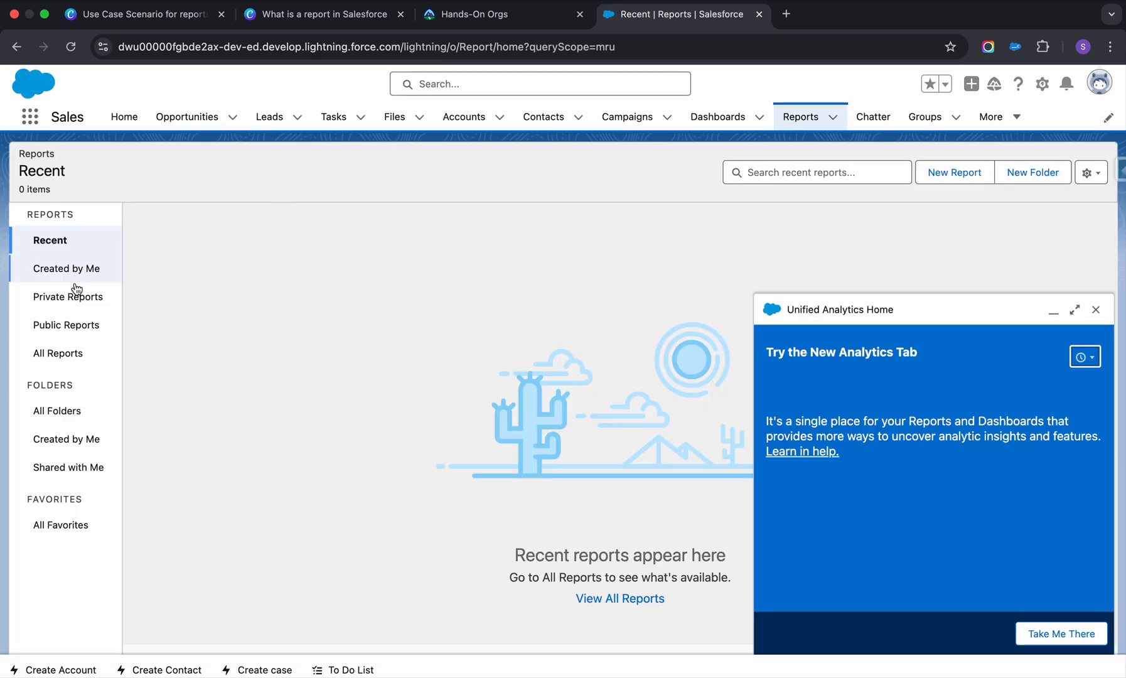
List all reports, dismissing the Unified Analytics Home prompt, and look through the report list.
click(59, 353)
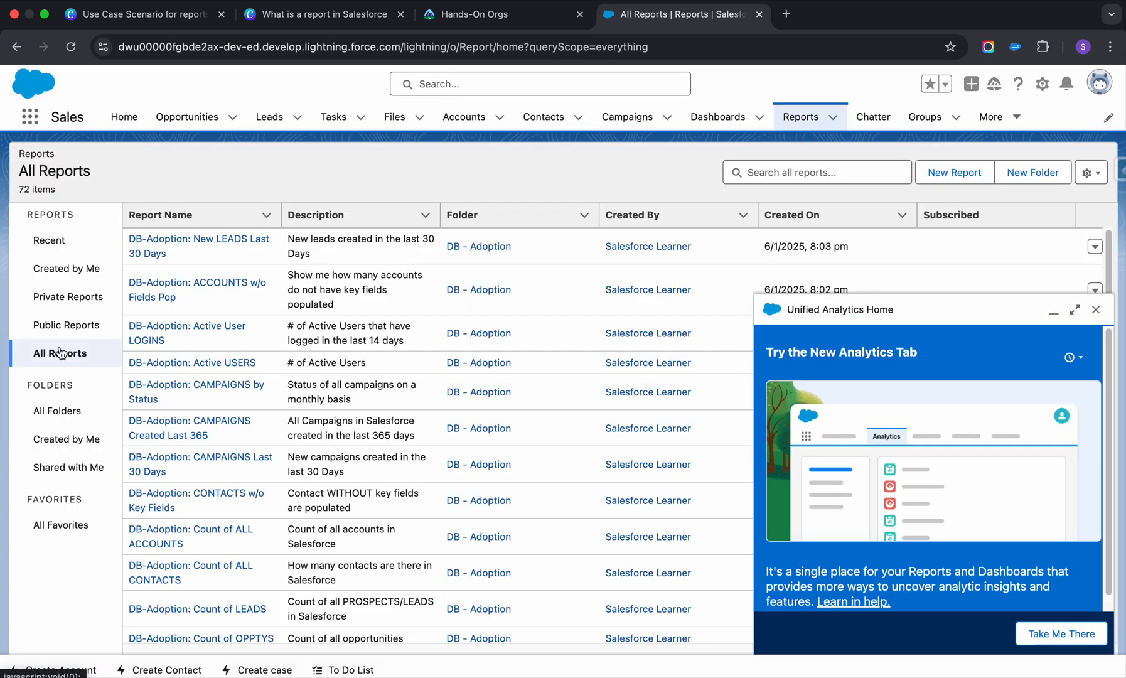
click(1095, 310)
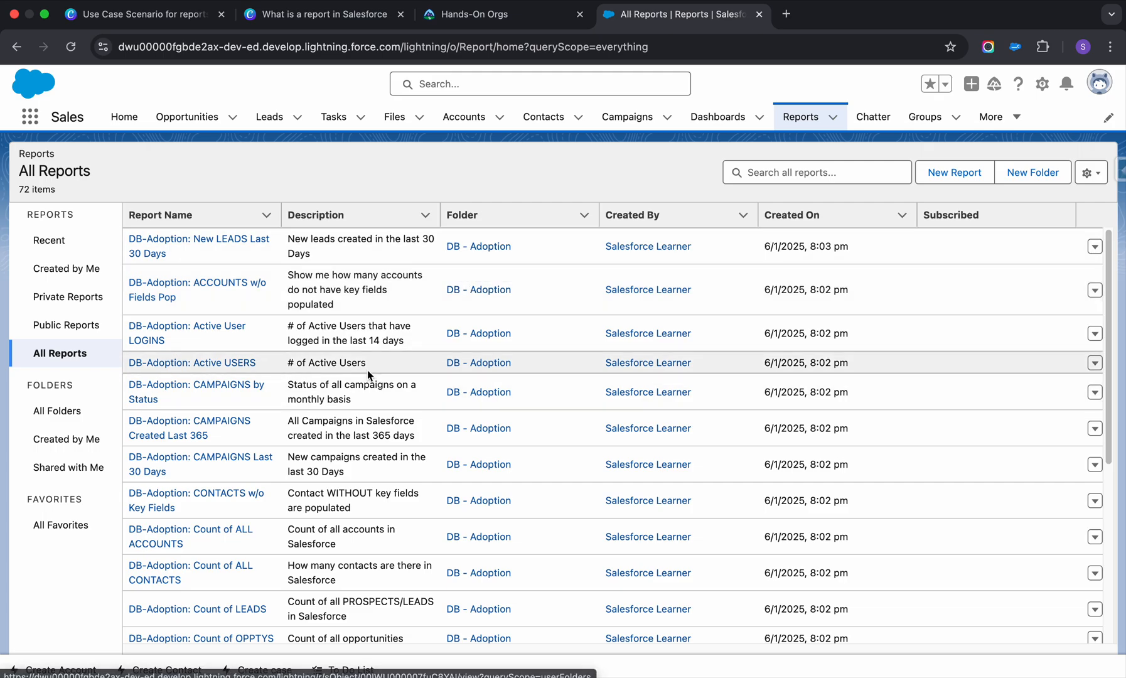
scroll(381, 455, down, 10)
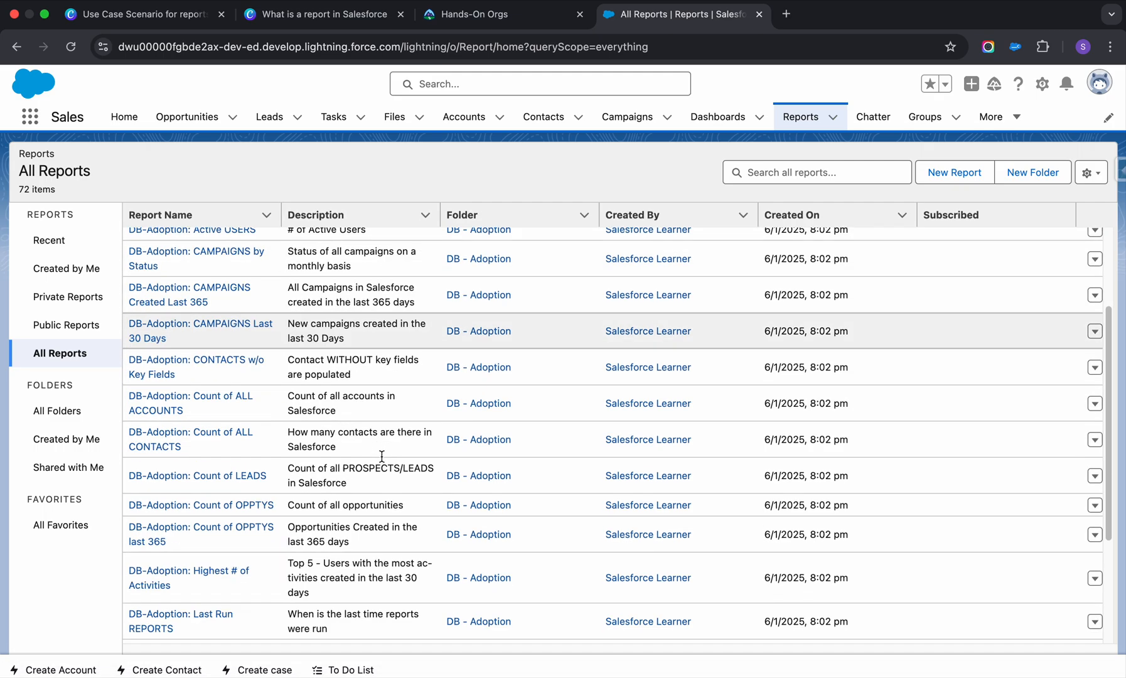
scroll(381, 455, up, 10)
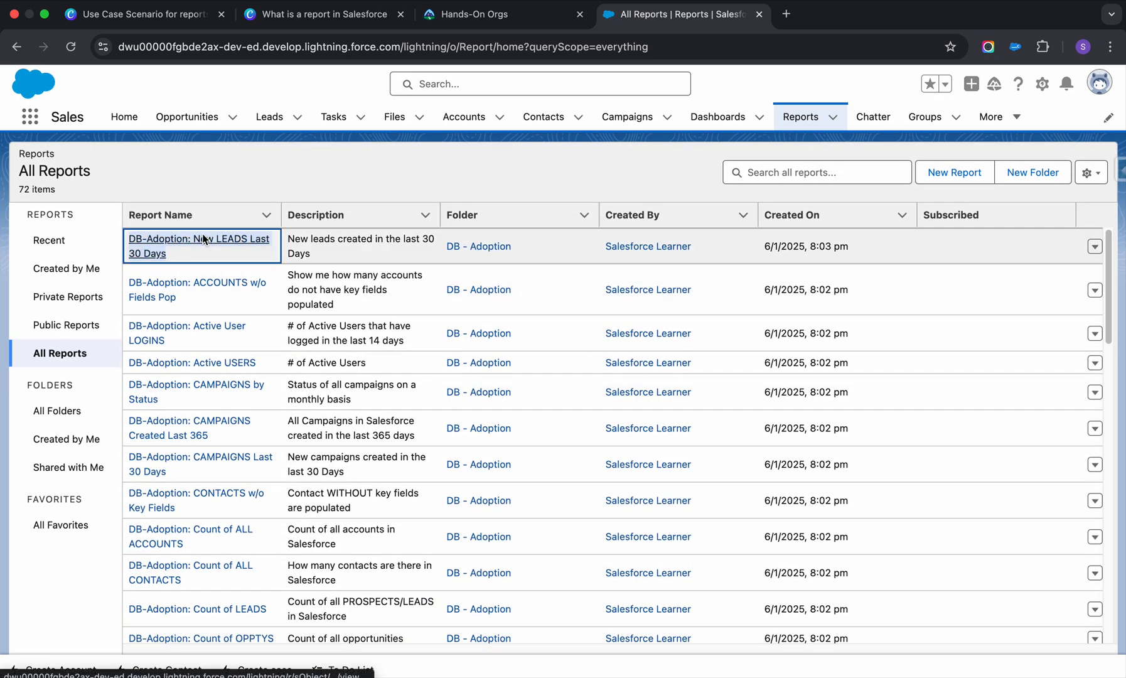
Open the "DB-Adoption: New LEADS Last 30 Days" report in a separate browser tab and look through its lead records.
right_click(207, 243)
click(220, 241)
click(837, 14)
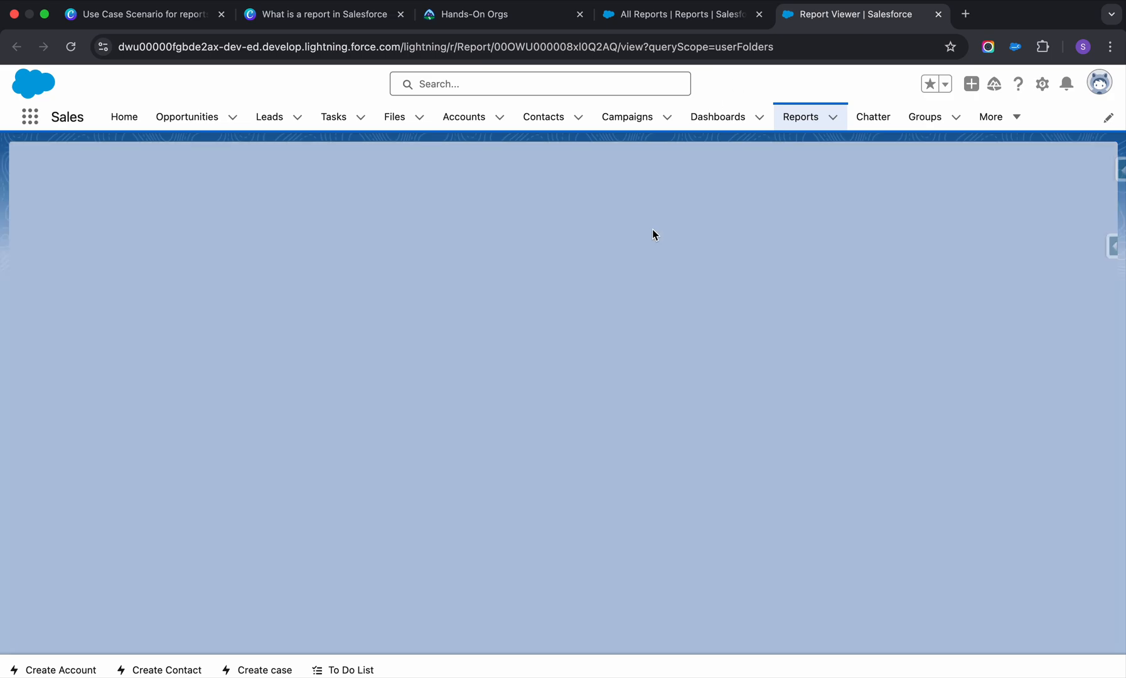
scroll(653, 235, down, 10)
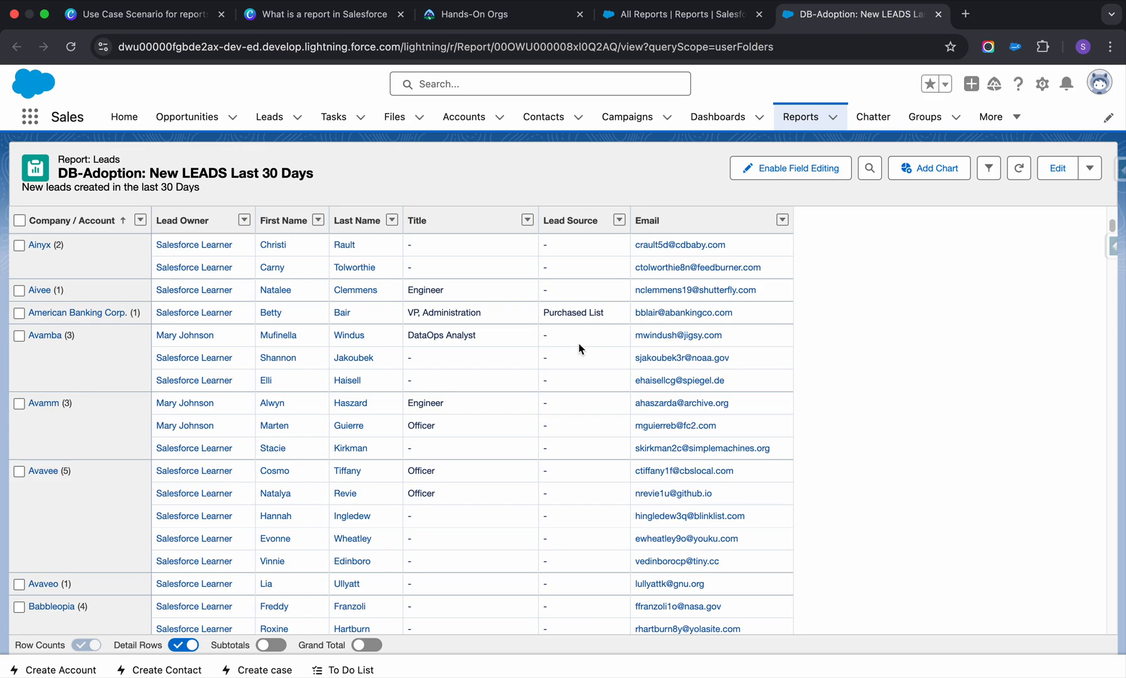
scroll(579, 349, down, 15)
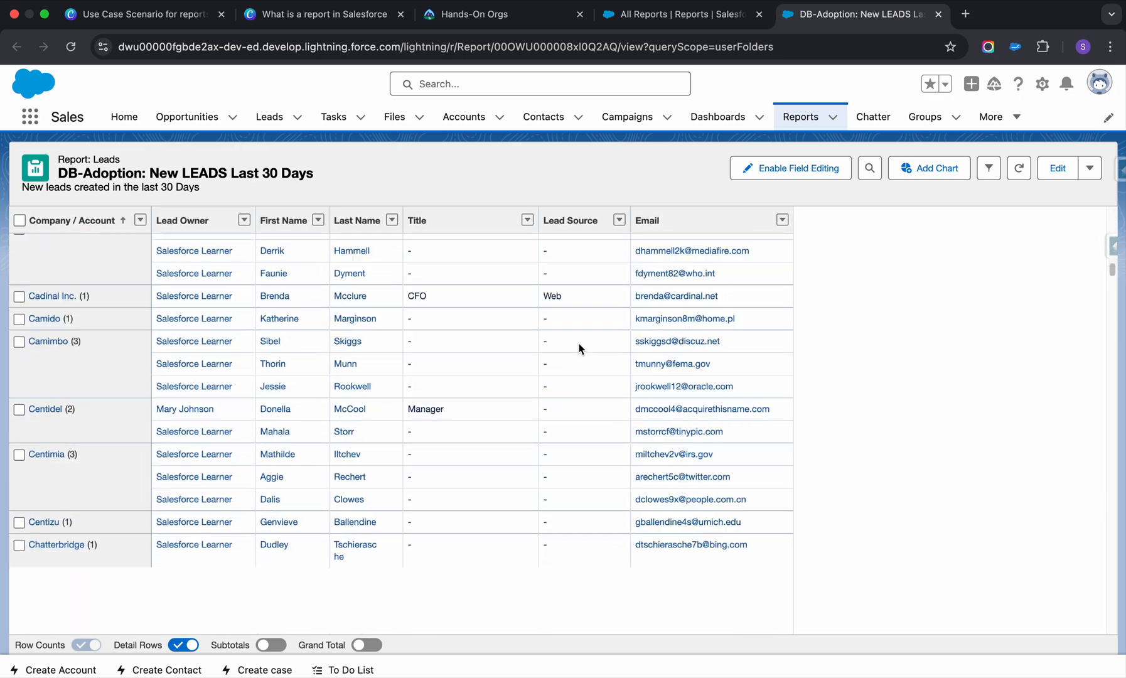
scroll(579, 349, down, 13)
scroll(579, 348, up, 20)
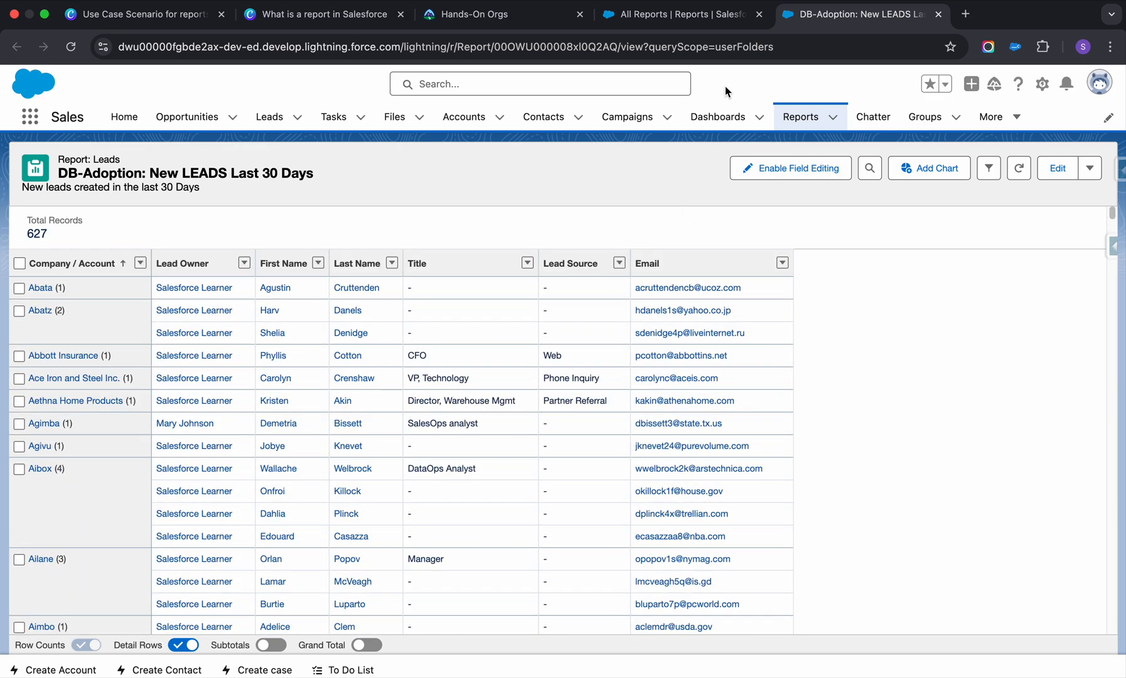
Duplicate the browser tab of the new leads report and go to the Reports home page in the copy.
click(706, 19)
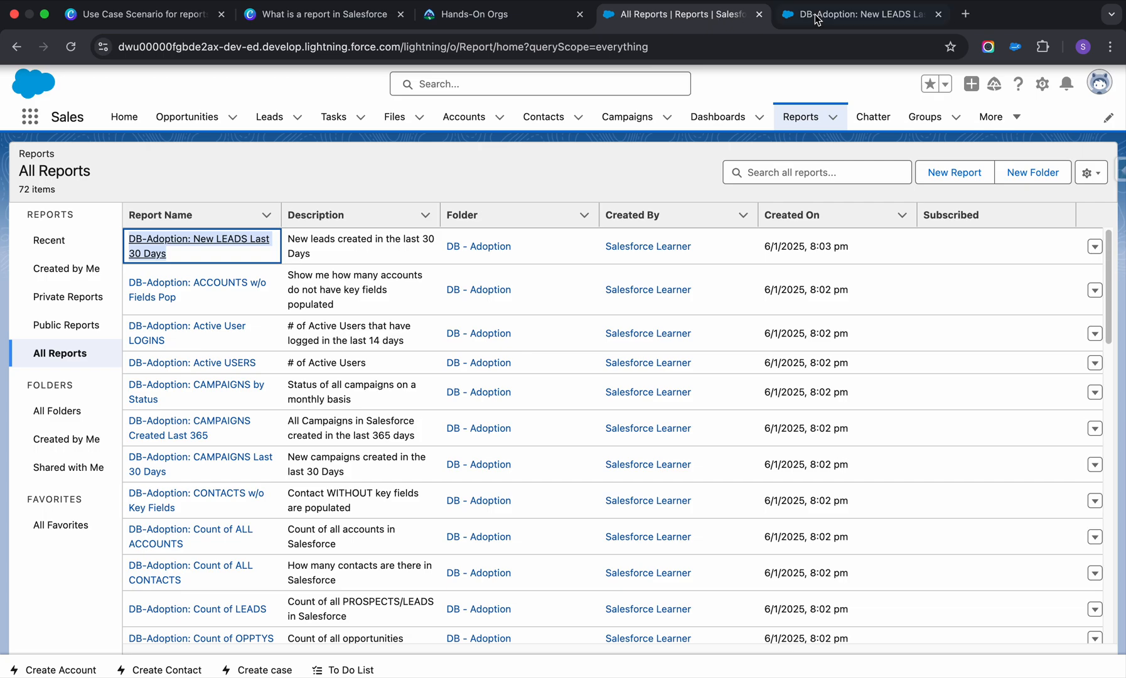
right_click(886, 15)
click(945, 113)
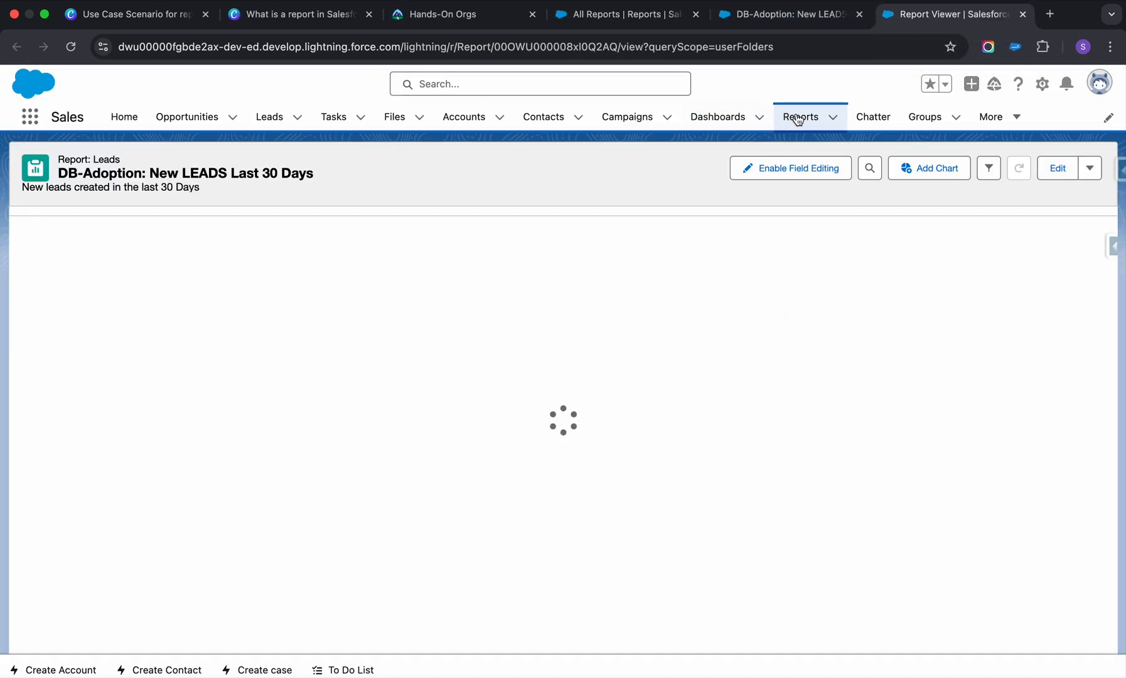
click(797, 119)
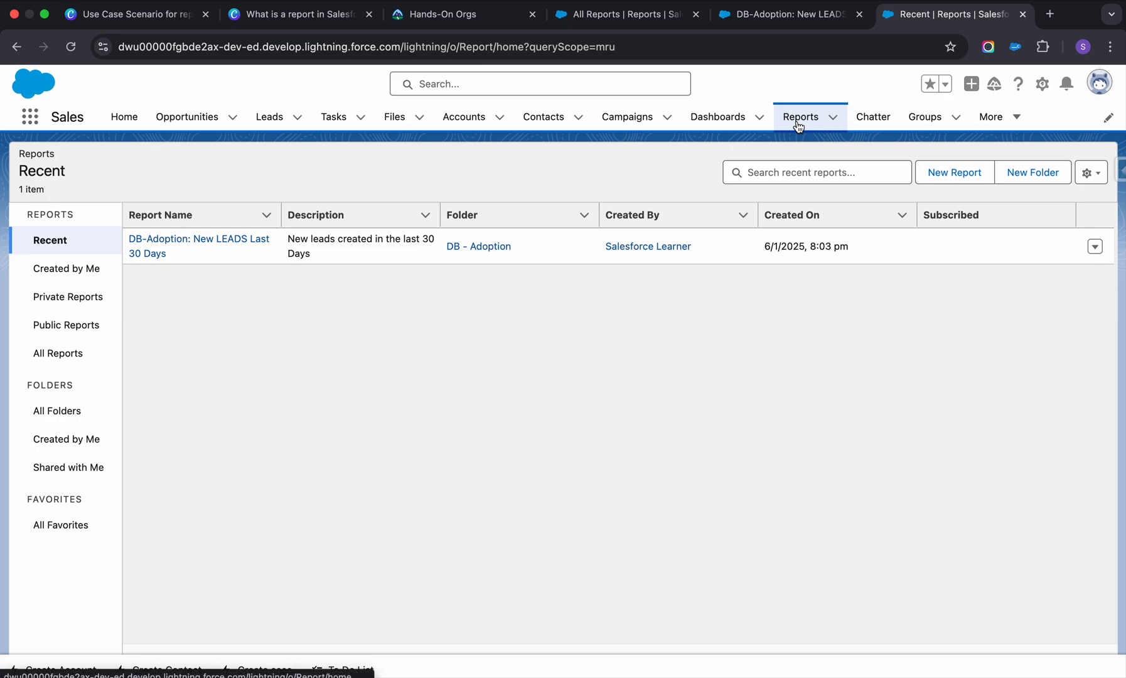
click(29, 114)
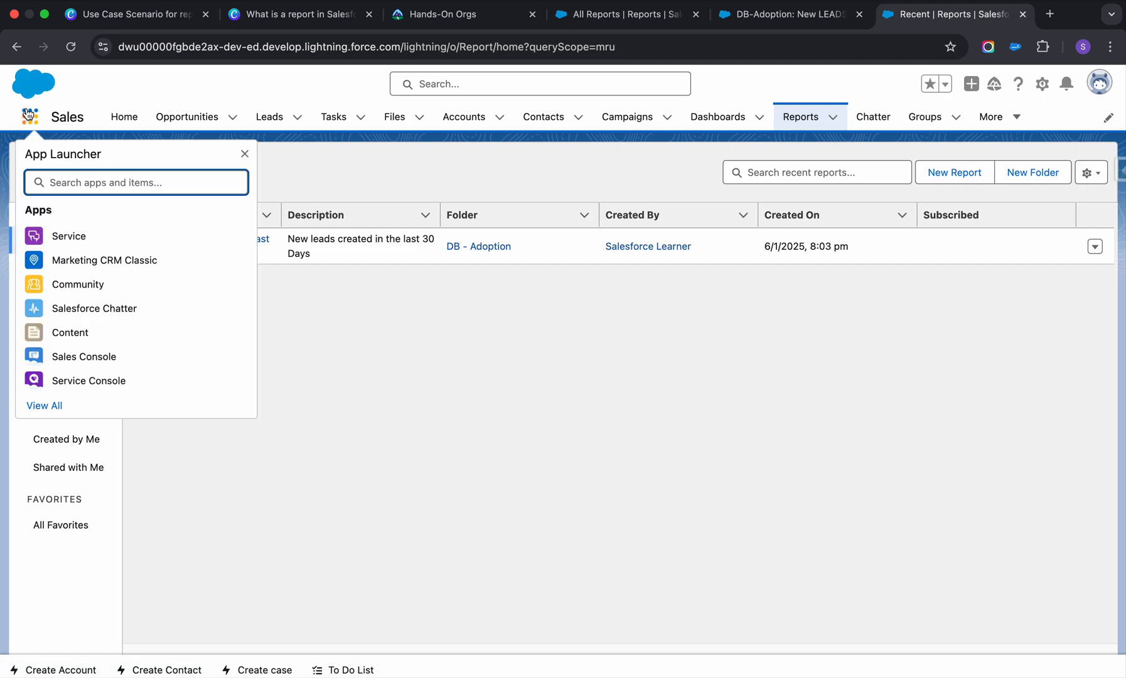
click(665, 419)
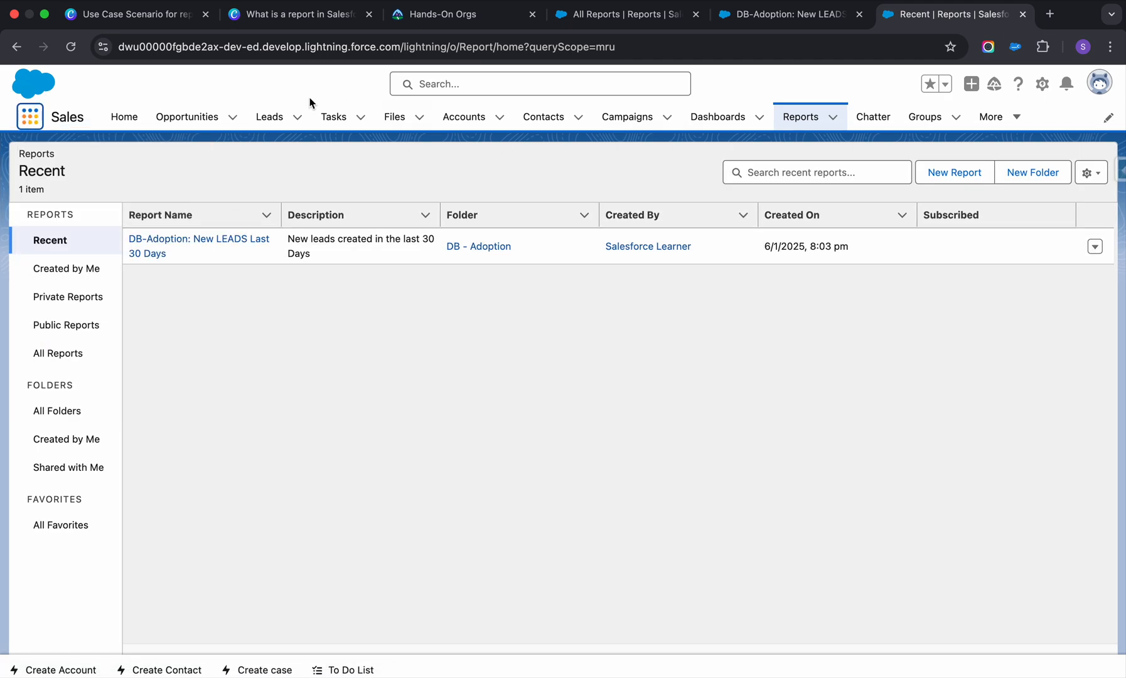
click(1016, 118)
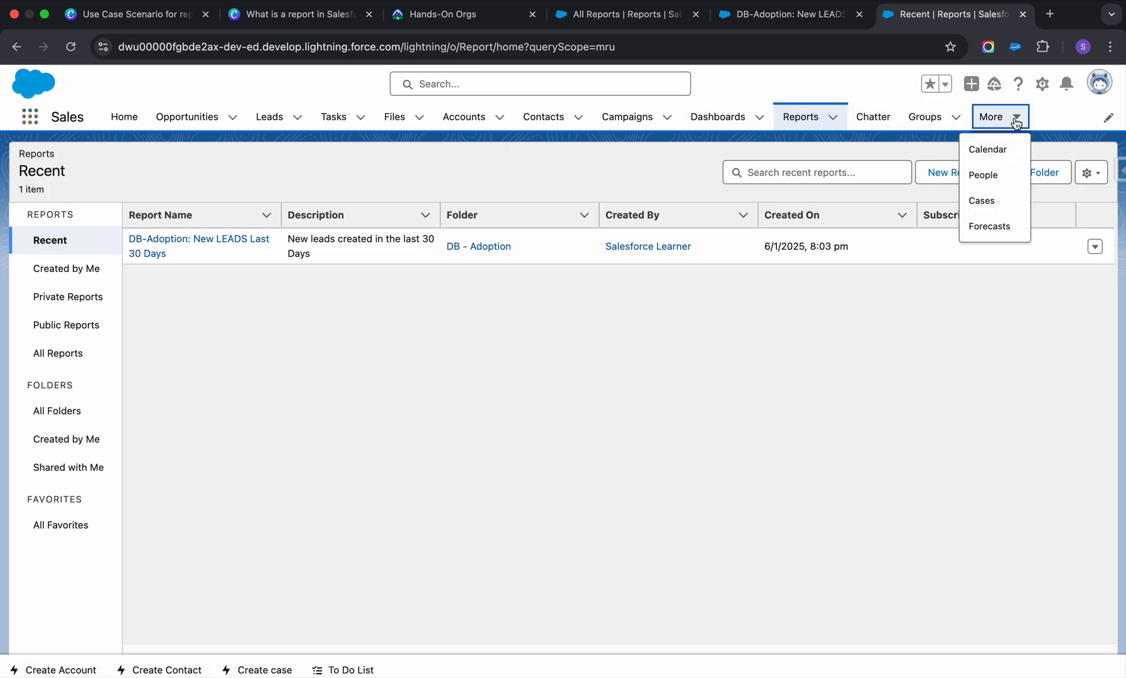
click(1016, 120)
click(28, 126)
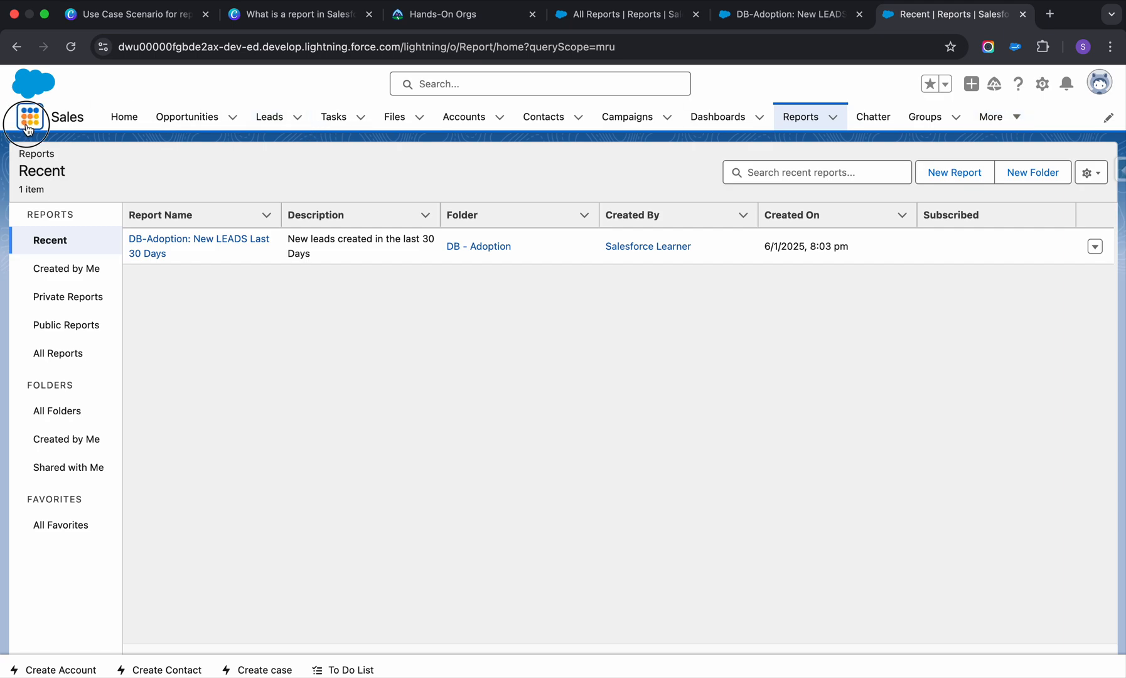
key(Escape)
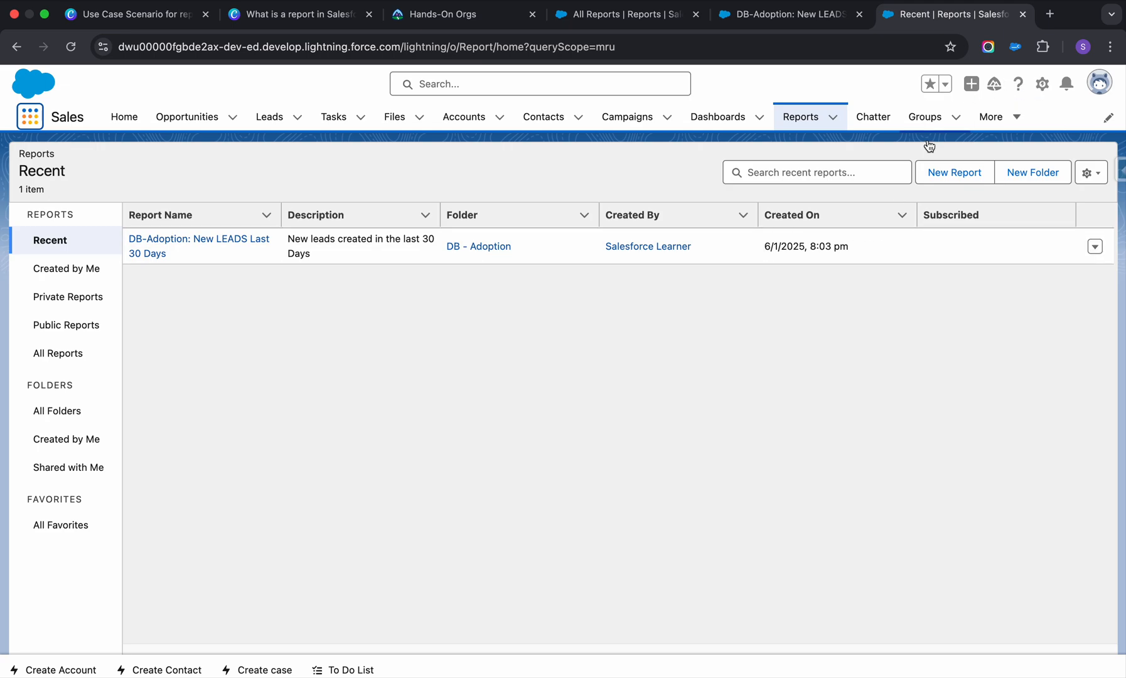
click(953, 175)
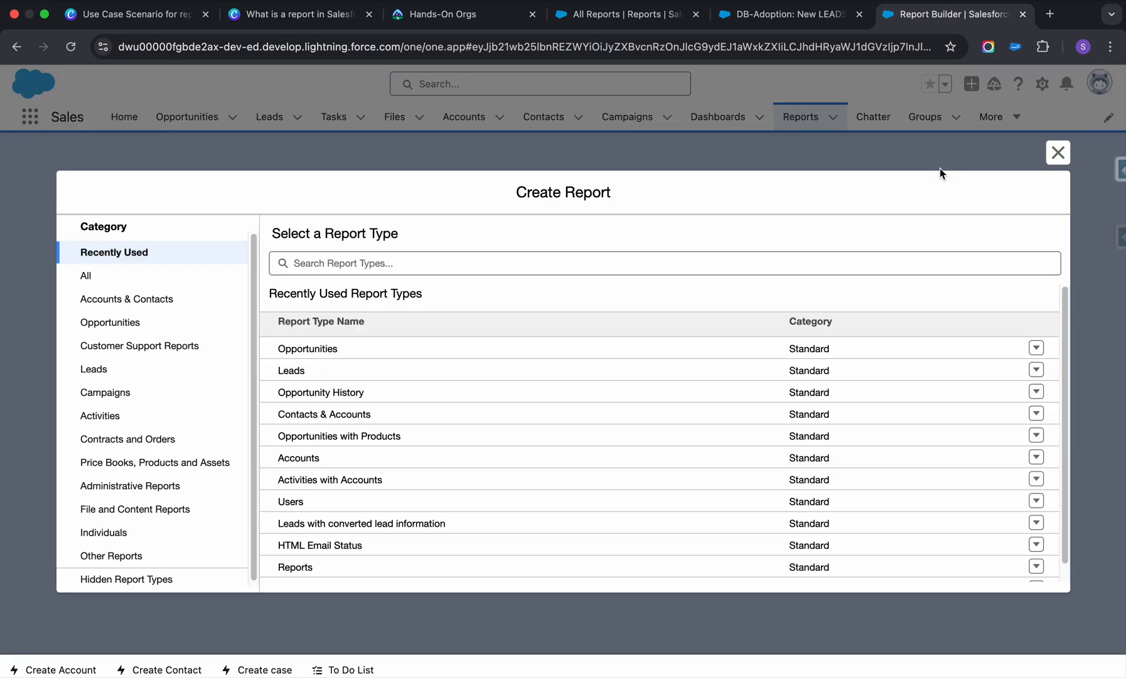
click(1058, 152)
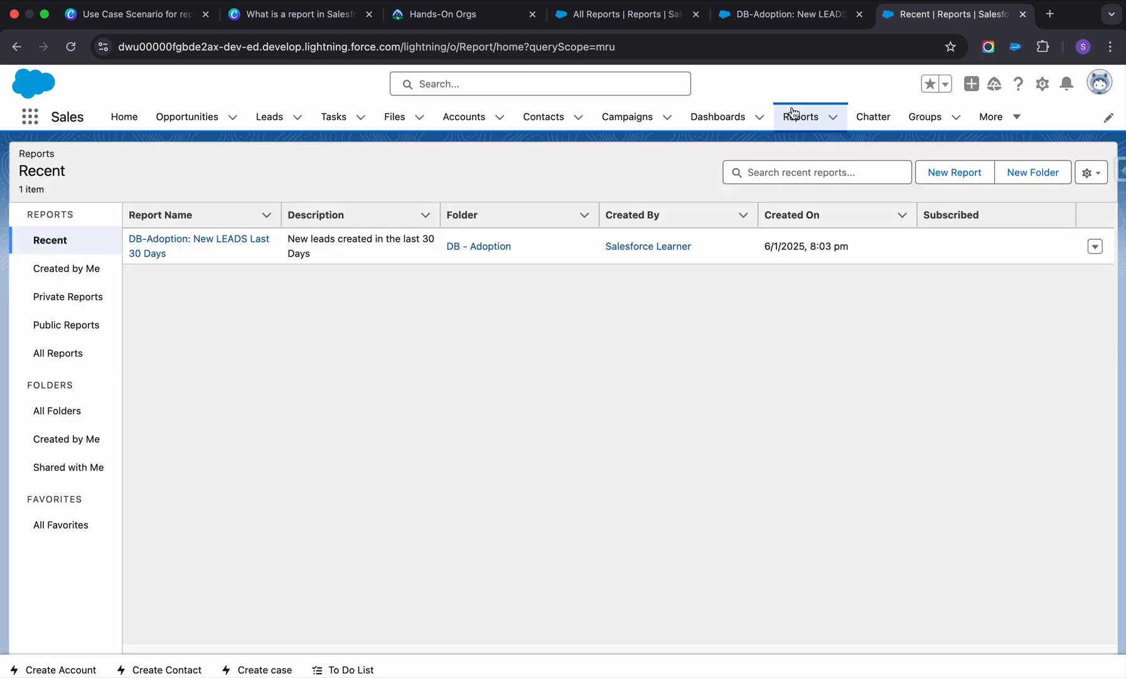
click(795, 117)
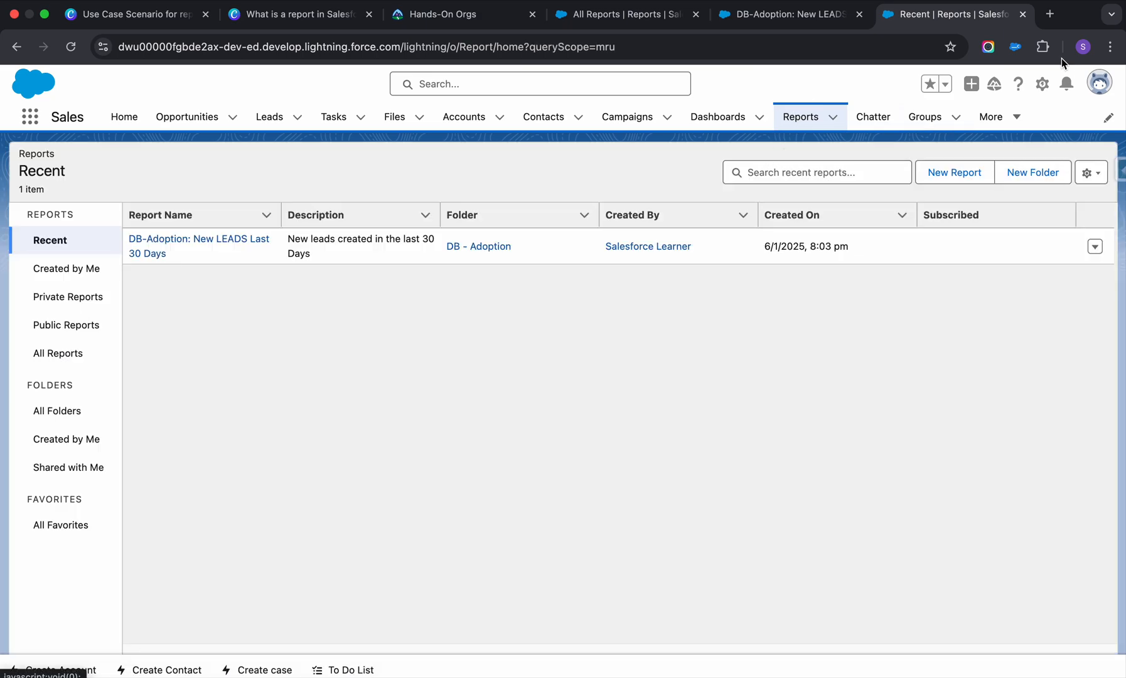
Capture a screenshot of the Recent reports page with the Awesome Screenshot extension and return to the reports page.
click(989, 47)
click(816, 133)
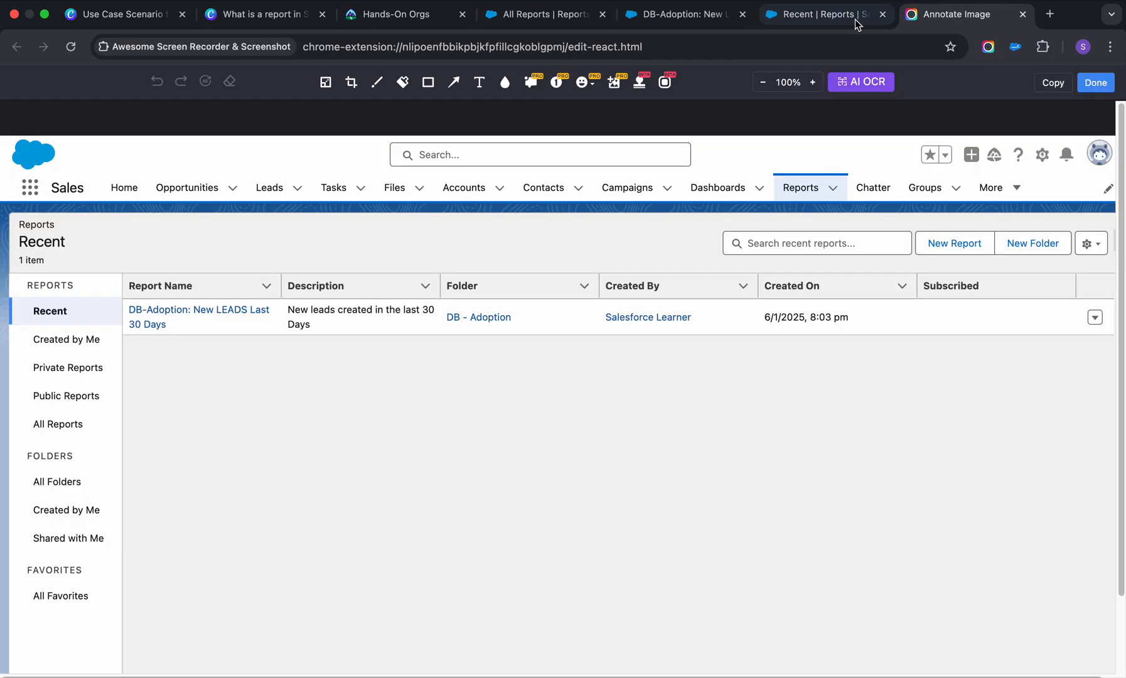
click(855, 17)
Start a new report, capture a screenshot of the Create Report dialog with the extension, and return to the dialog.
click(955, 170)
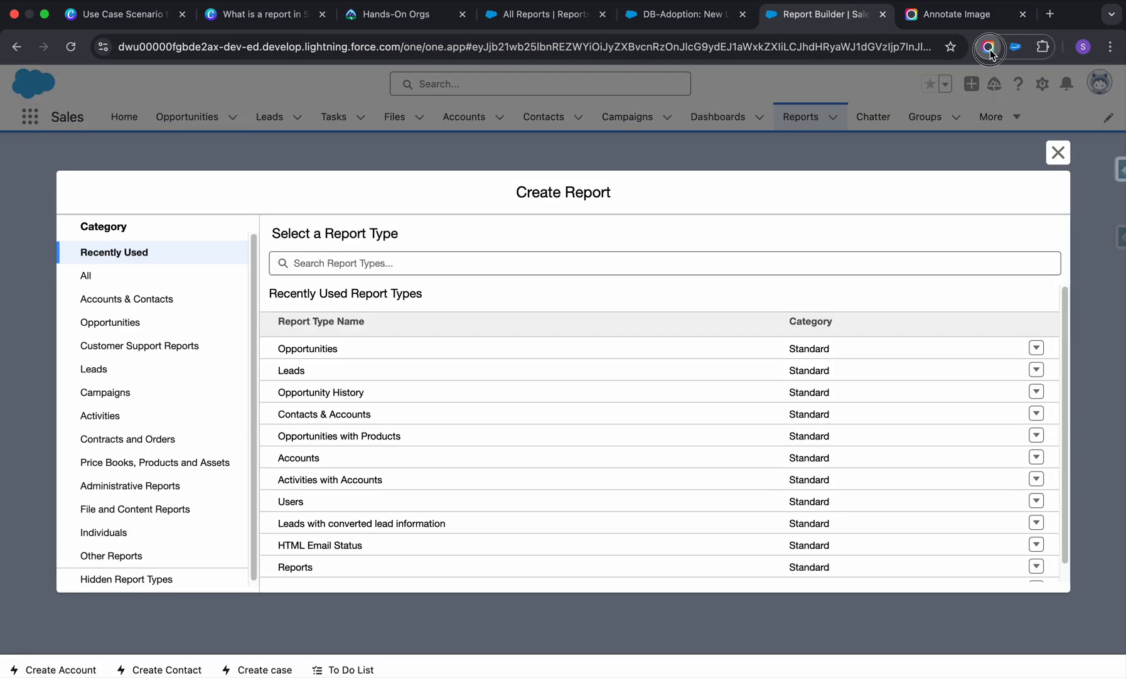
click(989, 48)
click(836, 134)
click(722, 14)
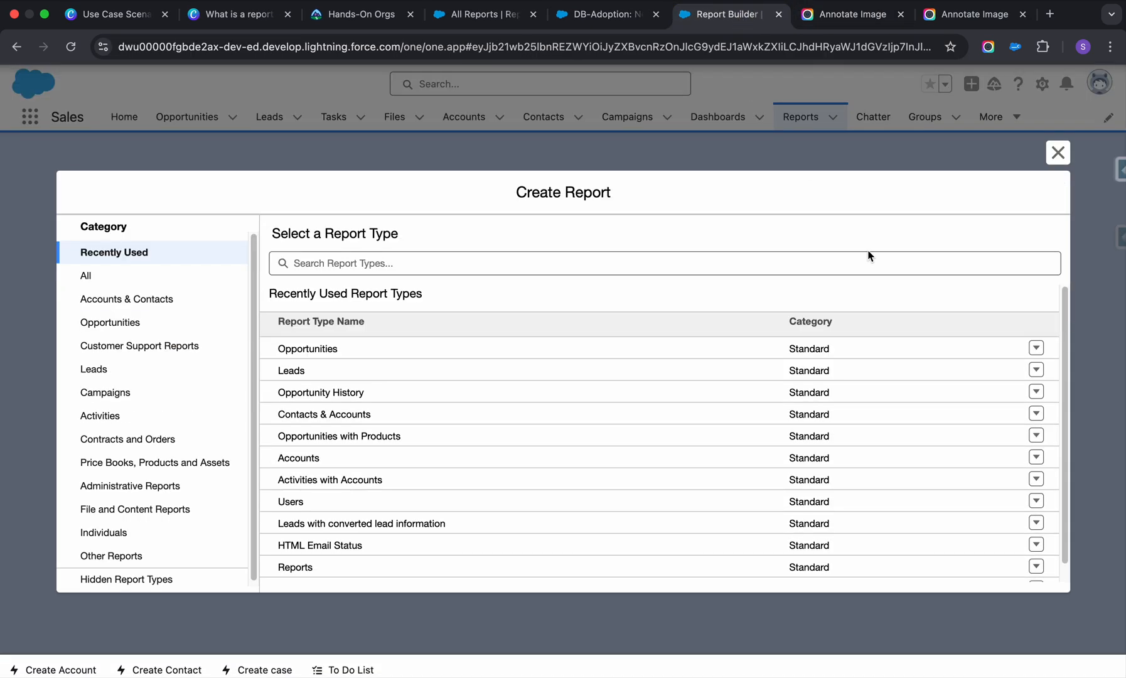
Look through the recently used report types and their categories in the Create Report dialog.
scroll(559, 405, down, 1)
scroll(558, 405, up, 1)
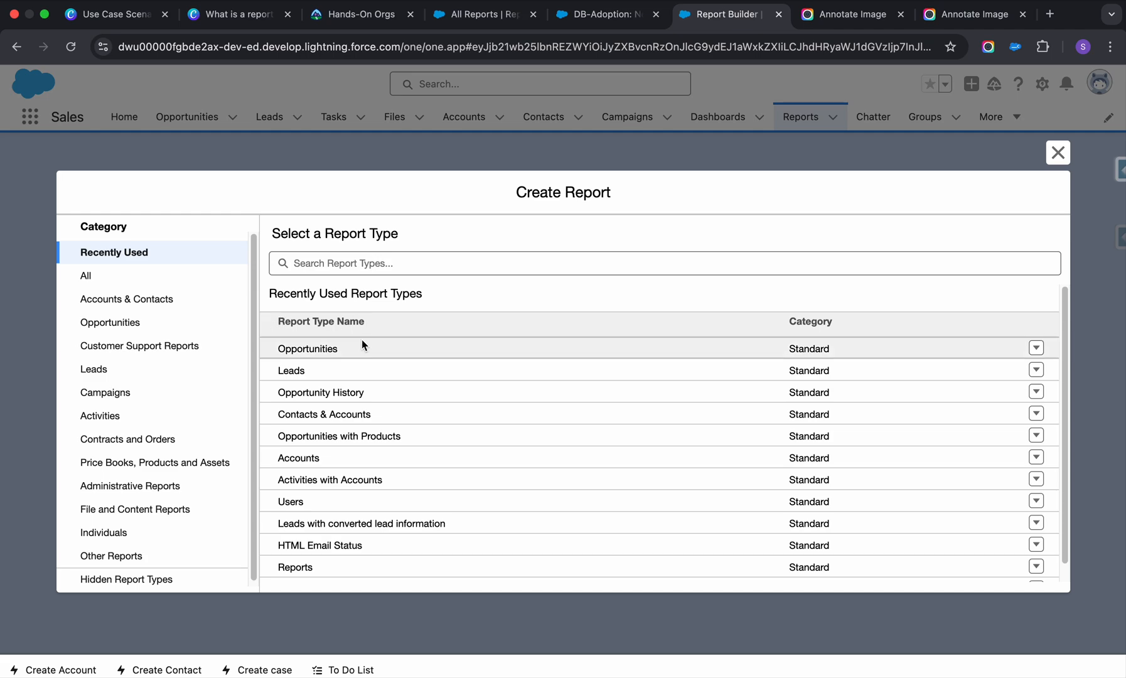
scroll(362, 341, down, 1)
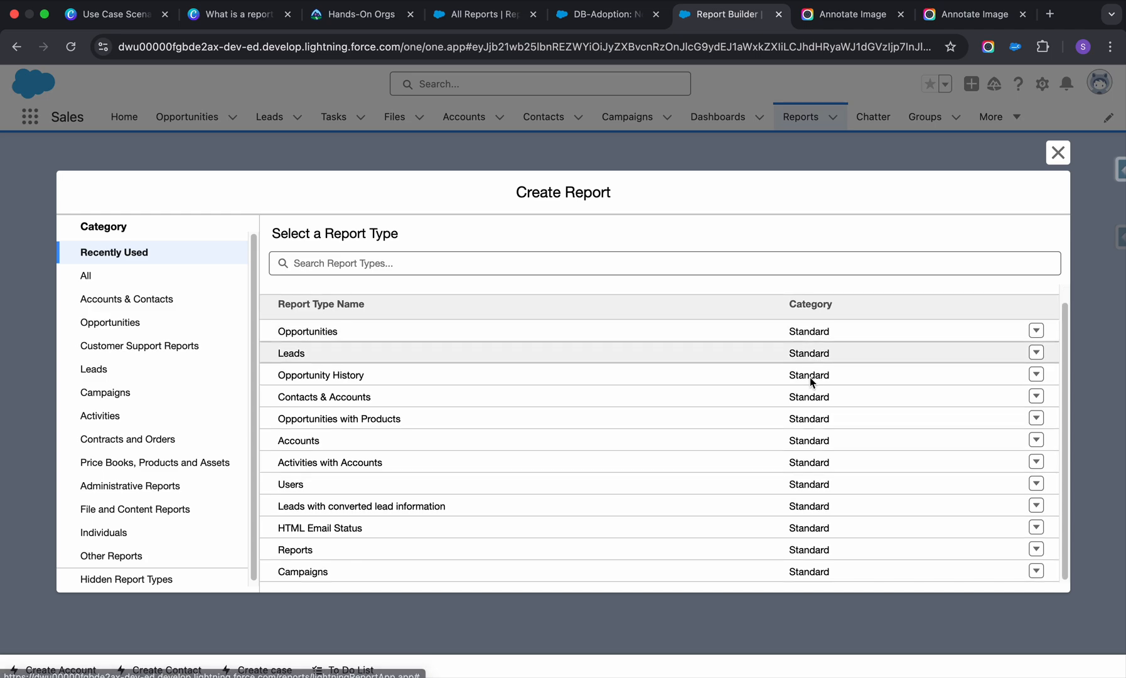
scroll(811, 382, down, 1)
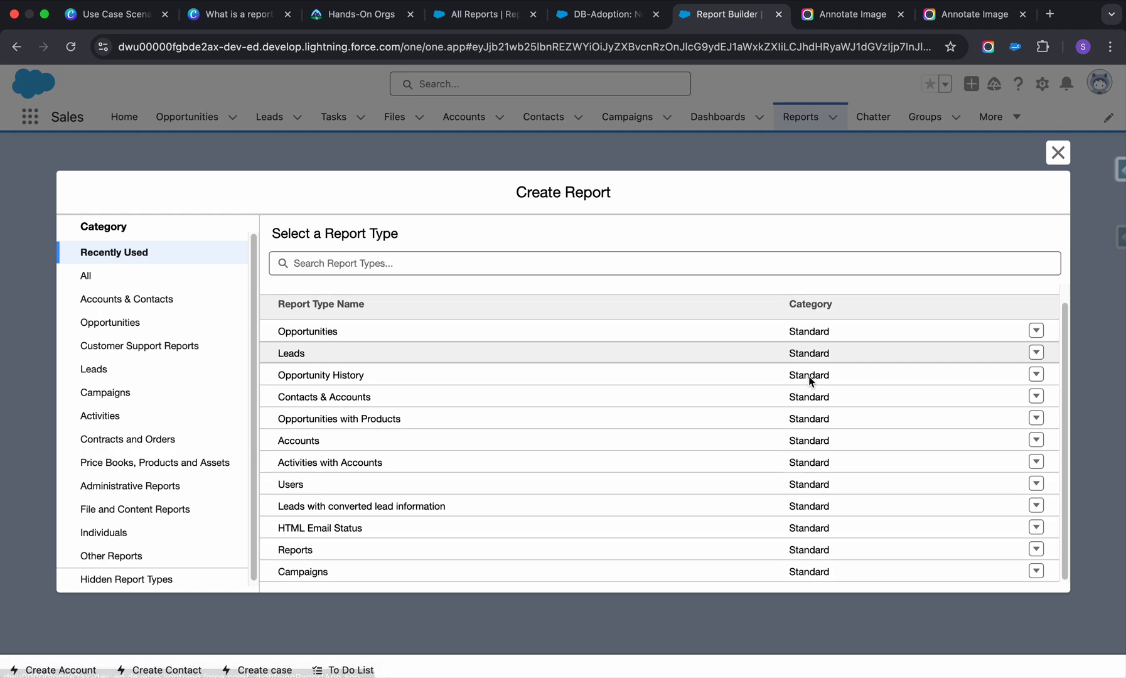
scroll(811, 383, up, 1)
scroll(808, 376, down, 1)
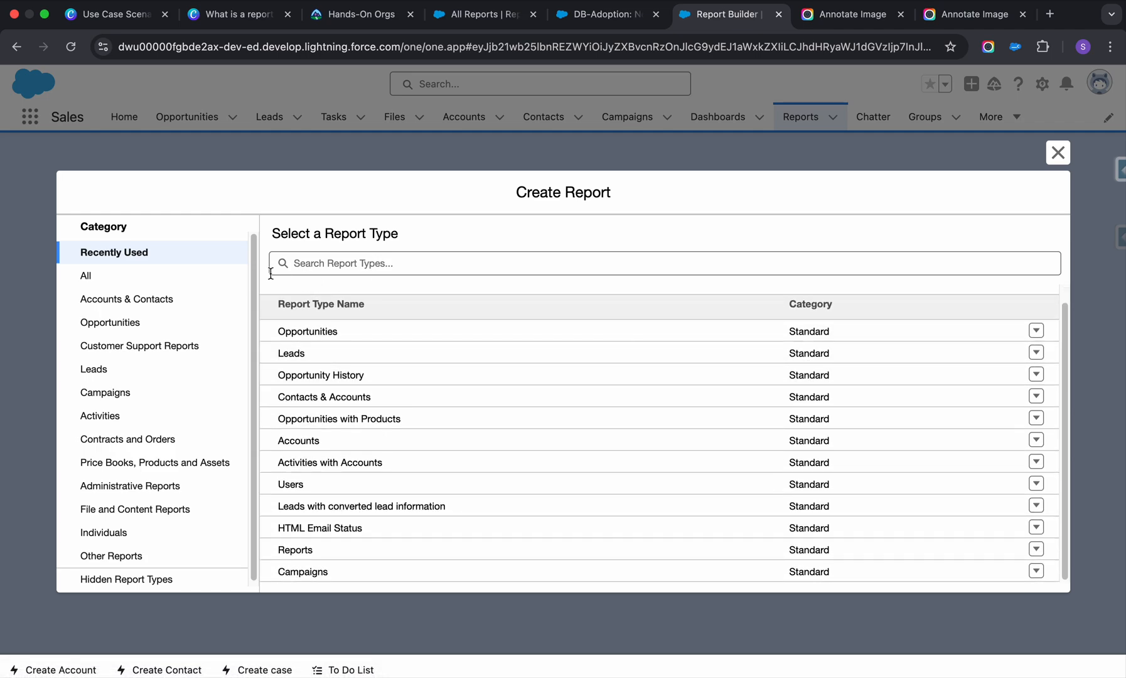
Show all report types and examine the standard and custom types in the complete list.
click(92, 275)
scroll(644, 376, down, 10)
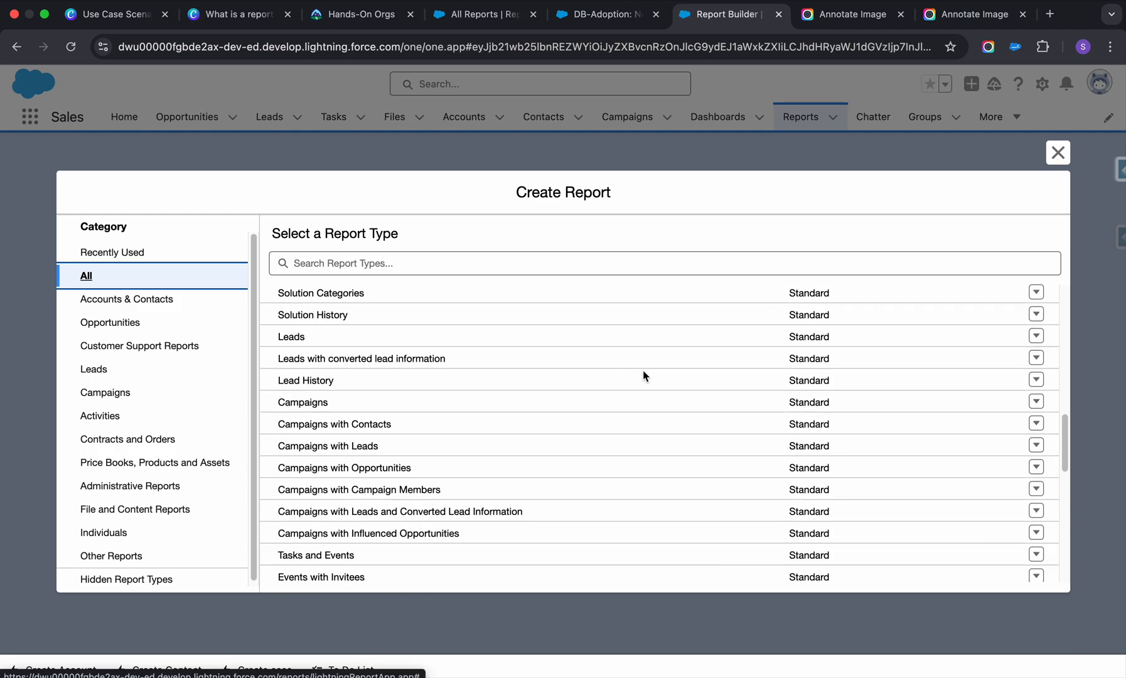
scroll(644, 376, down, 15)
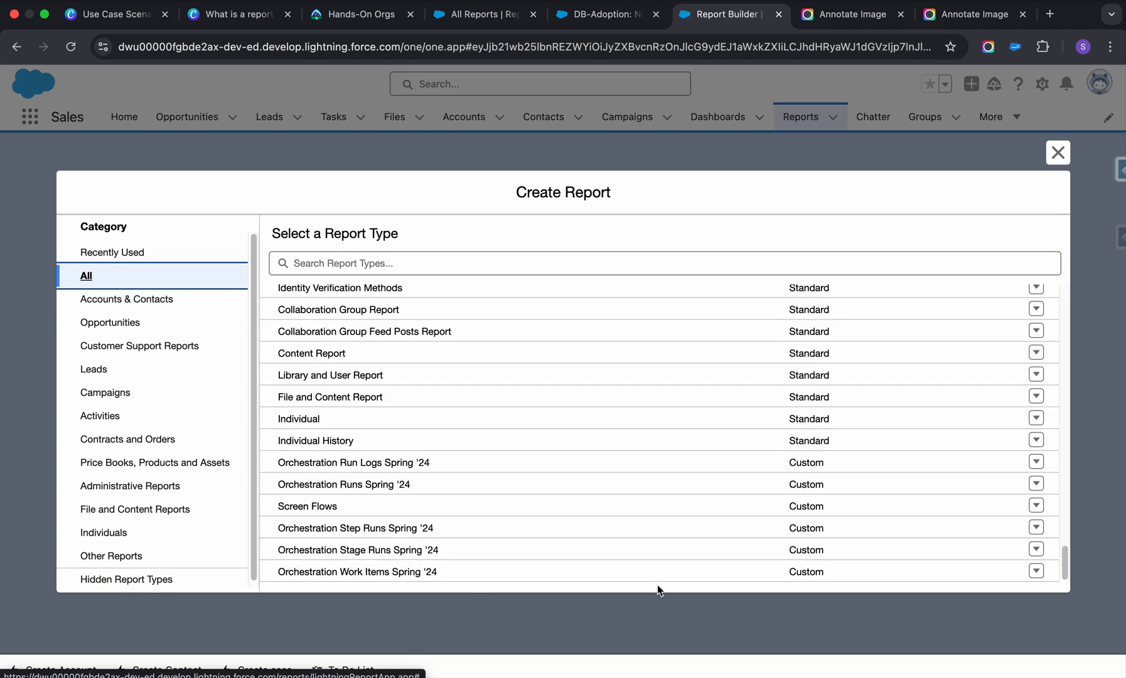
scroll(602, 486, up, 5)
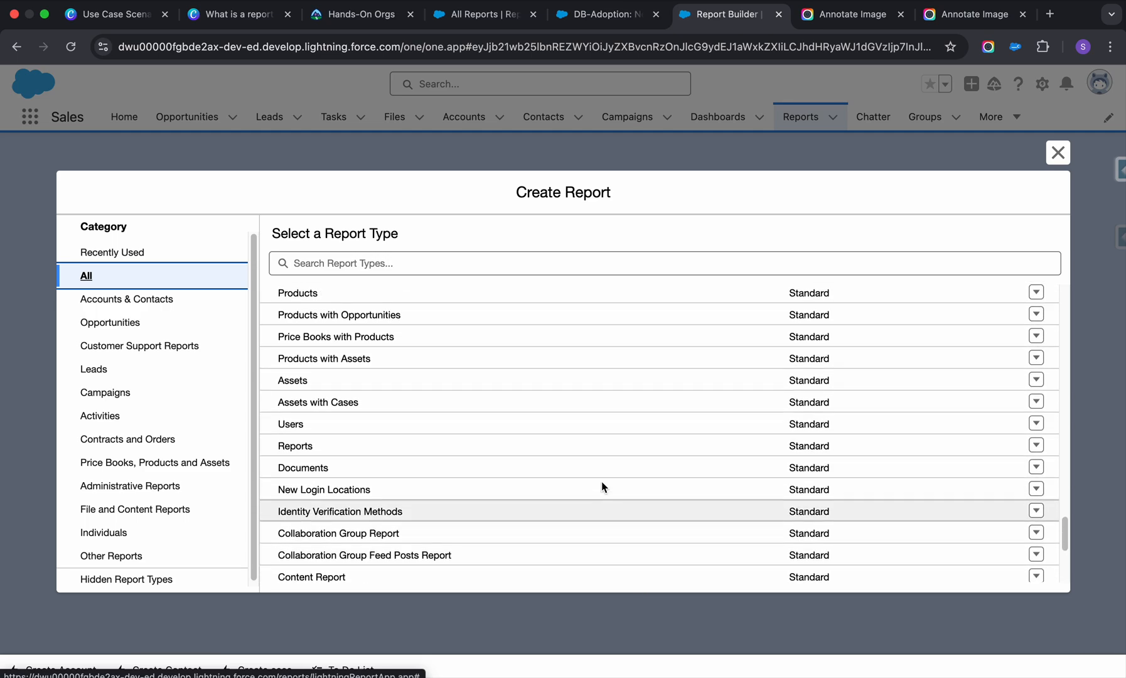
scroll(602, 482, up, 15)
scroll(602, 481, down, 5)
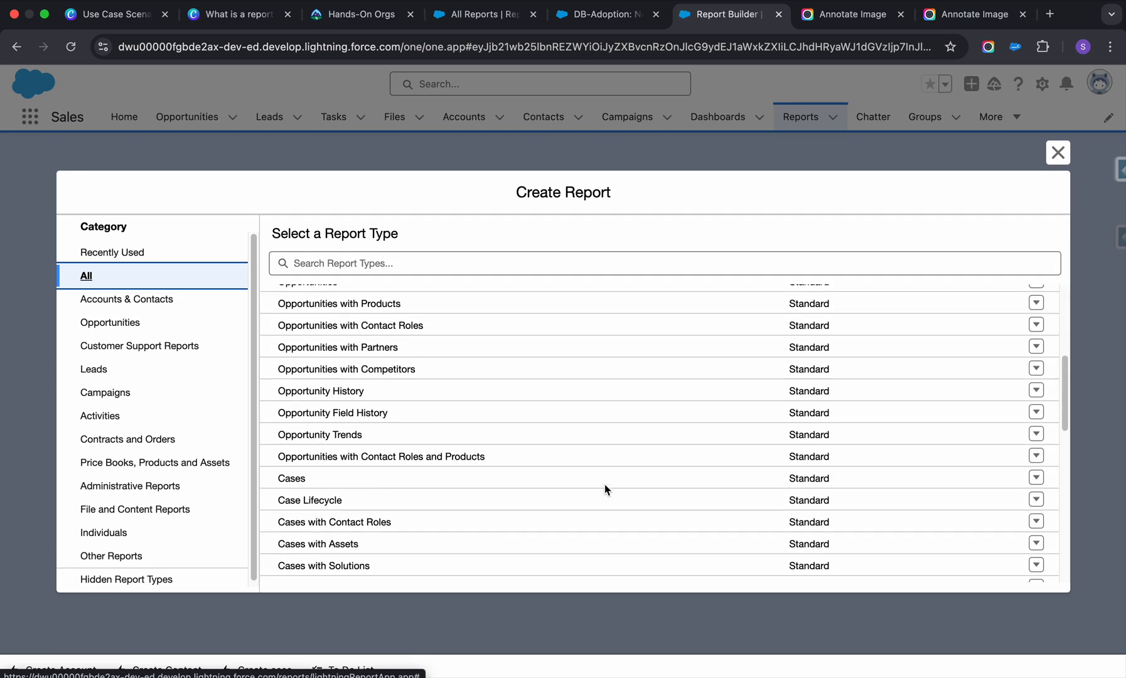
scroll(606, 485, down, 10)
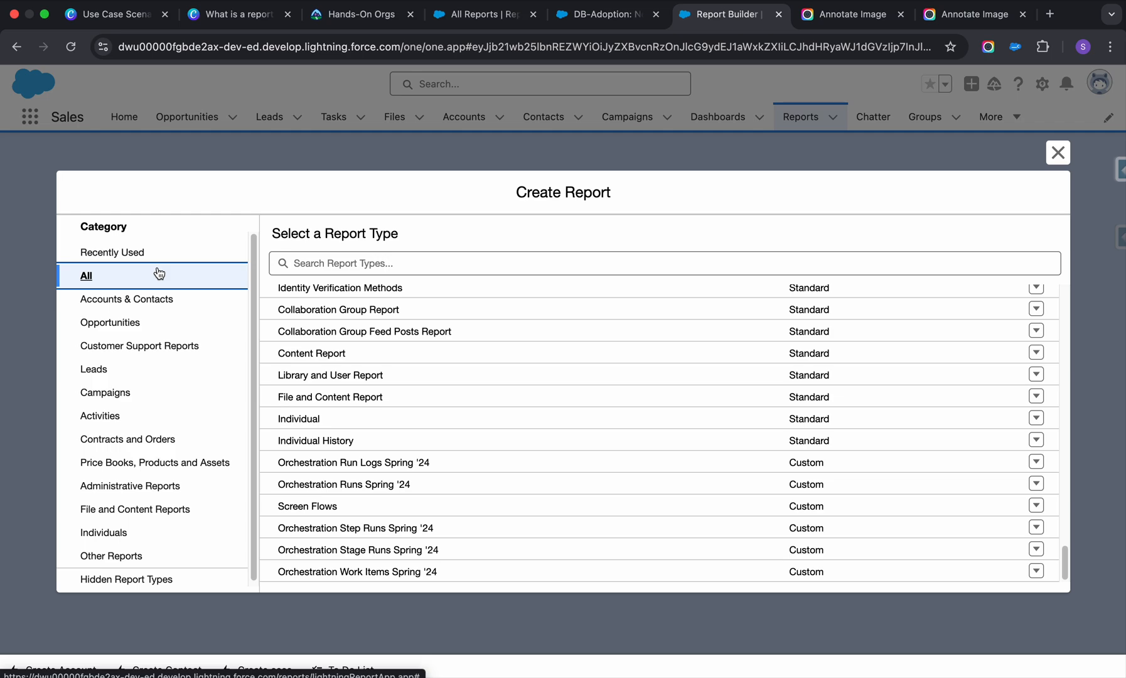
Browse the report types under Leads, Accounts & Contacts, Opportunities, Customer Support Reports, Administrative Reports and Individuals.
click(129, 369)
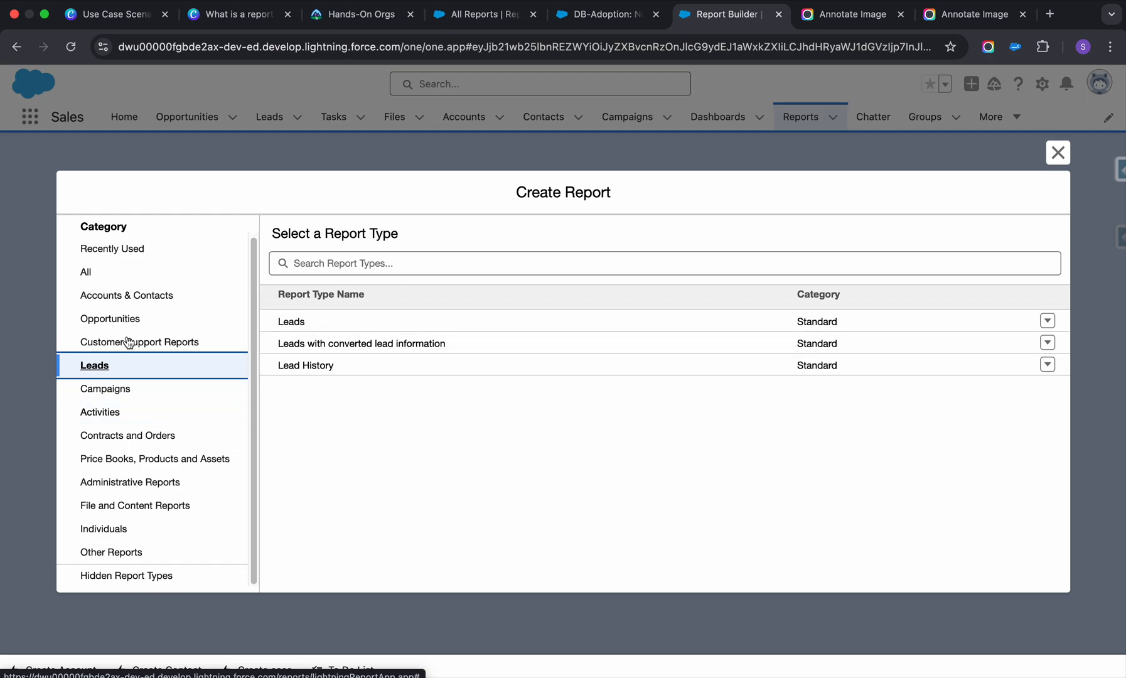
click(116, 299)
click(124, 321)
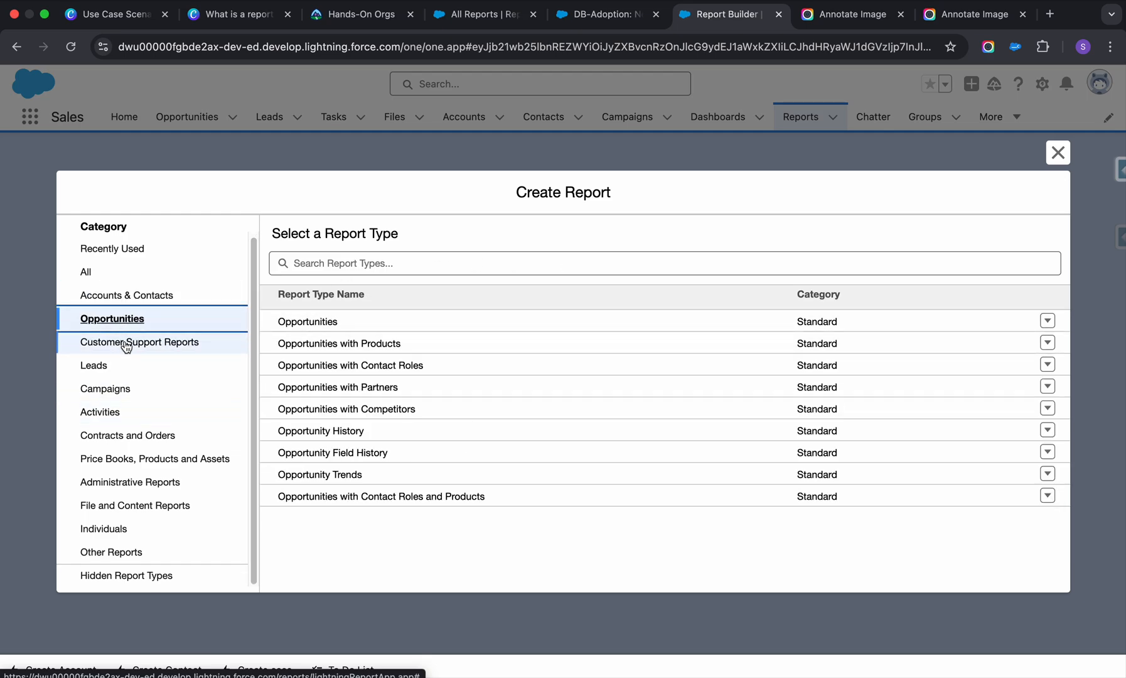
click(122, 344)
click(131, 485)
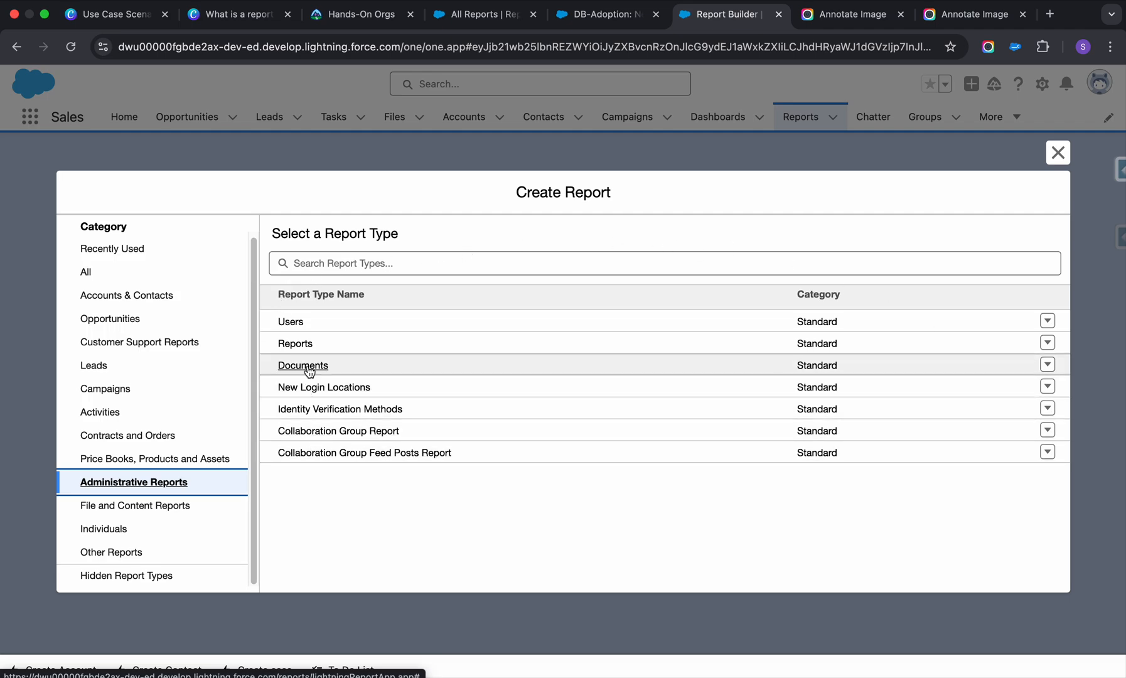
click(88, 528)
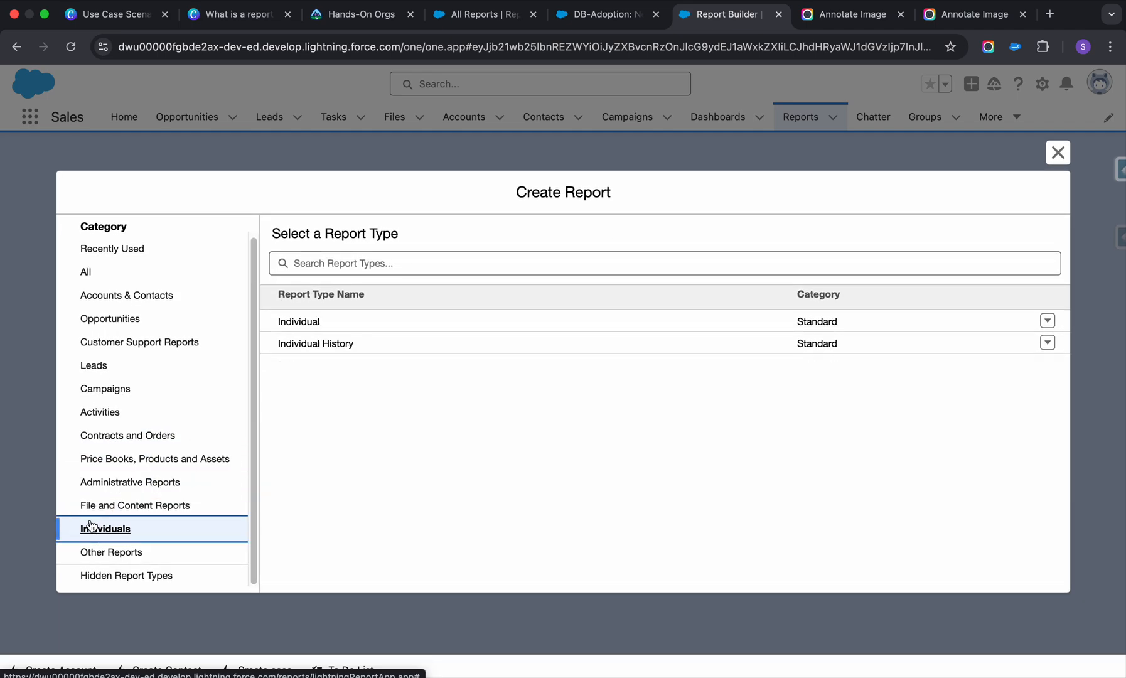
Select the standard Leads report type in the Leads category and examine its existing reports, used objects and additional options.
click(101, 374)
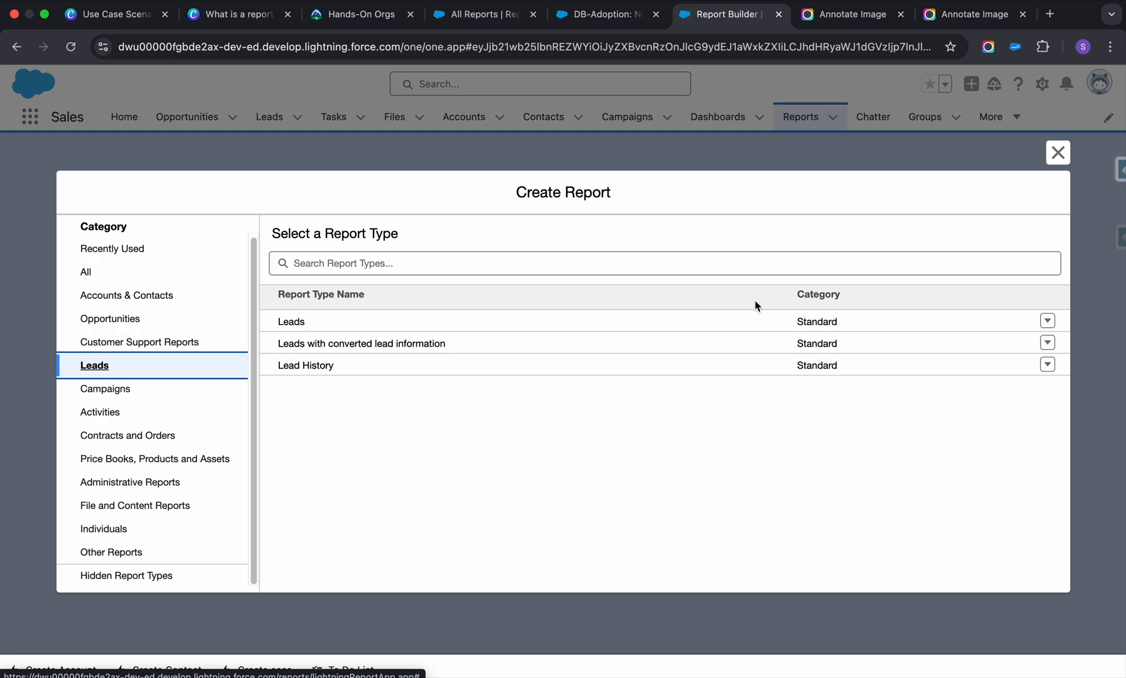
click(292, 324)
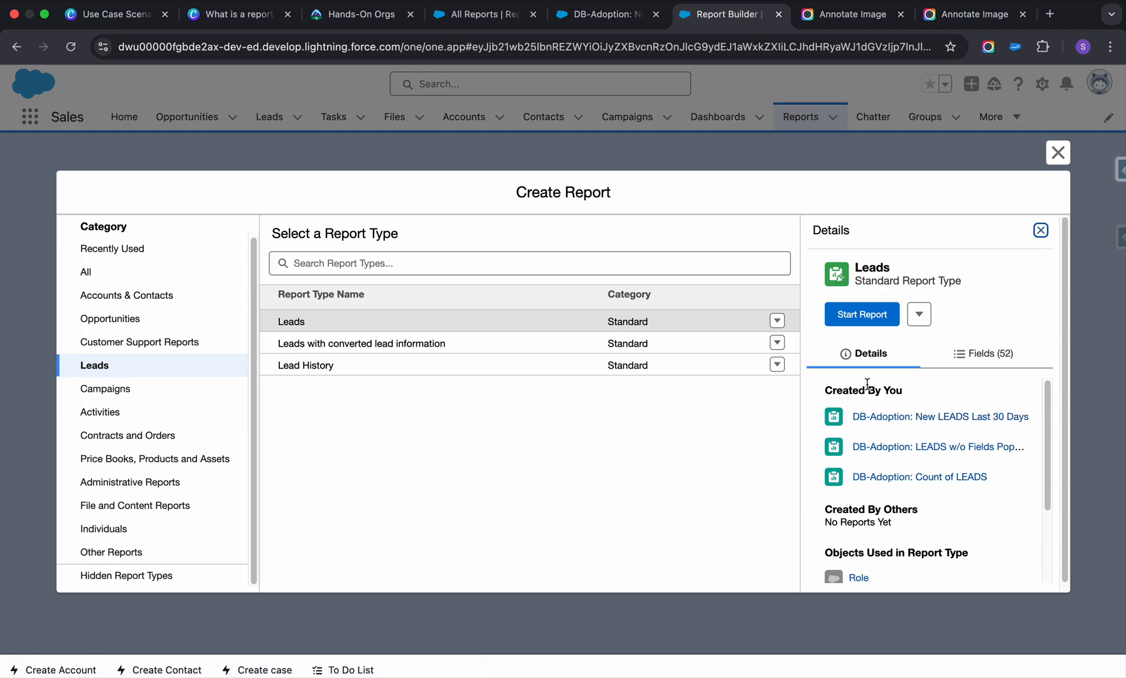
scroll(867, 444, down, 3)
scroll(869, 475, down, 2)
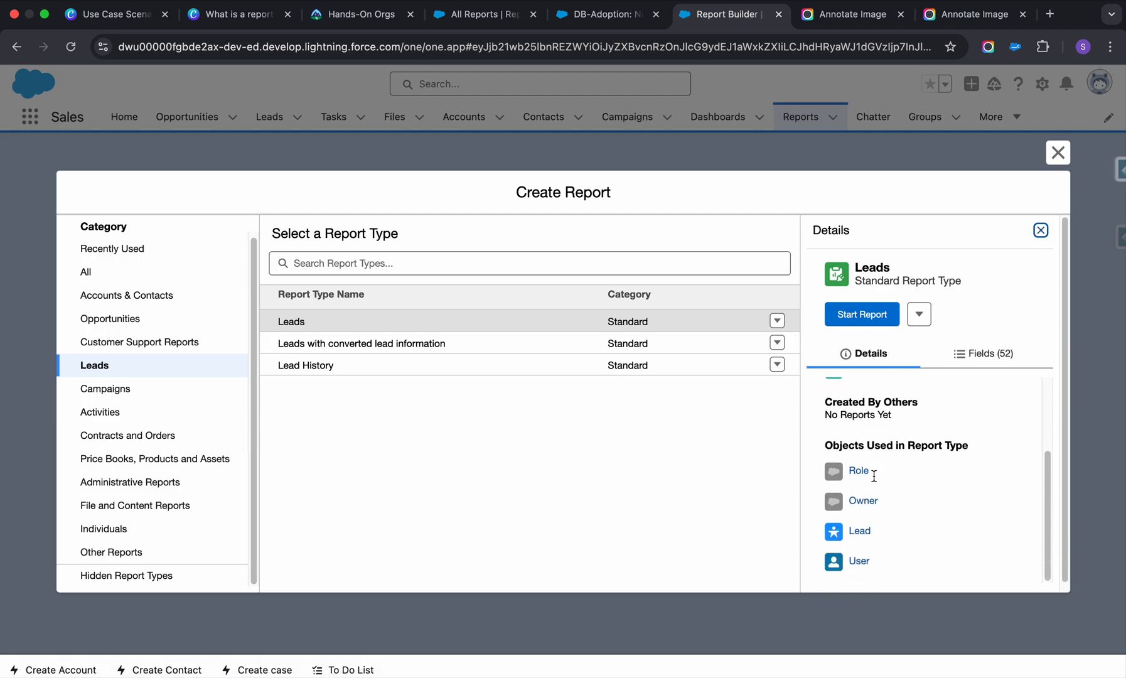
scroll(874, 476, up, 3)
scroll(874, 476, down, 2)
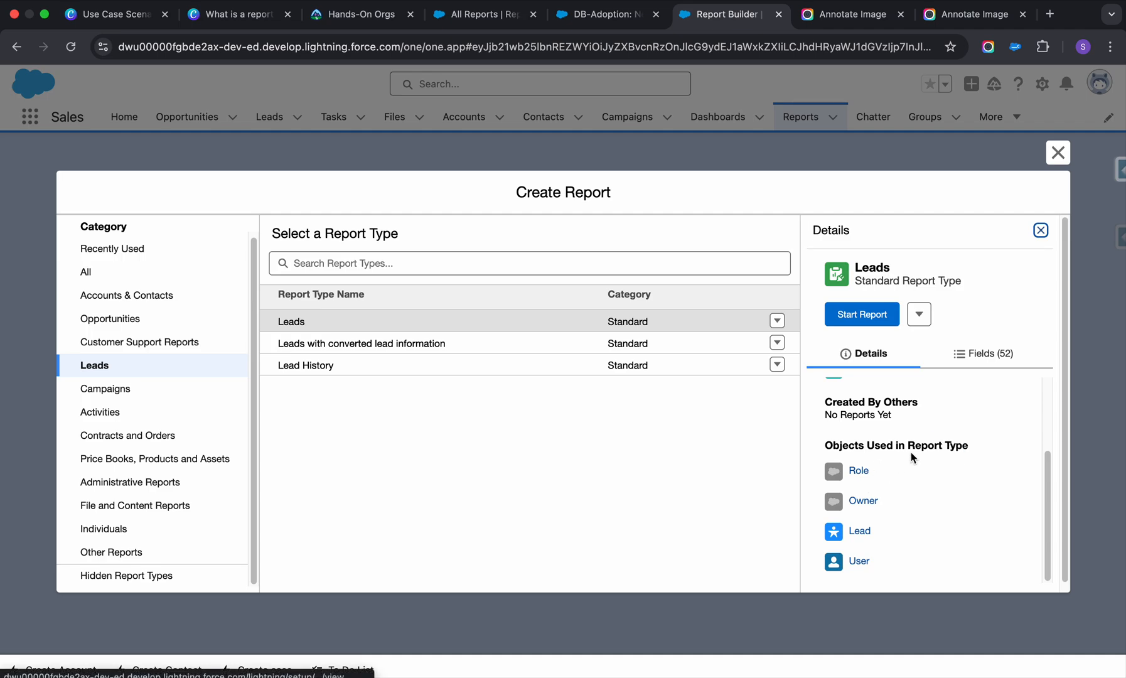
scroll(842, 562, down, 1)
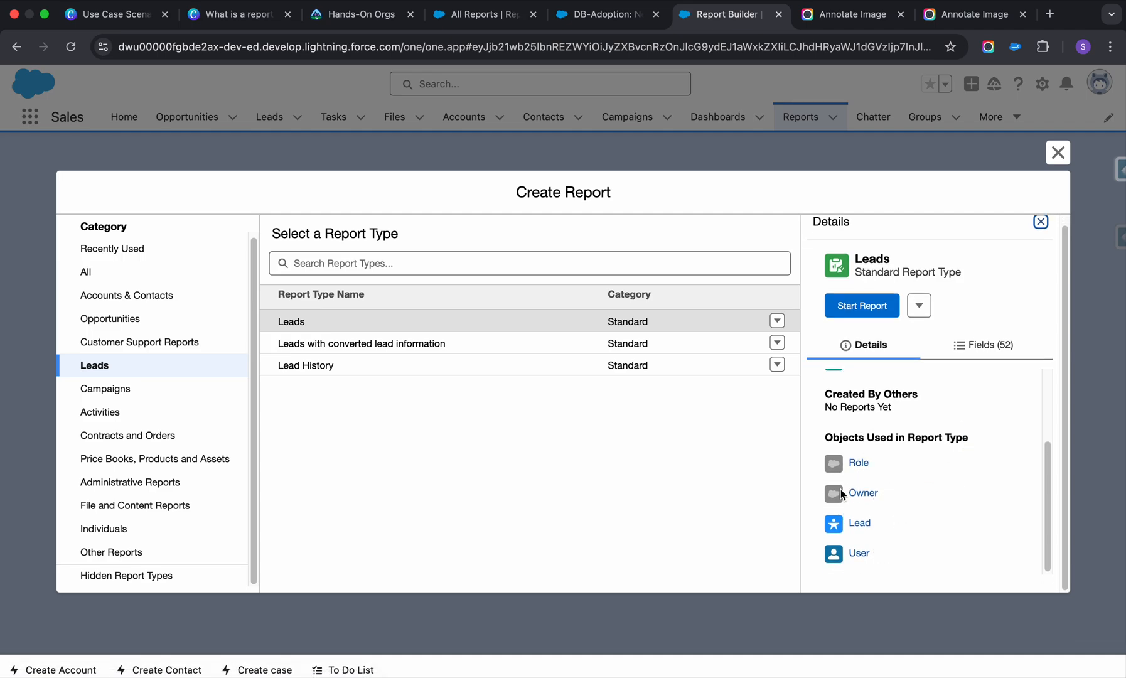
scroll(841, 490, up, 3)
click(919, 305)
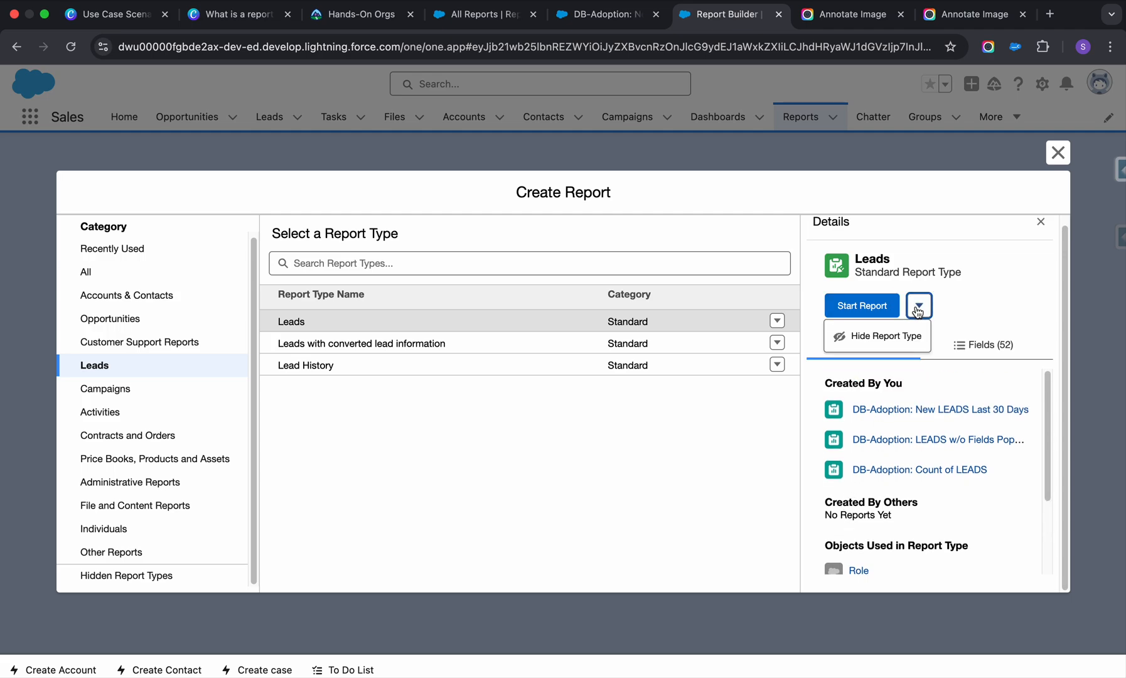
click(919, 306)
Examine the full list of fields in the Leads report type, from general and address fields to custom info.
click(1005, 343)
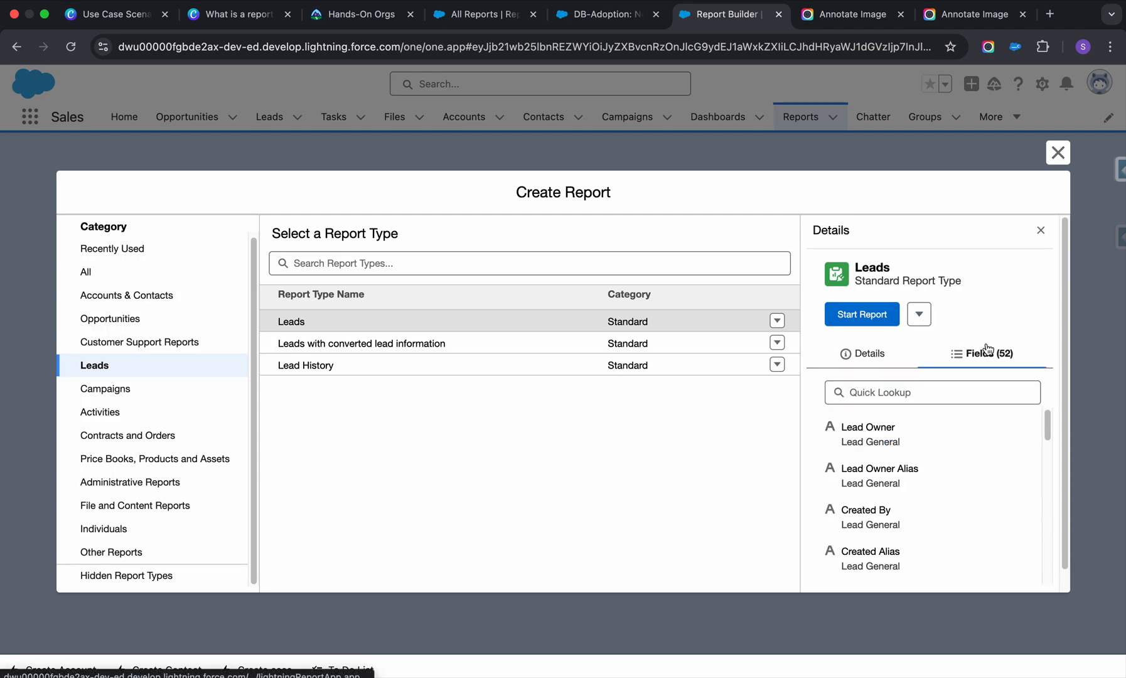
scroll(894, 481, down, 10)
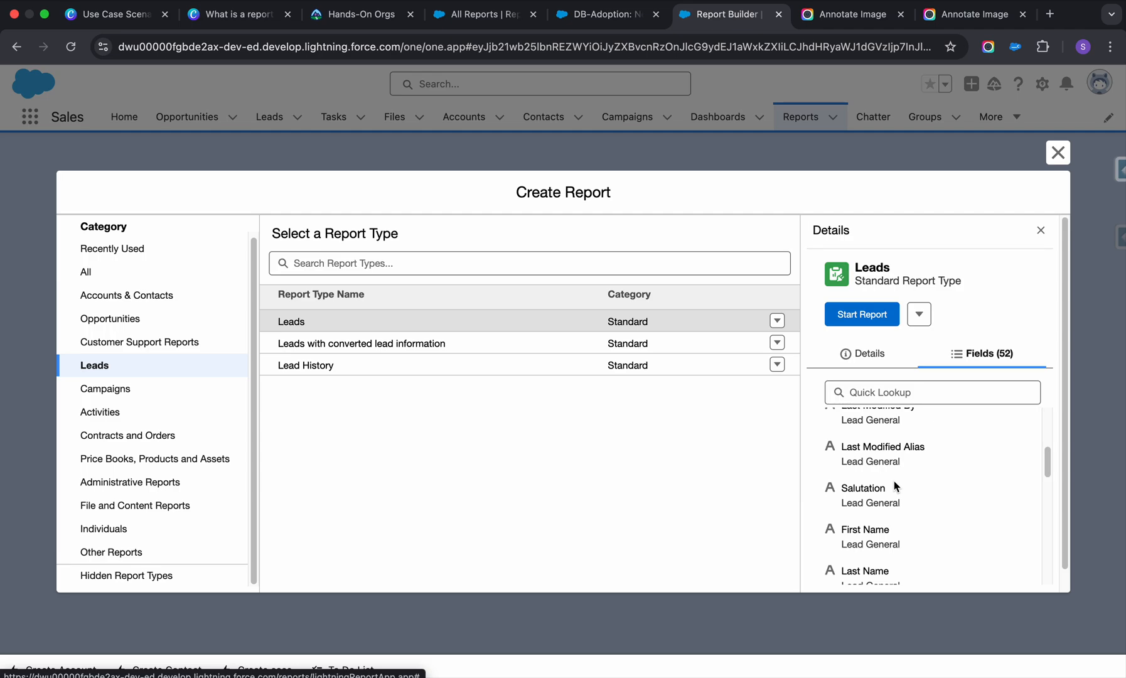
scroll(895, 485, down, 3)
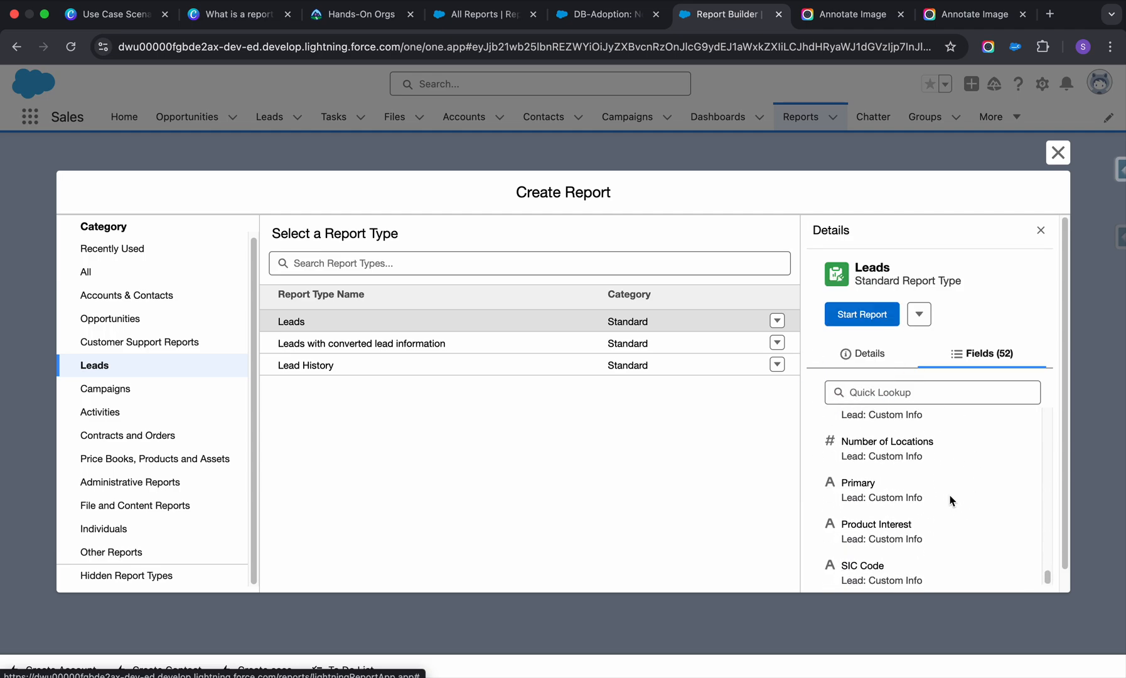
scroll(939, 494, up, 15)
scroll(938, 494, up, 5)
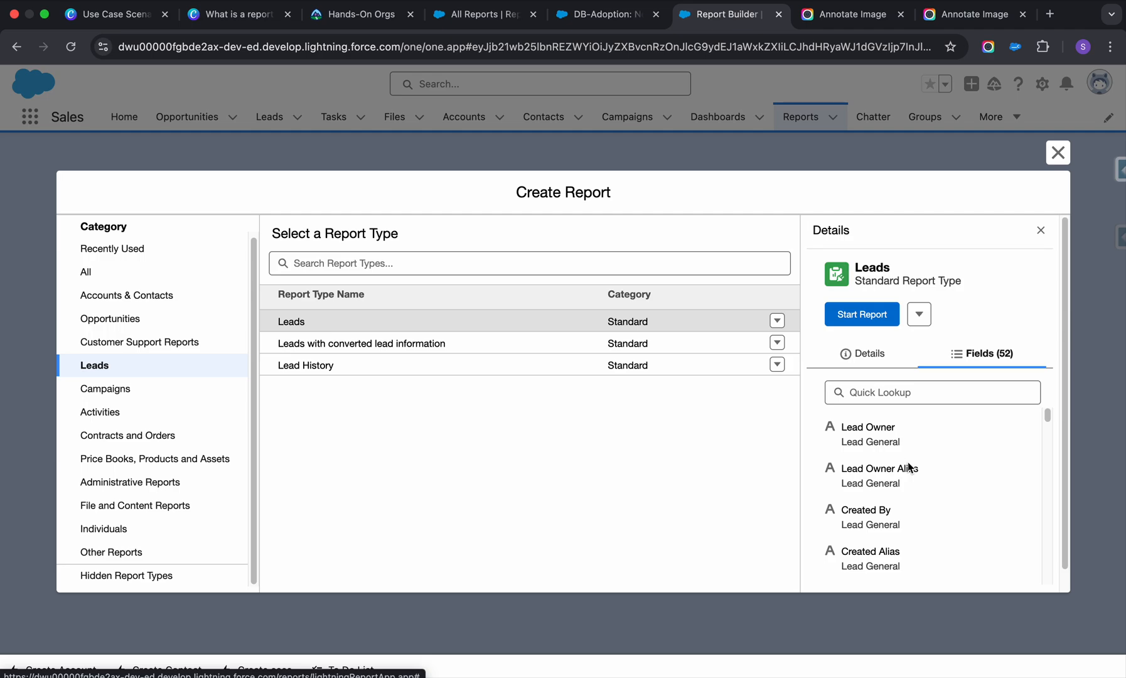
scroll(908, 466, down, 3)
scroll(910, 462, down, 3)
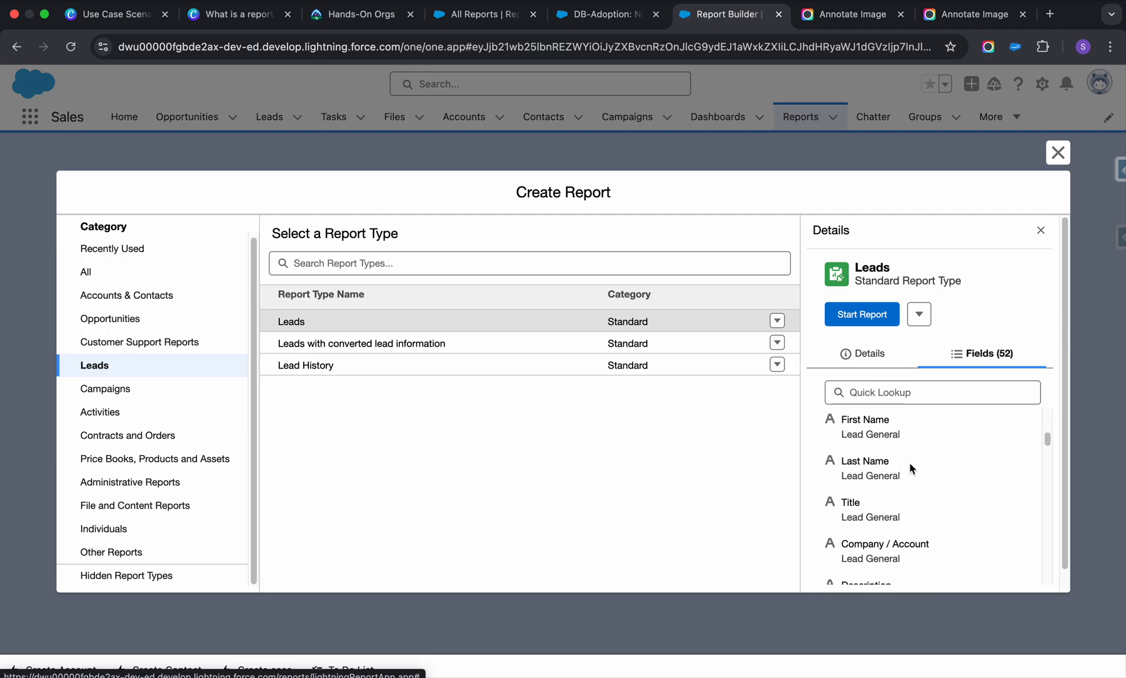
scroll(910, 464, down, 2)
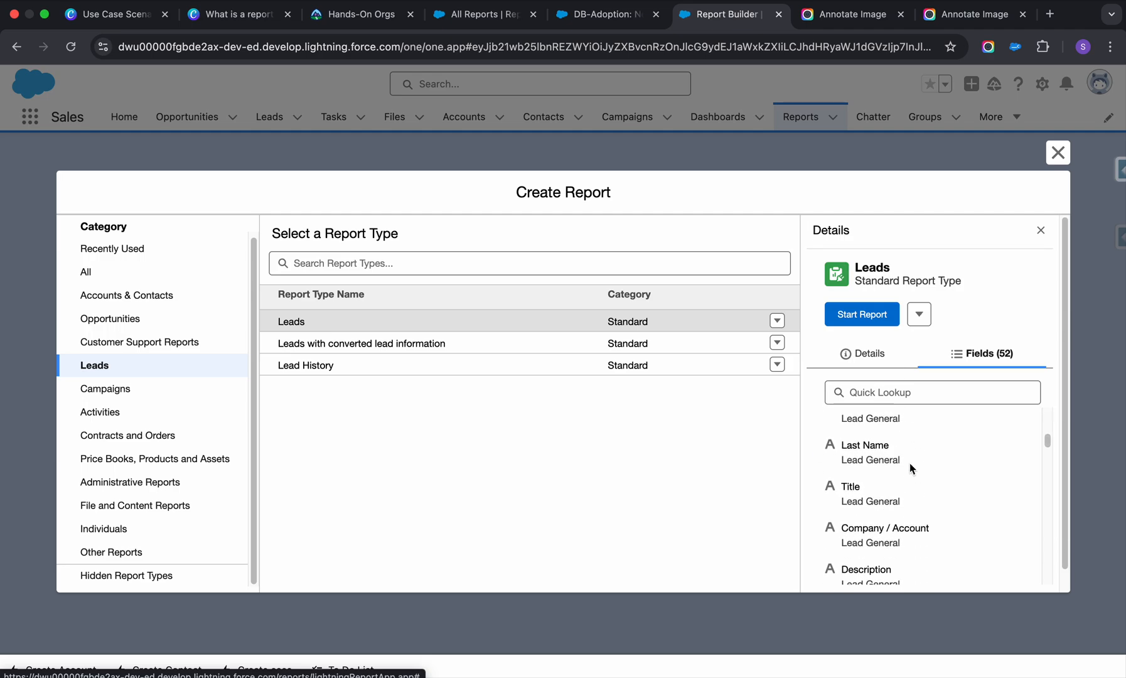
scroll(910, 464, down, 5)
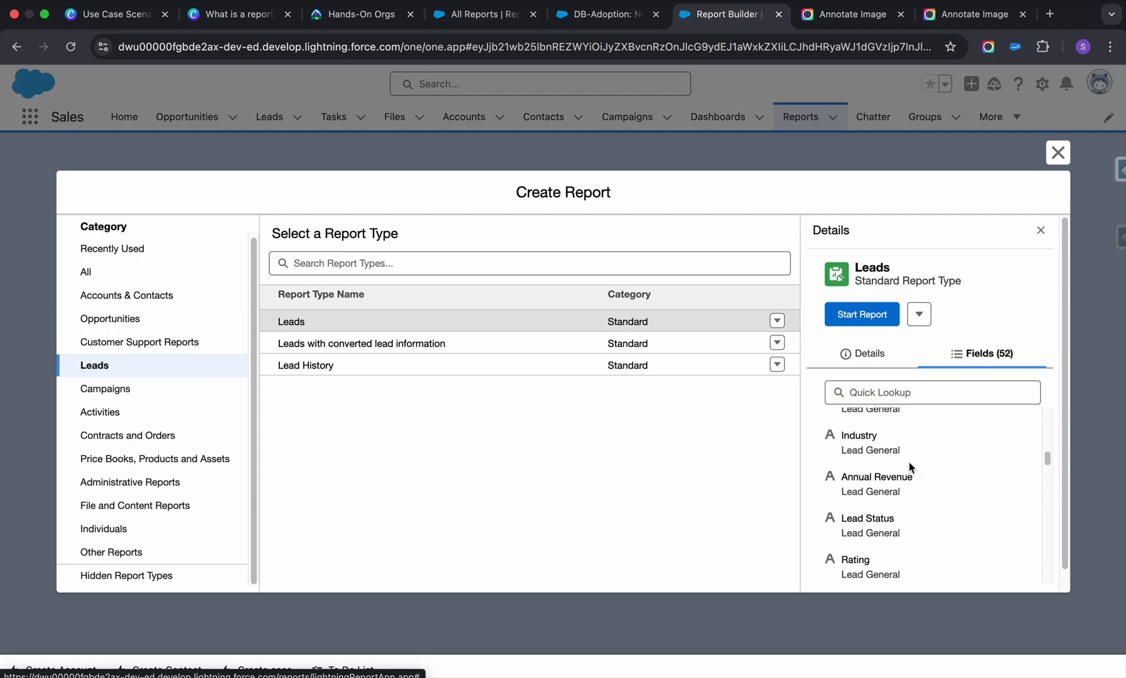
scroll(910, 467, down, 3)
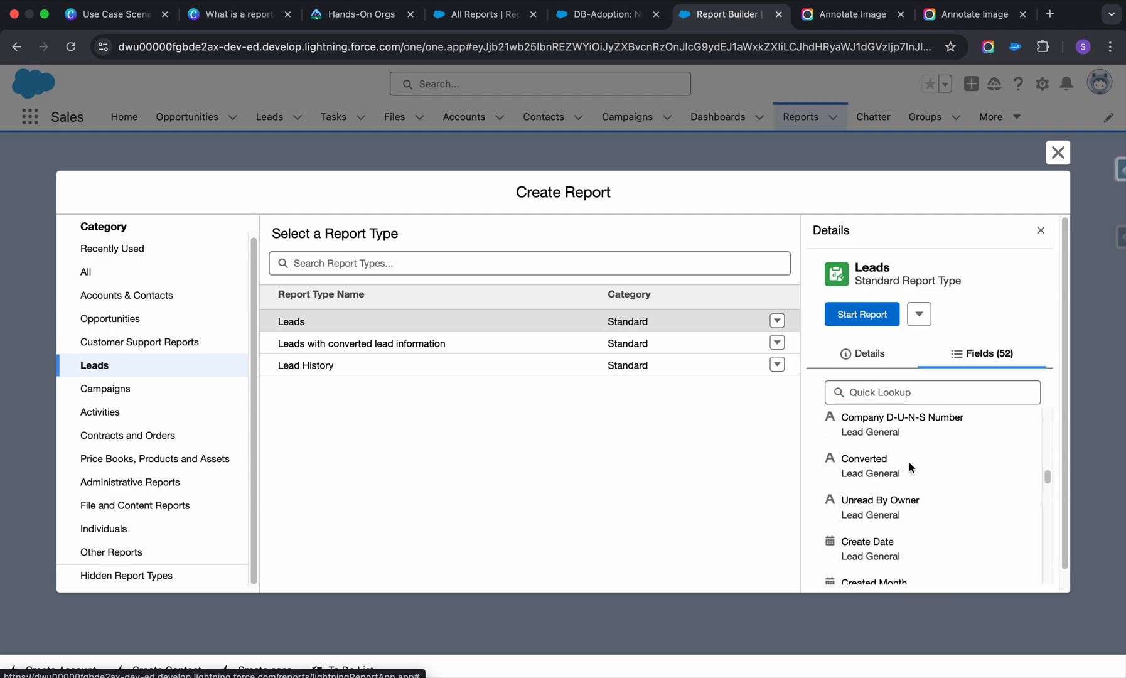
scroll(910, 470, down, 4)
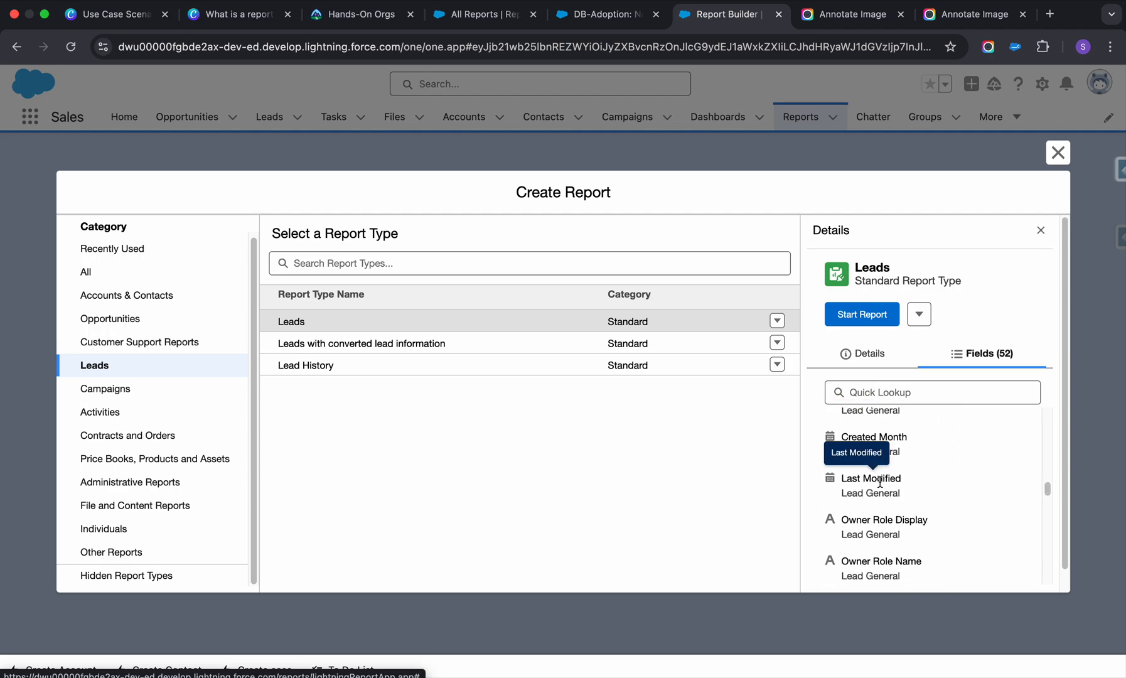
scroll(923, 493, down, 8)
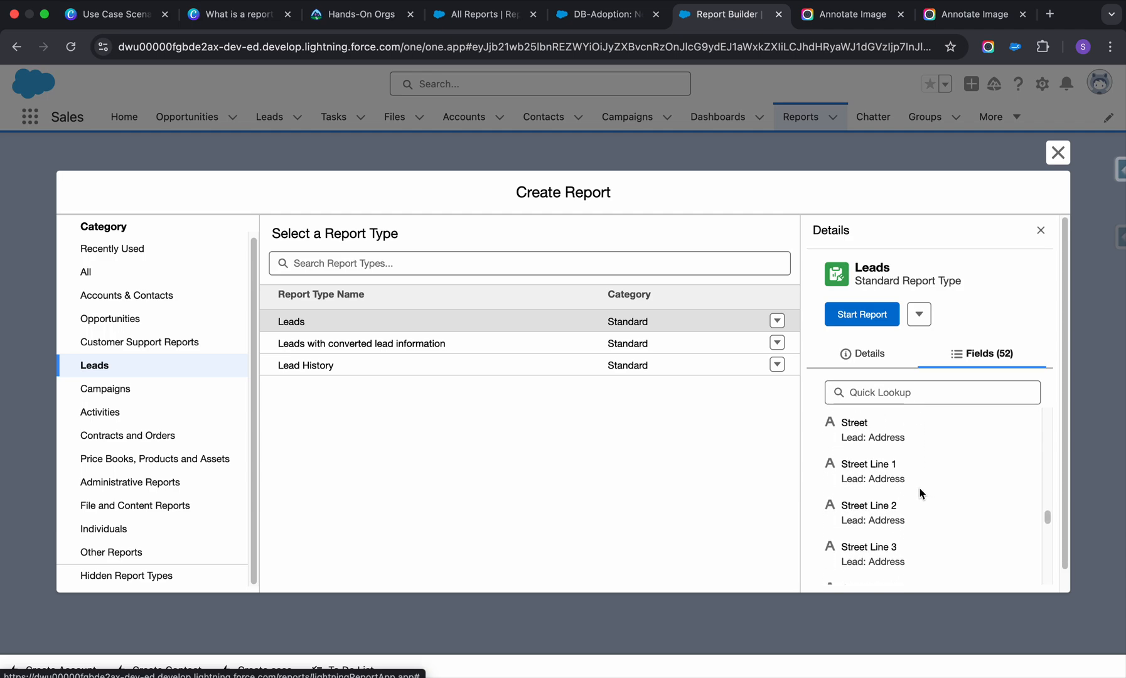
scroll(920, 493, down, 7)
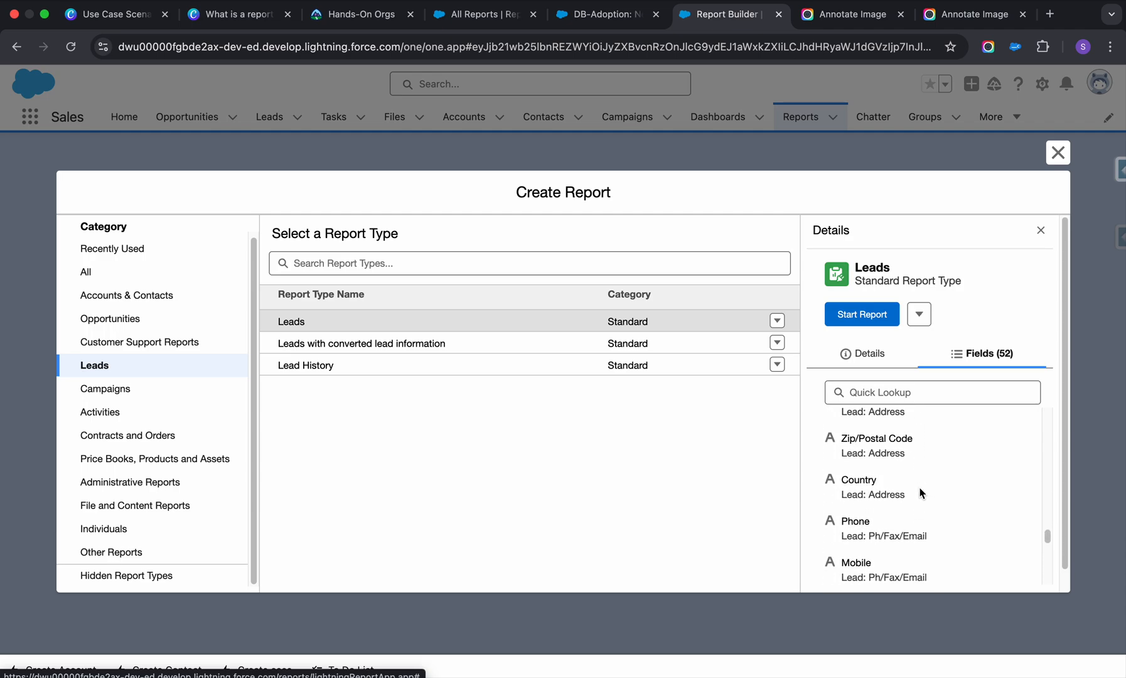
scroll(921, 493, down, 3)
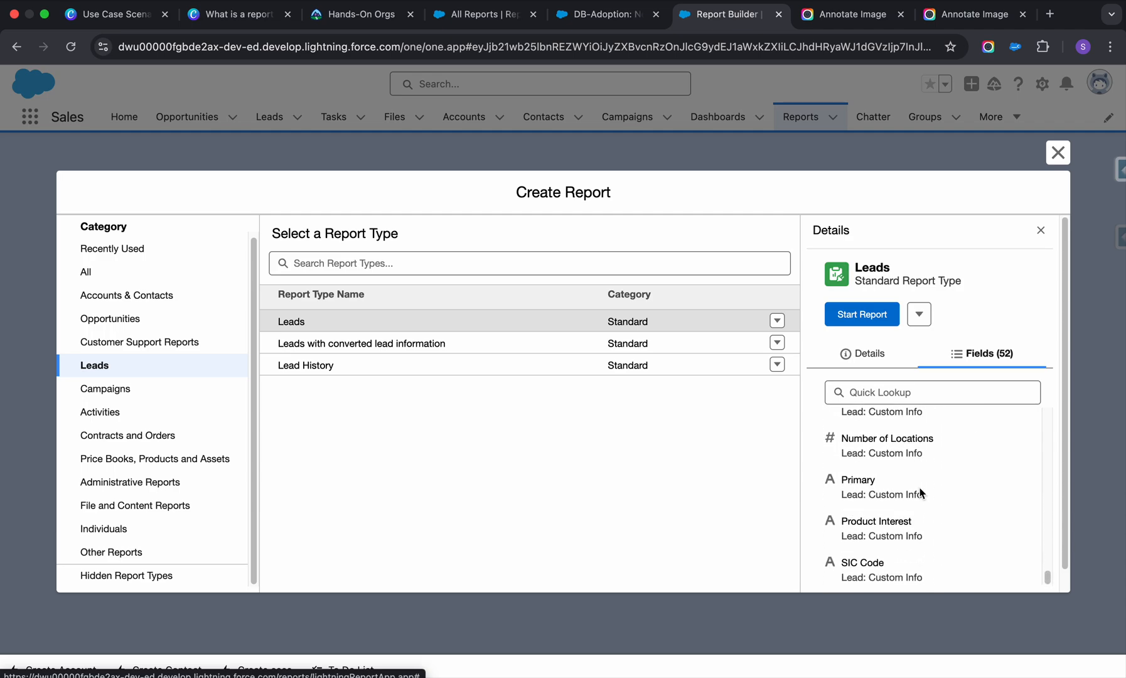
Start a report from the Leads report type and look over the previewed lead records and the available row-grouping fields.
click(870, 314)
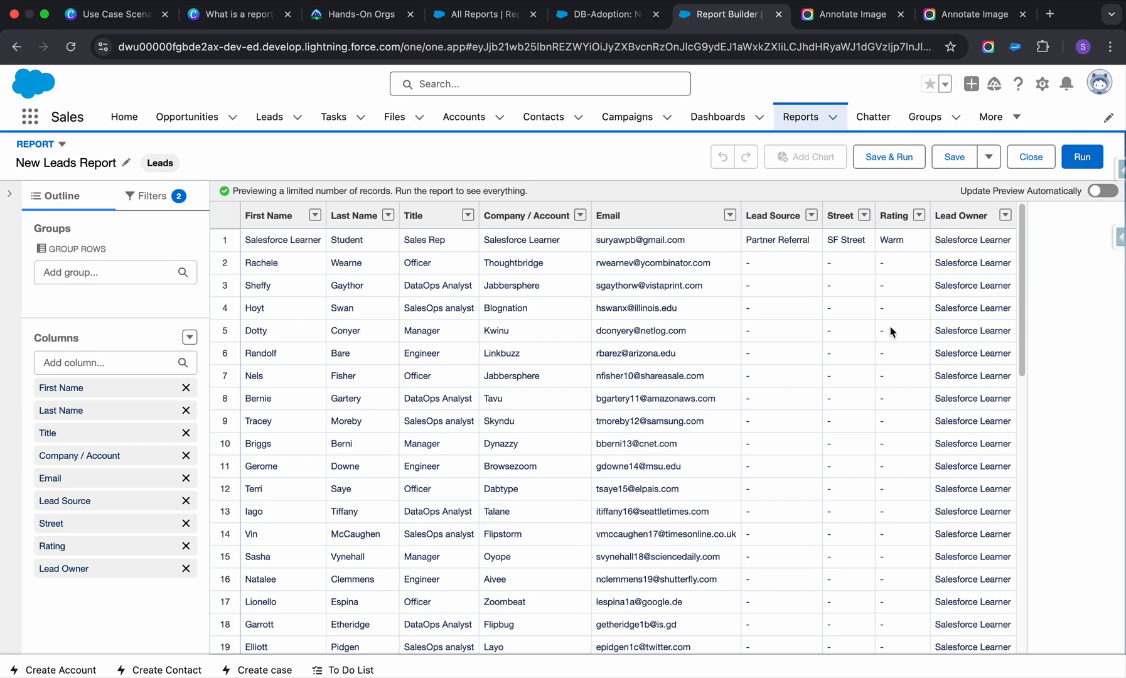
scroll(716, 333, down, 10)
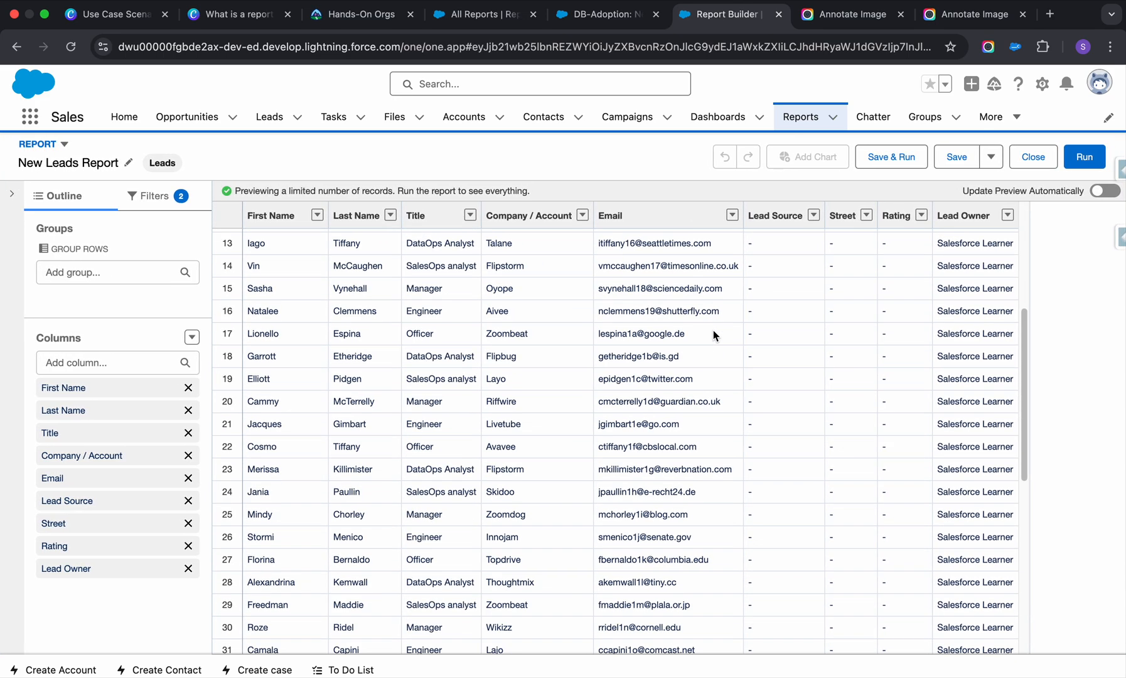
scroll(714, 335, up, 10)
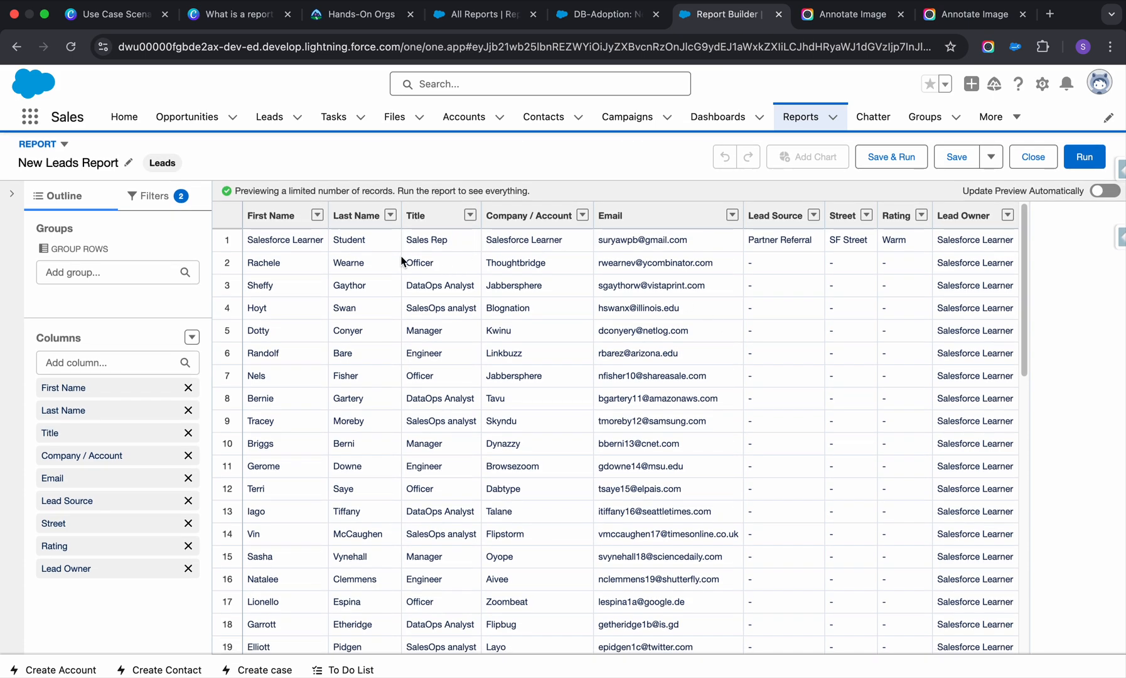
click(122, 273)
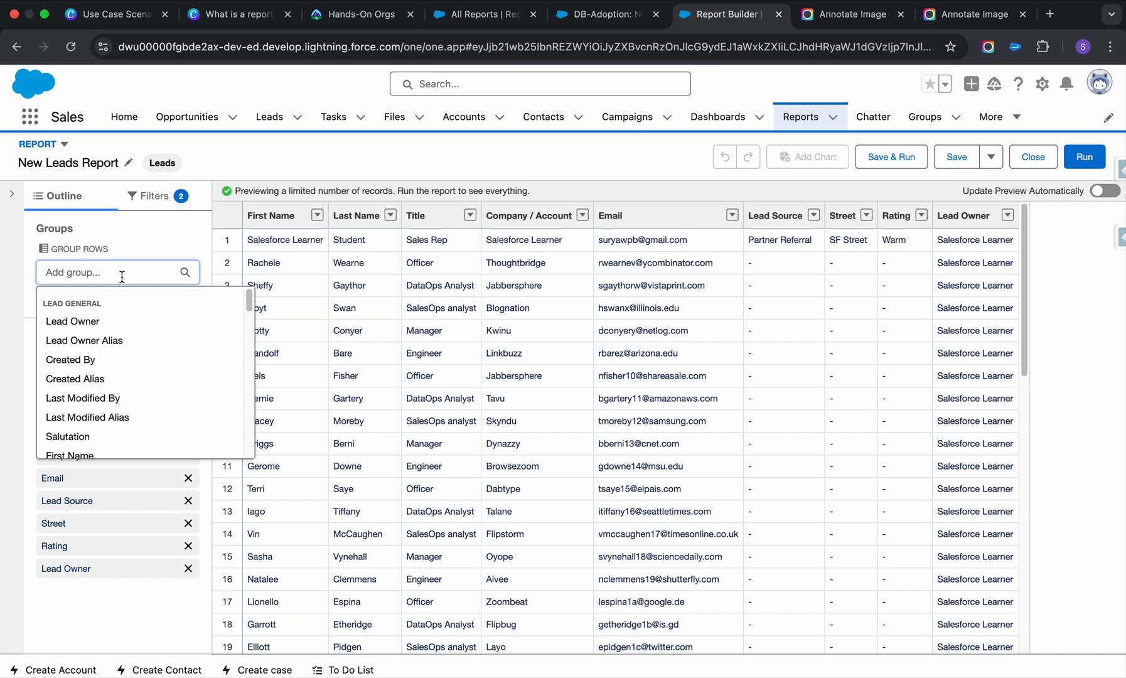
click(176, 241)
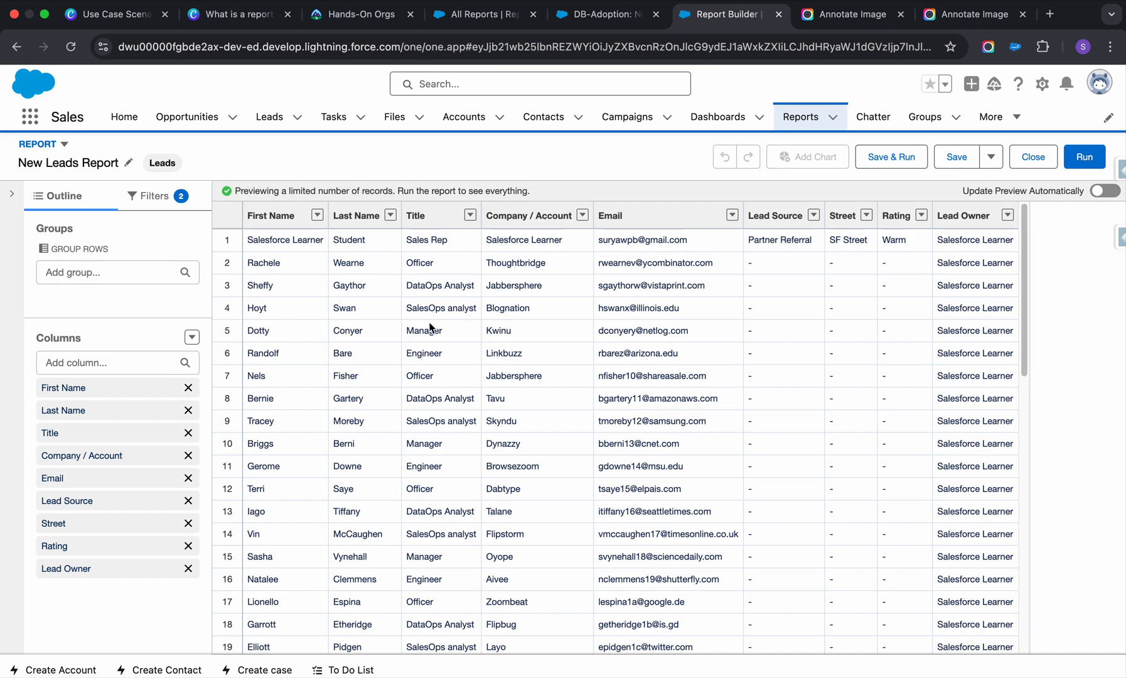
scroll(432, 342, down, 10)
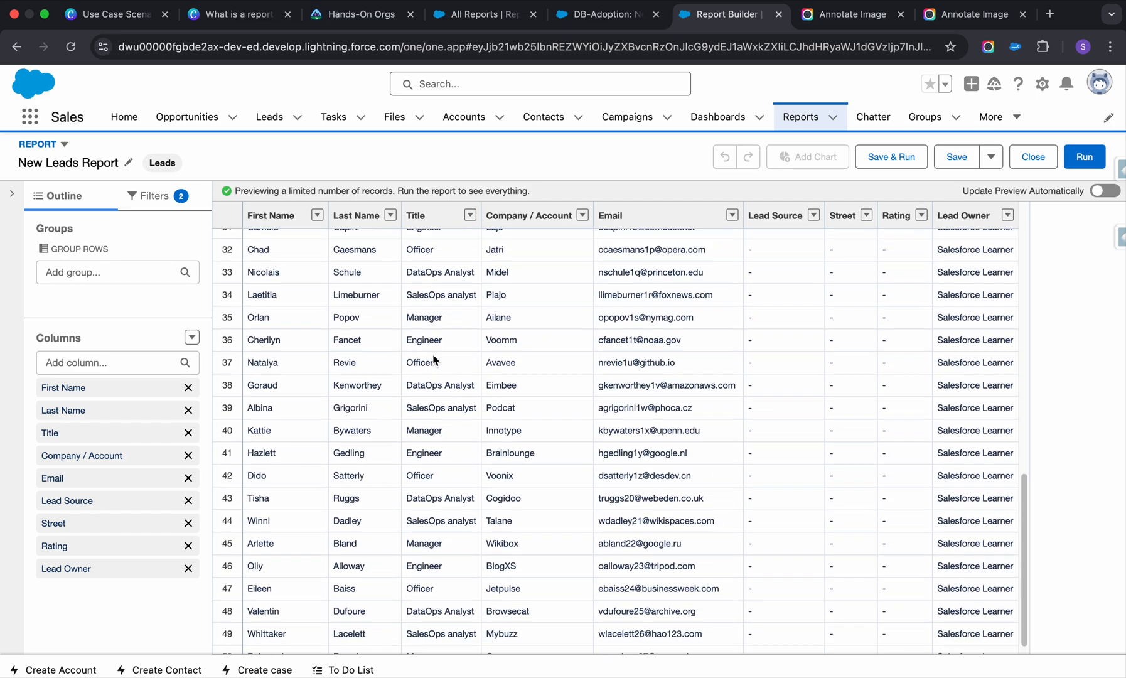
scroll(434, 360, up, 10)
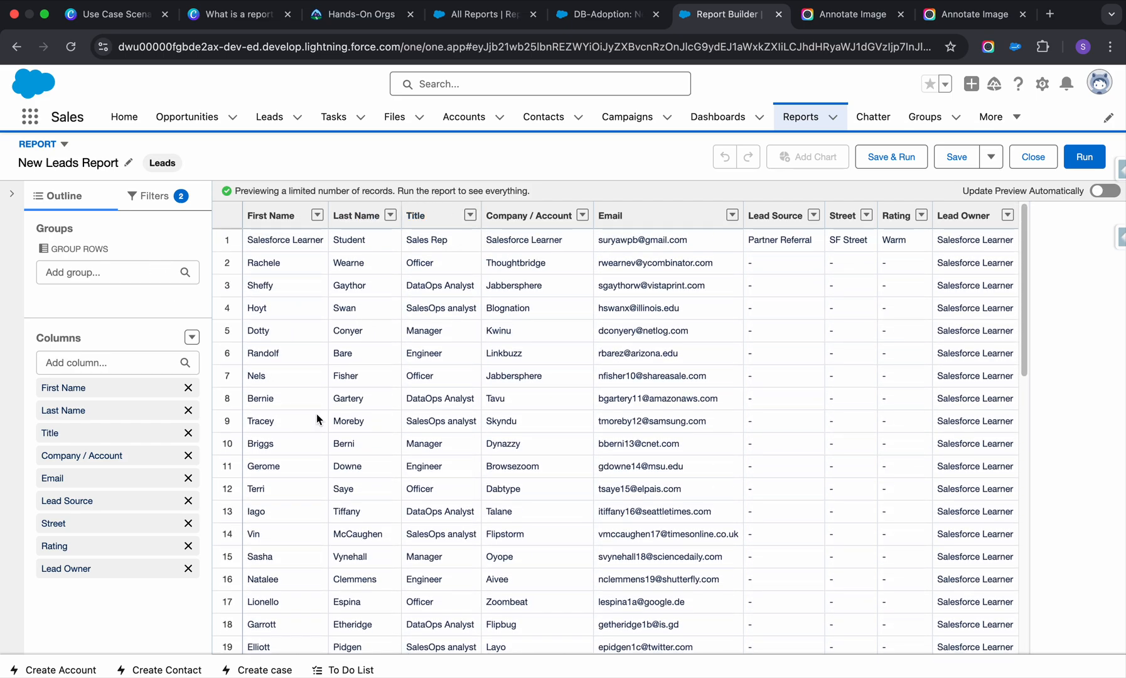
Group the leads report rows by Title.
click(70, 271)
text(tit)
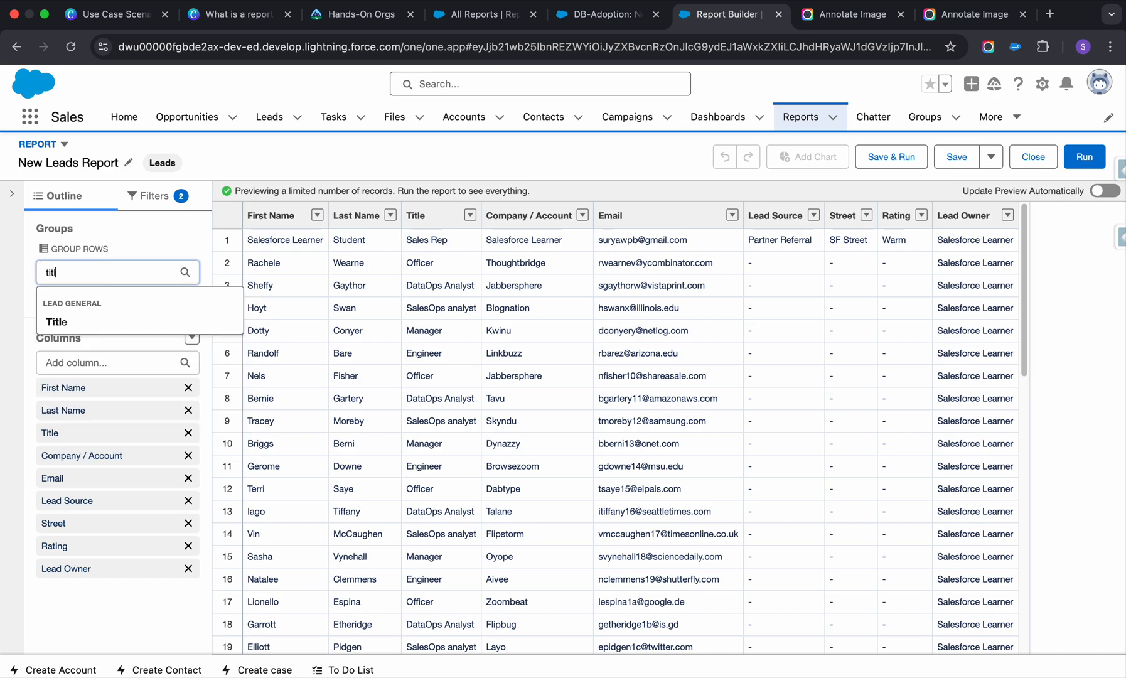
text(l)
click(80, 322)
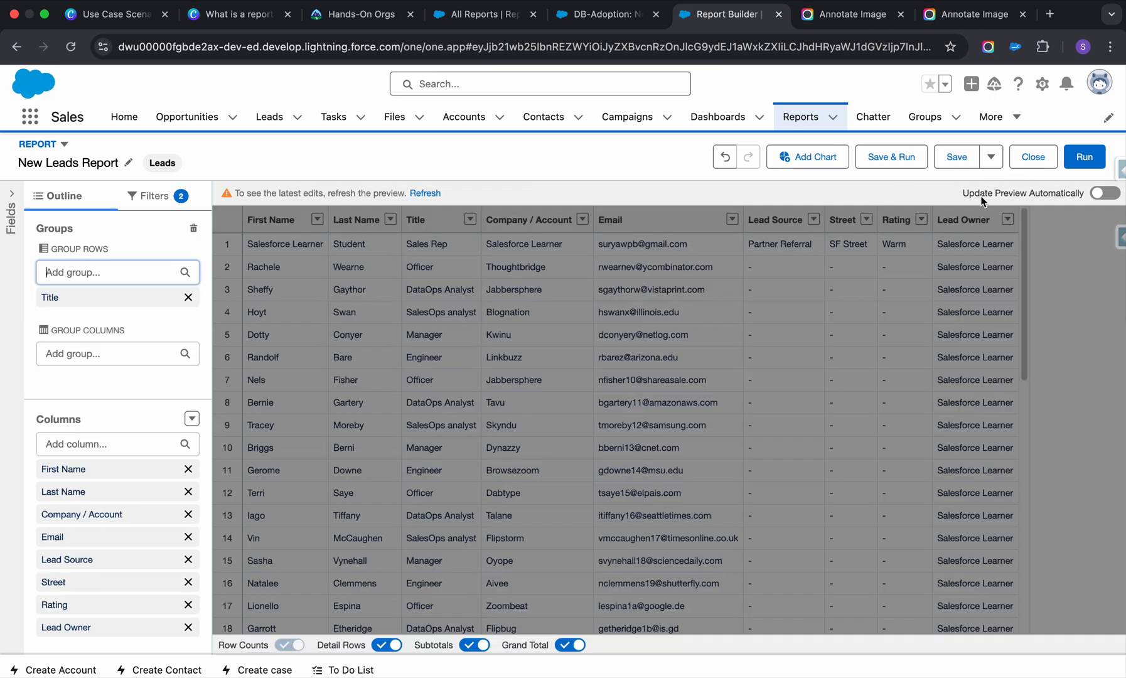
Turn on automatic preview updates and review the leads grouped by title with their subtotals.
click(1105, 194)
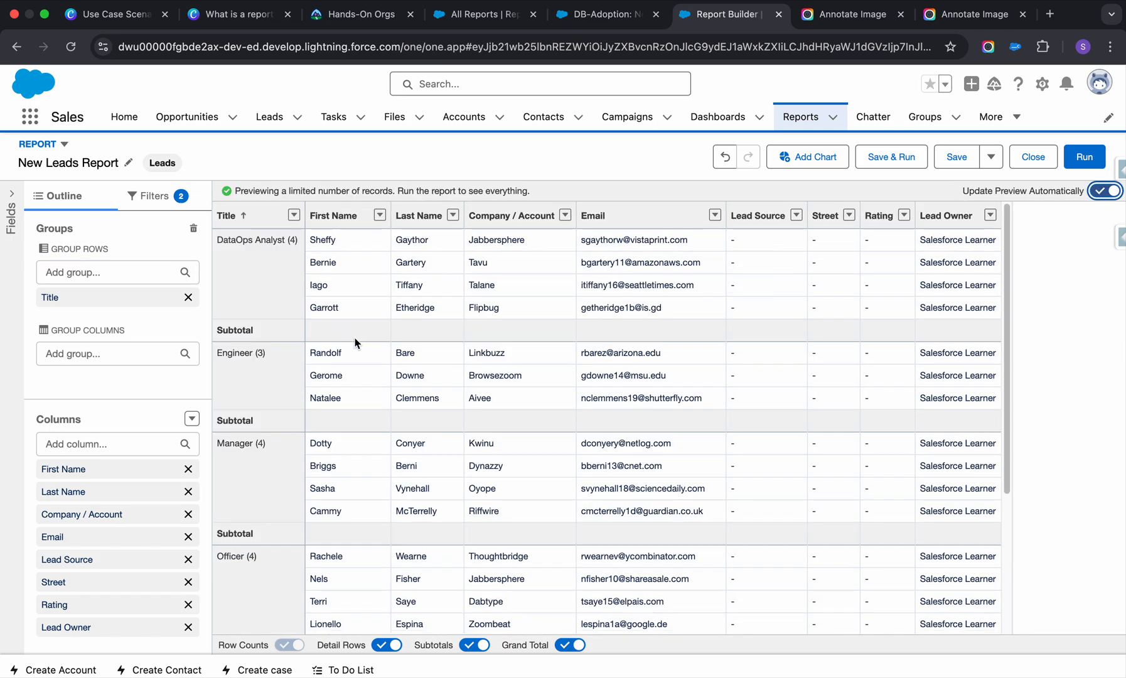
scroll(356, 339, down, 3)
scroll(361, 333, up, 3)
scroll(228, 451, down, 2)
scroll(361, 420, up, 2)
scroll(315, 405, down, 6)
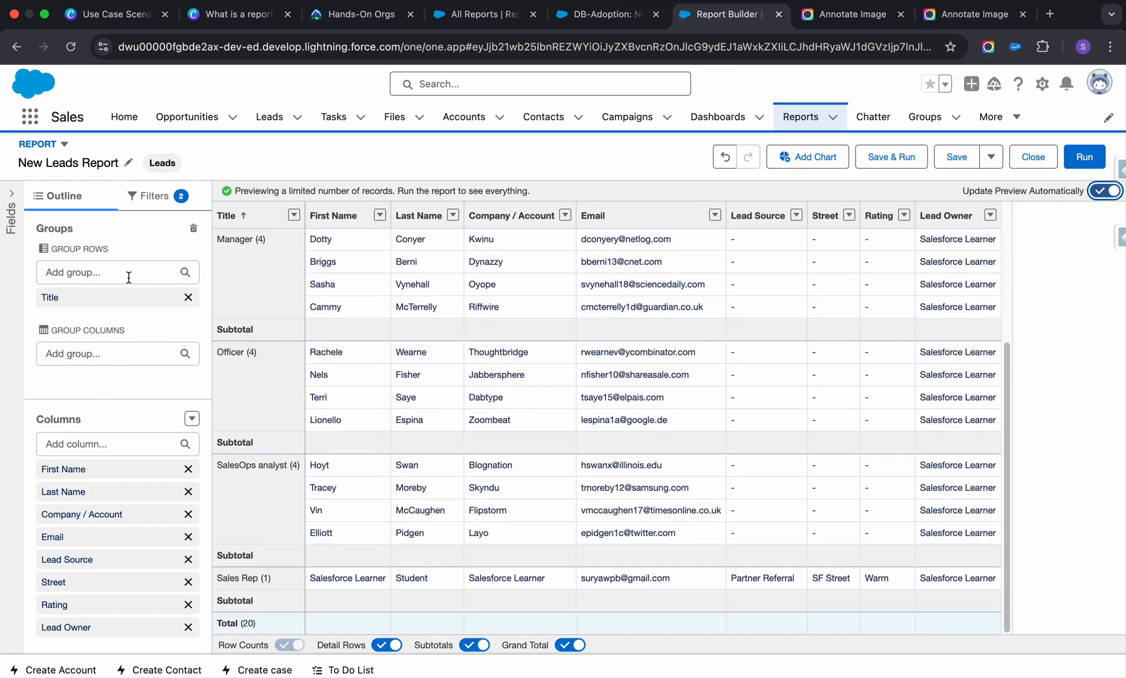
Remove the Title row grouping and add Title back as a report column.
click(188, 297)
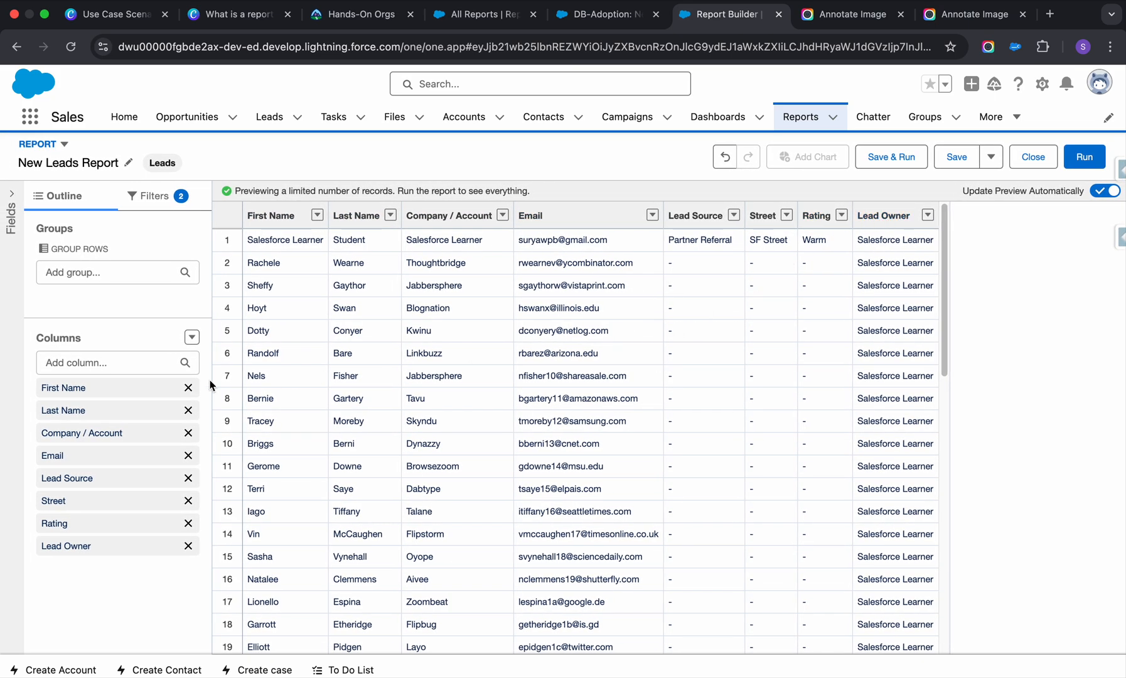
click(129, 362)
scroll(107, 484, down, 1)
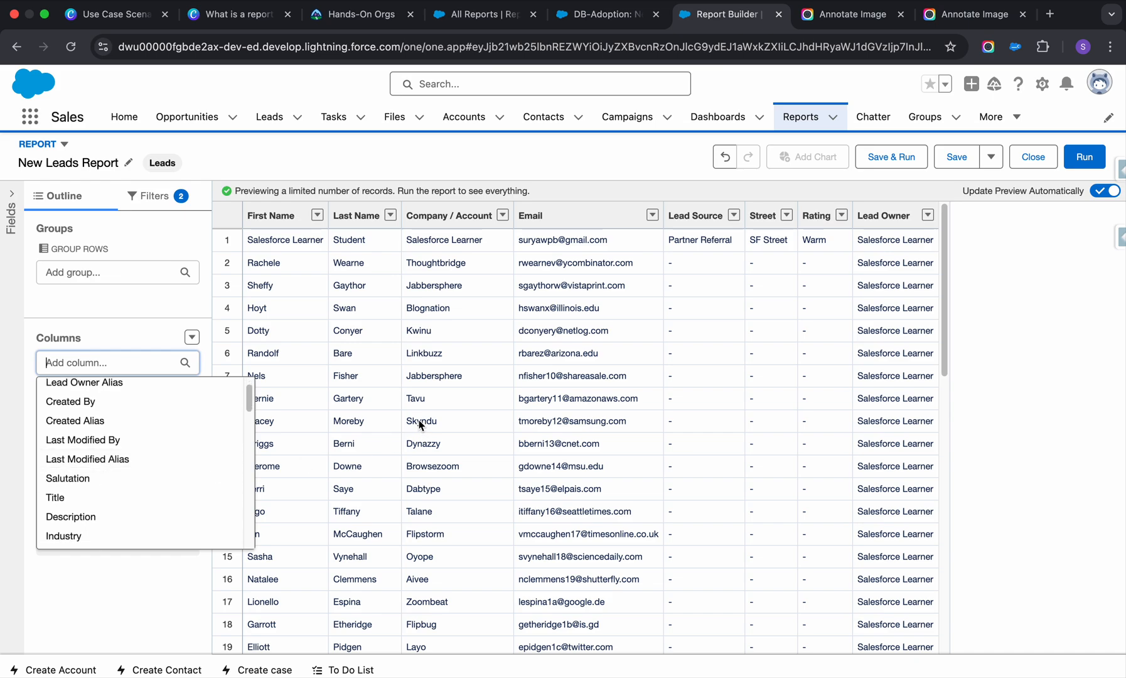
click(111, 498)
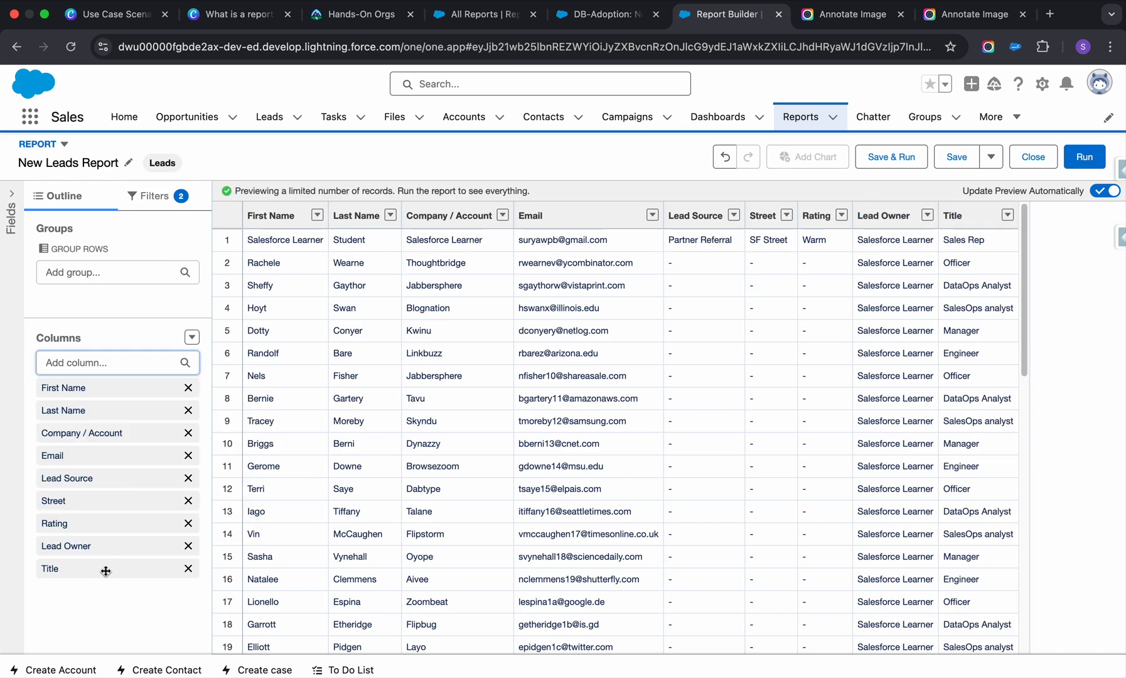
Move the Title column between Company / Account and Email, and check the lead records in the preview.
drag(105, 571, 107, 438)
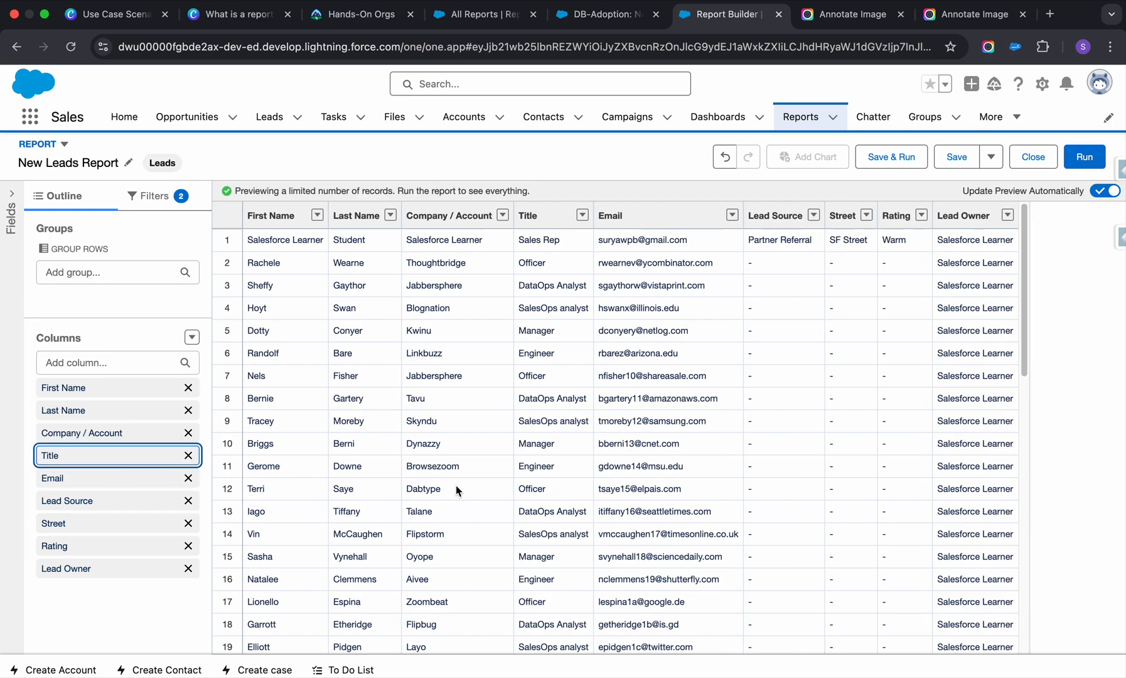
scroll(503, 468, down, 3)
scroll(522, 427, up, 3)
Add Created Month as a column to the leads report and check it in the preview.
click(100, 362)
scroll(156, 454, down, 4)
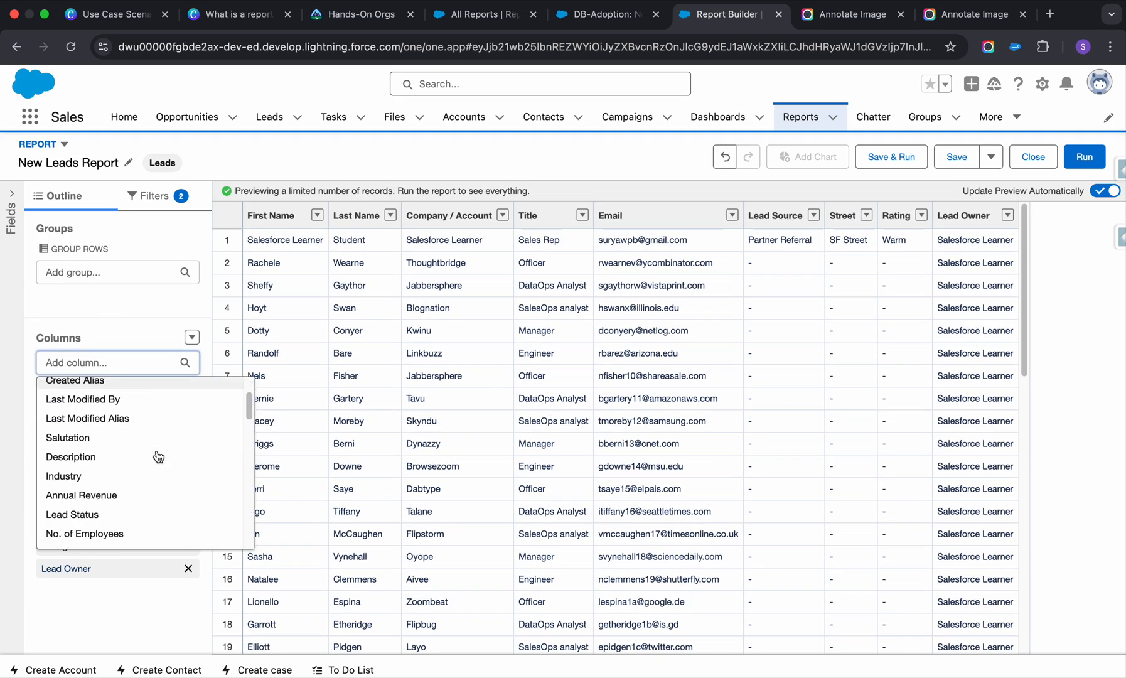
scroll(158, 456, down, 2)
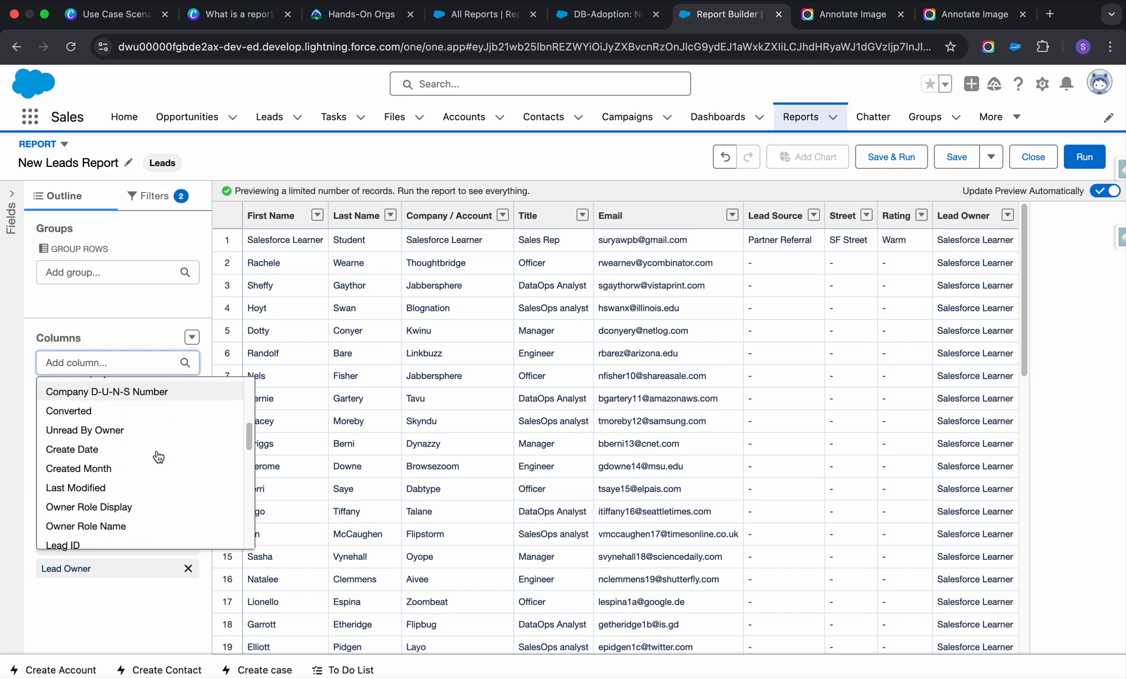
click(123, 475)
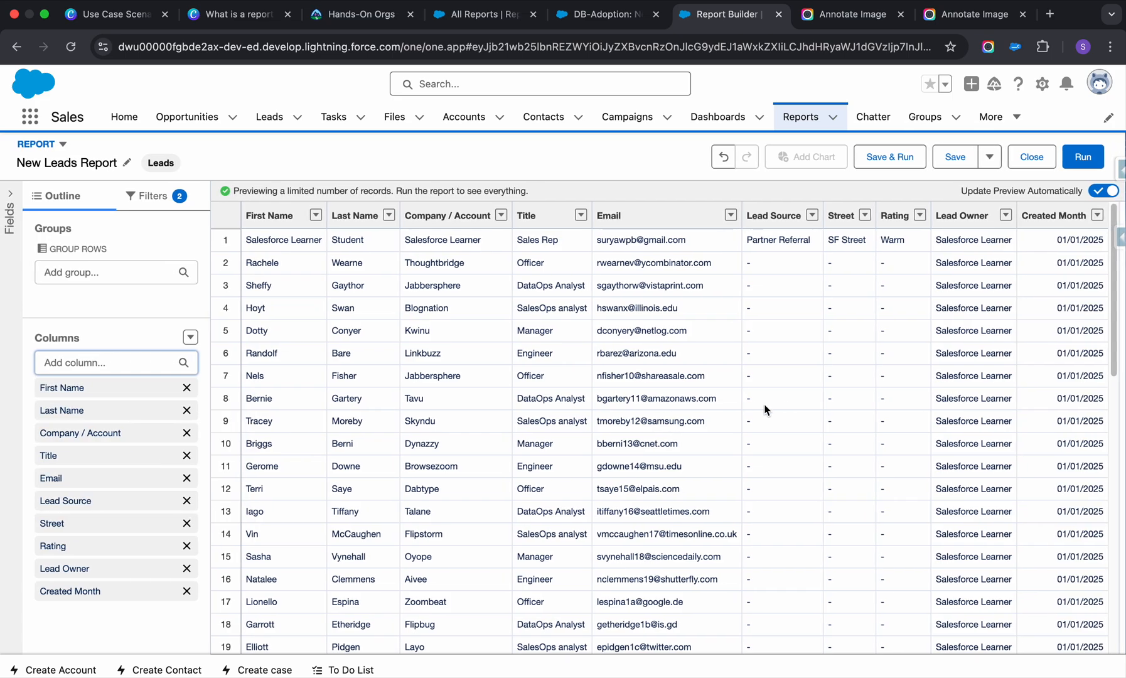
scroll(1050, 367, down, 10)
scroll(1050, 367, up, 10)
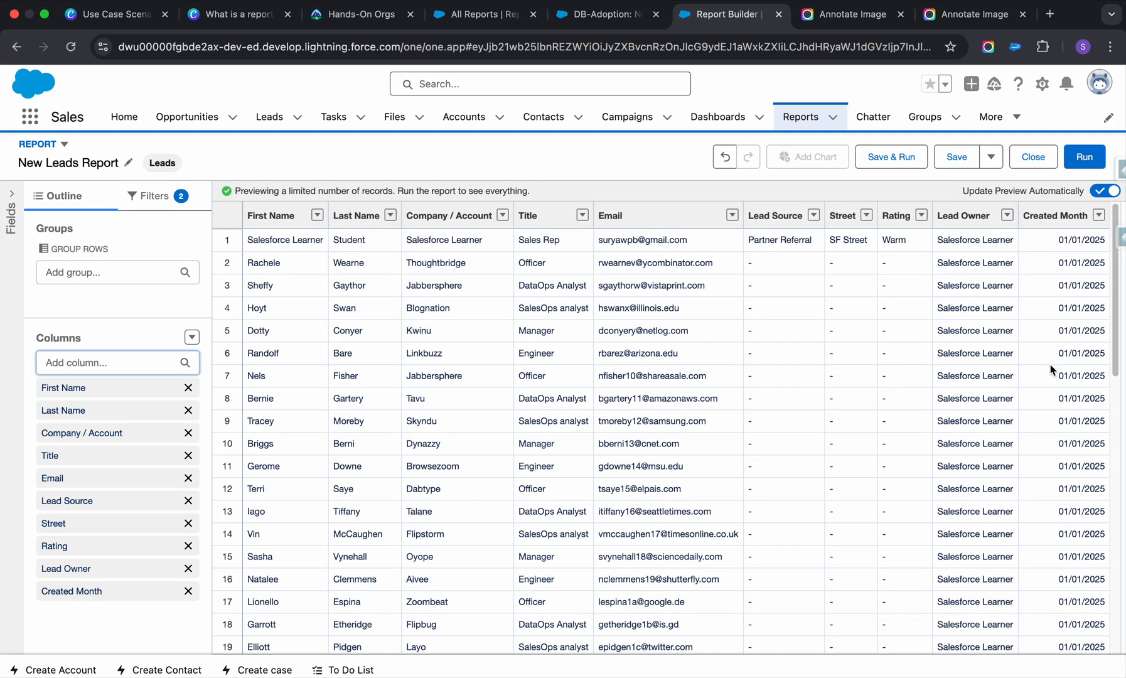
scroll(1048, 368, down, 10)
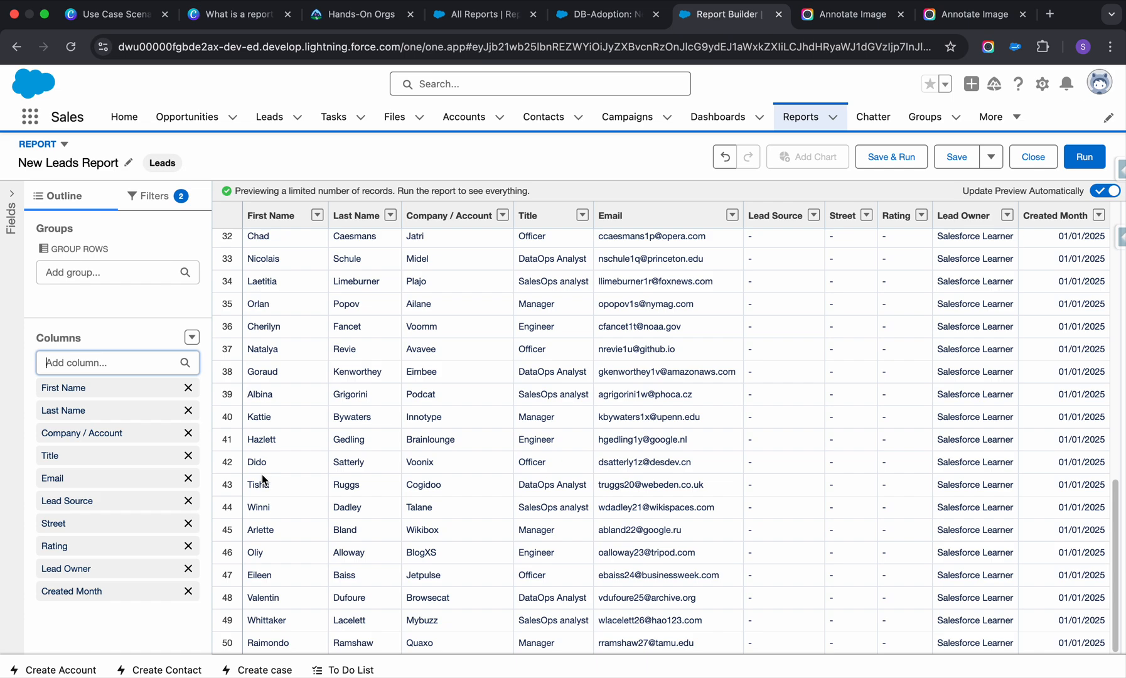
Add Industry as a report column and look over the updated preview.
click(118, 362)
scroll(106, 477, down, 6)
scroll(106, 480, up, 4)
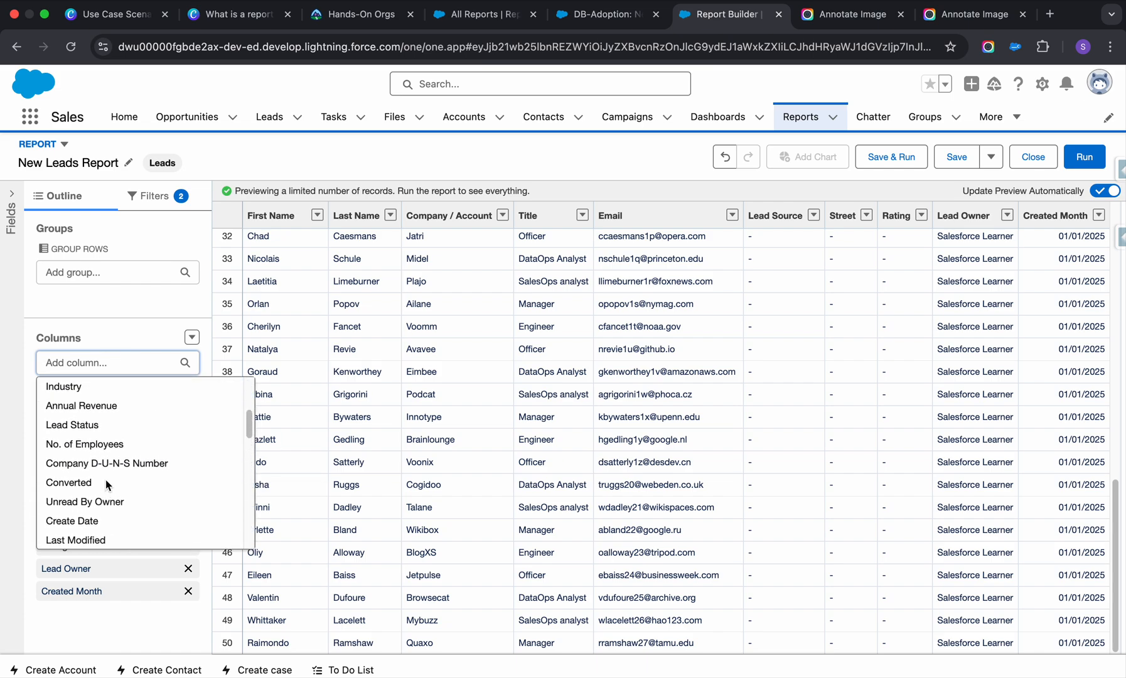
click(88, 391)
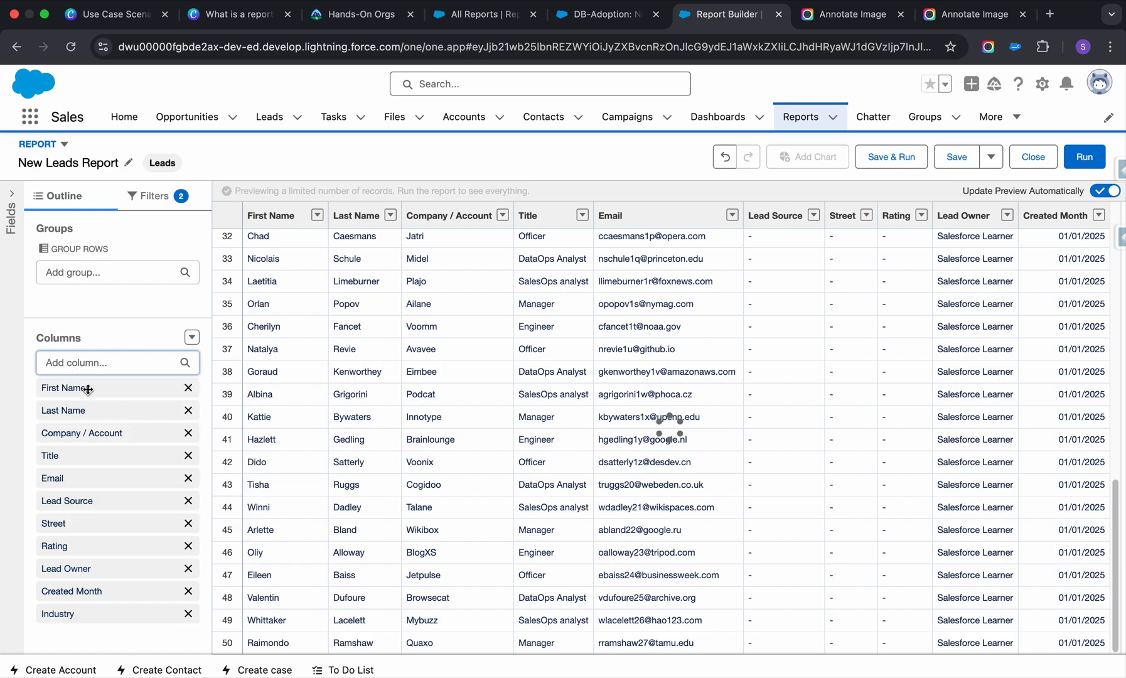
scroll(640, 442, down, 1)
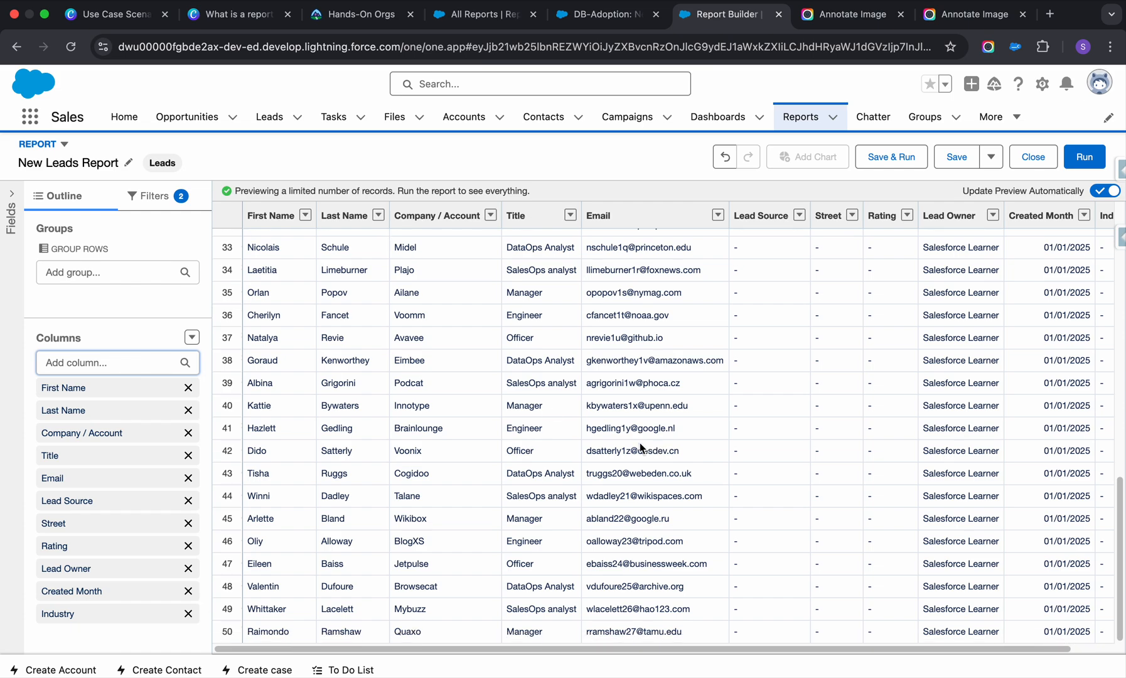
scroll(652, 439, right, 2)
scroll(531, 436, left, 2)
Add a Lead Status column and place it between Lead Source and Street.
click(145, 364)
scroll(138, 427, down, 3)
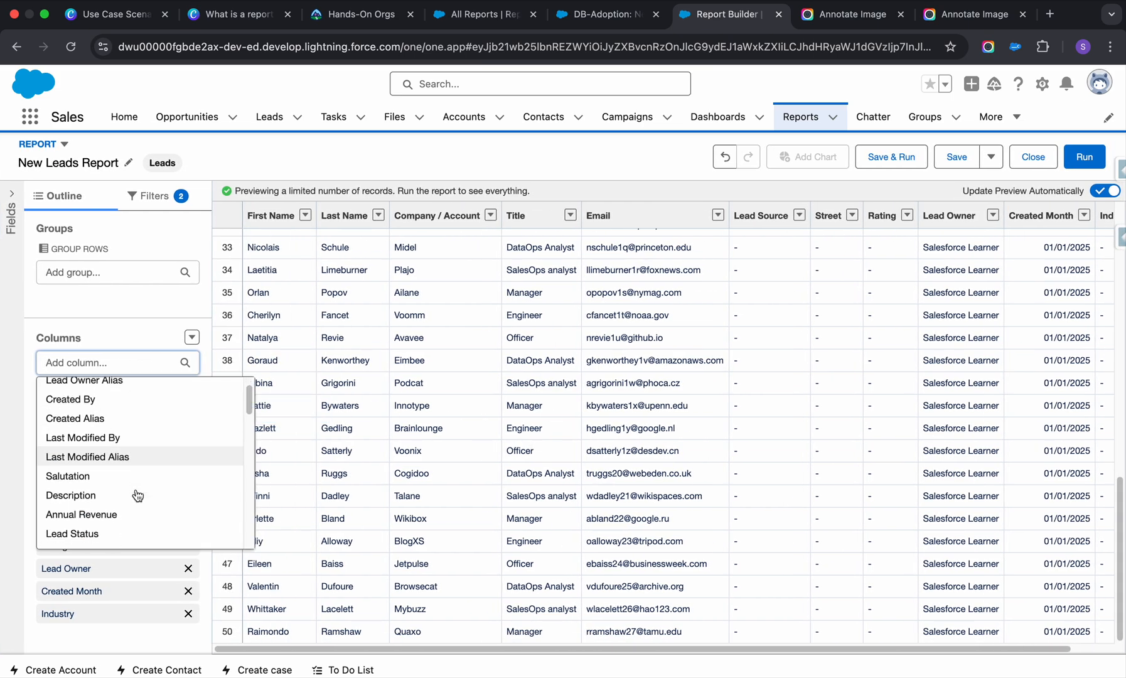
click(101, 452)
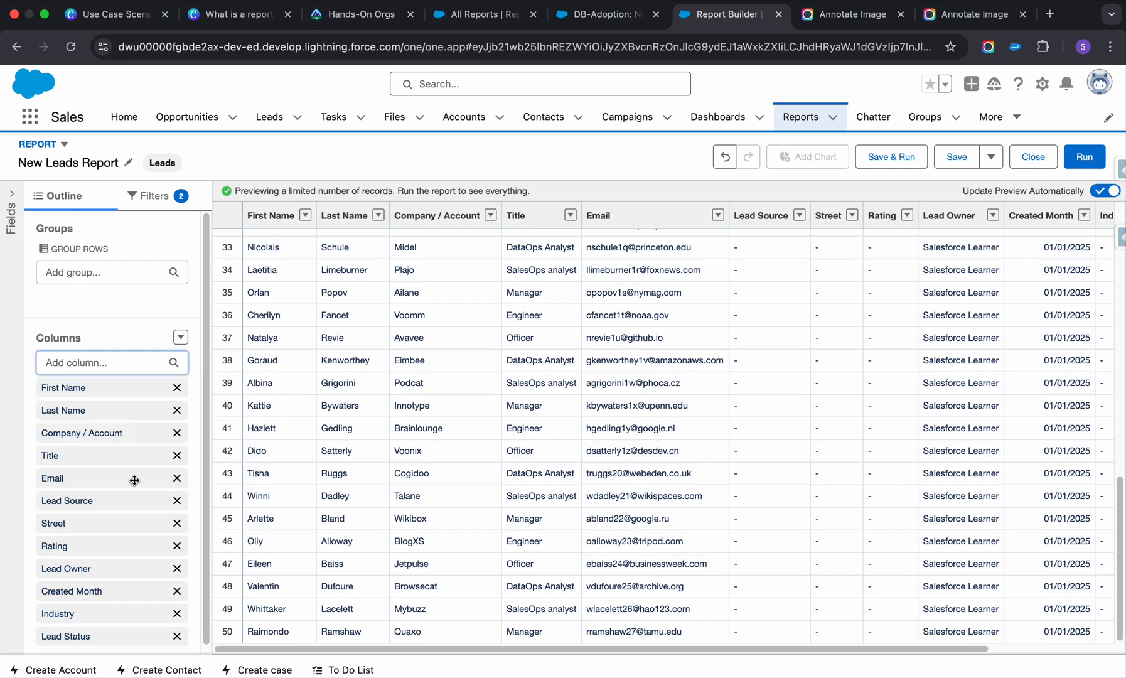
scroll(133, 478, down, 1)
click(105, 623)
drag(105, 624, 113, 521)
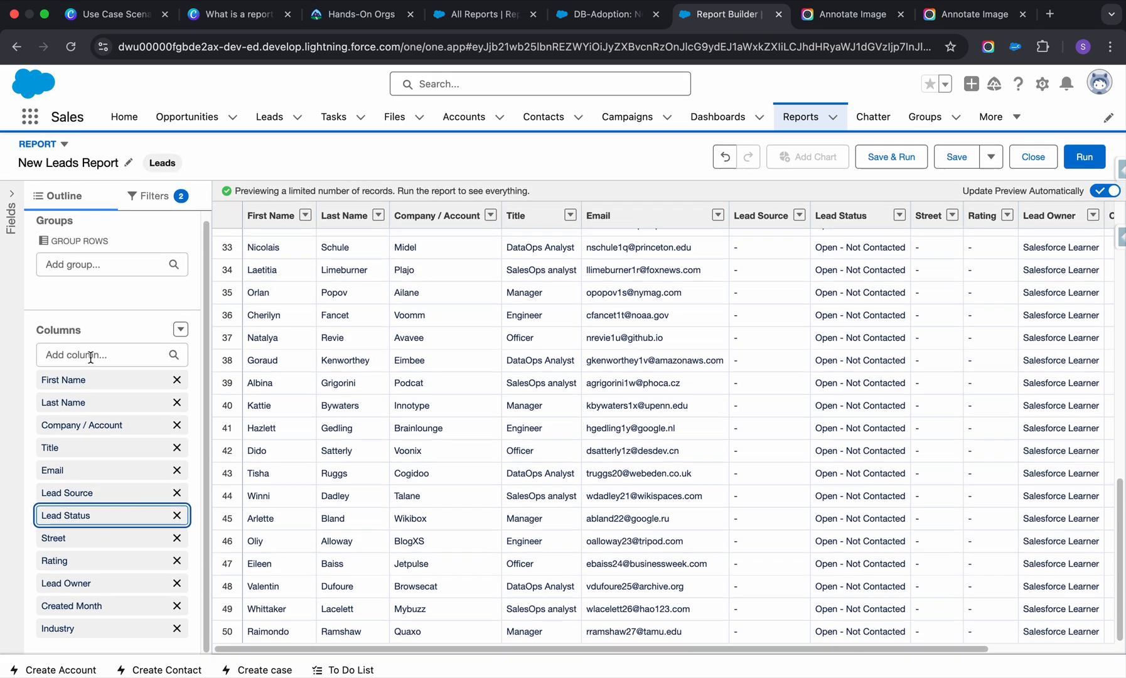
scroll(92, 357, up, 1)
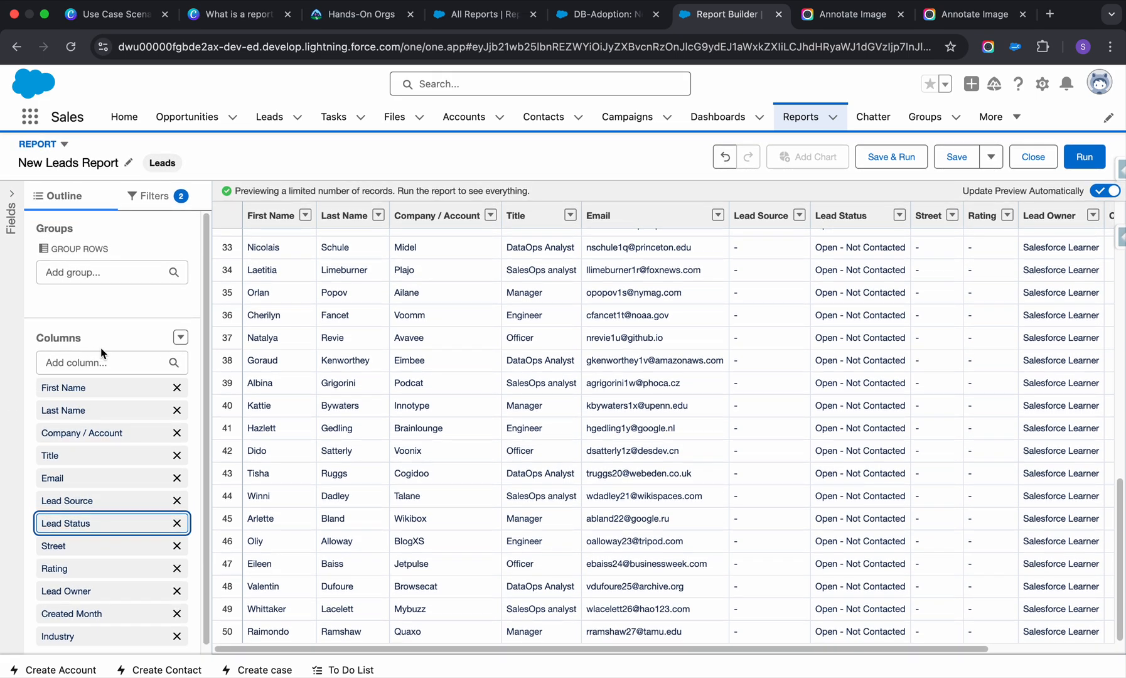
Start saving and running the report, naming it New Leads Report - v1 and leaving the description empty.
click(884, 162)
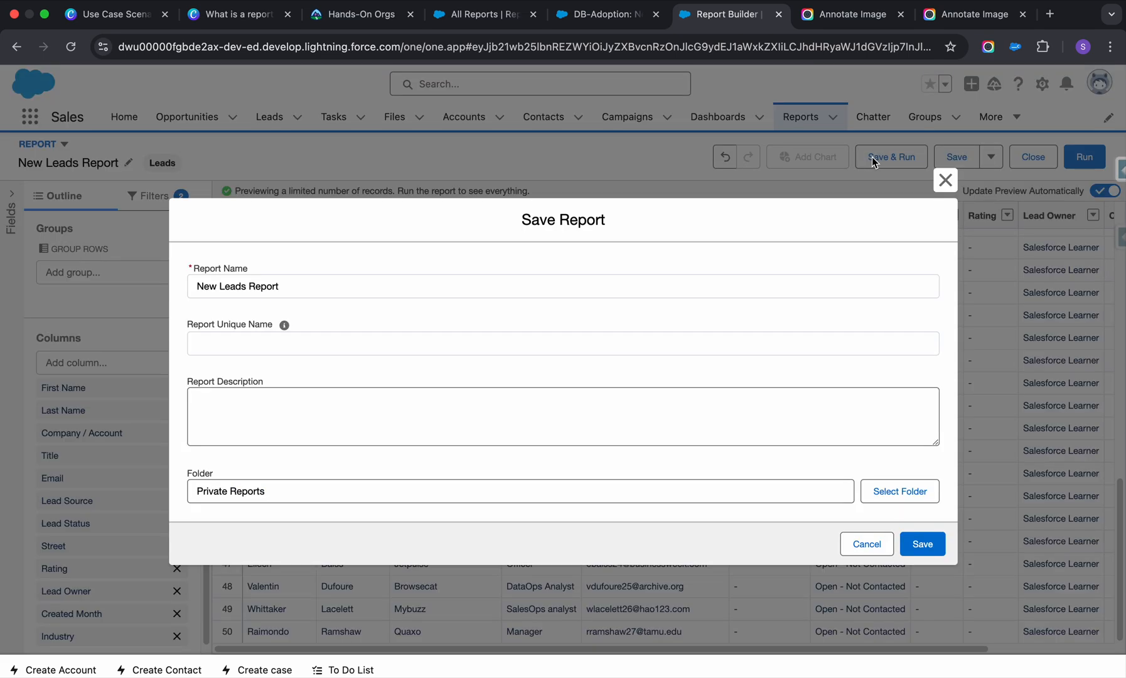
click(292, 289)
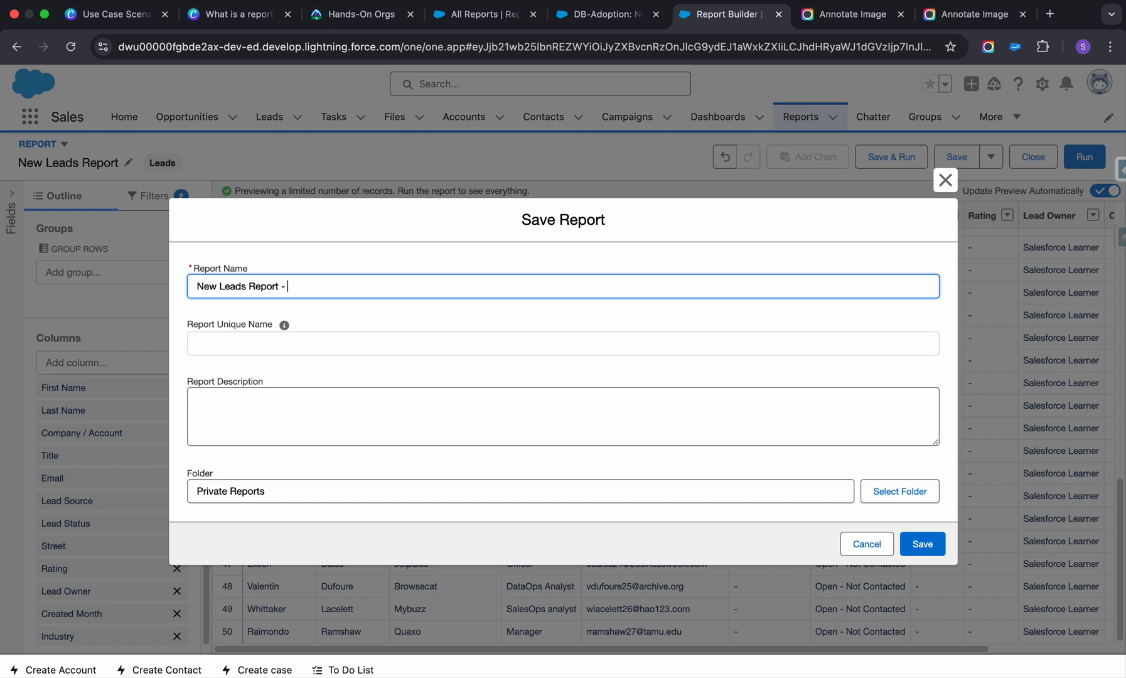
text(- v1)
click(300, 344)
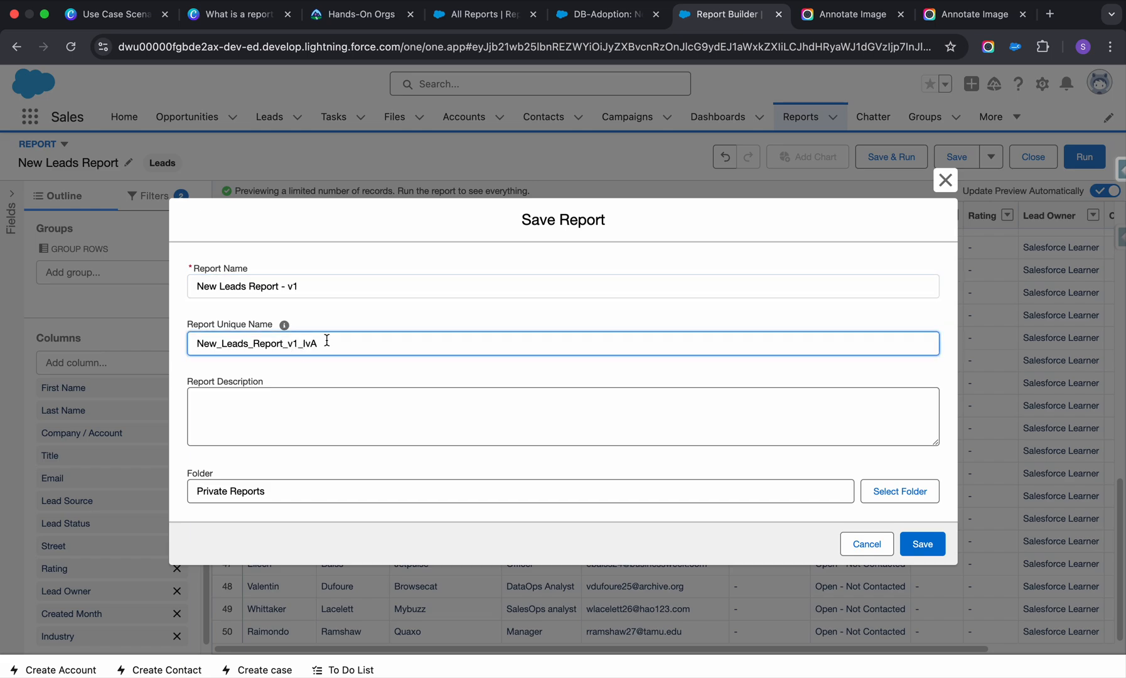
click(288, 445)
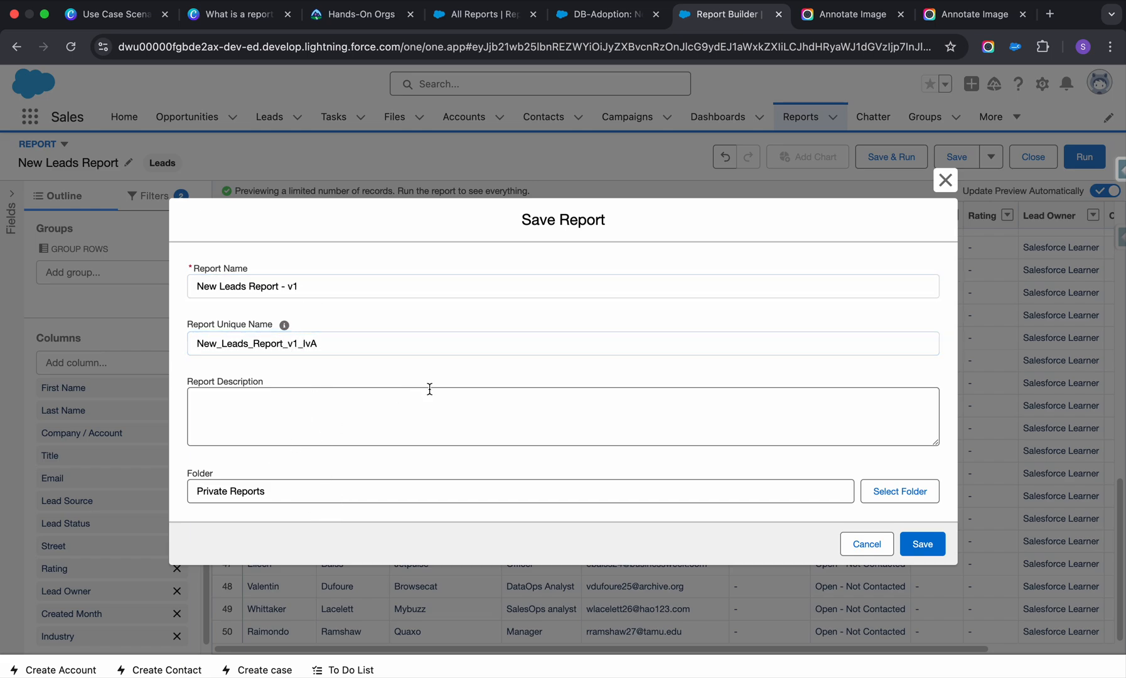
click(395, 400)
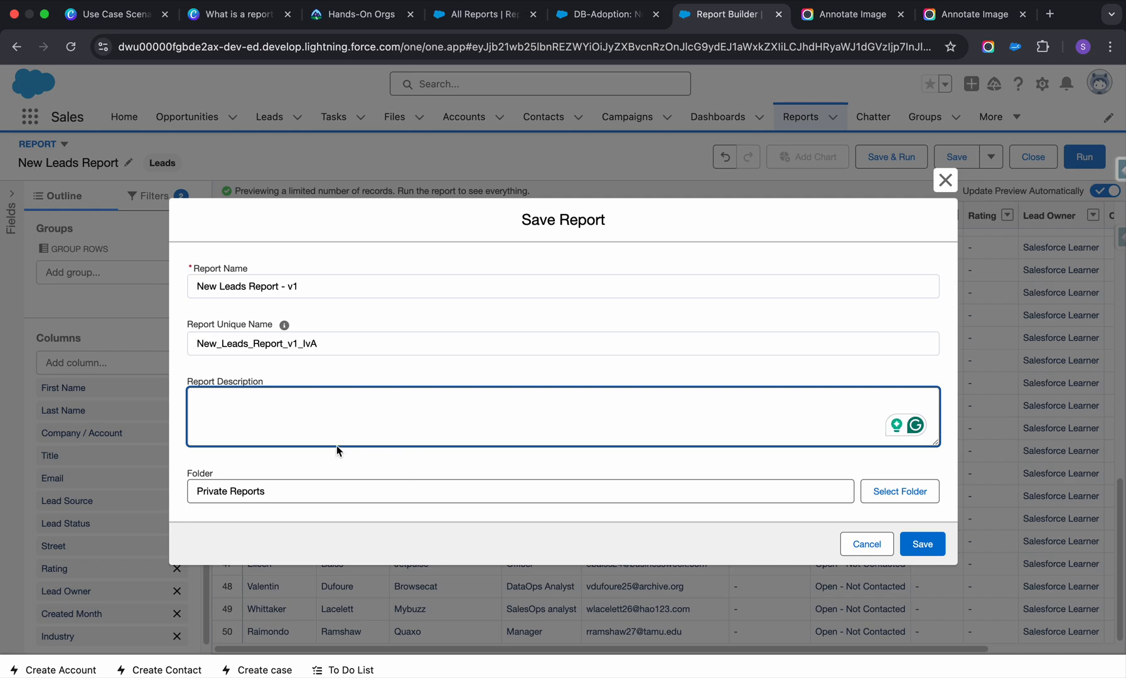
click(490, 502)
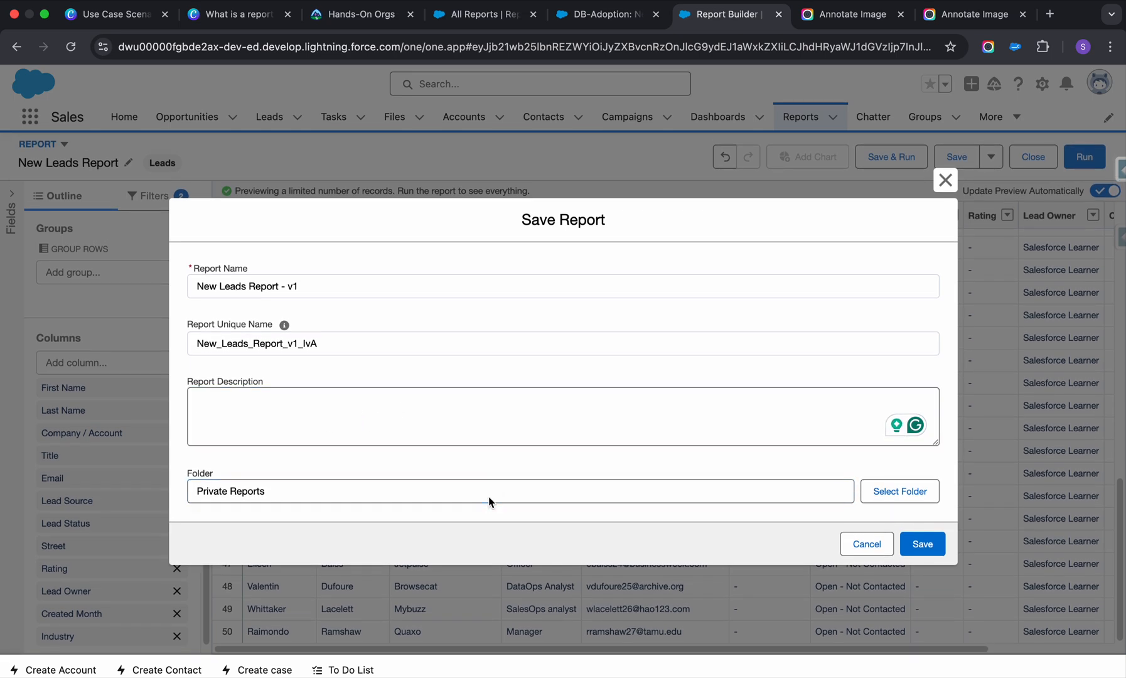
Browse the available report folders and create a new folder labelled SF reports.
click(909, 494)
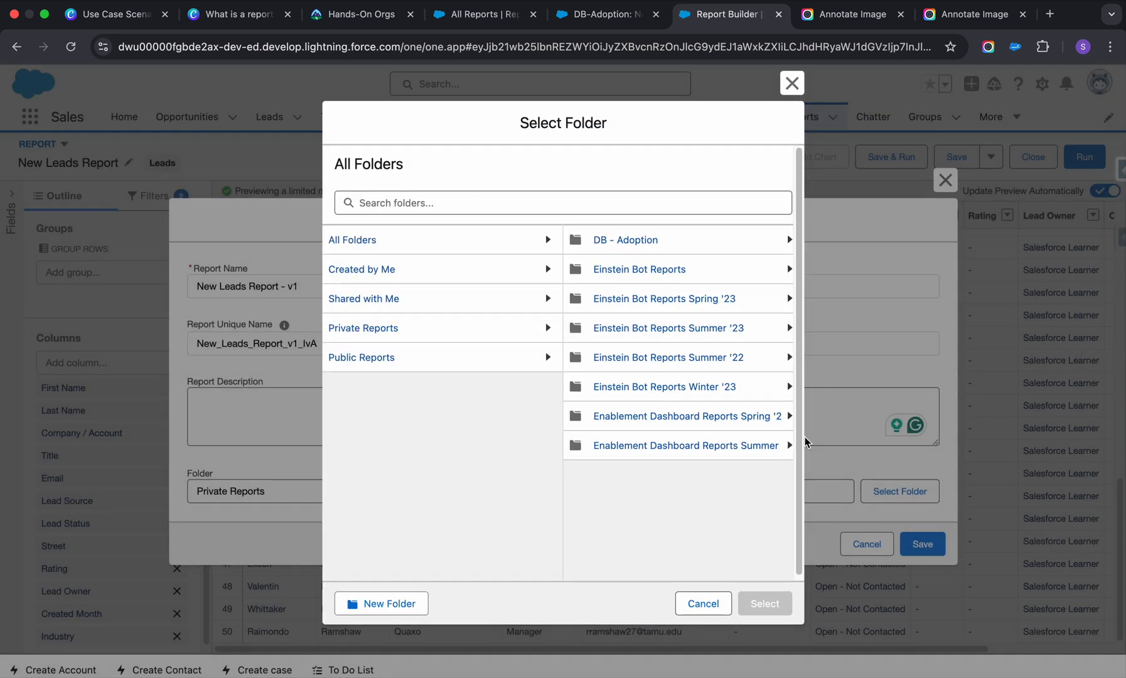
click(351, 356)
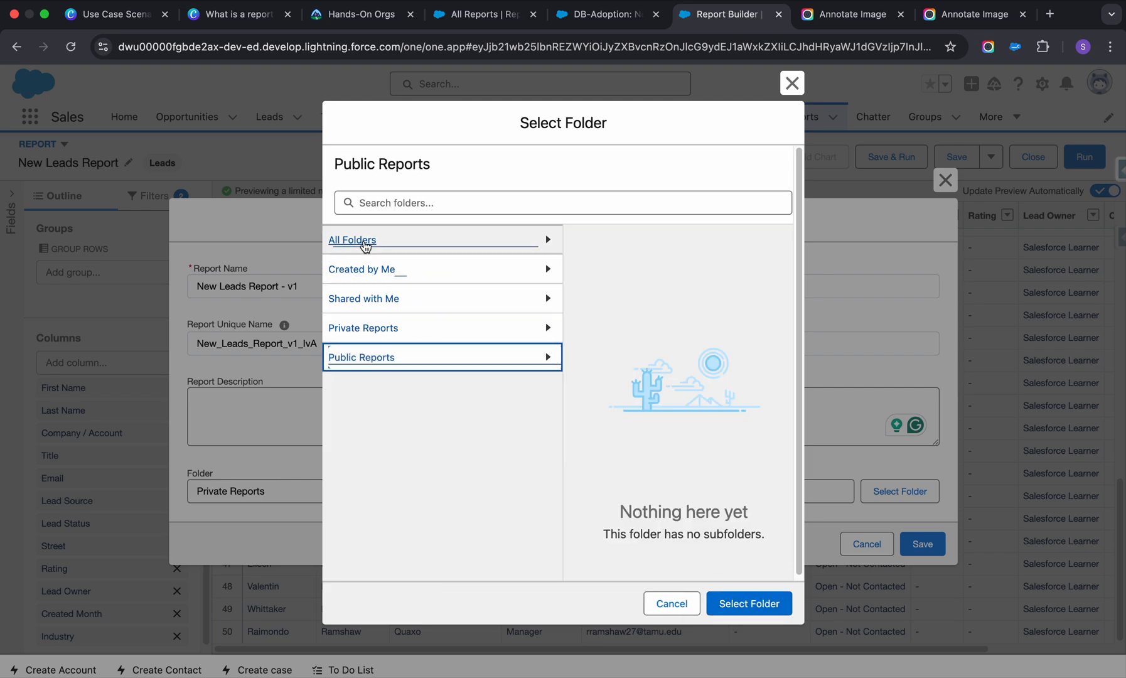
click(377, 240)
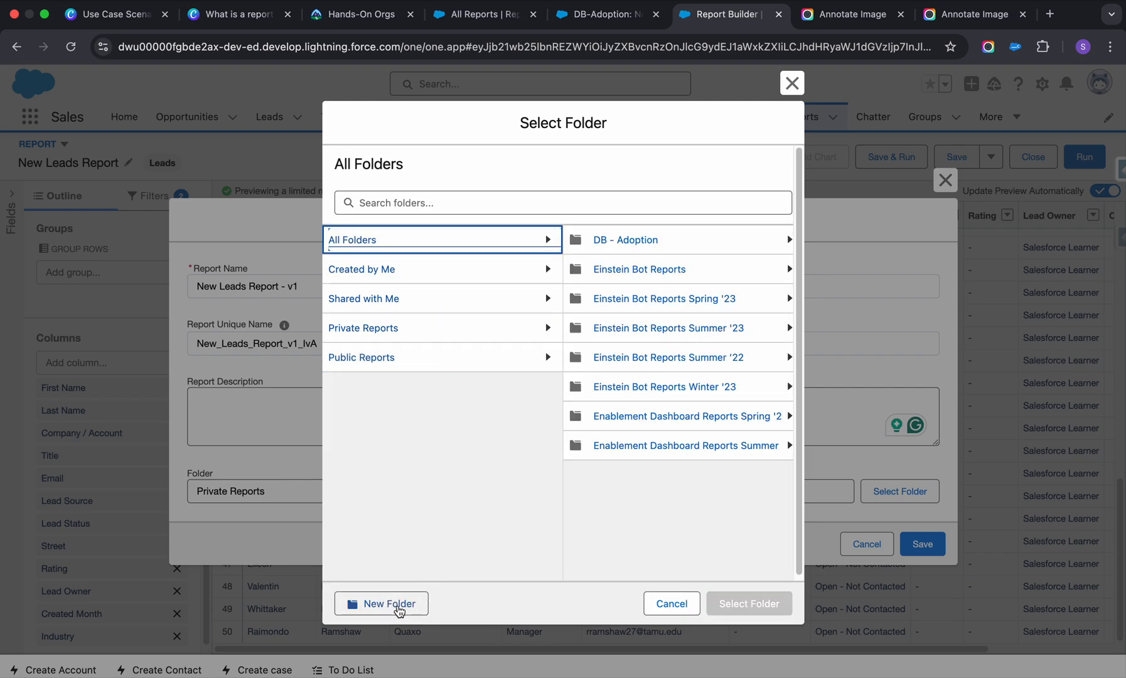
click(398, 607)
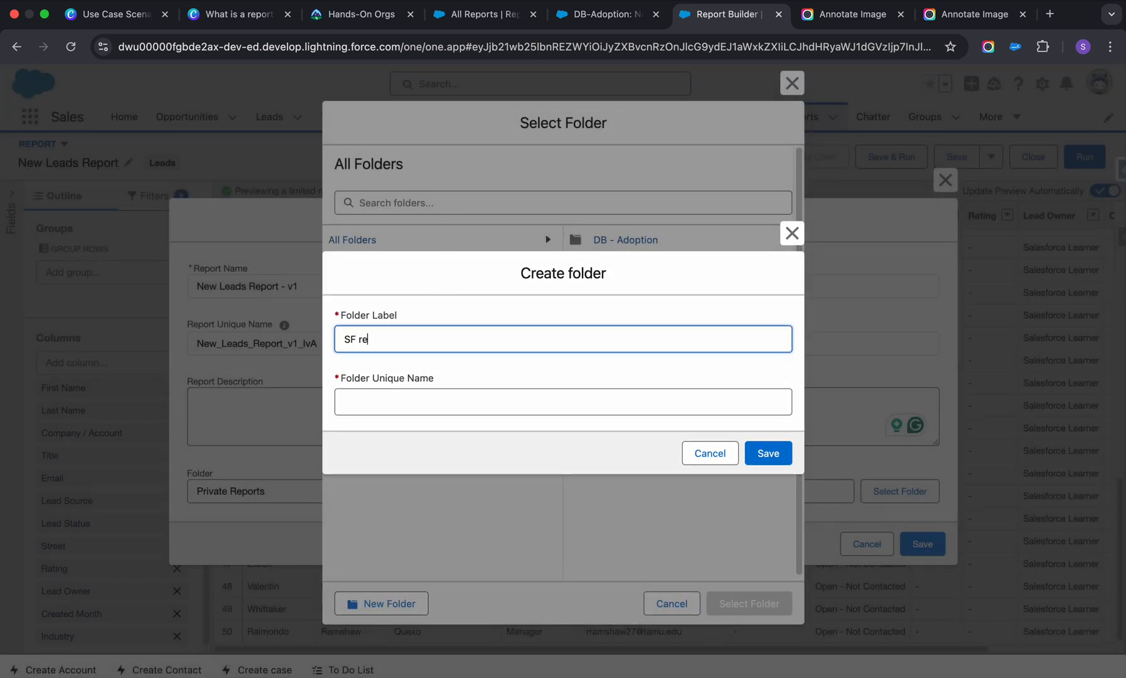
click(505, 397)
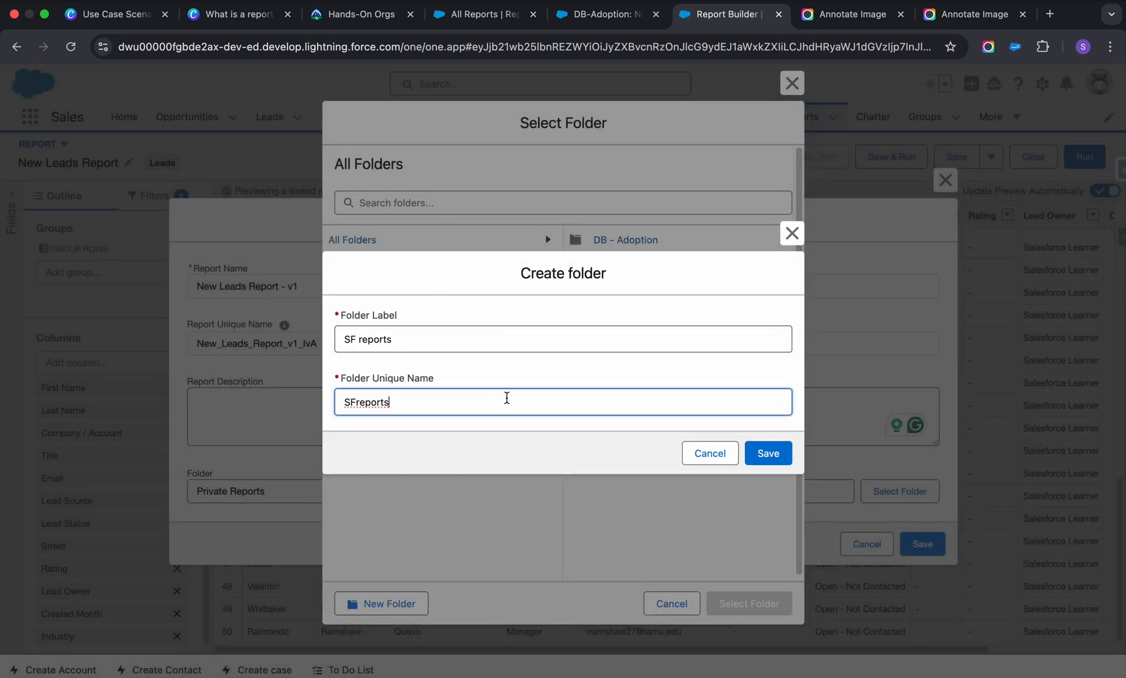
click(773, 457)
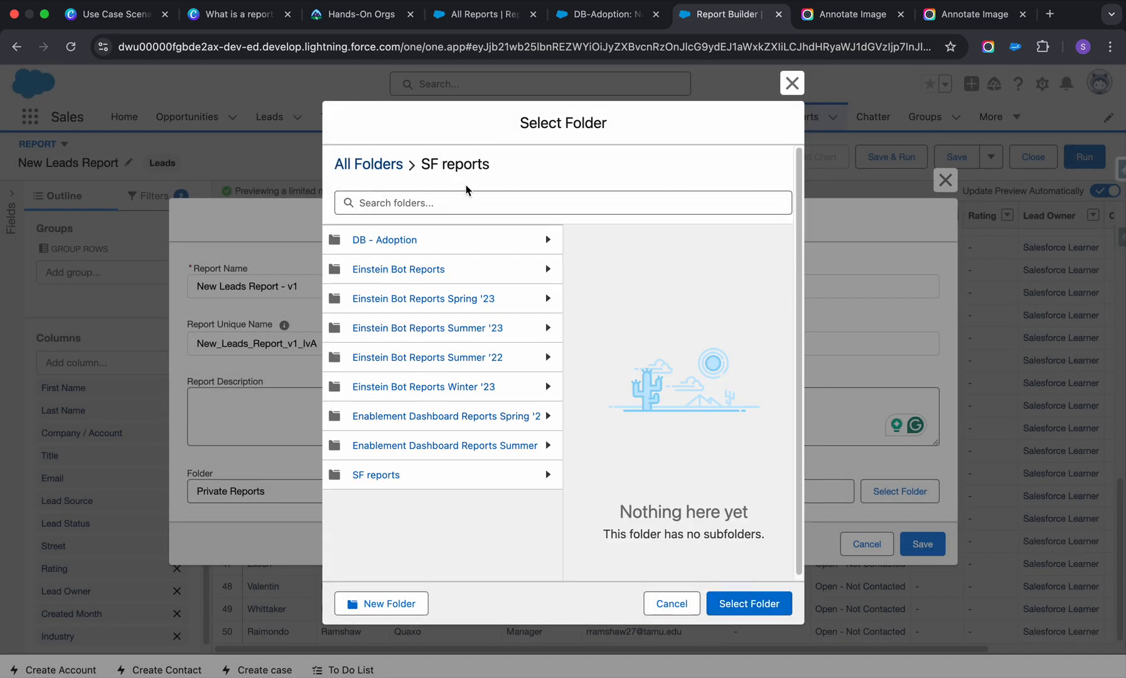
Choose the SF reports folder as the report's location and save the report.
click(460, 486)
click(748, 603)
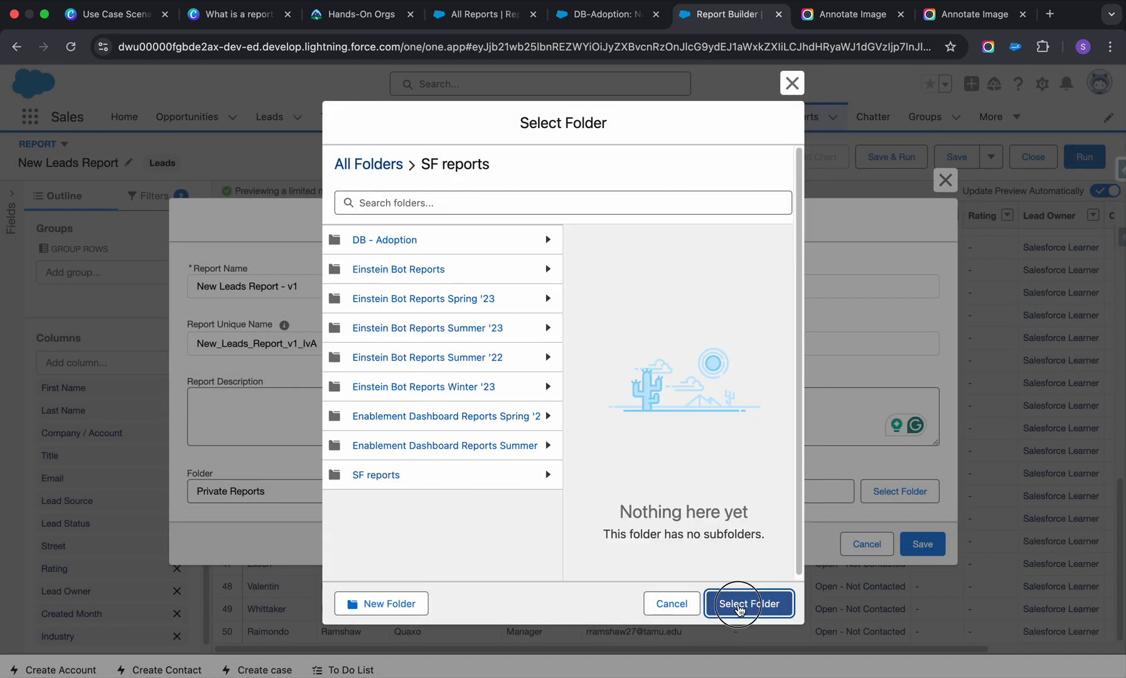
click(908, 545)
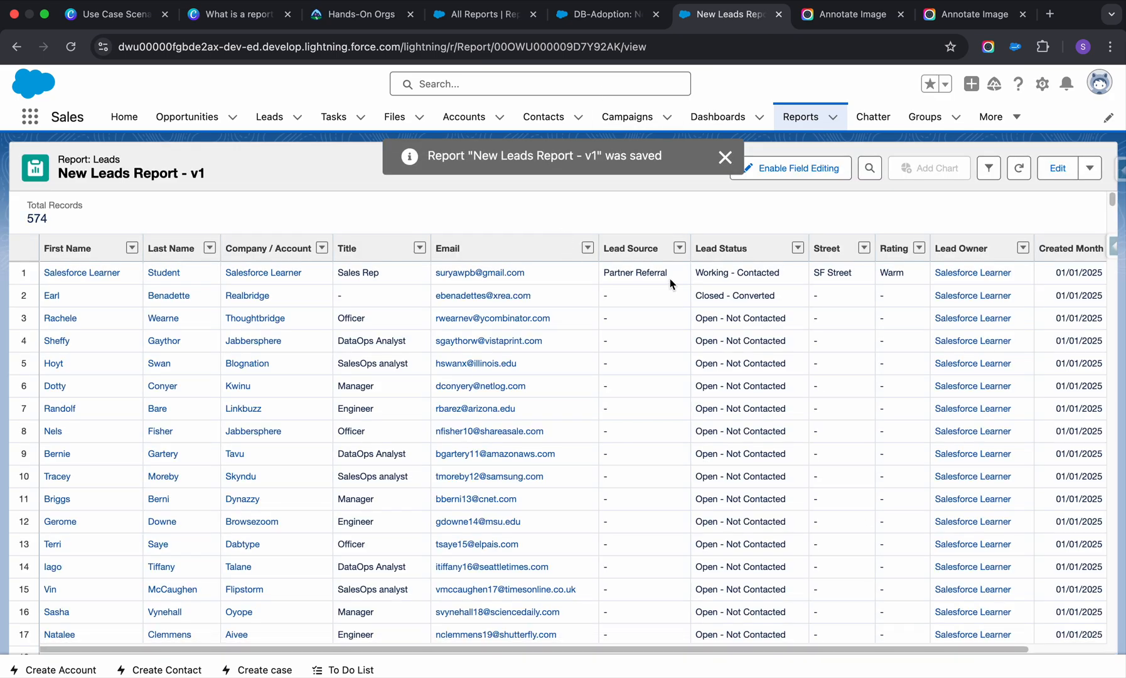
Review the lead records in the saved report from the first row to the last.
scroll(613, 426, down, 20)
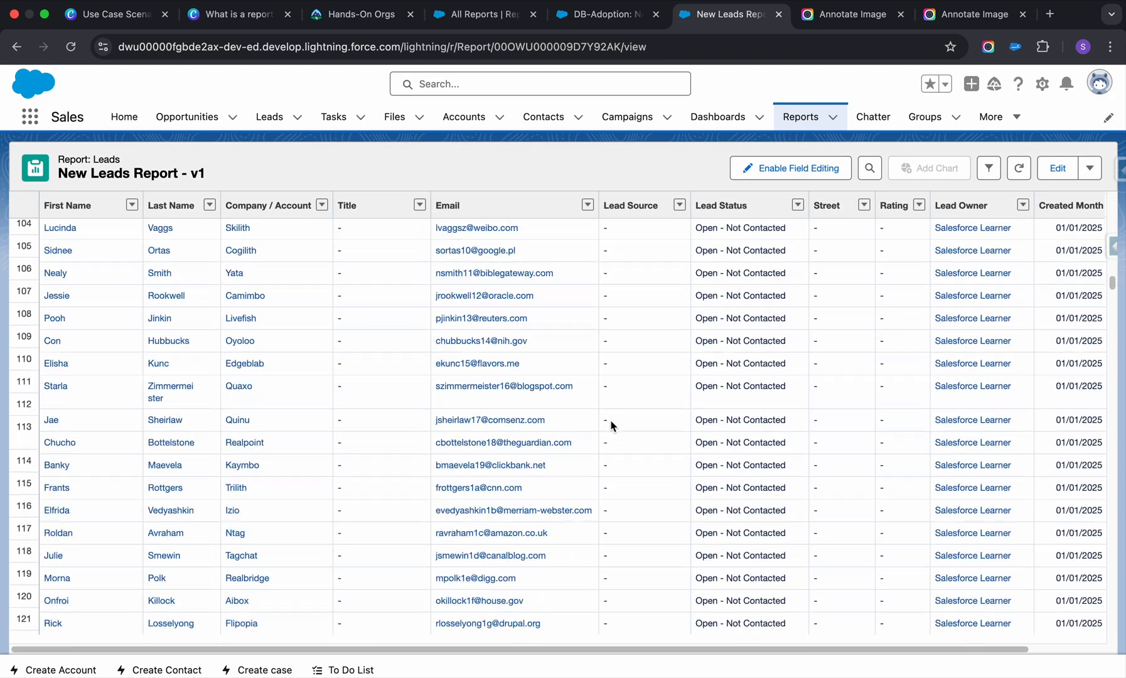
scroll(613, 425, down, 20)
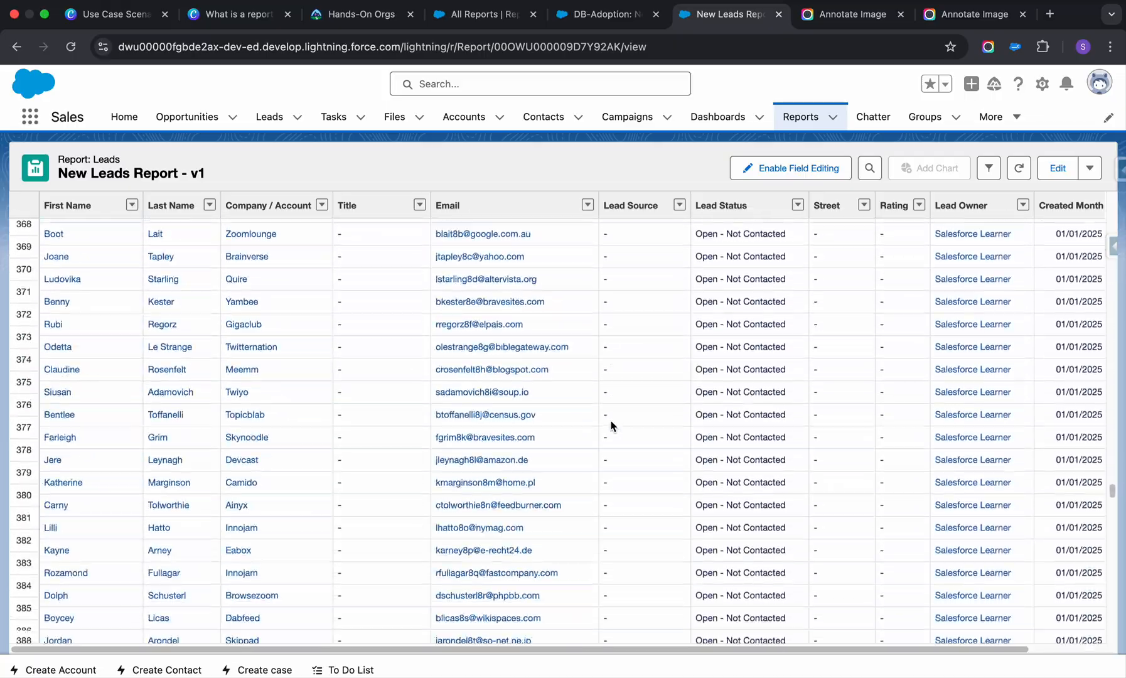
scroll(613, 426, down, 20)
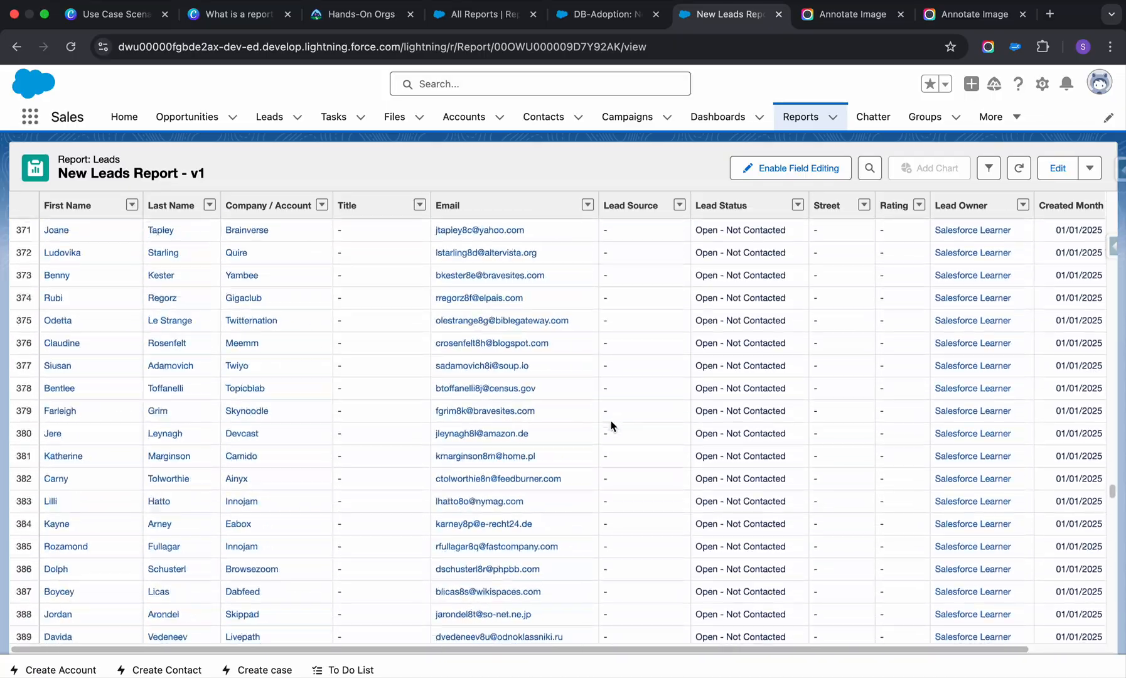
scroll(612, 426, up, 20)
scroll(612, 425, down, 5)
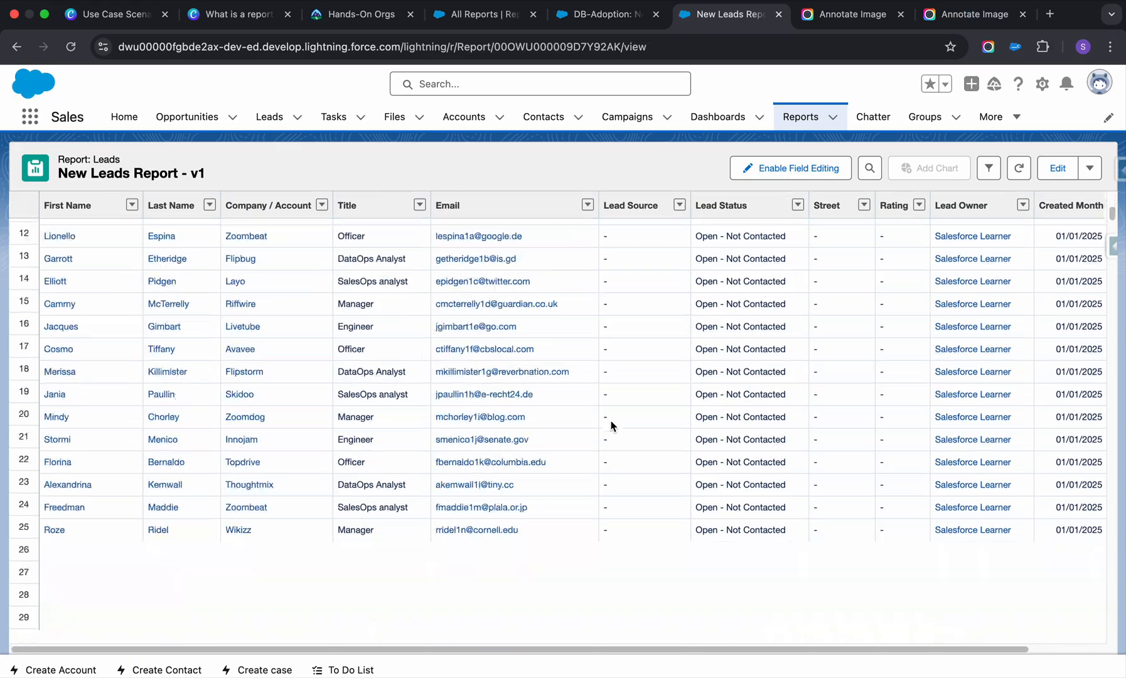
scroll(613, 426, down, 20)
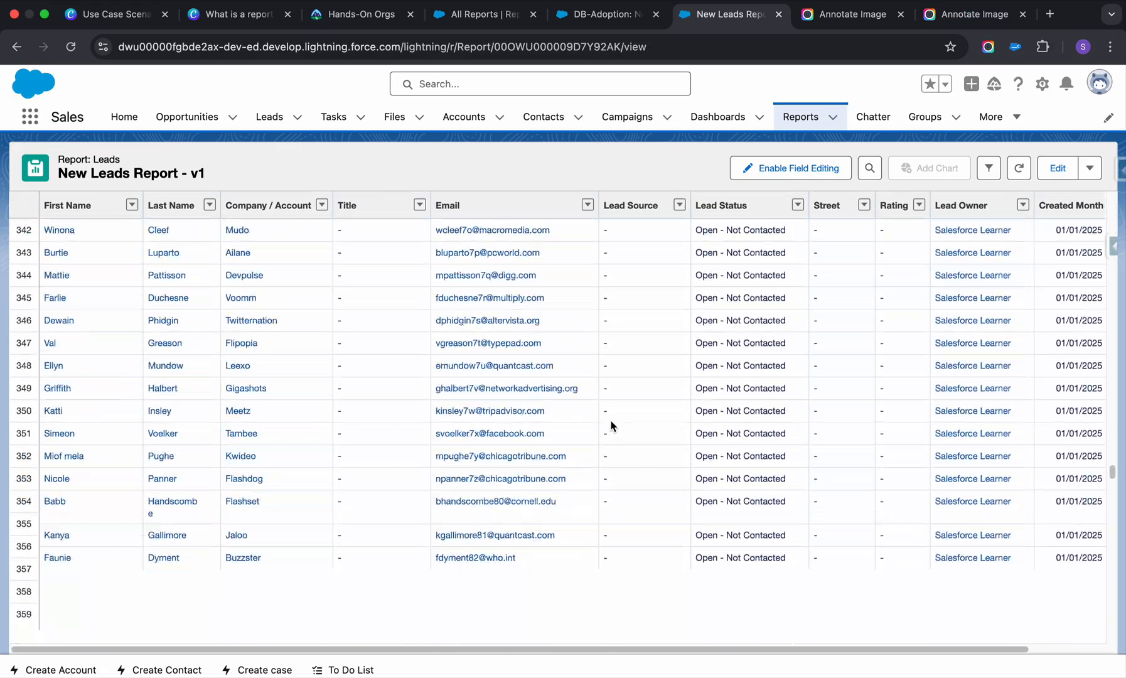
scroll(613, 425, down, 20)
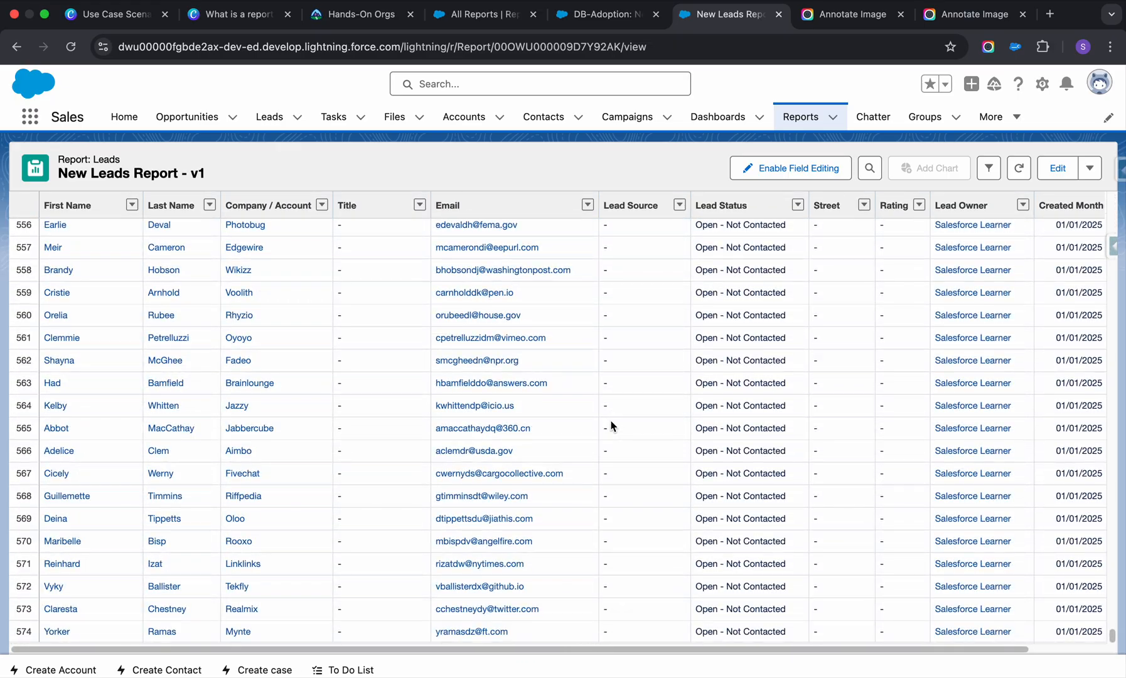
scroll(612, 426, up, 3)
scroll(612, 426, up, 20)
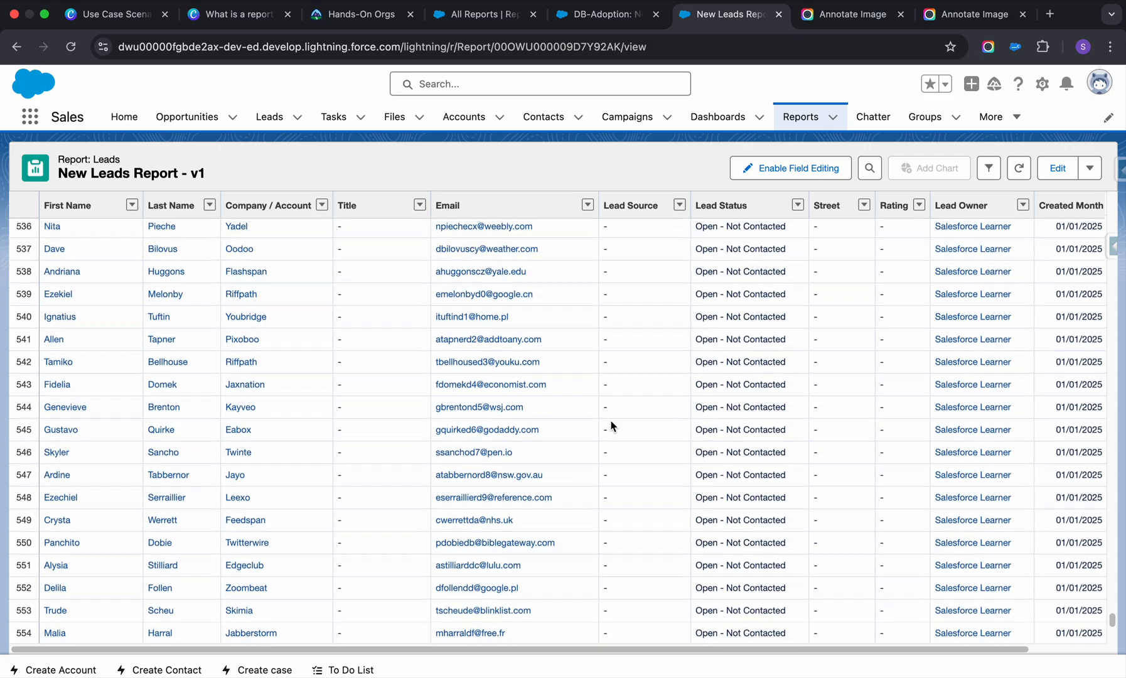
scroll(612, 425, up, 15)
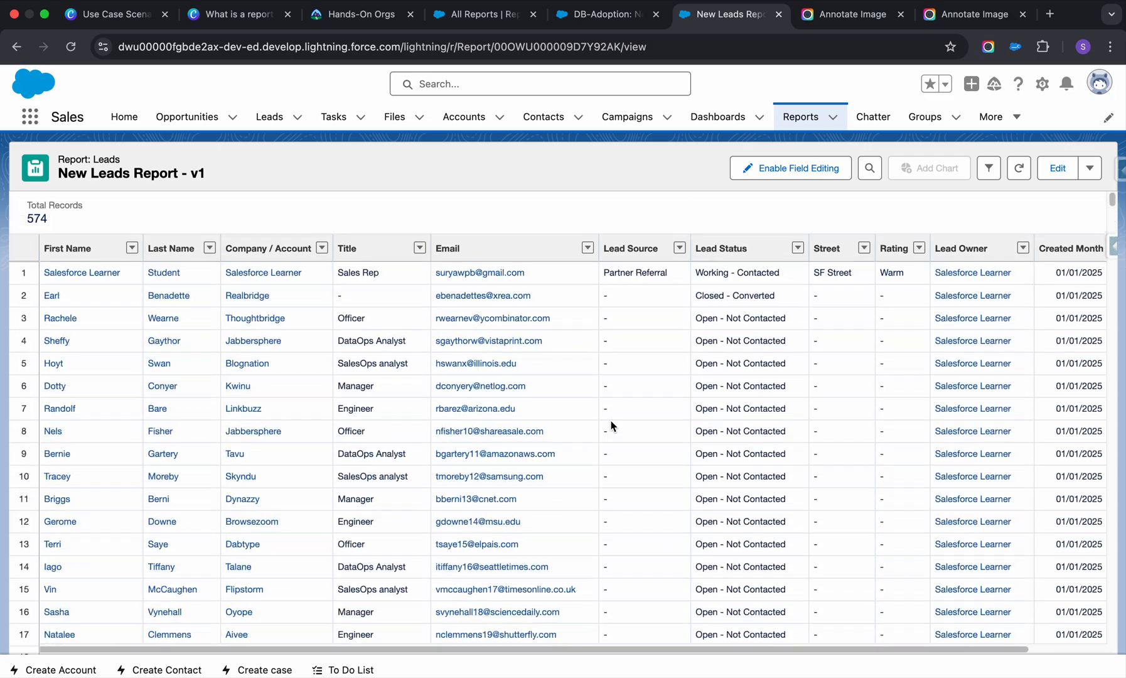
Open the lead in row 7 in a new browser tab and review the report's columns through Industry across all records.
right_click(60, 409)
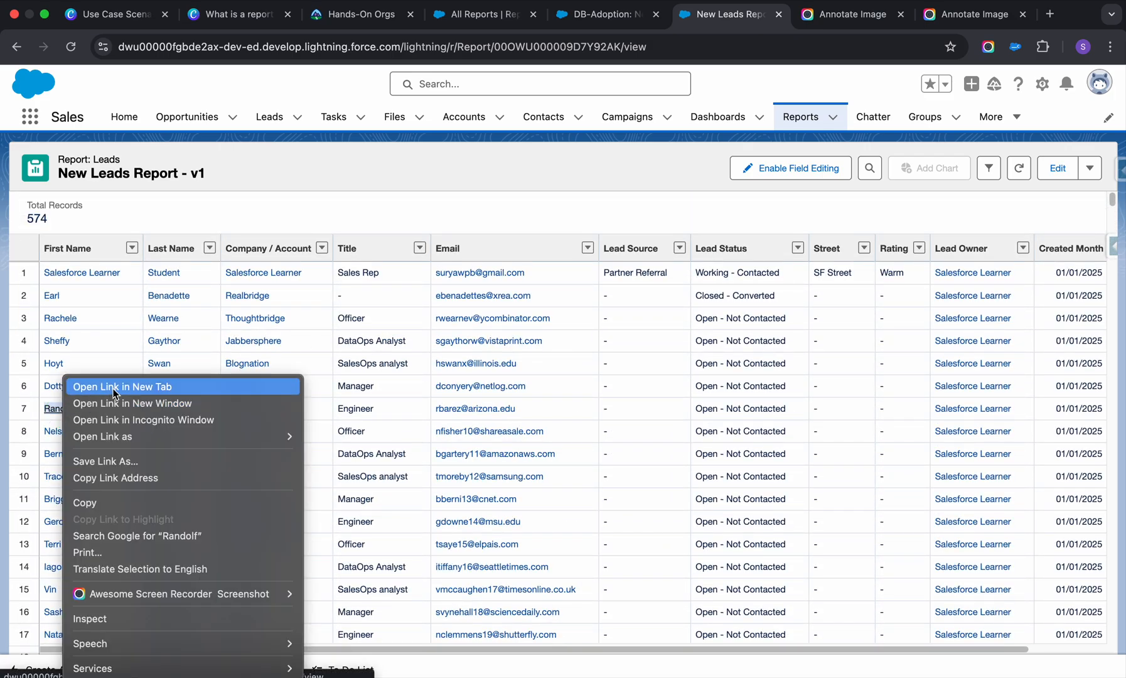
click(94, 385)
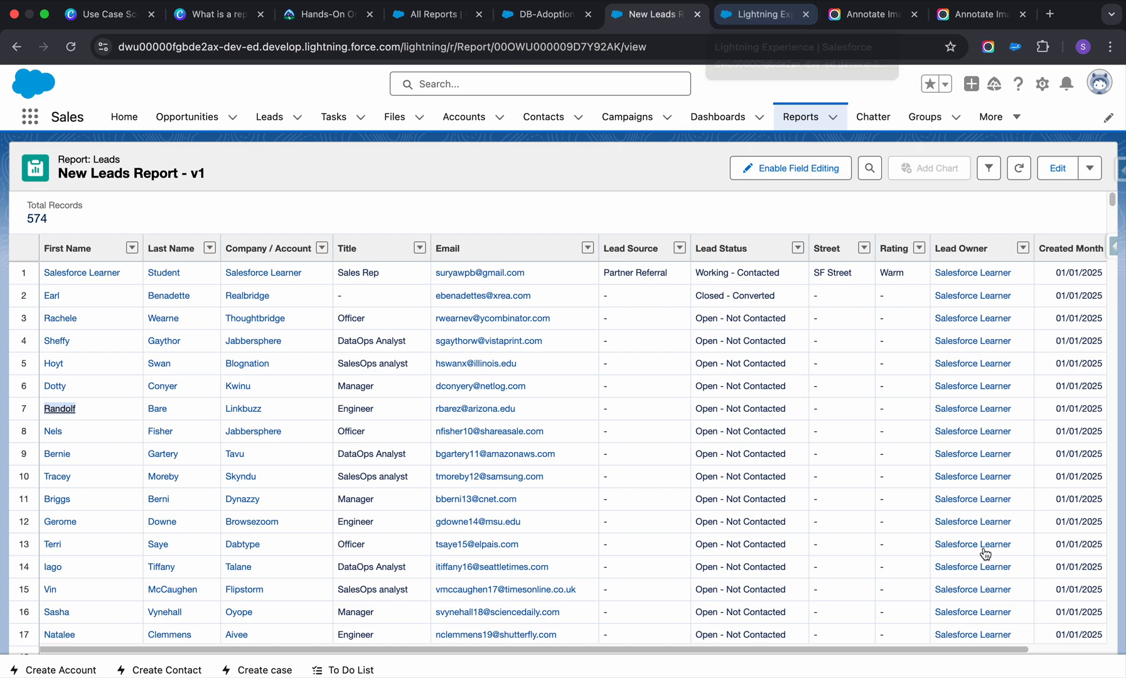
scroll(934, 509, right, 3)
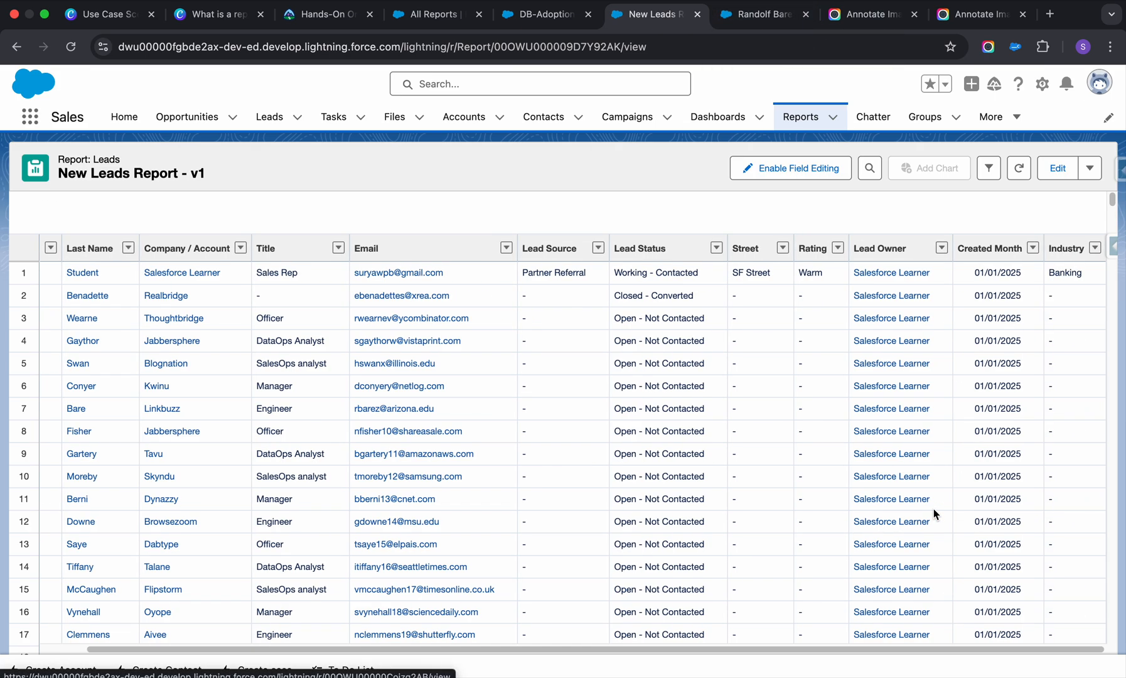
scroll(934, 509, left, 2)
scroll(934, 509, right, 2)
scroll(1094, 495, down, 2)
scroll(1093, 495, down, 20)
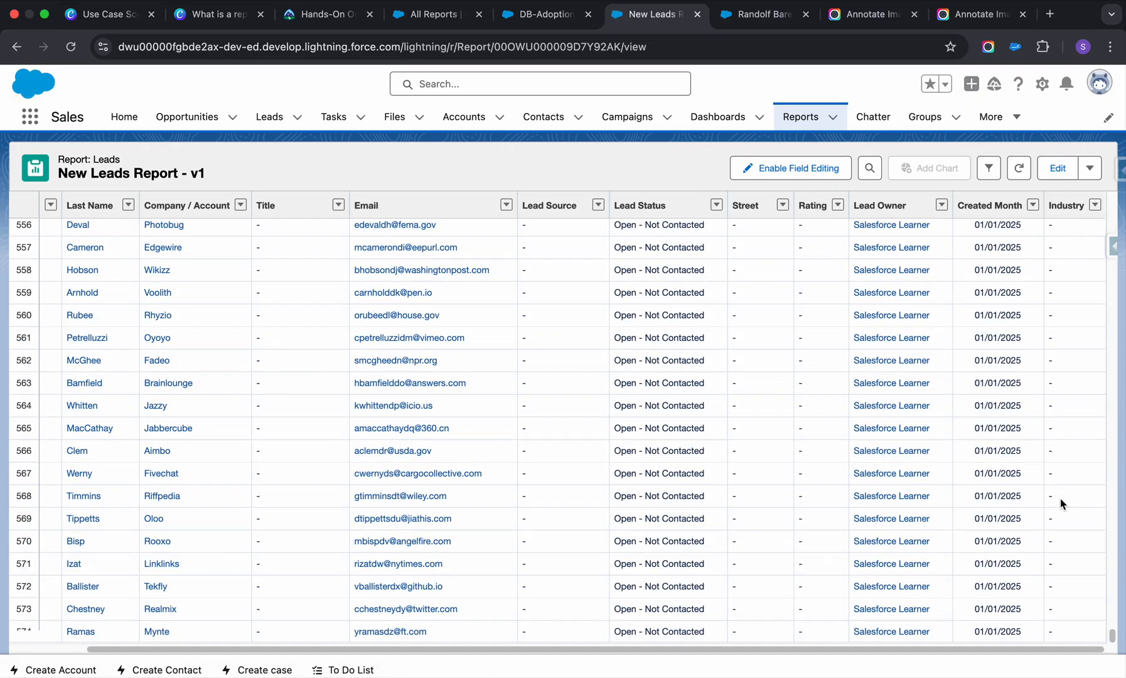
scroll(1060, 499, up, 20)
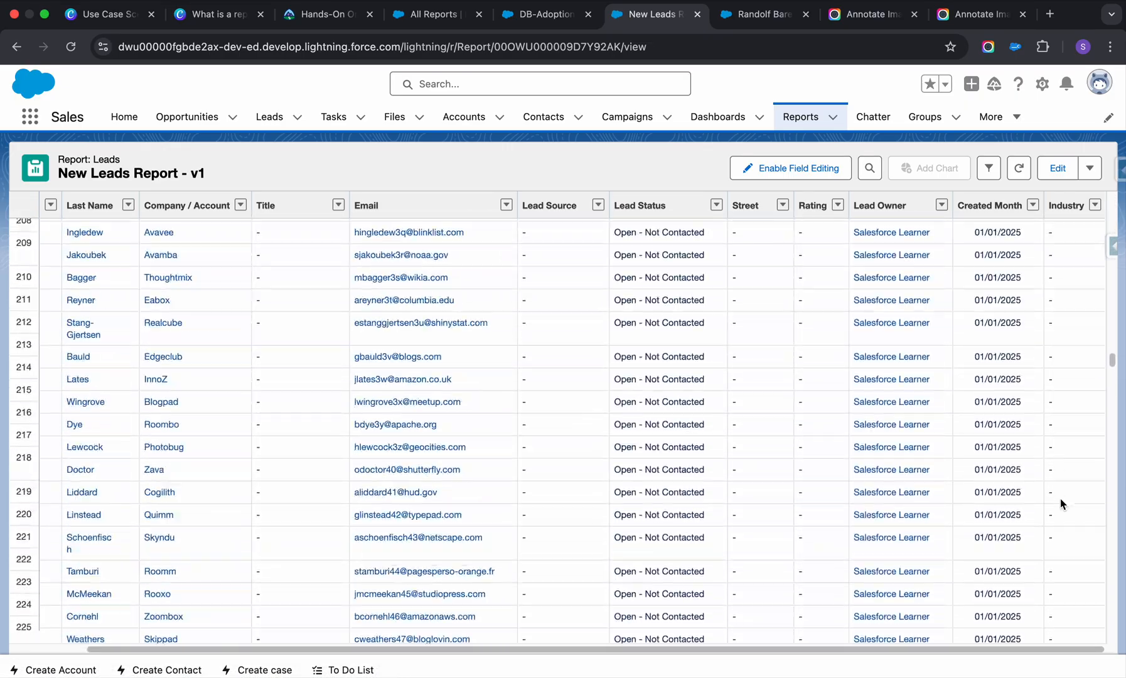
scroll(1061, 500, up, 10)
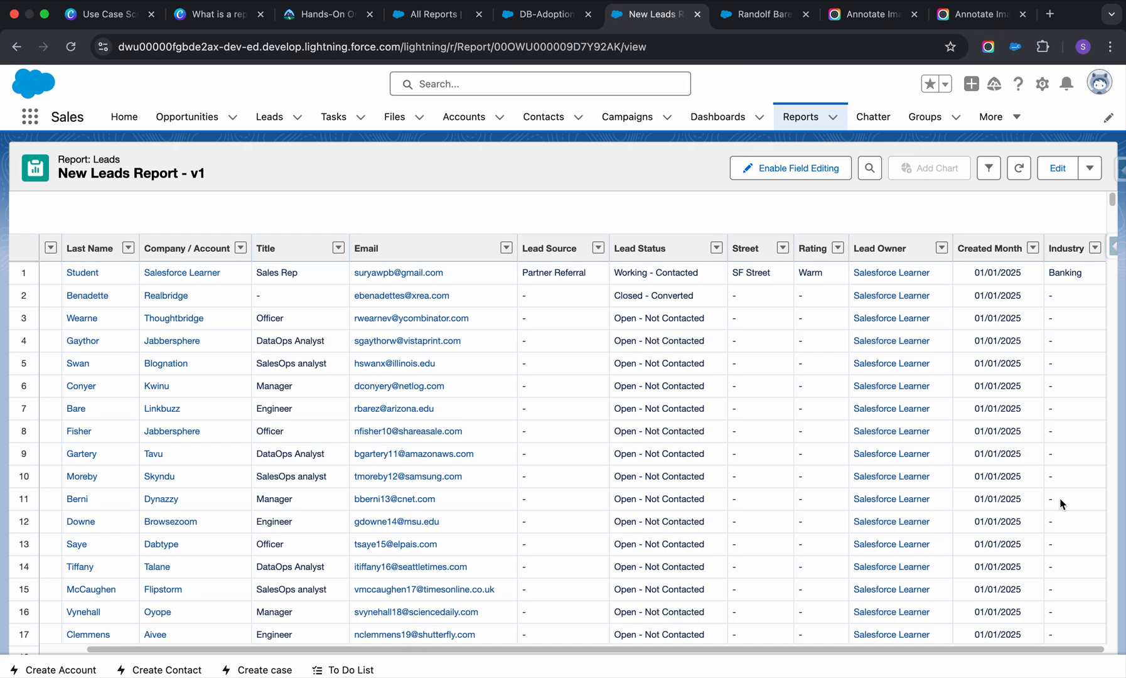
Examine the details of the opened lead record, from the lead owner and industry fields down to the description.
click(746, 18)
click(115, 328)
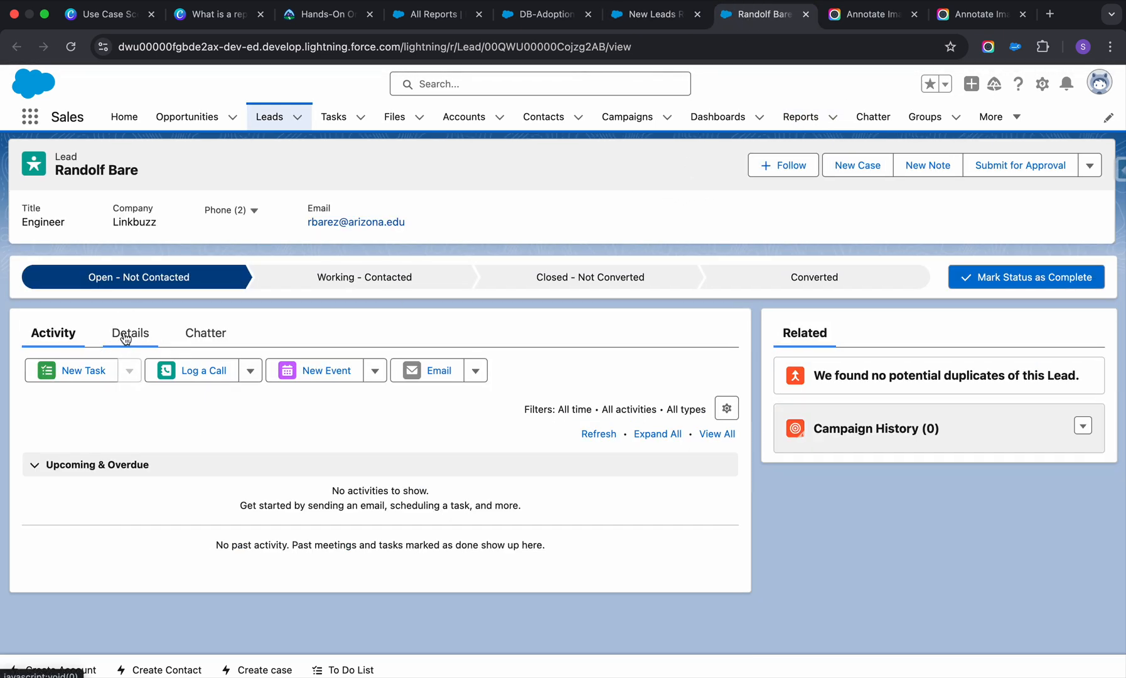
scroll(494, 553, down, 3)
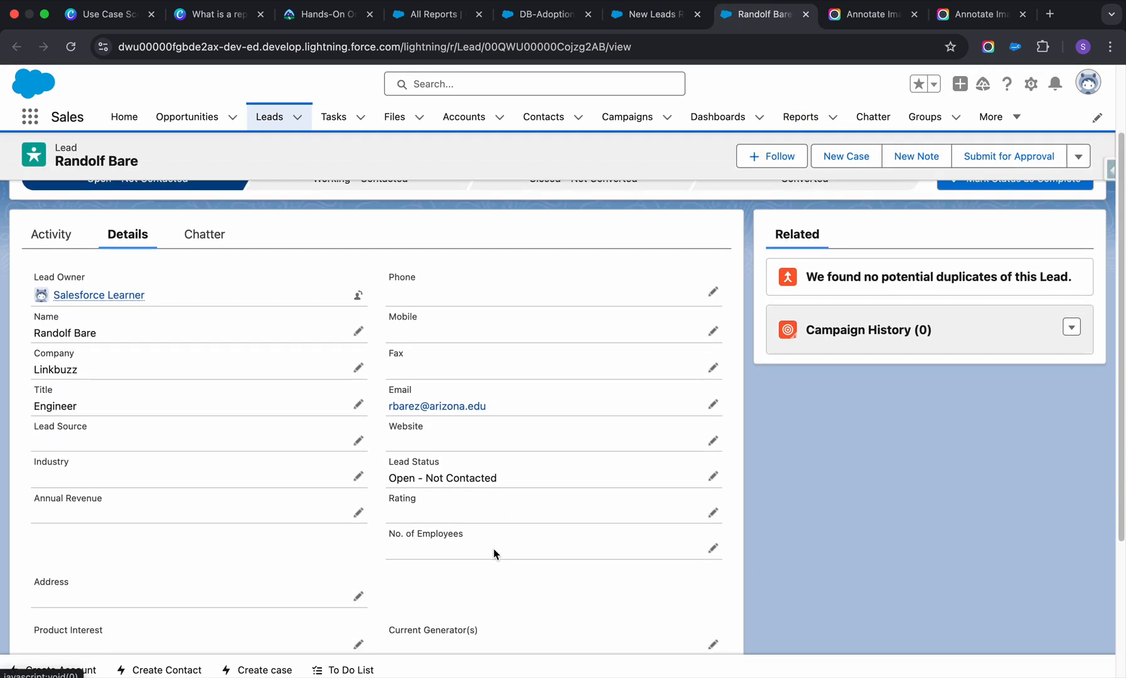
scroll(494, 554, down, 5)
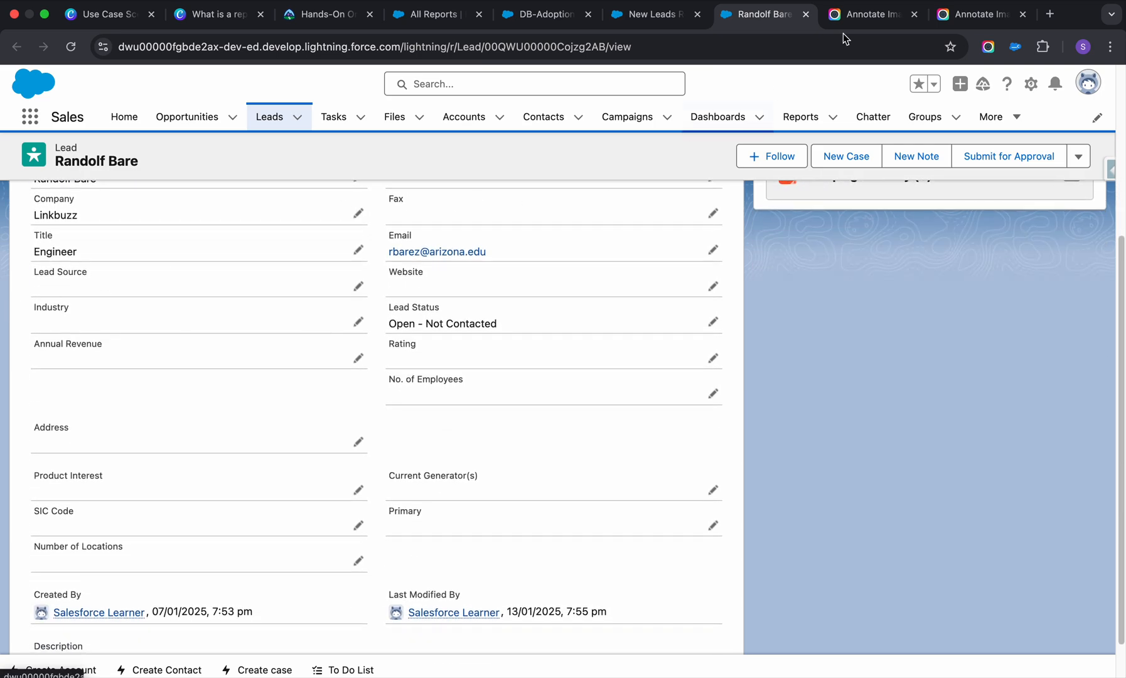
Switch to Google Sheets in a new browser tab and open the LeadCSV spreadsheet.
click(1050, 14)
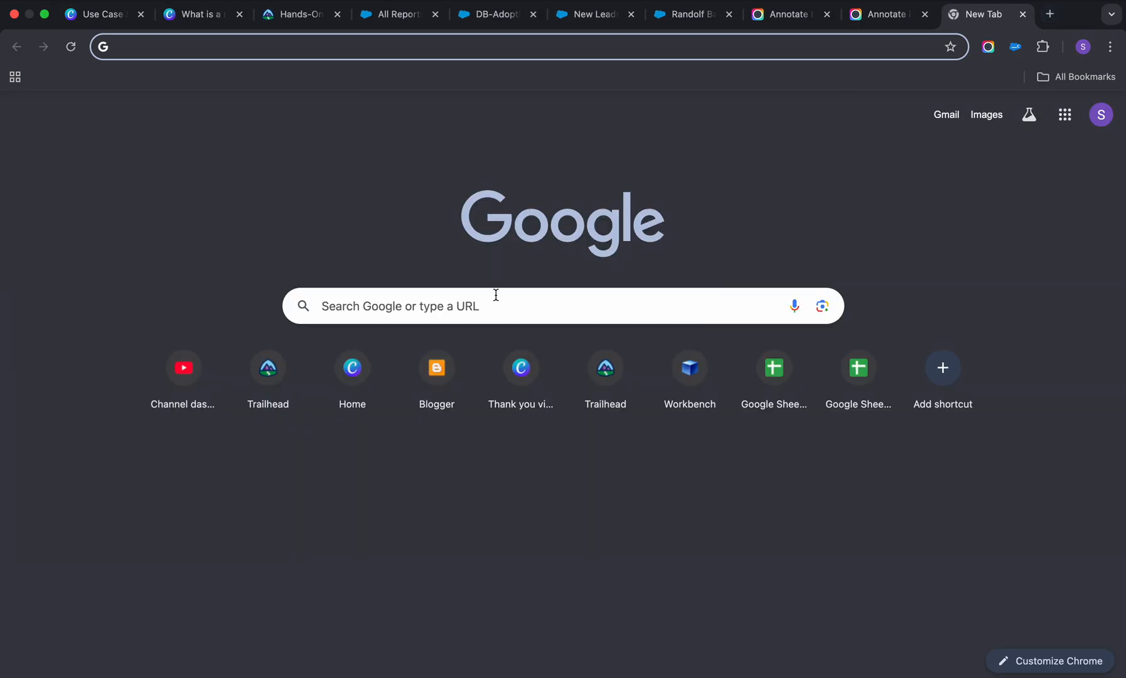
click(338, 47)
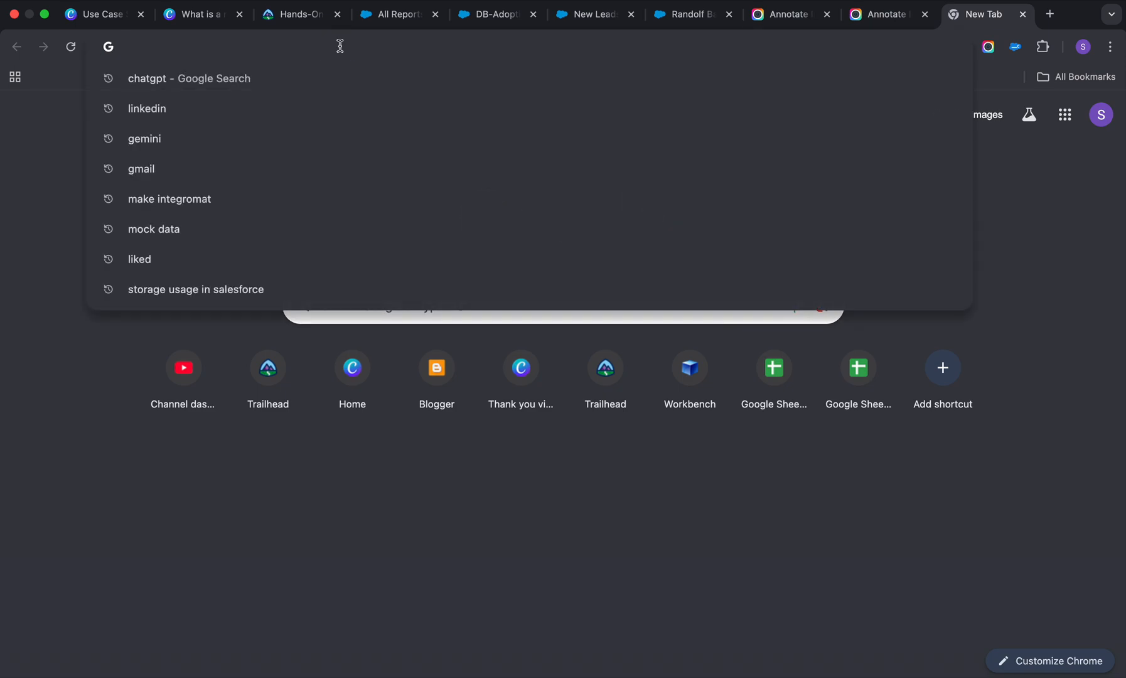
click(757, 376)
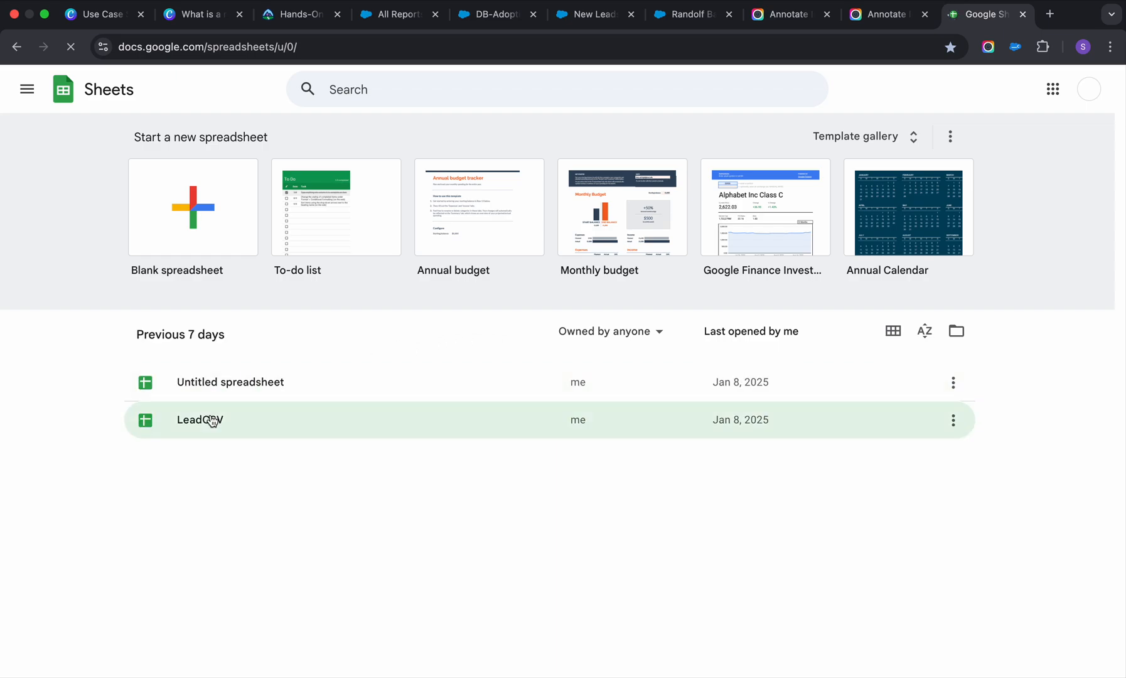
click(212, 420)
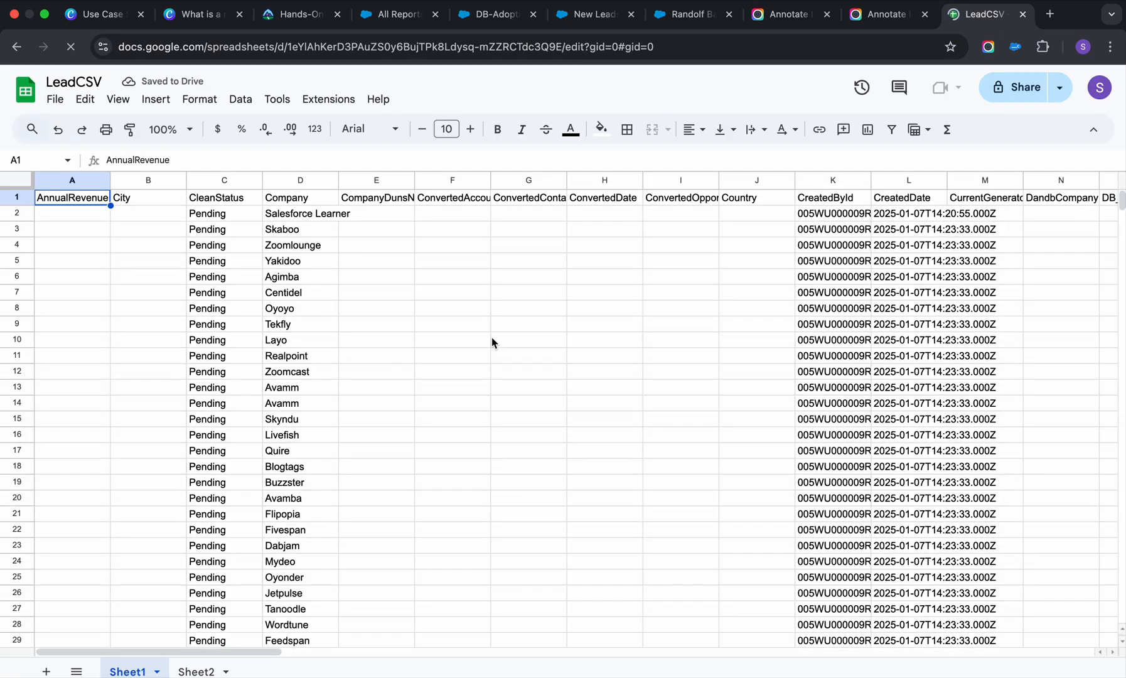
Look over Sheet1's columns and insert one empty column directly after the Salesforce Id column in Sheet2.
scroll(614, 356, right, 3)
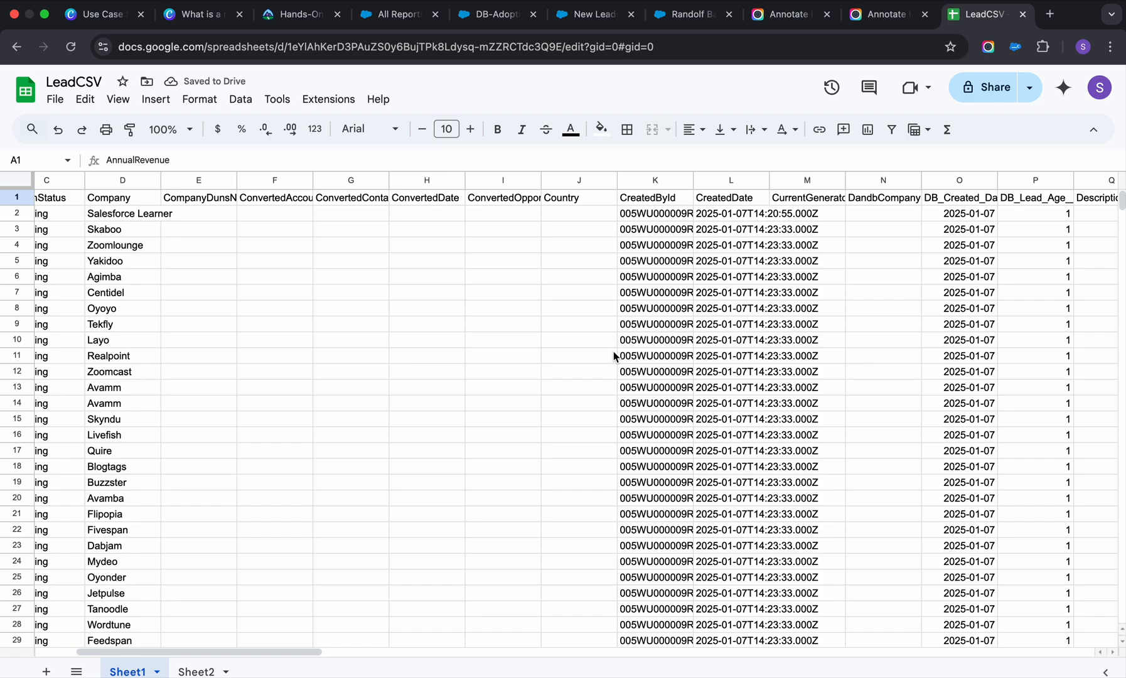
scroll(614, 354, left, 3)
click(196, 671)
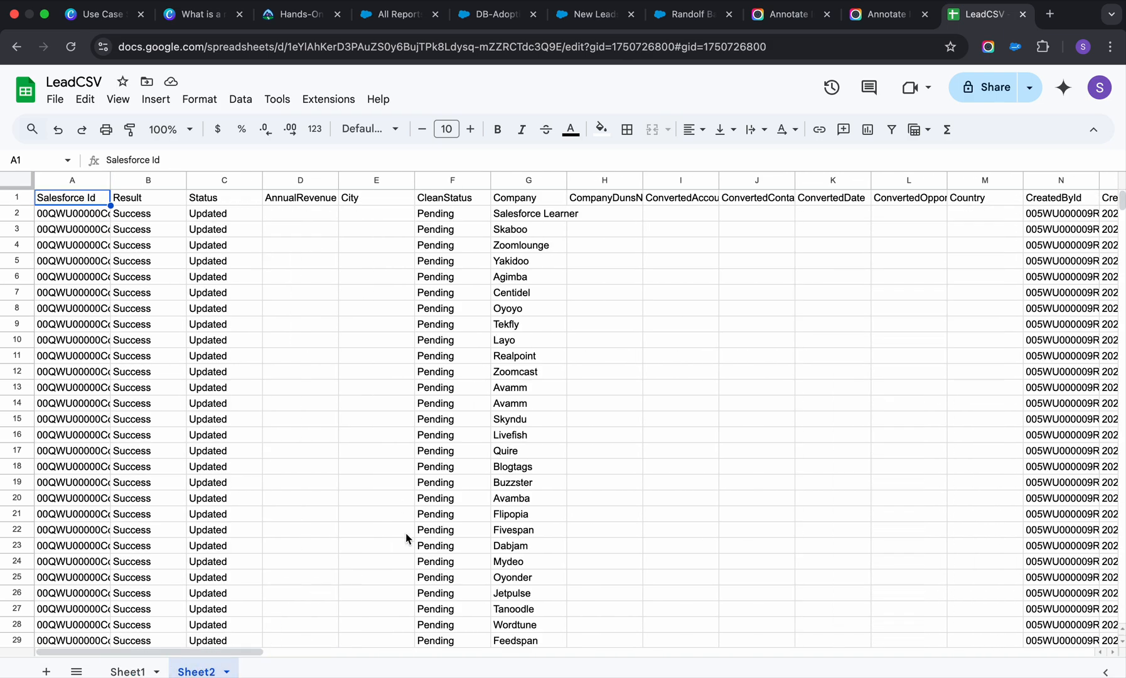
right_click(62, 180)
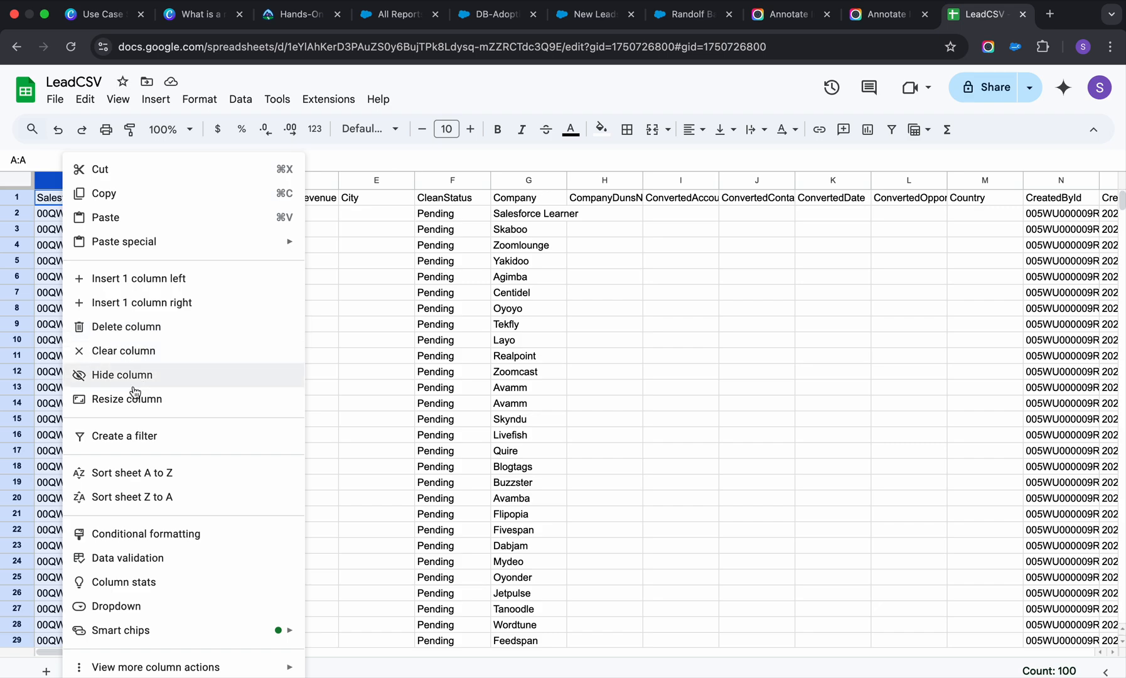
click(137, 307)
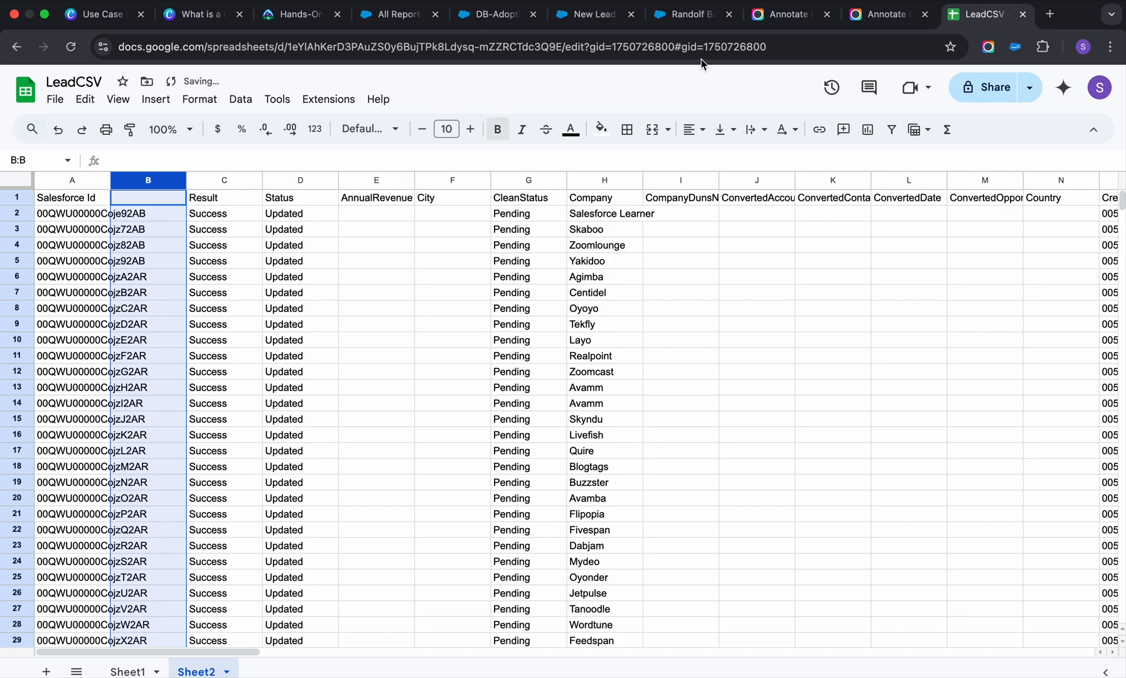
Return to the Salesforce lead record and reorder its browser tab so it sits beside the LeadCSV tab.
click(871, 14)
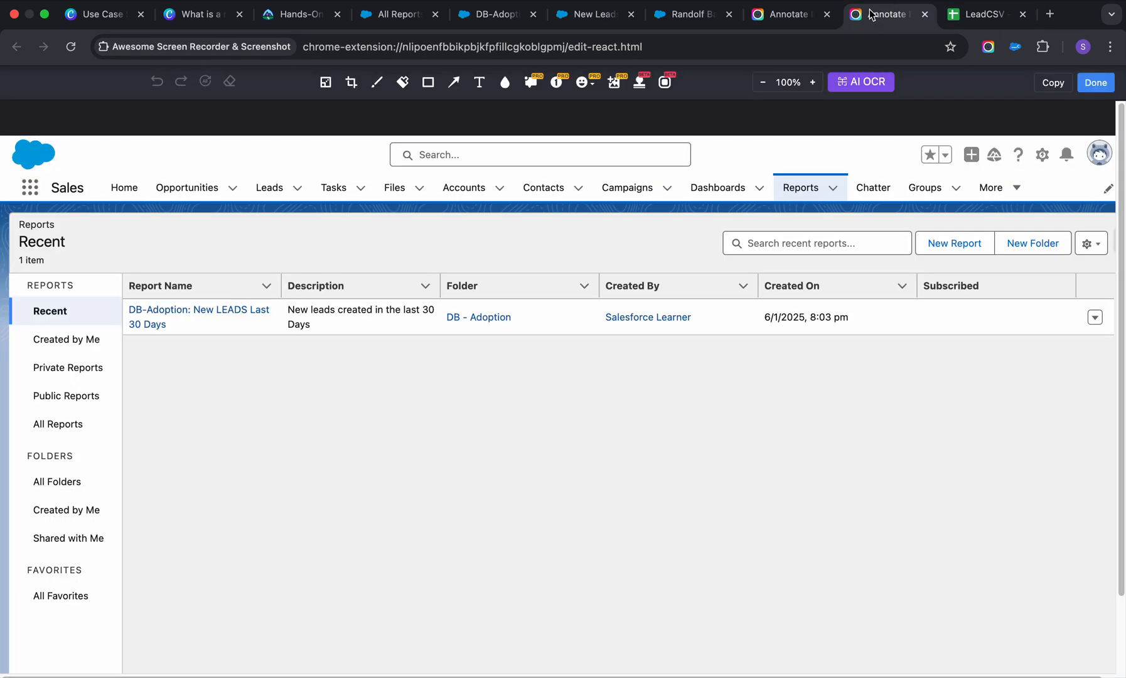
click(690, 19)
drag(690, 18, 885, 15)
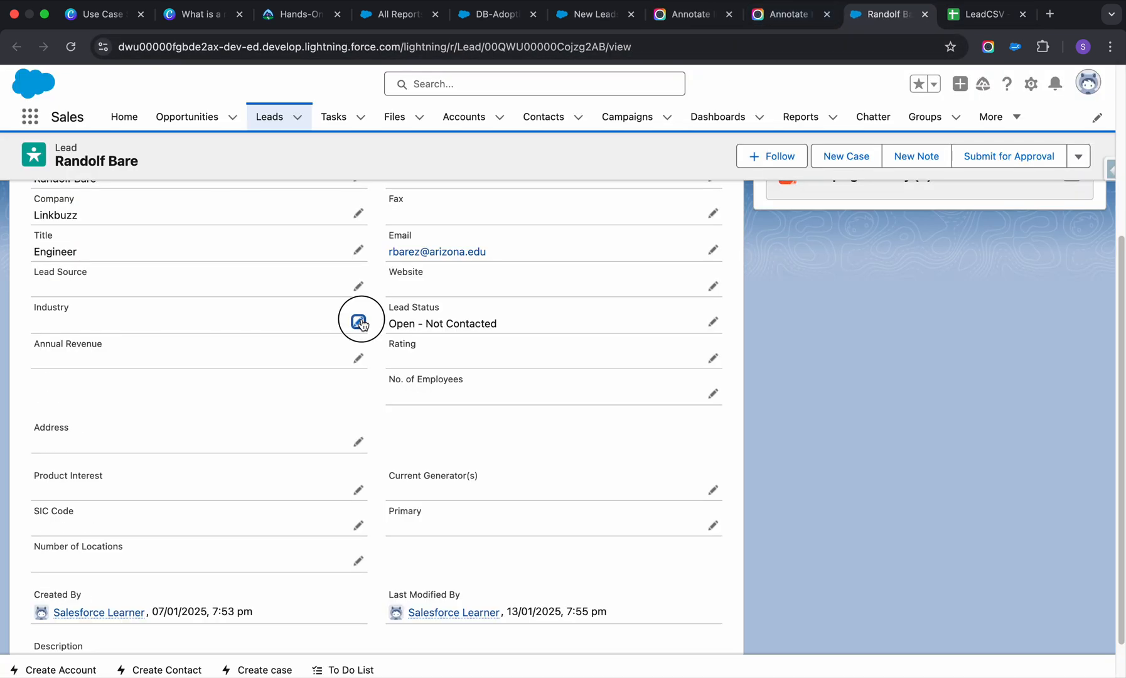
Open the lead's fields for editing and browse the available Industry options without choosing one.
click(358, 322)
click(322, 336)
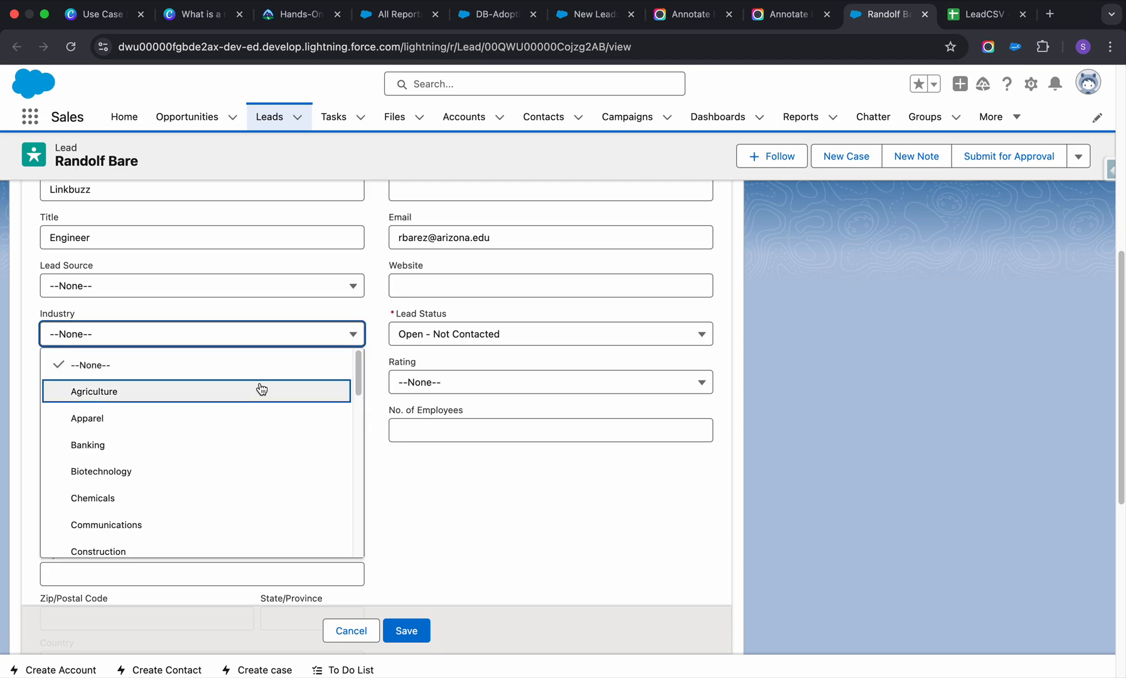
scroll(262, 389, down, 10)
scroll(262, 388, up, 10)
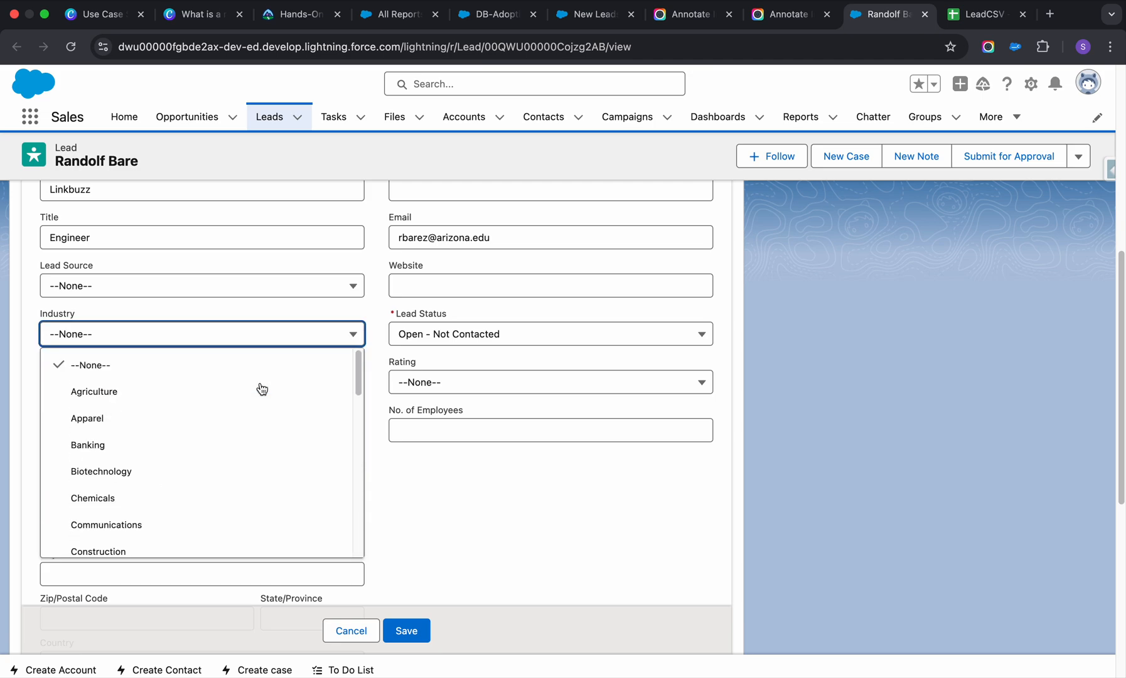
click(573, 521)
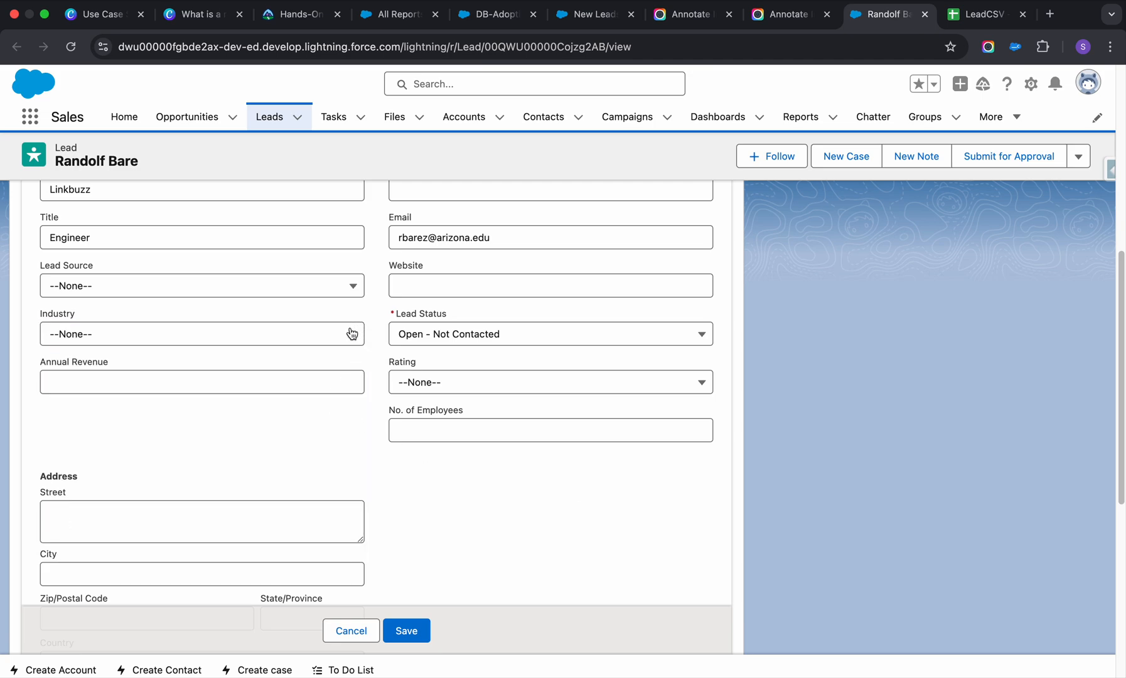
scroll(352, 333, up, 3)
click(336, 384)
click(325, 323)
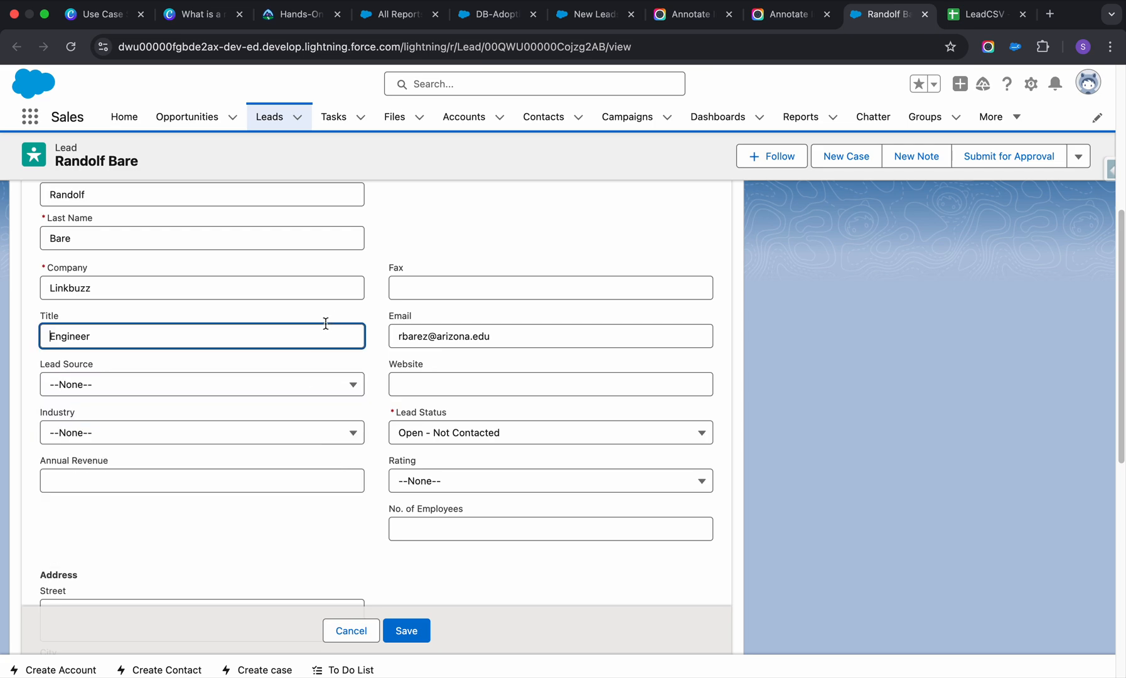
scroll(324, 331, up, 2)
scroll(326, 331, down, 4)
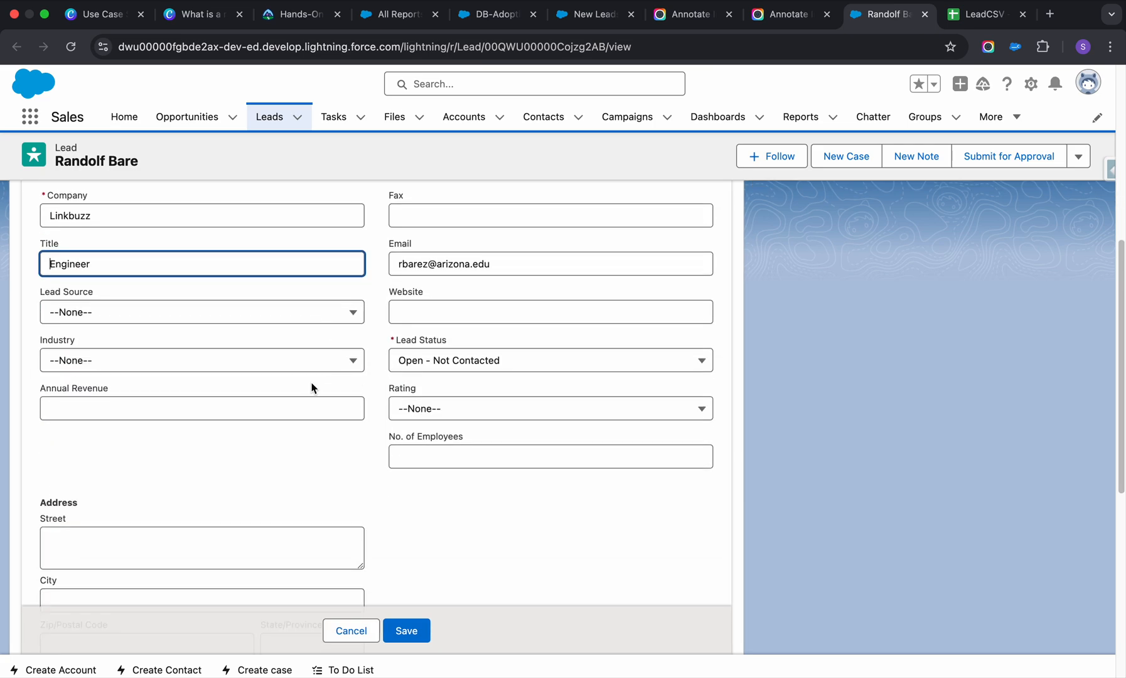
click(330, 355)
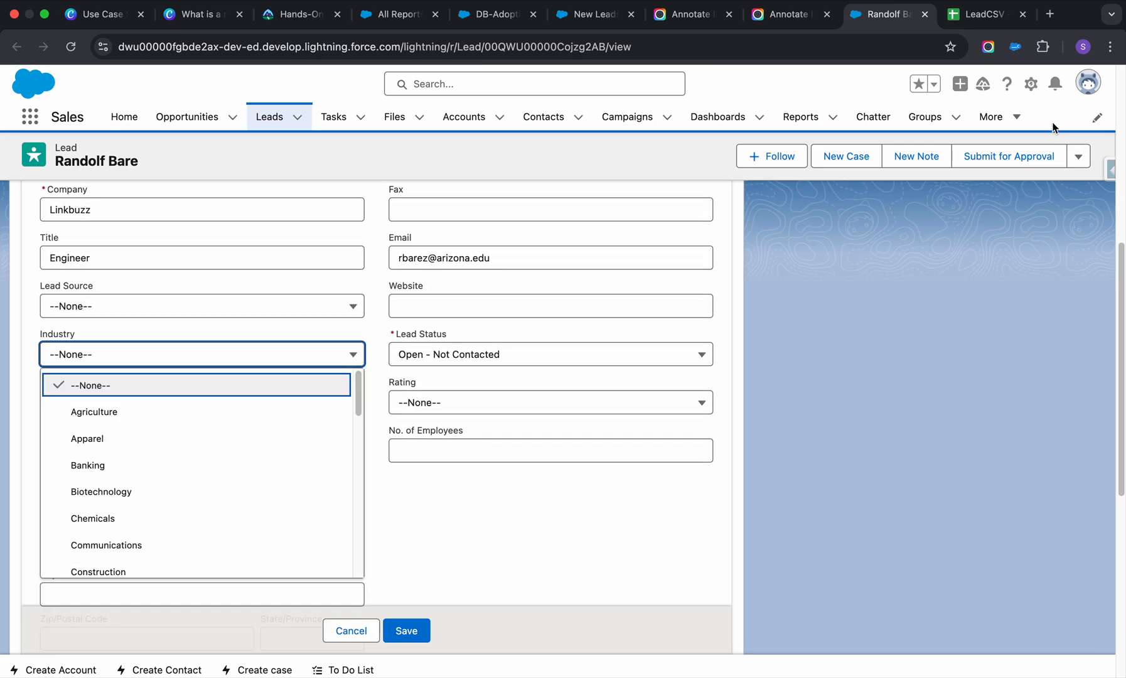
Open the Lead object's setup in a new tab, search its fields and relationships for "indus", and open the Industry field.
click(1030, 84)
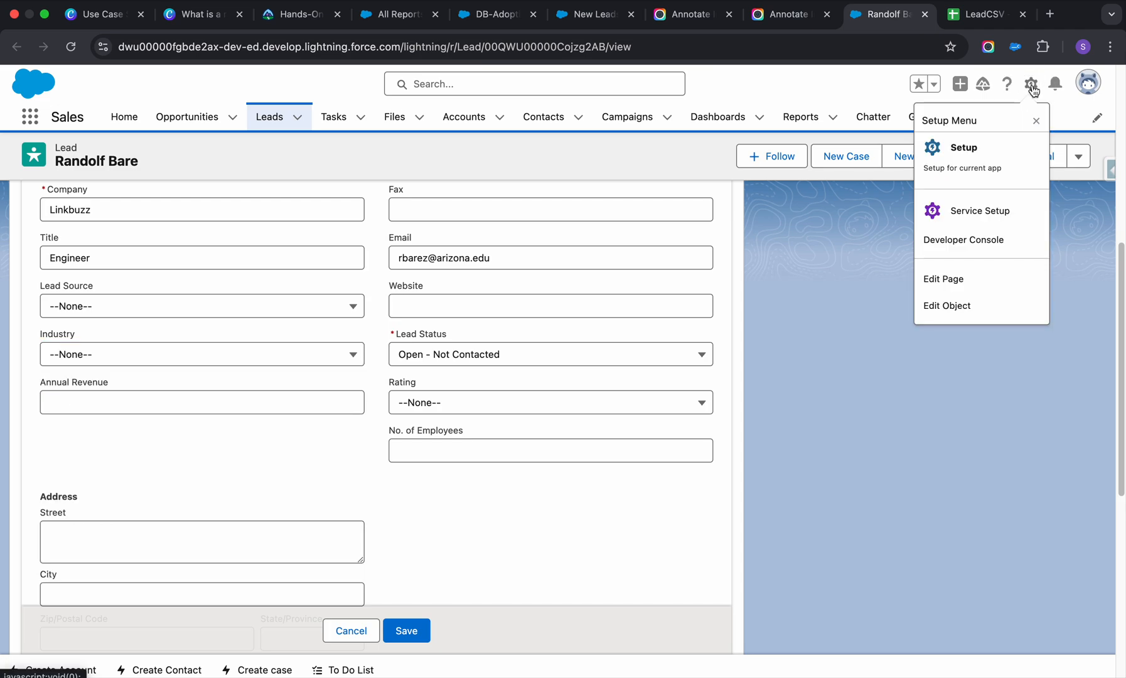
click(959, 307)
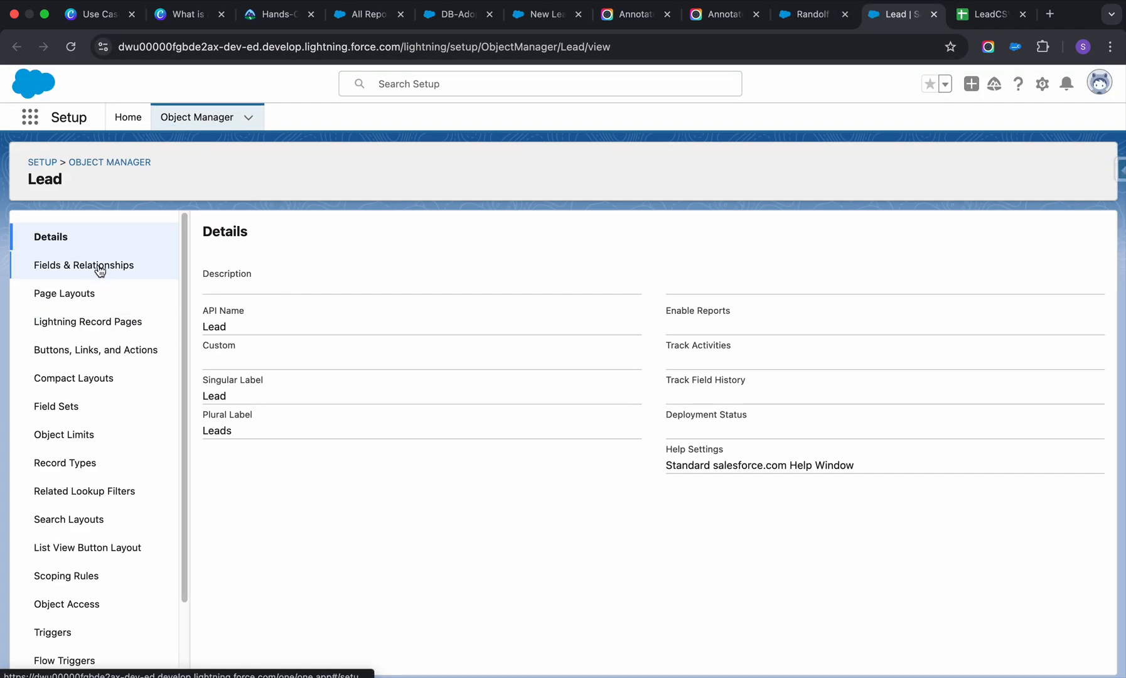
click(99, 270)
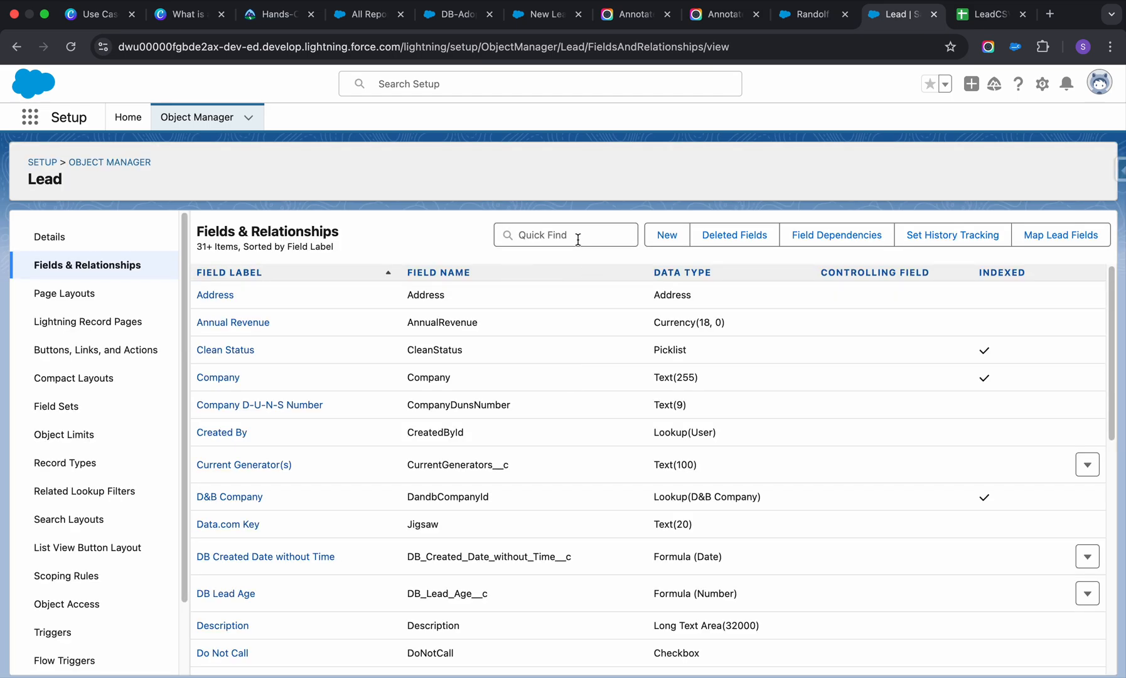
click(578, 240)
text(indus)
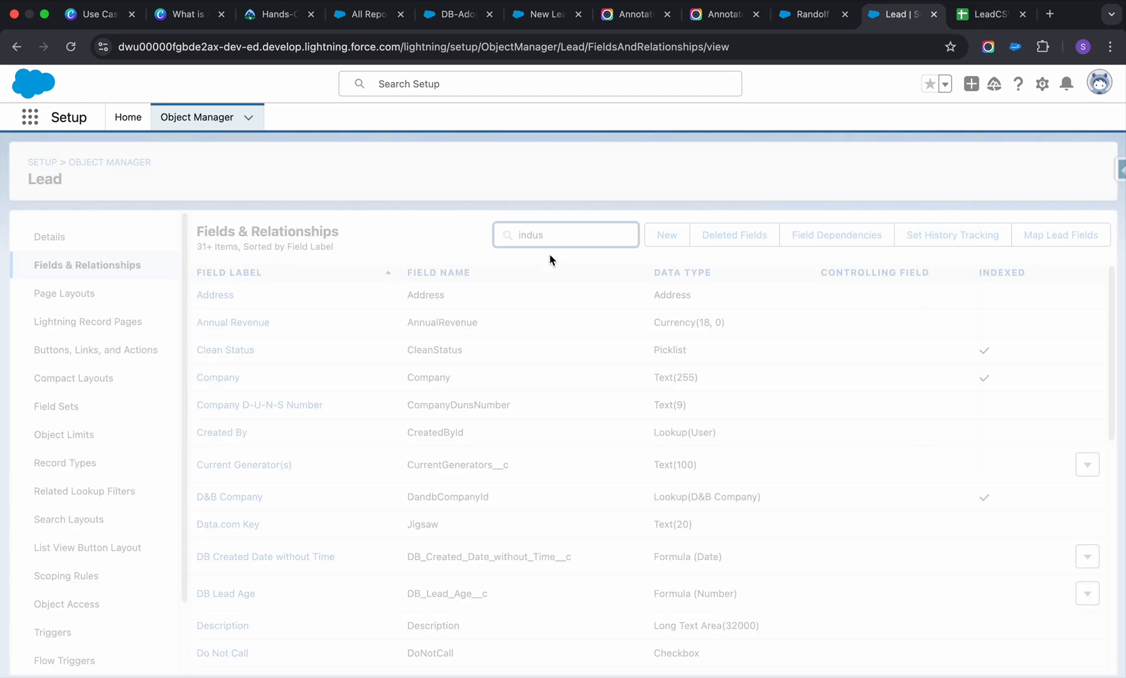
click(209, 302)
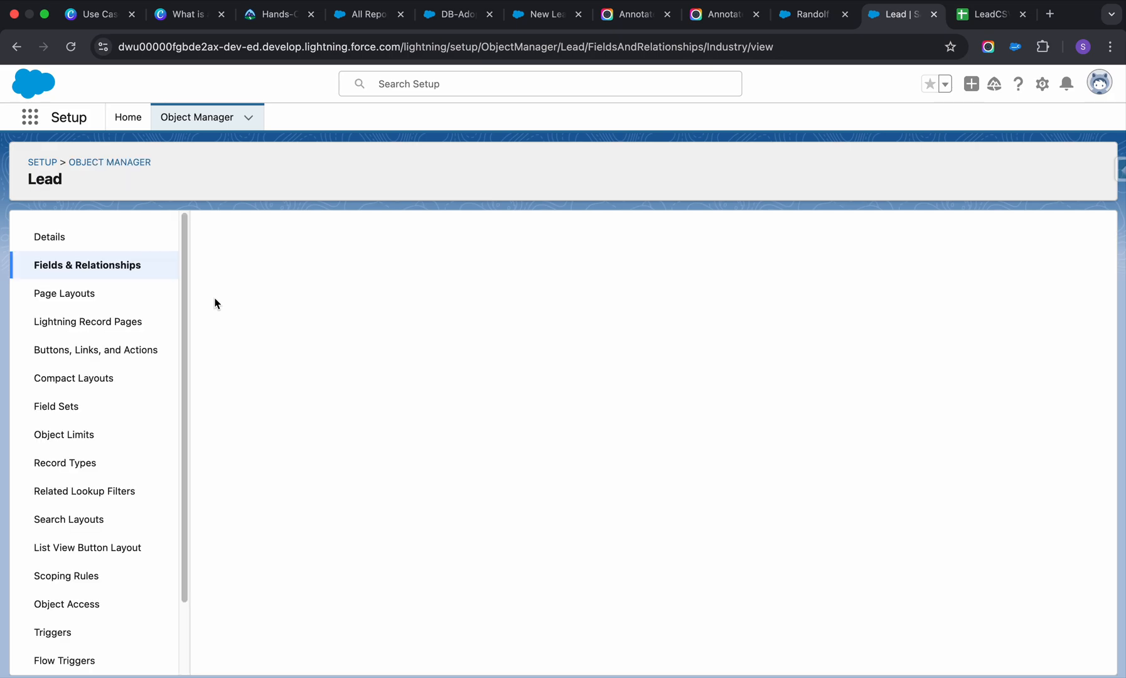
Review the Industry field's picklist values from the first entry to the last.
scroll(370, 493, down, 3)
scroll(369, 492, down, 5)
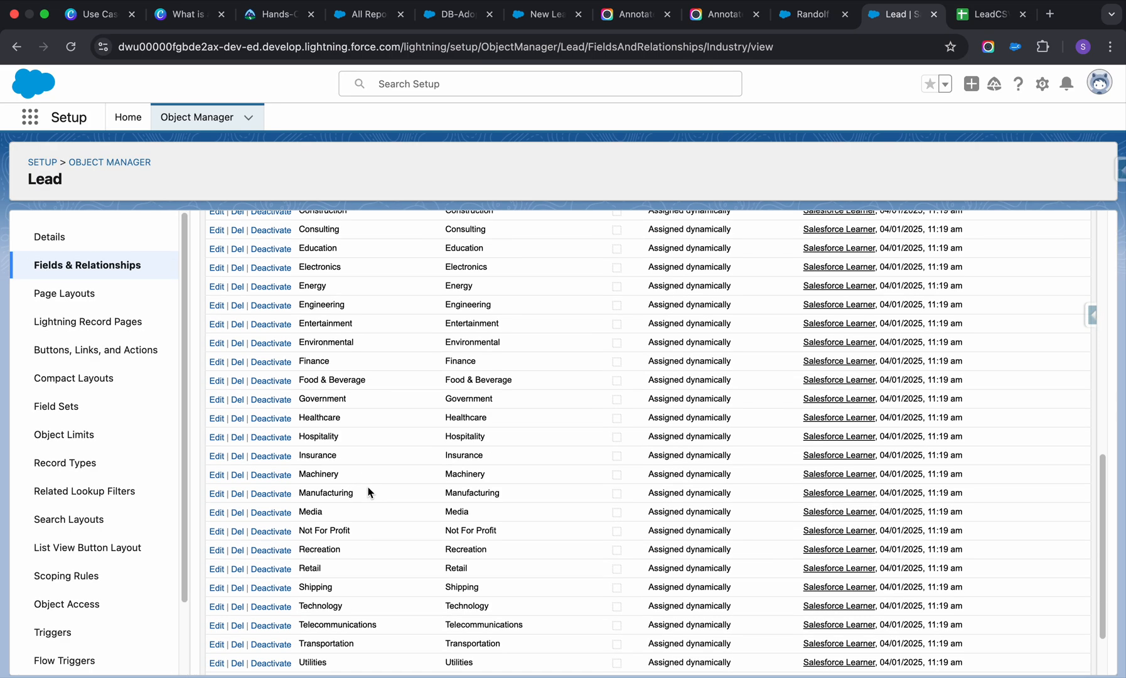
scroll(369, 493, up, 3)
scroll(368, 493, down, 4)
scroll(369, 493, up, 5)
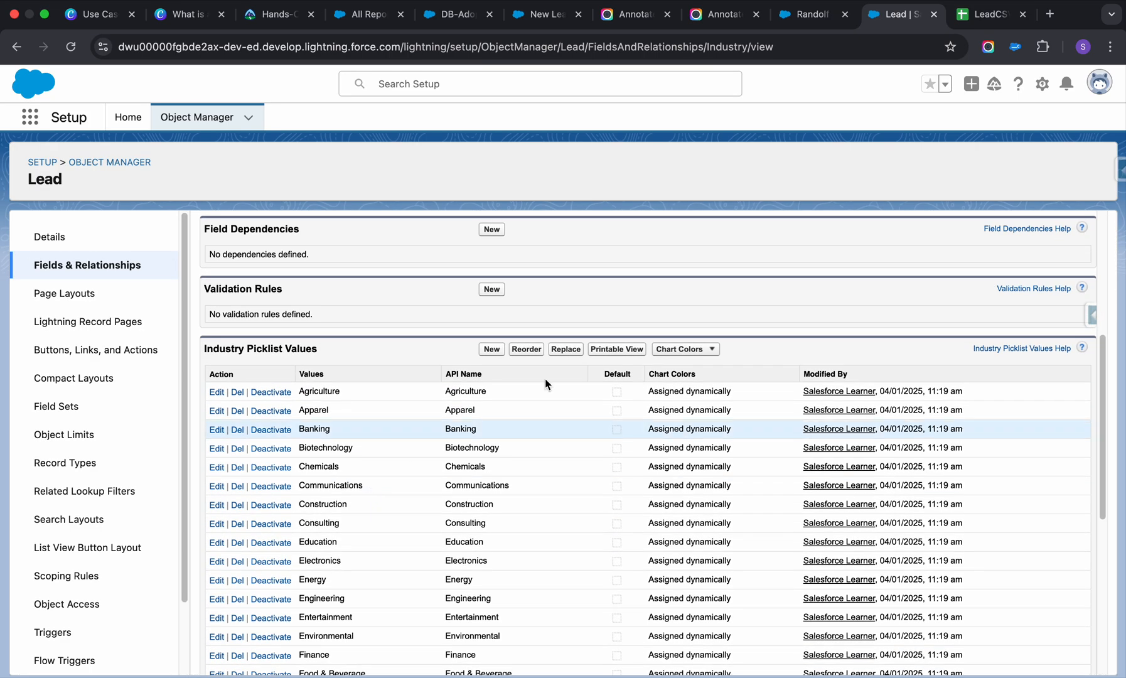
Copy the full Industry picklist from its printable view and paste it as plain values into Sheet2 of LeadCSV, starting at B2.
click(621, 349)
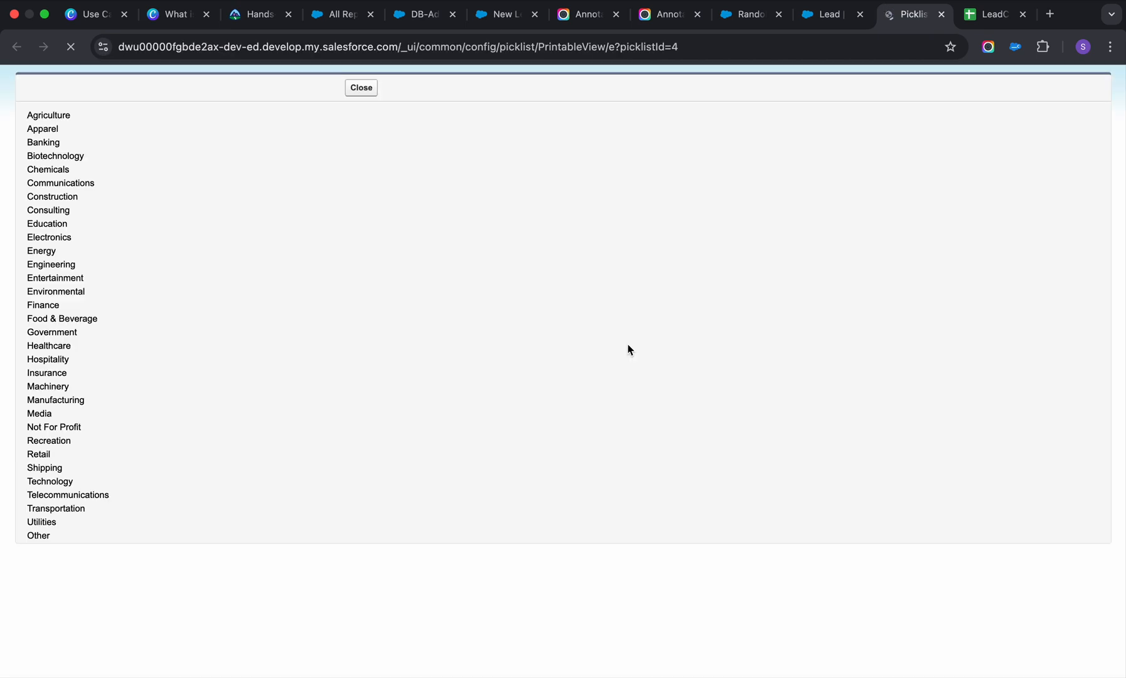
drag(56, 551, 12, 119)
key(ctrl+c)
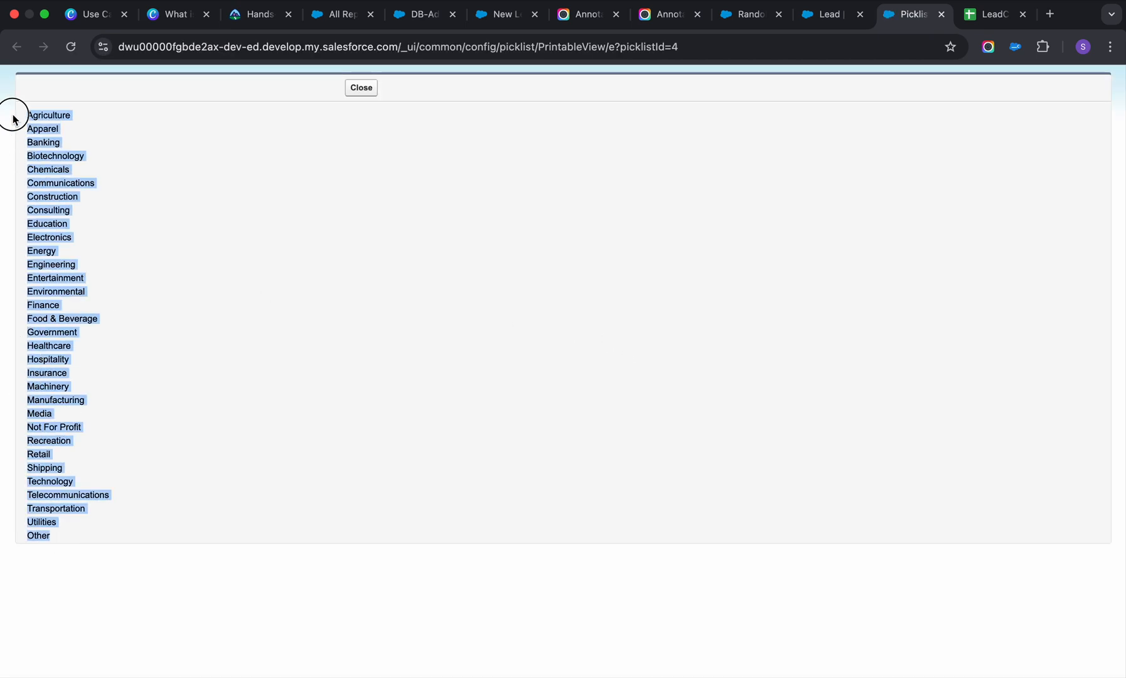
click(992, 14)
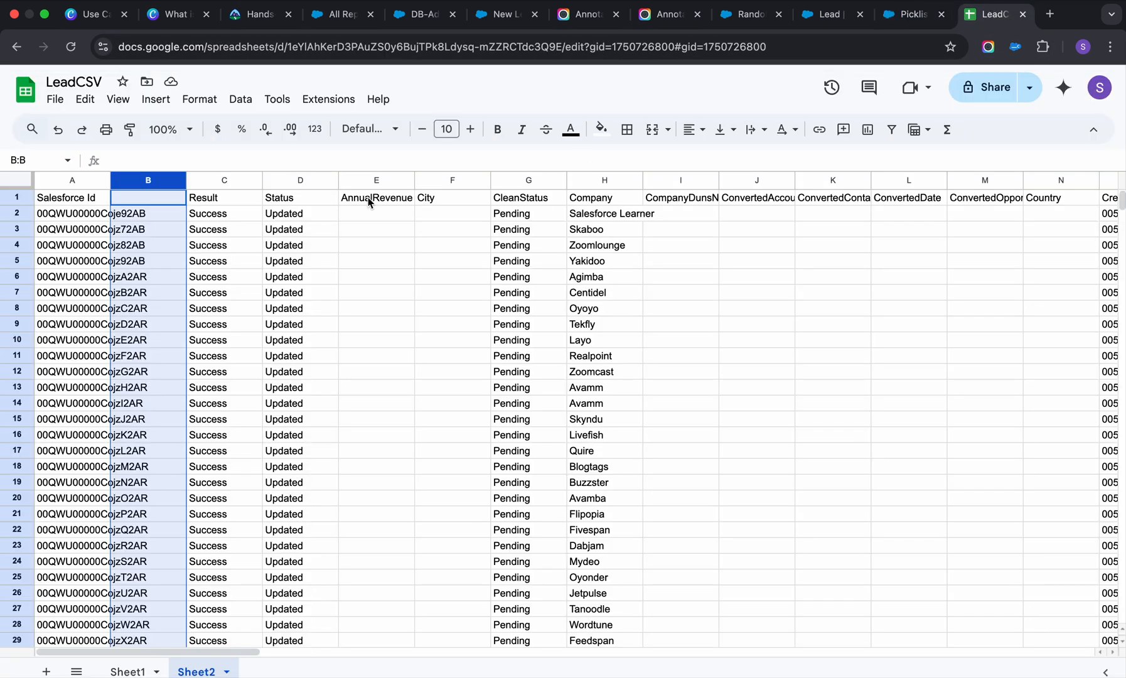
click(162, 220)
key(ctrl+v)
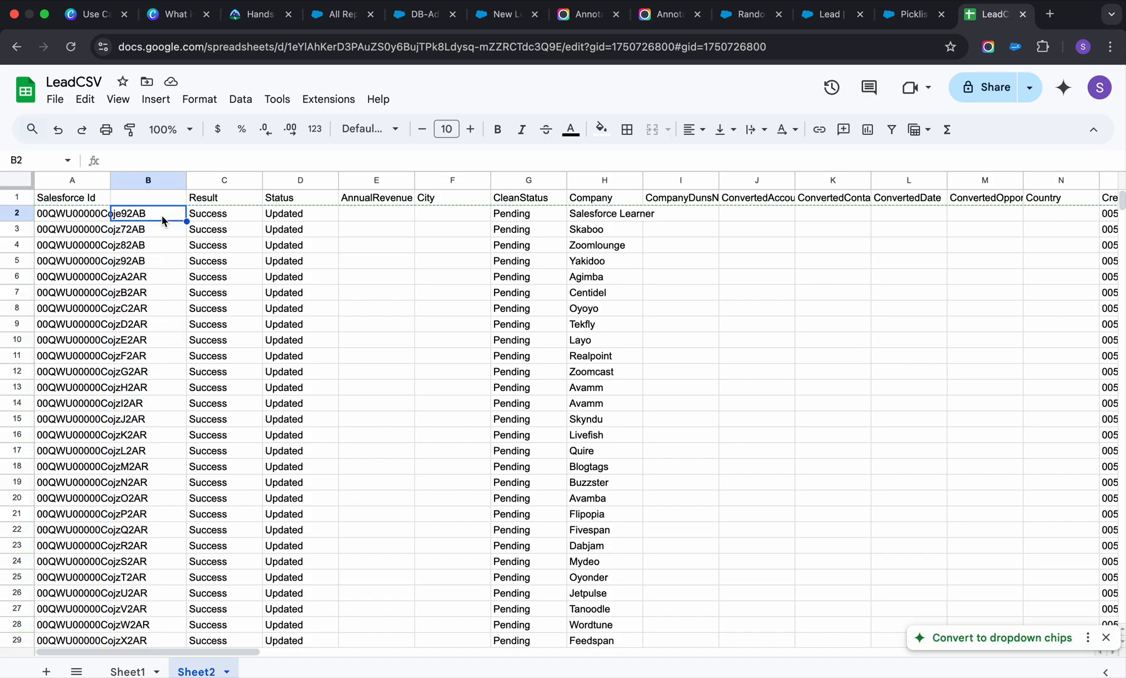
key(ctrl+z)
key(ctrl+shift+v)
scroll(180, 258, down, 5)
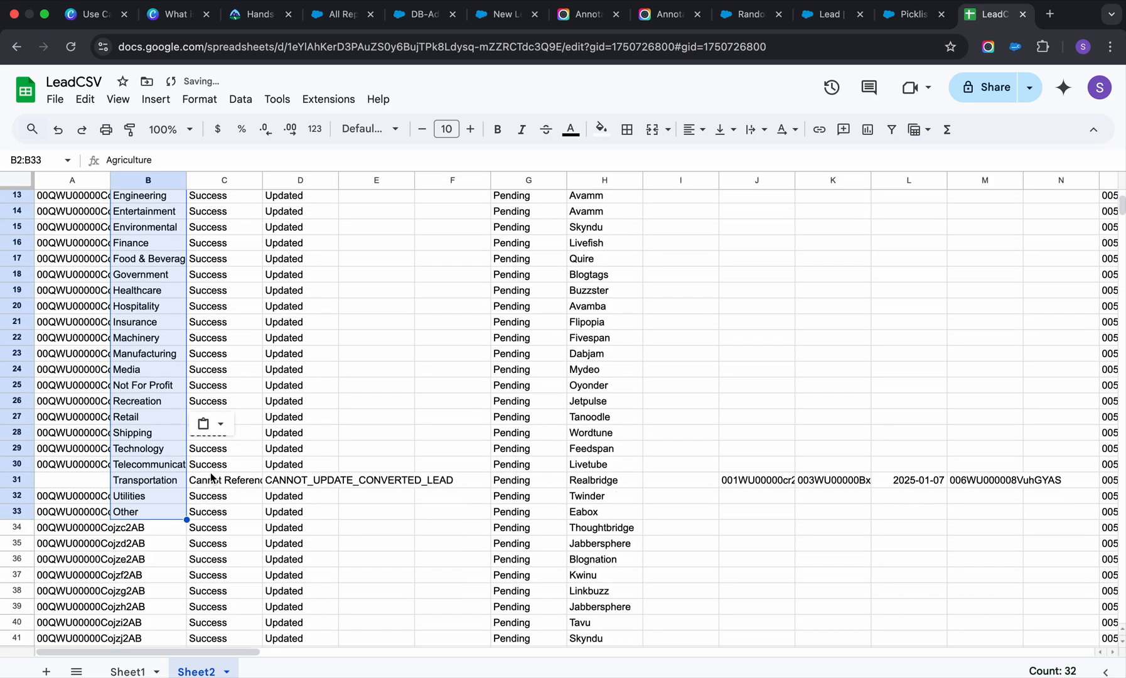
Repeat the Industry values Agriculture through Utilities down column B from B33, past the last lead row.
click(150, 527)
click(169, 501)
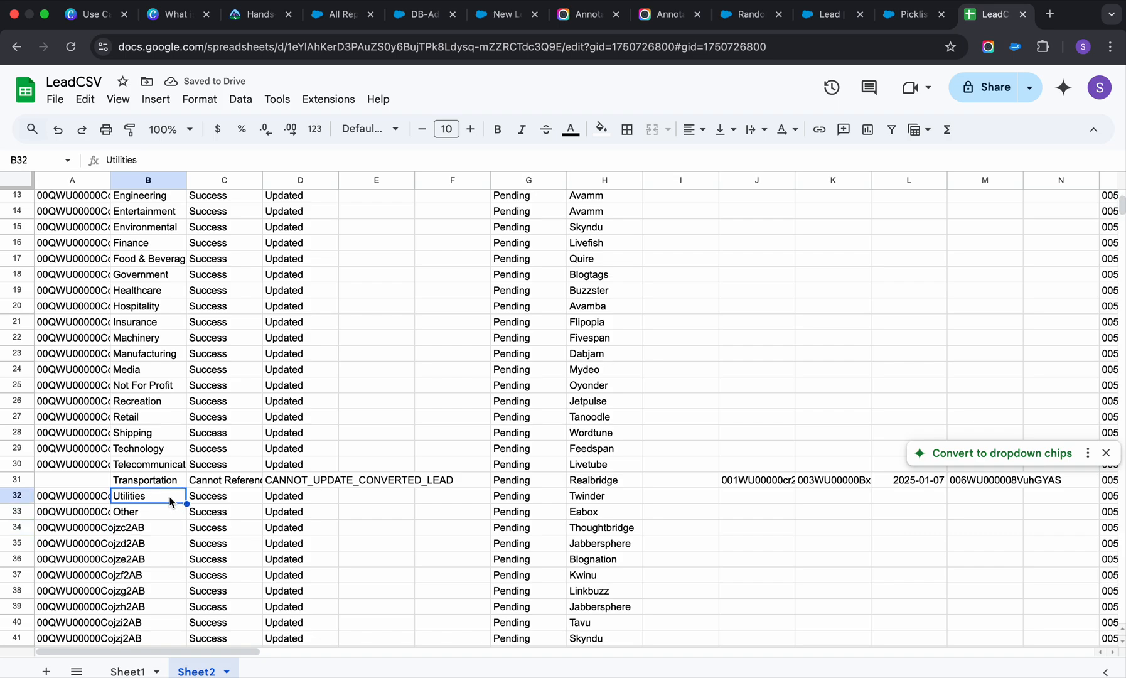
key(ctrl+shift+Up)
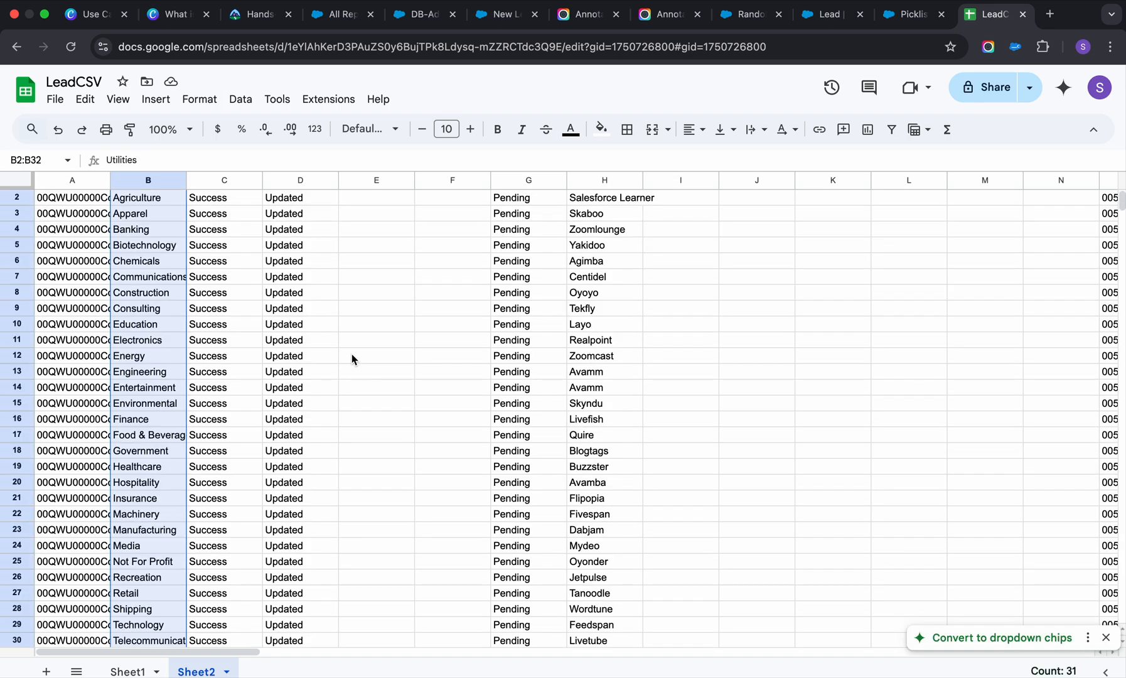
scroll(351, 359, up, 1)
scroll(149, 363, down, 9)
scroll(146, 402, up, 4)
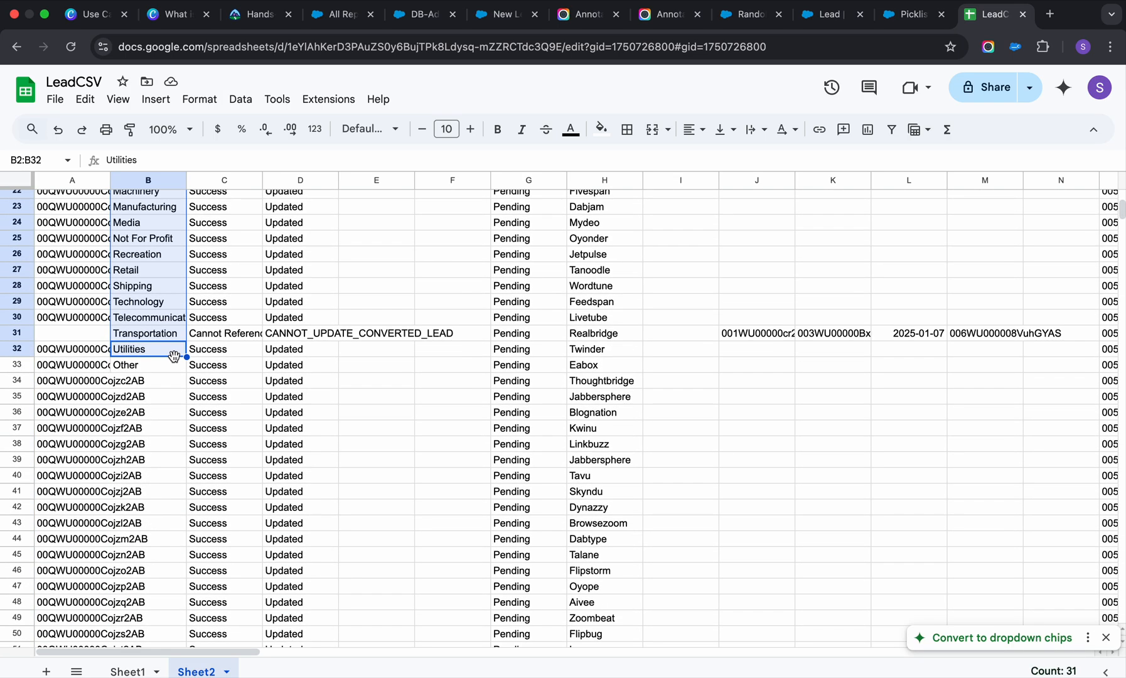
drag(186, 380, 191, 612)
Clear the surplus Industry values in B102:B108 below the last lead row.
click(171, 558)
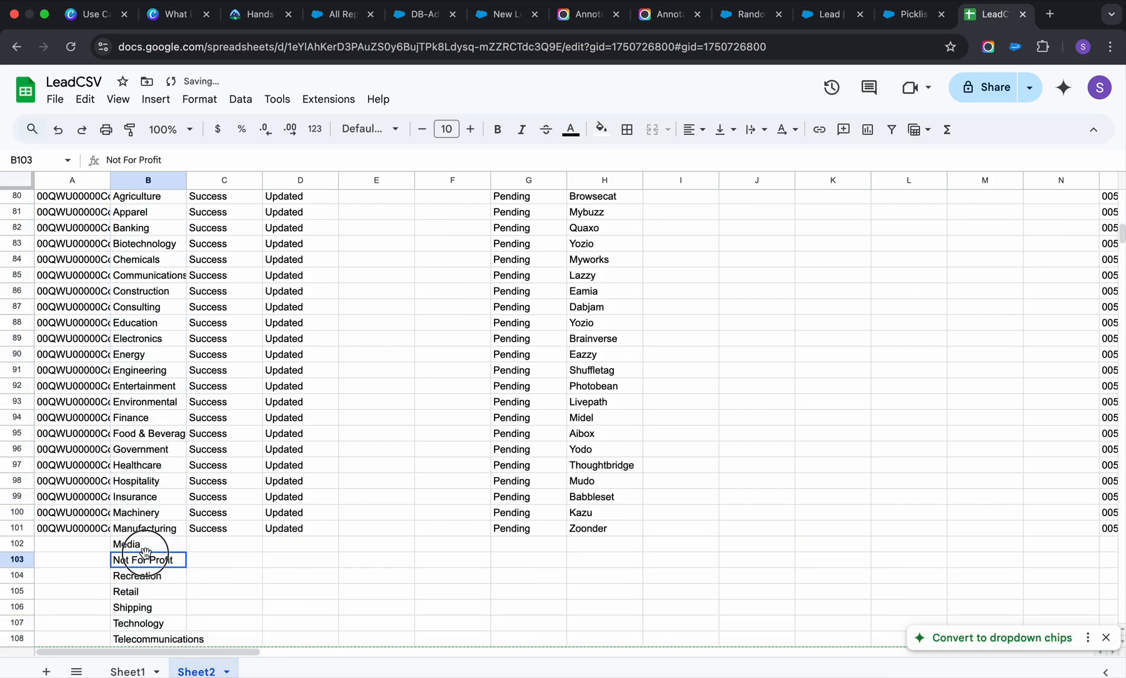
drag(154, 543, 170, 472)
key(Delete)
scroll(197, 443, up, 20)
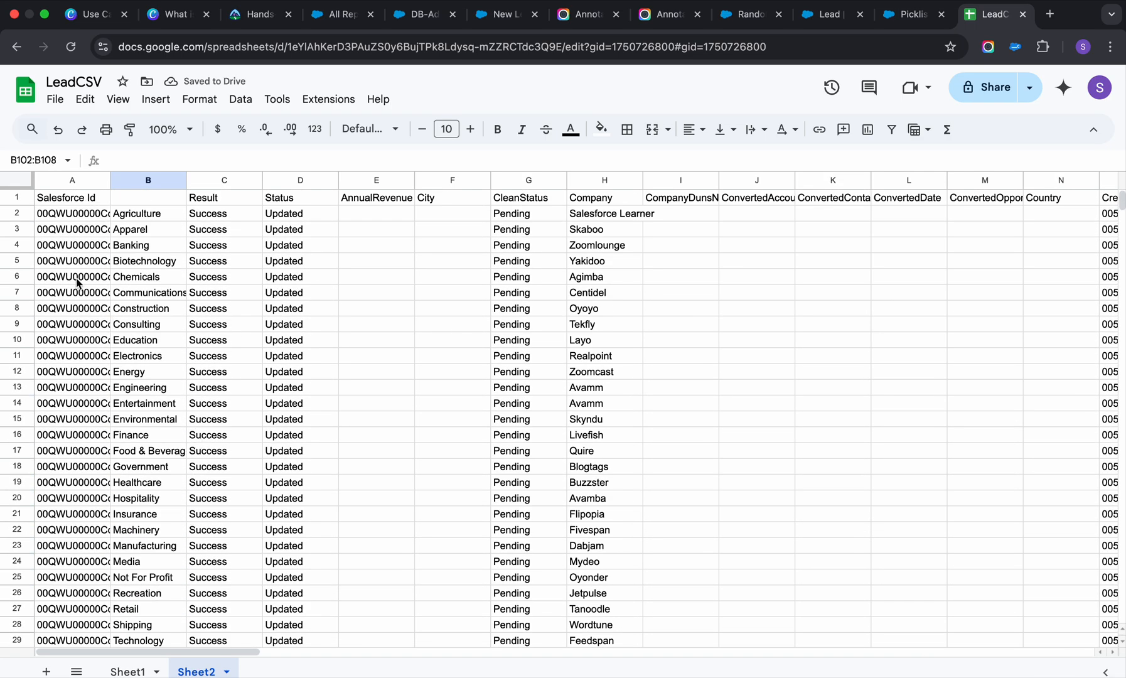
Select the Industry values in Sheet2 from B2 down and compare their extent with the last lead row in Sheet1.
click(75, 202)
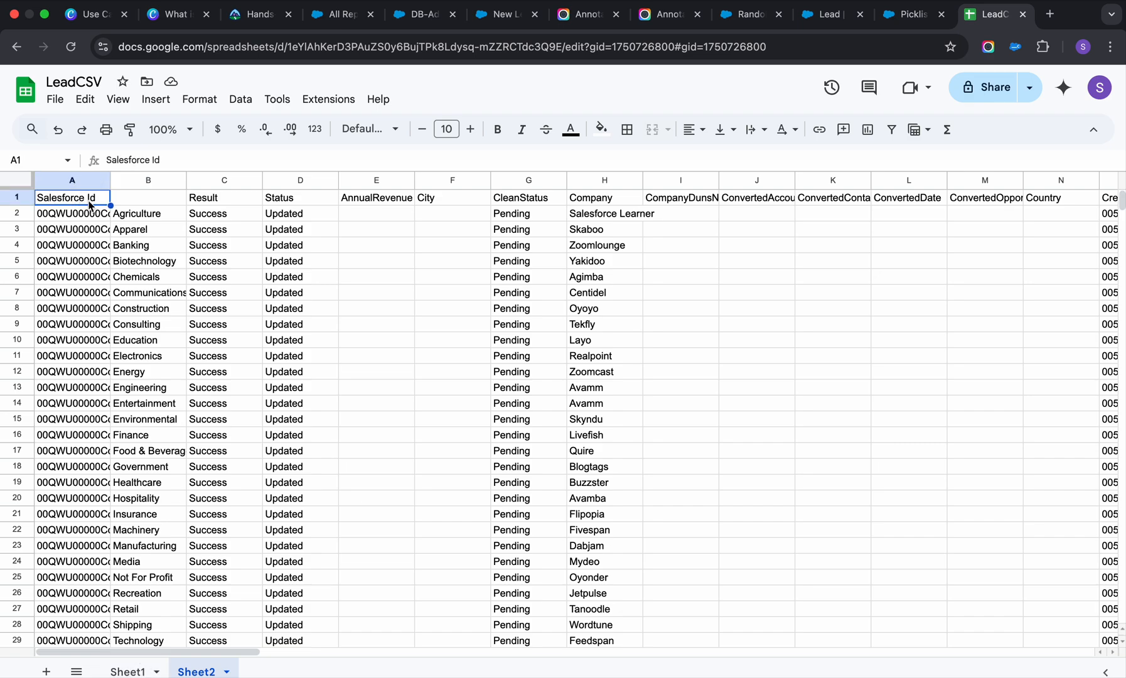
click(141, 217)
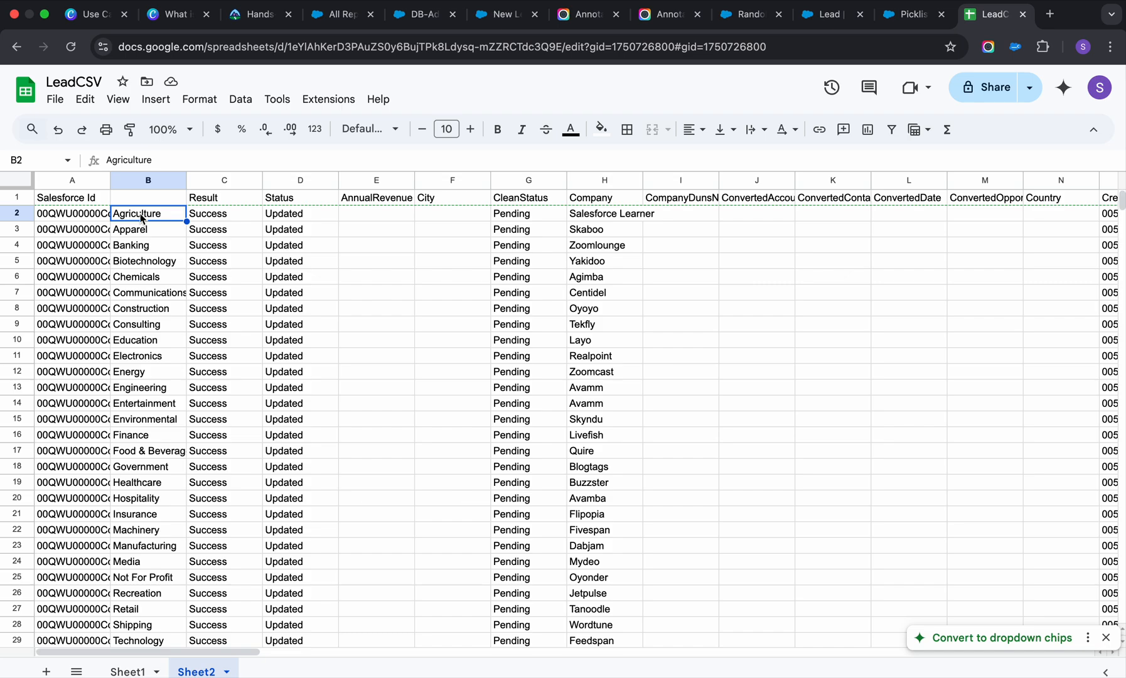
key(super+shift+Down)
click(128, 671)
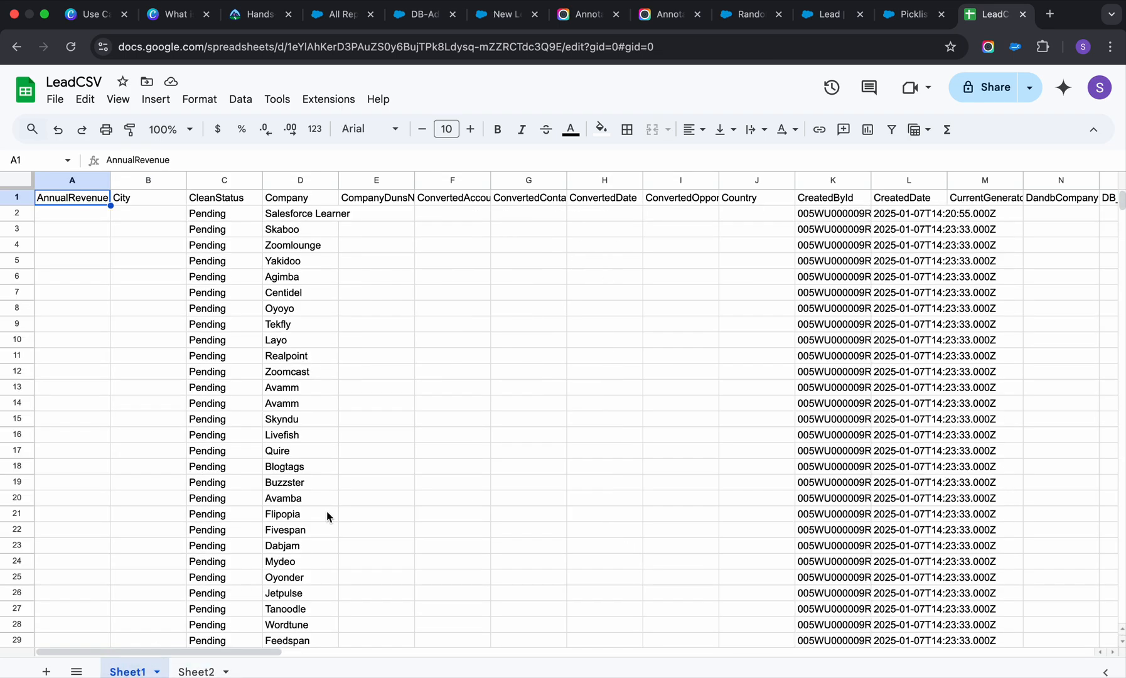
scroll(558, 324, down, 20)
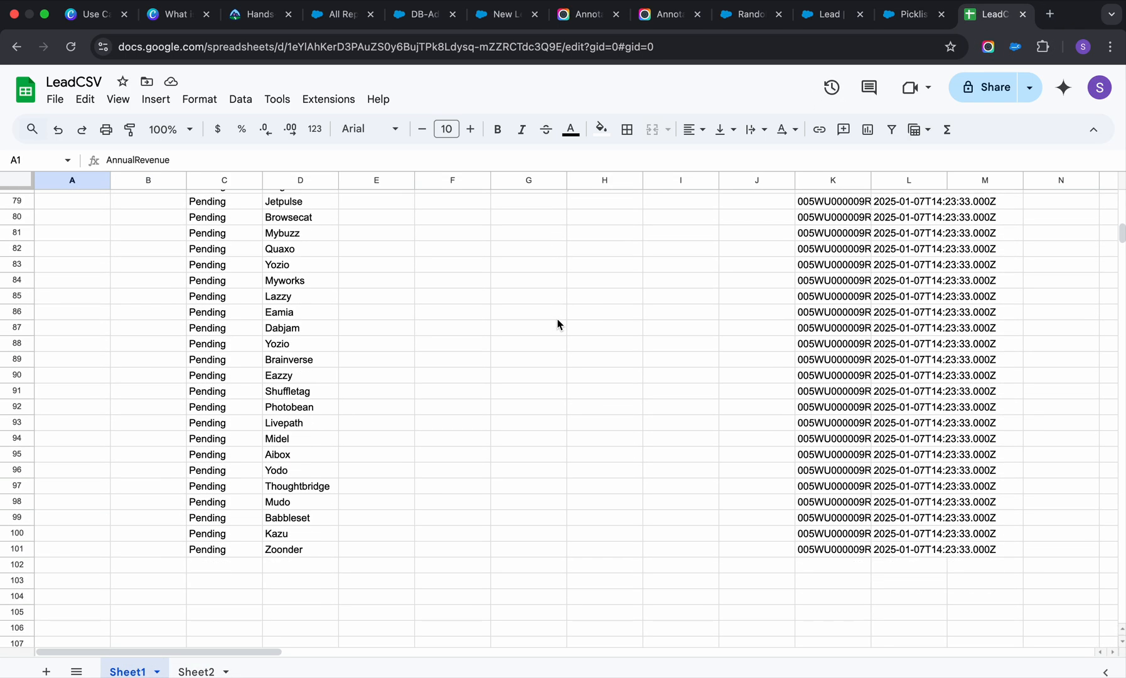
scroll(558, 324, down, 10)
scroll(557, 324, up, 20)
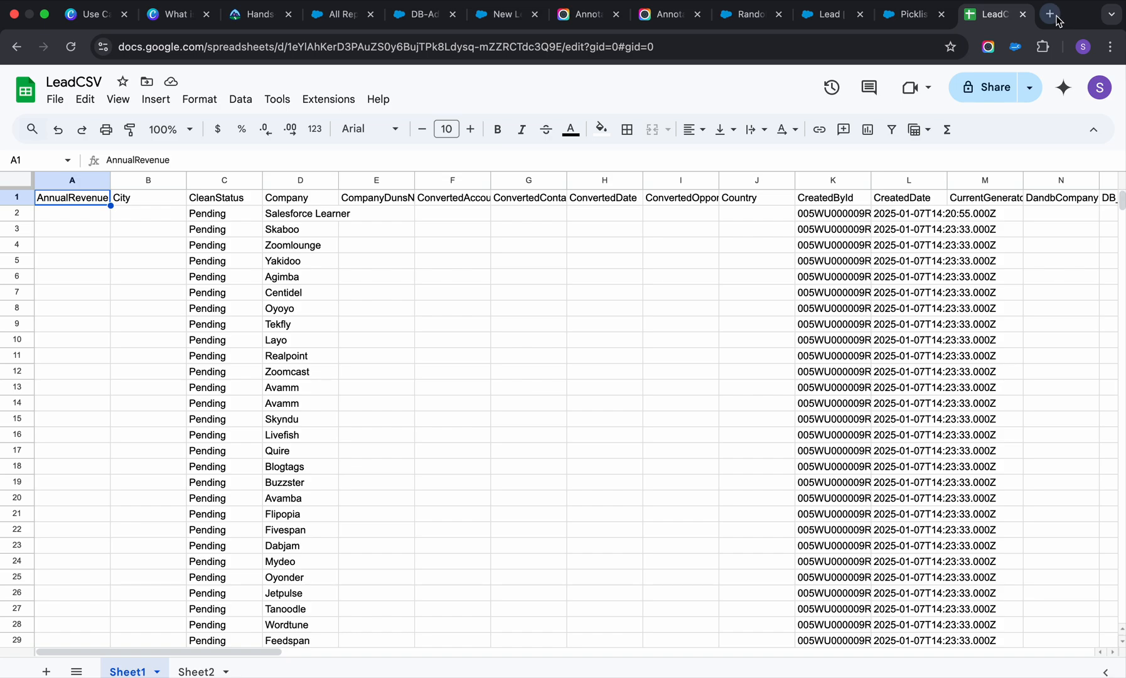
click(196, 671)
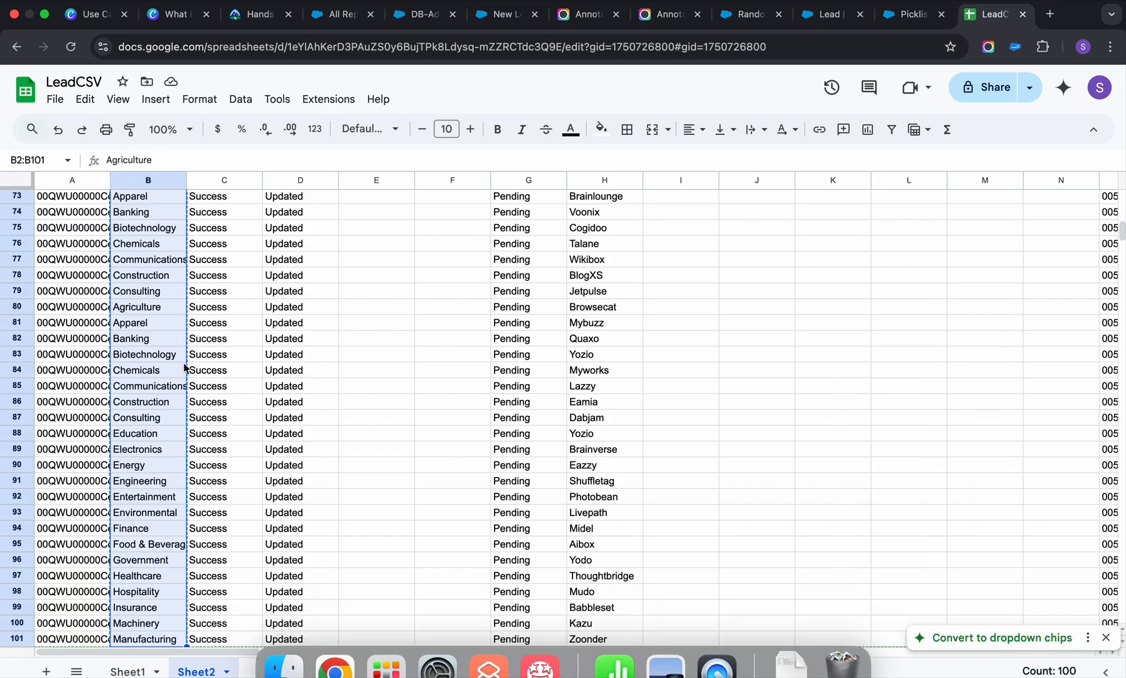
Shorten the "Salesforce Id" header in A1 of Sheet2 to "Id".
double_click(91, 198)
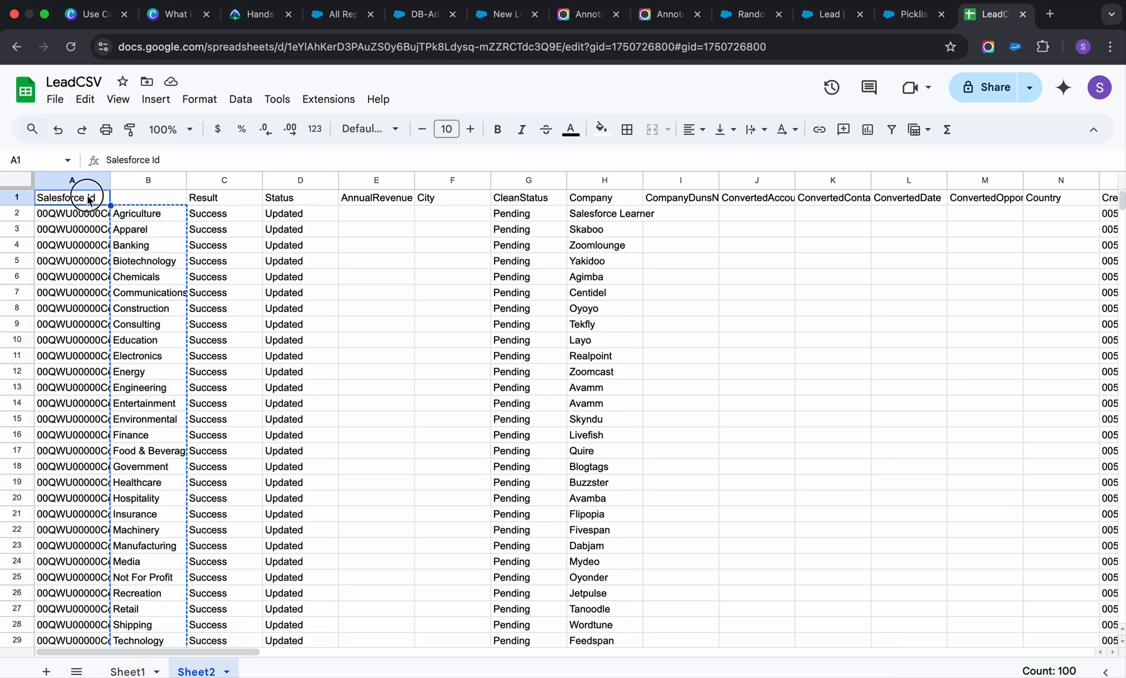
drag(88, 197, 11, 201)
key(BackSpace)
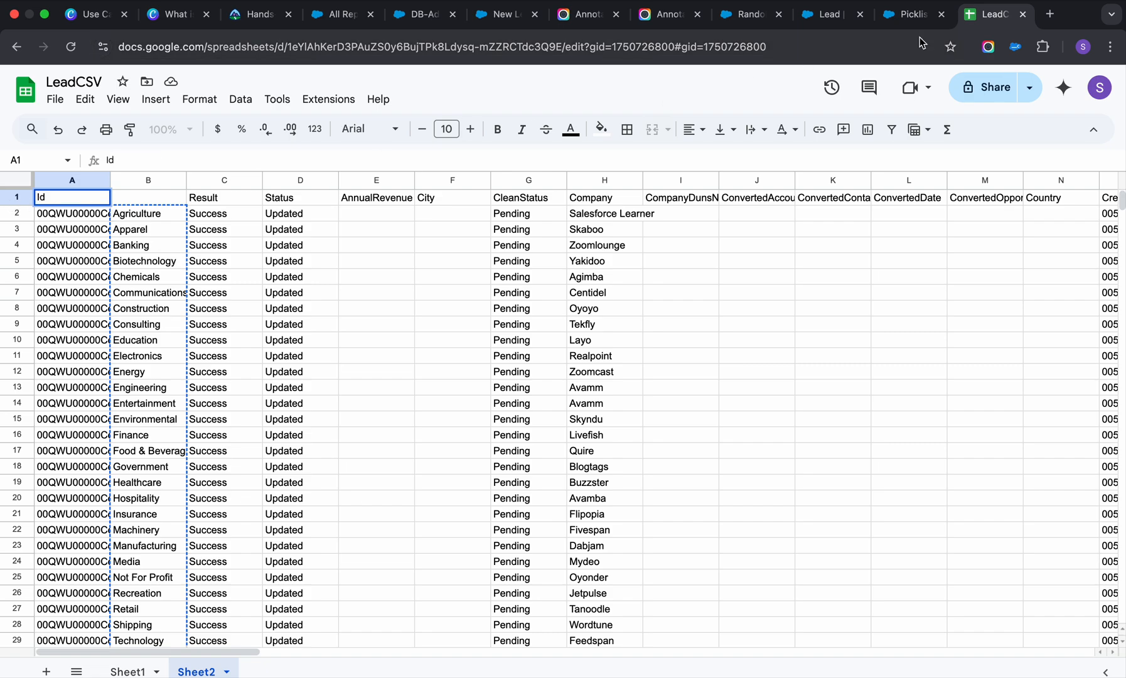
Close the printable picklist page, search the Lead object's fields for "industr", open the Industry field and copy its label.
click(904, 16)
key(super+w)
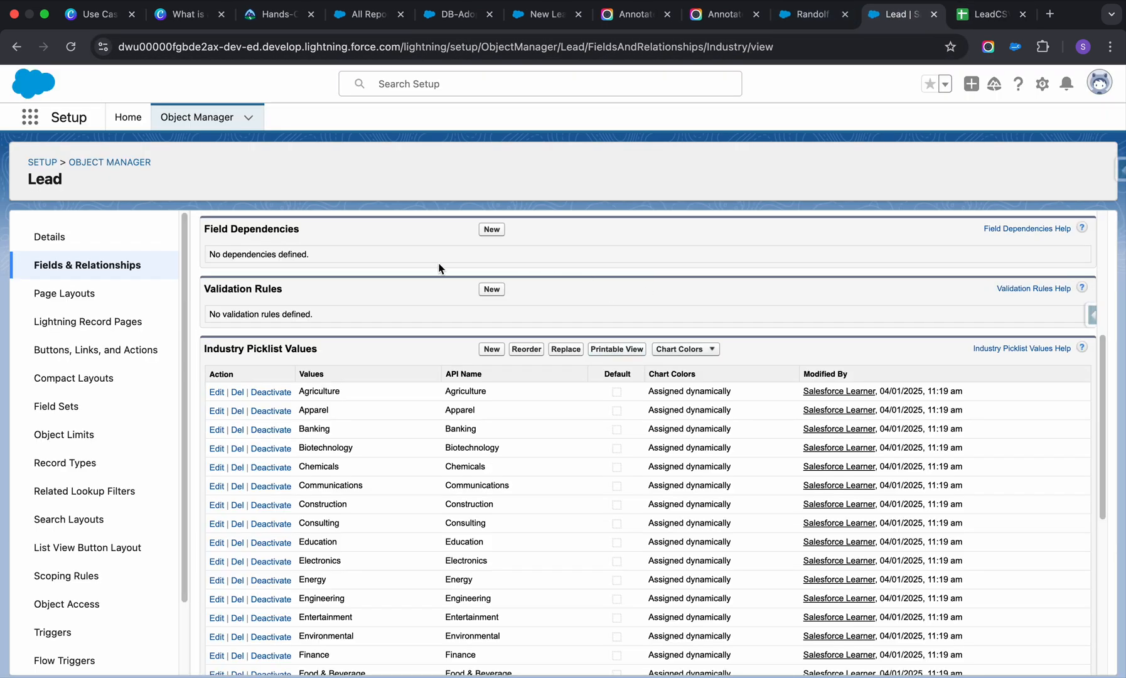
click(147, 269)
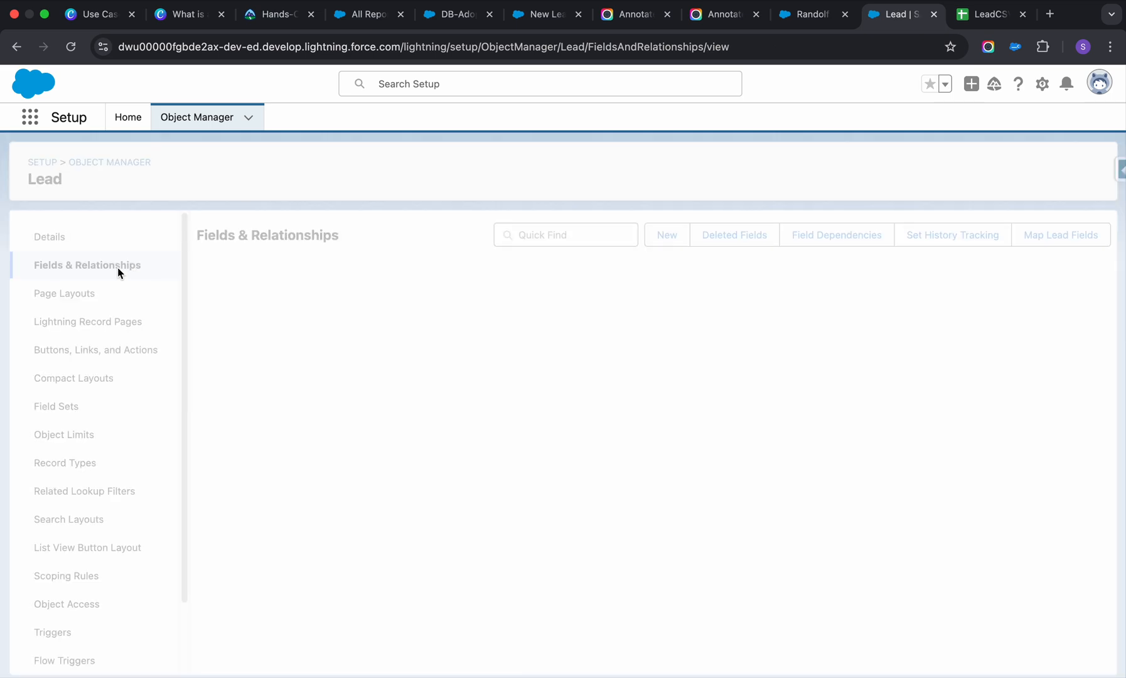
click(521, 237)
text(indus)
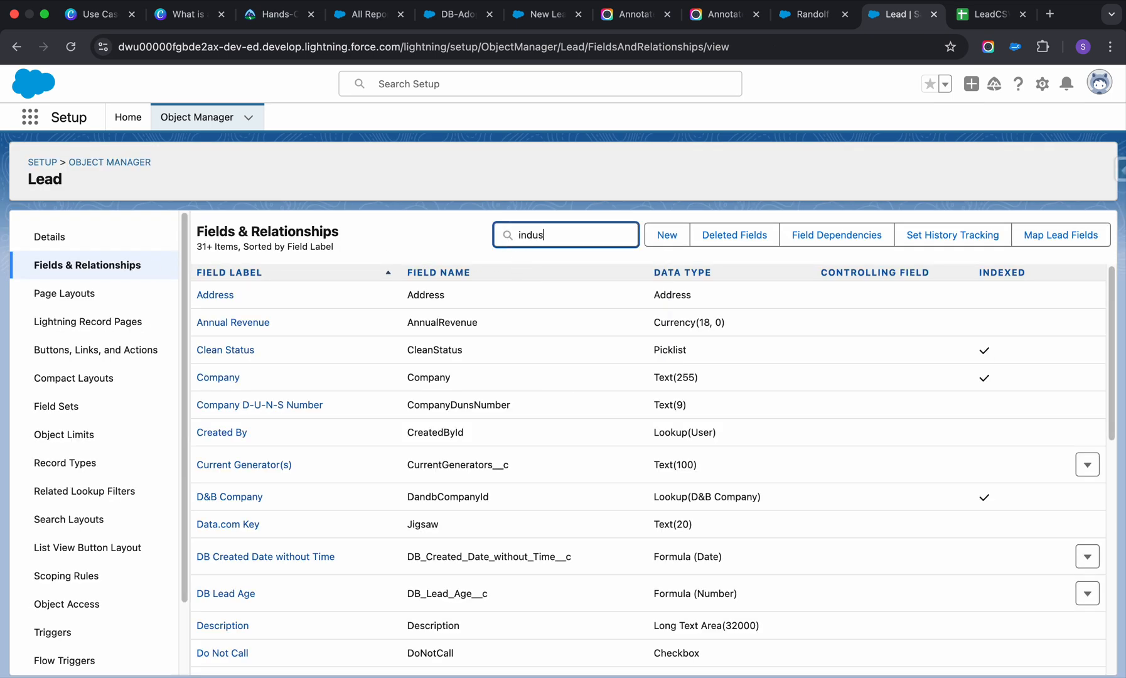
text(tr)
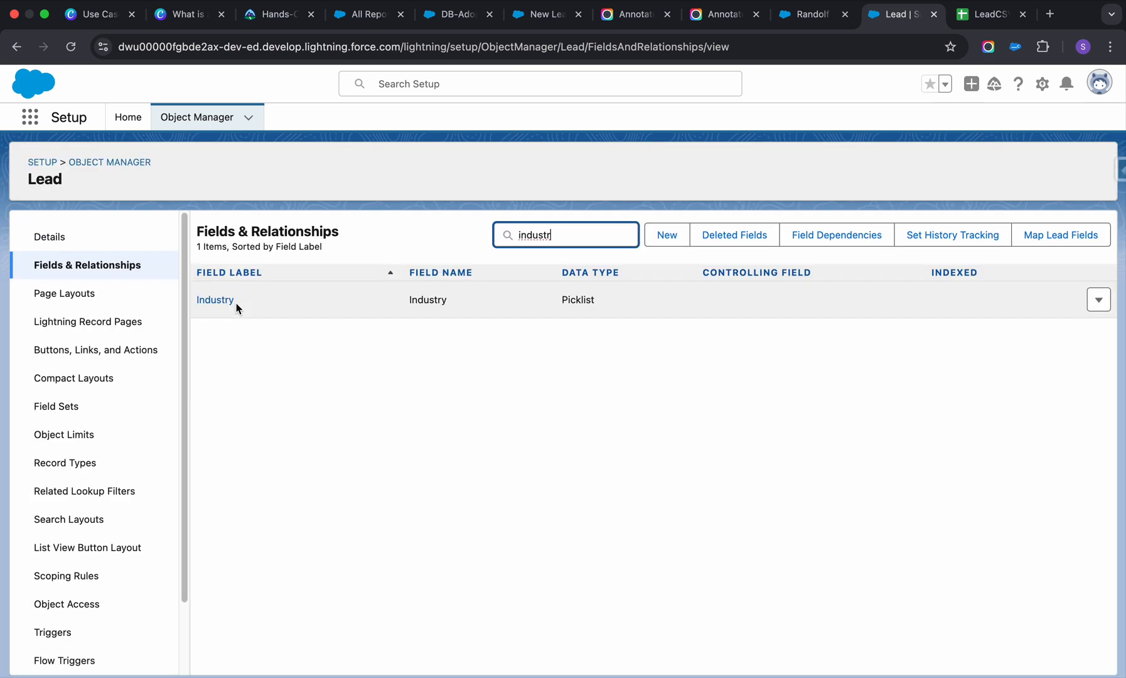
click(211, 302)
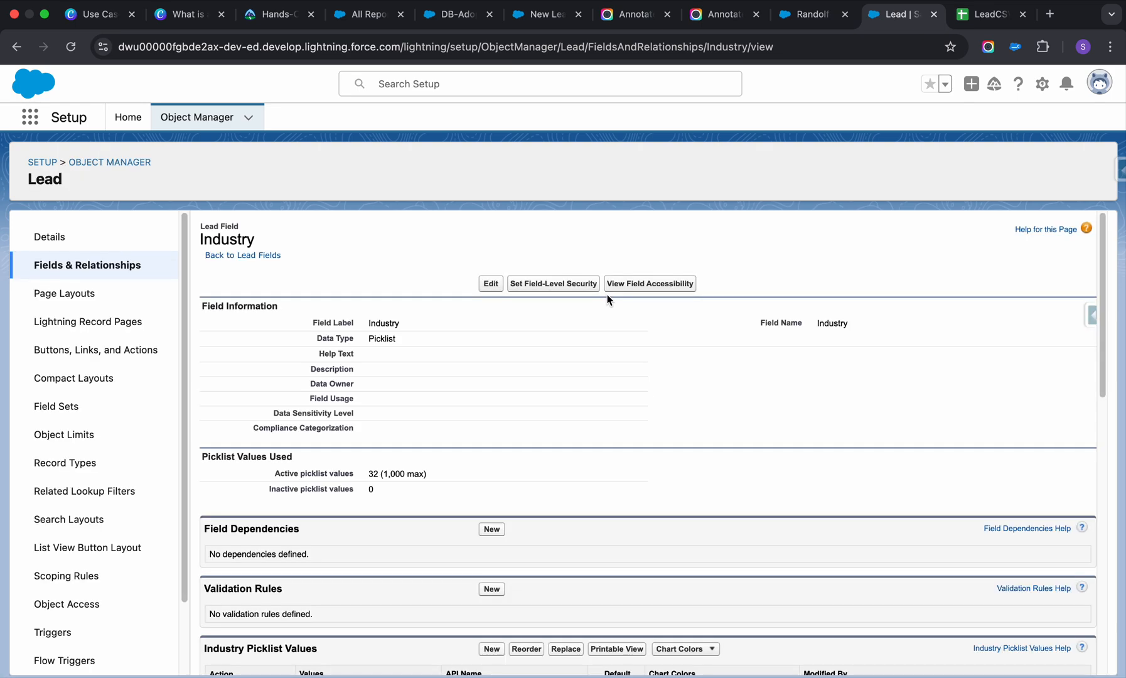
scroll(477, 522, down, 1)
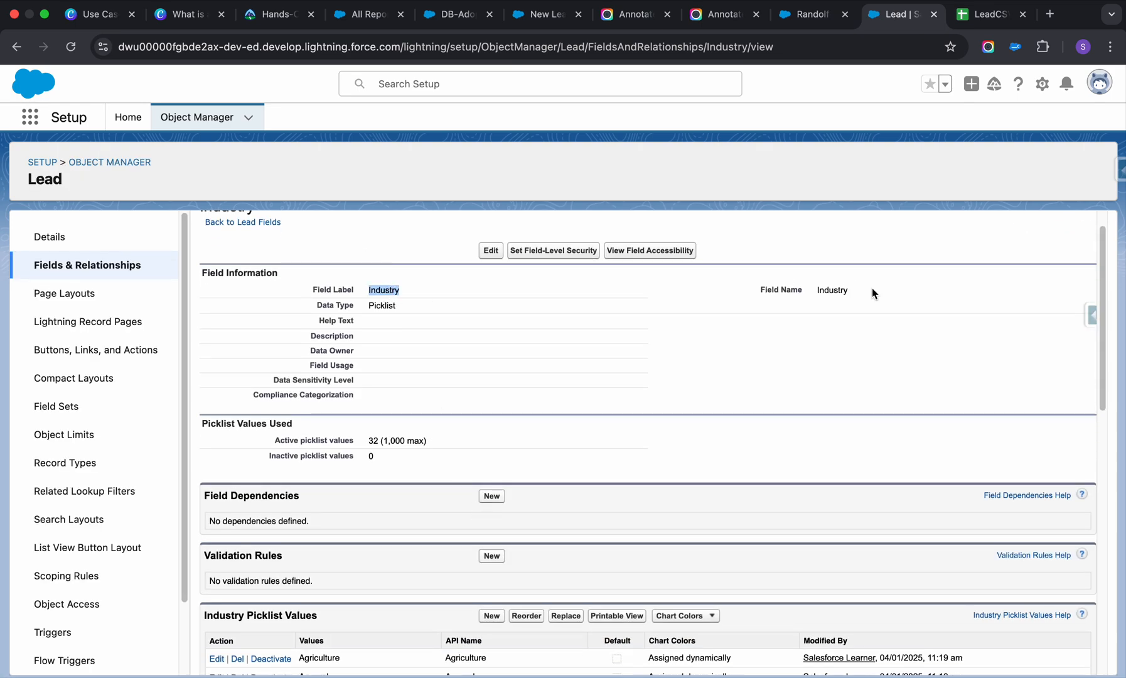
Paste "Industry" as the header in B1 of Sheet2 in the LeadCSV spreadsheet.
click(985, 14)
click(142, 199)
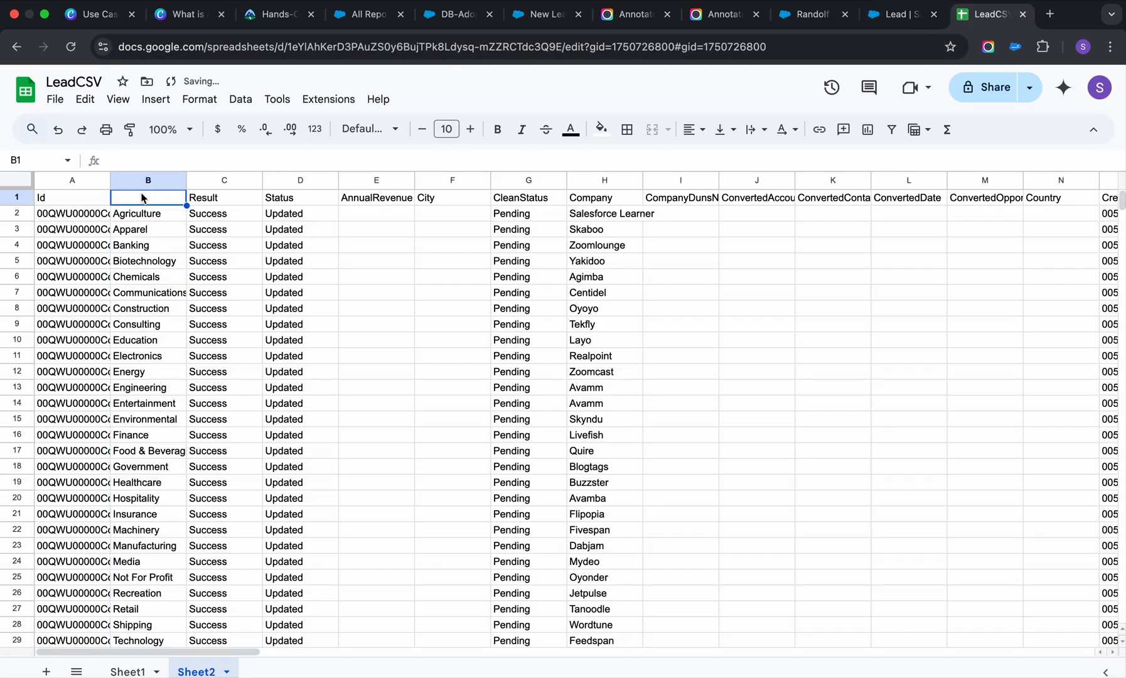
text(Industry)
click(76, 198)
key(shift+Right)
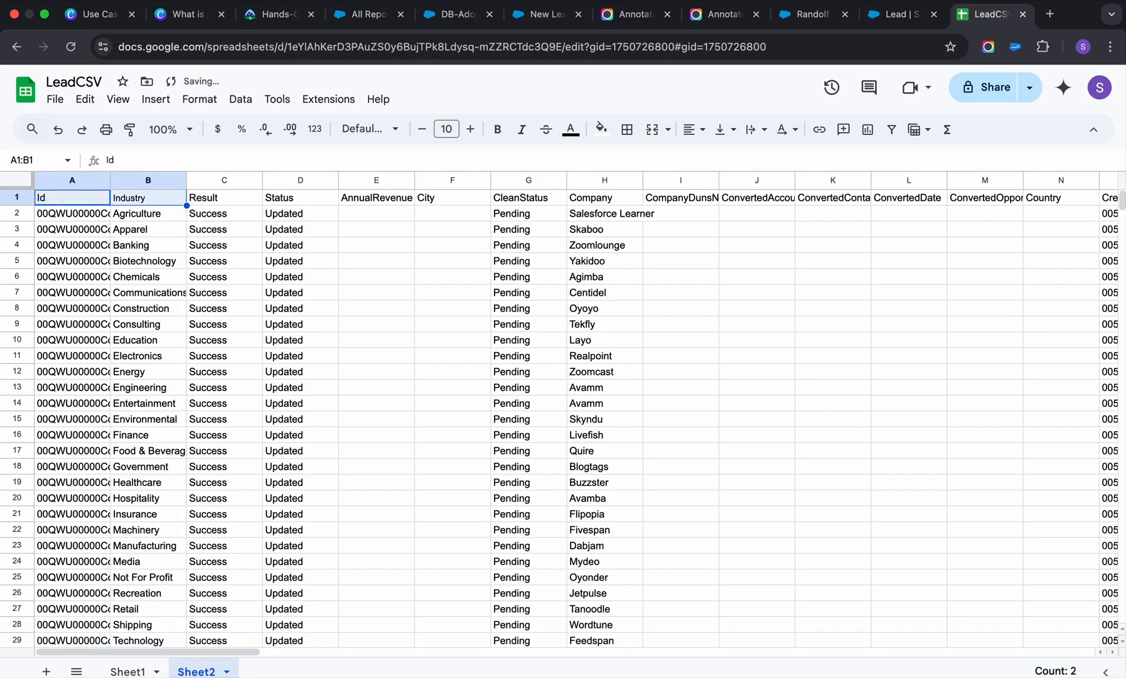
key(super+shift+Down)
scroll(92, 226, down, 6)
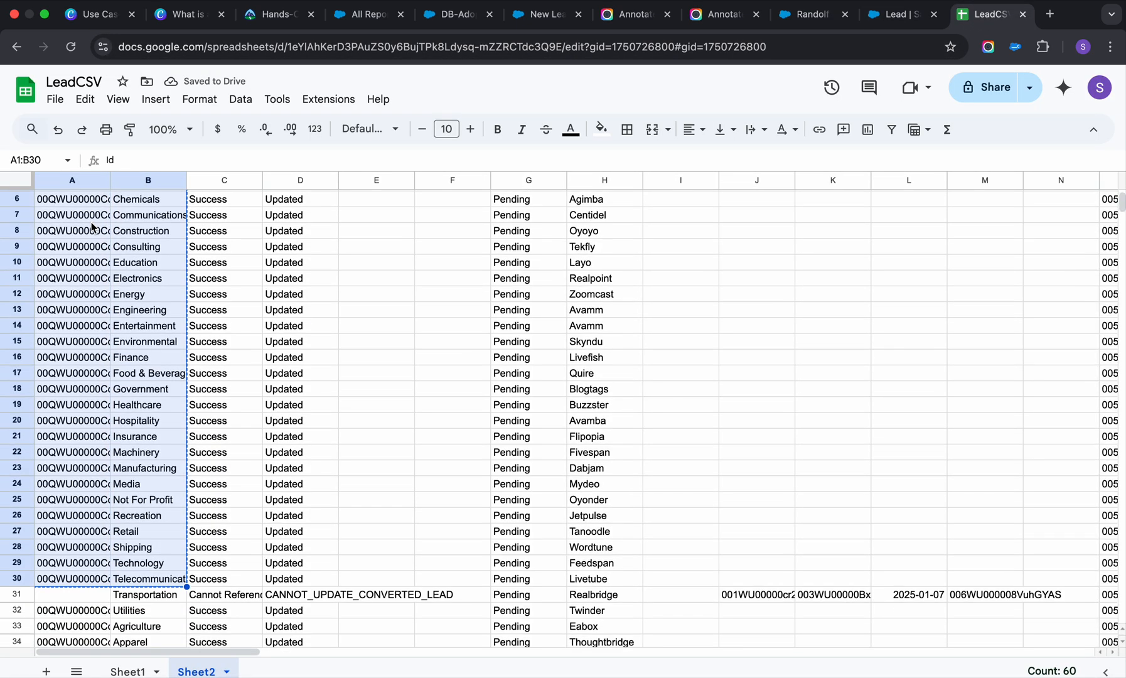
scroll(92, 226, up, 7)
Copy the Id and Industry columns with their headers, range A1:B101 of Sheet2.
click(77, 205)
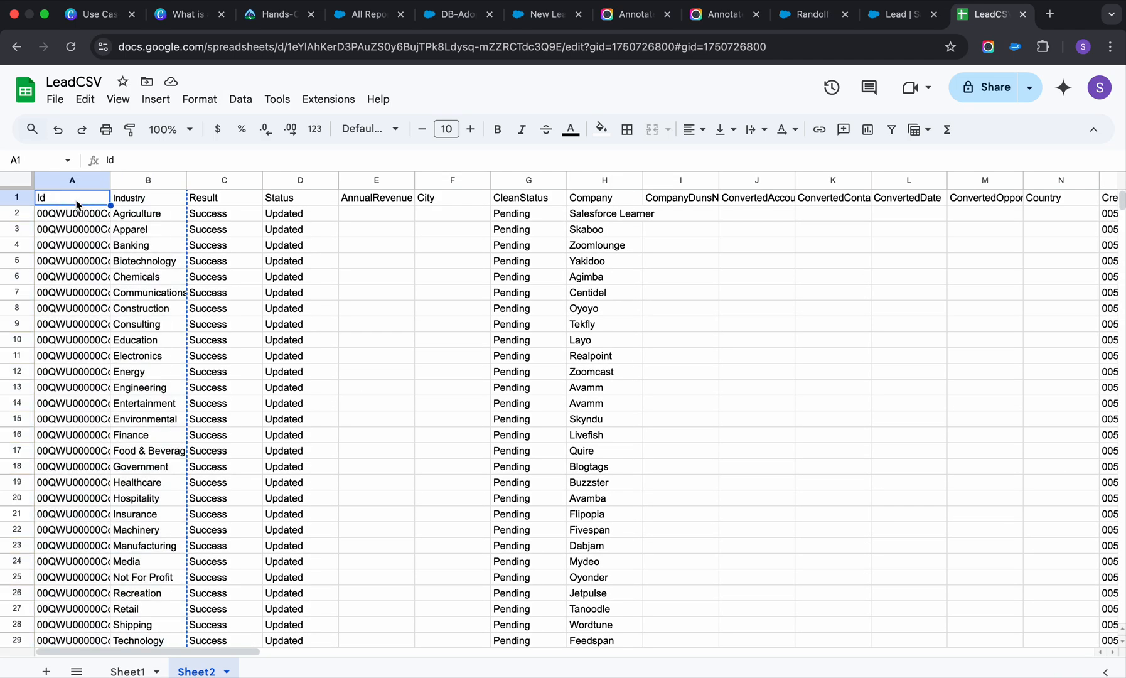
key(shift+Right)
key(super+shift+Down)
key(super+shift+Down)
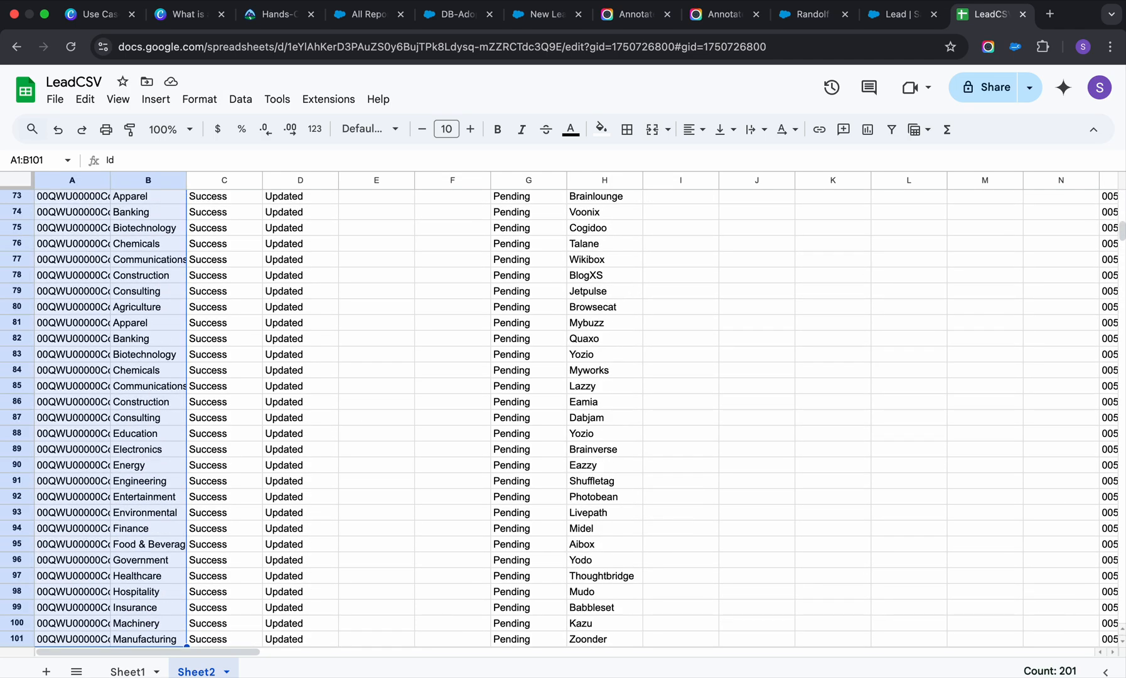
key(super+shift+Down)
key(super+shift+Up)
key(super+c)
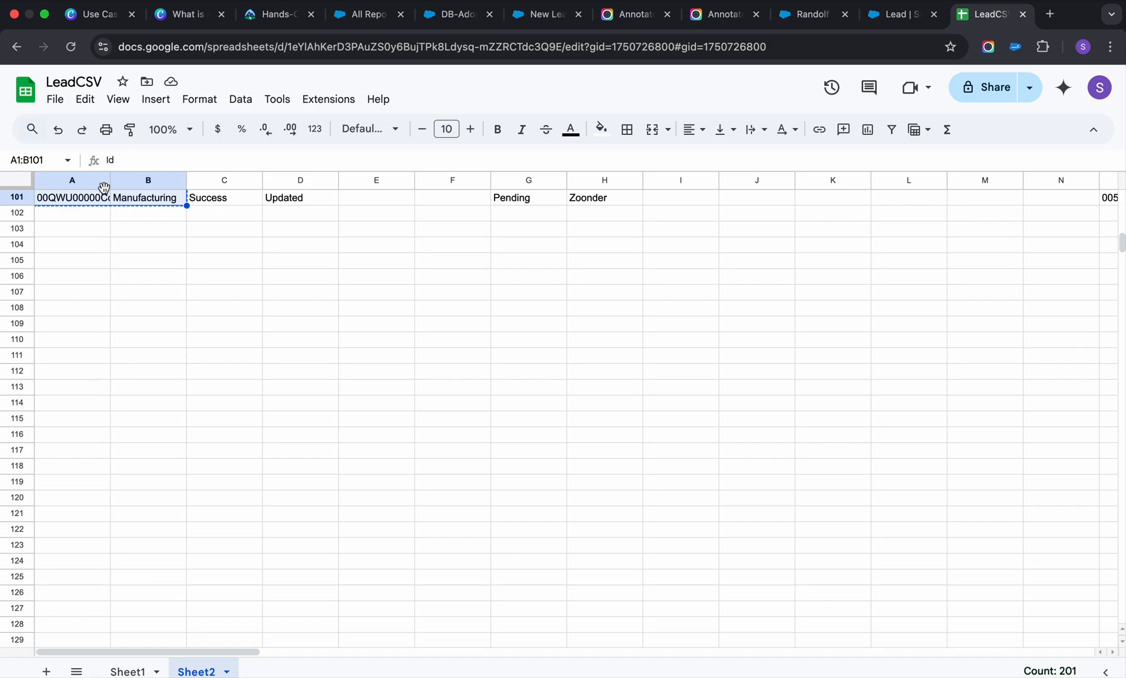
Return to the Salesforce Lead setup page and open Salesforce Inspector Reloaded's Data Import.
click(881, 15)
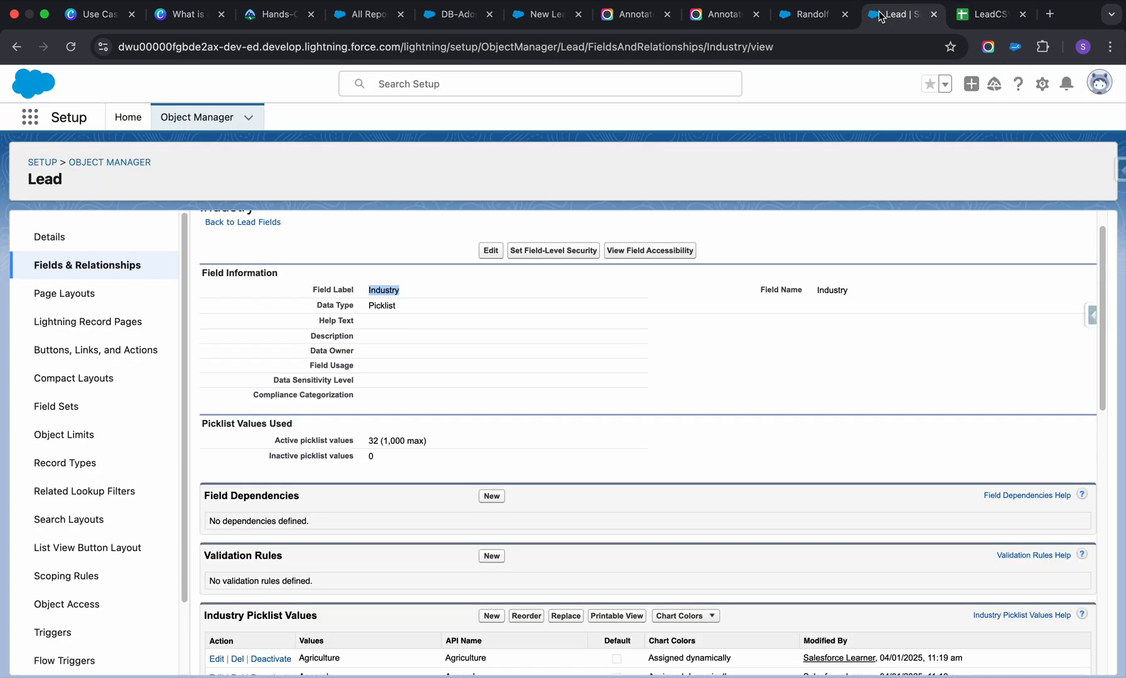
click(1119, 169)
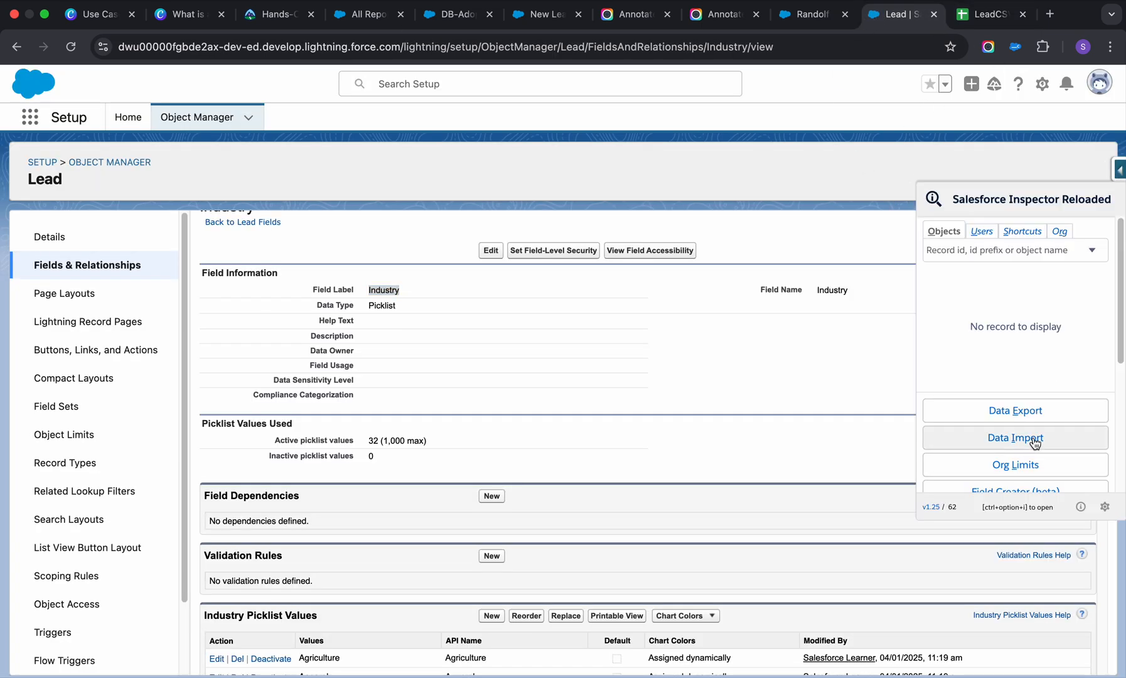
click(976, 435)
Set the import action to Update and the object to Lead.
click(227, 183)
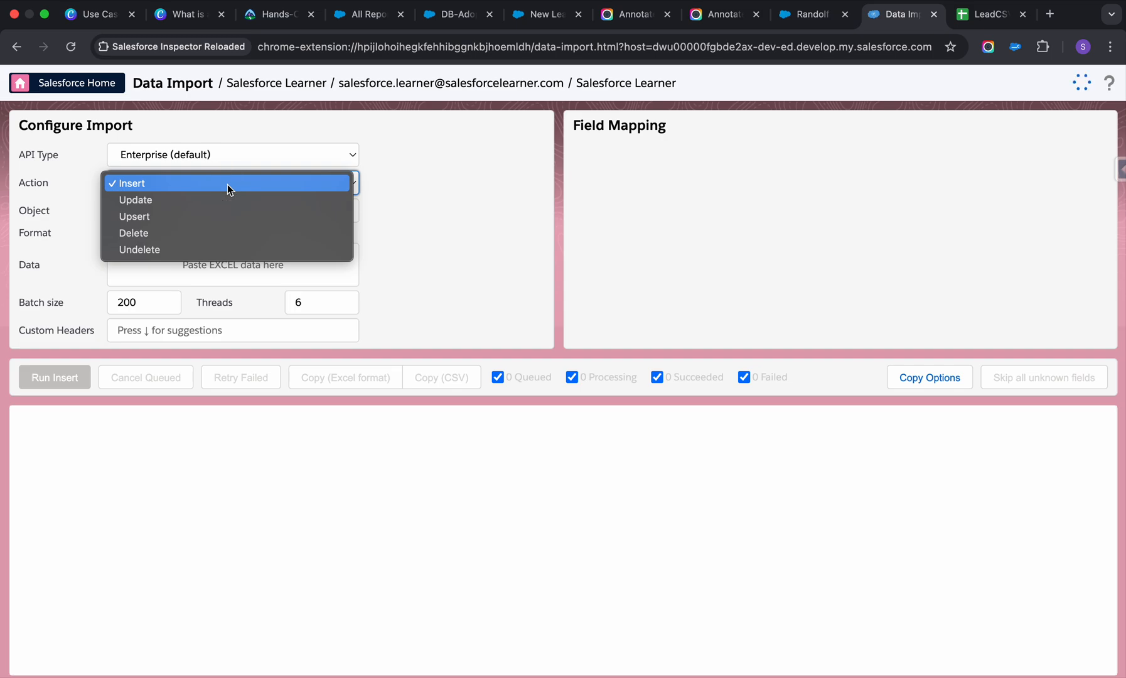
click(170, 204)
click(187, 211)
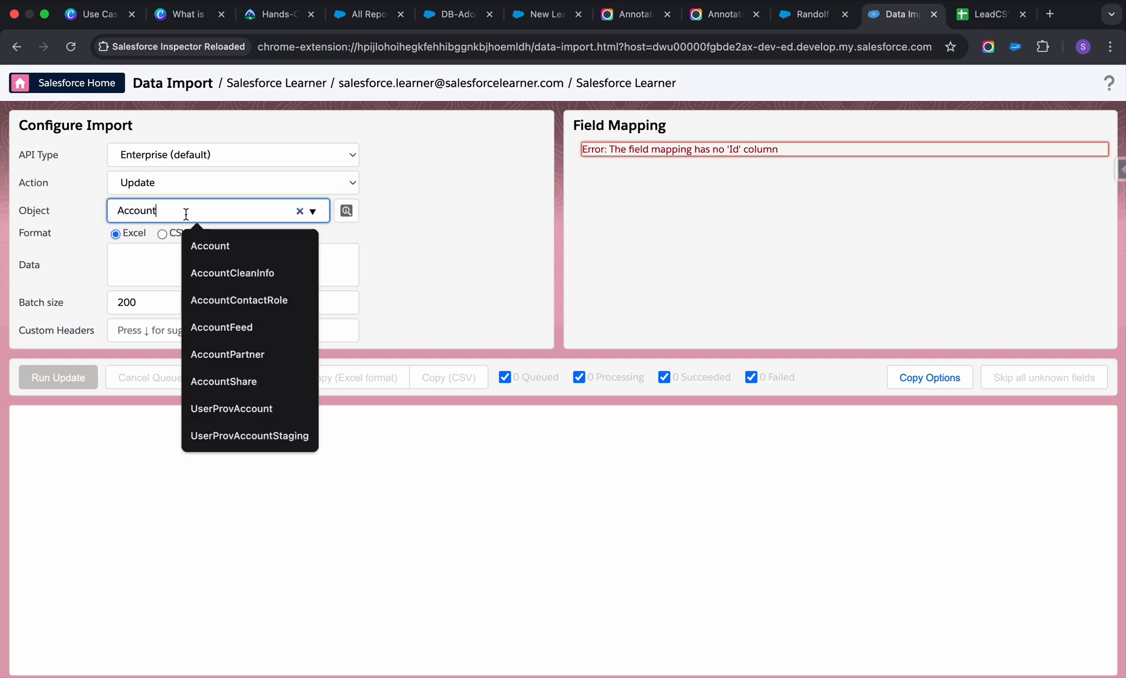
click(300, 212)
text(lead)
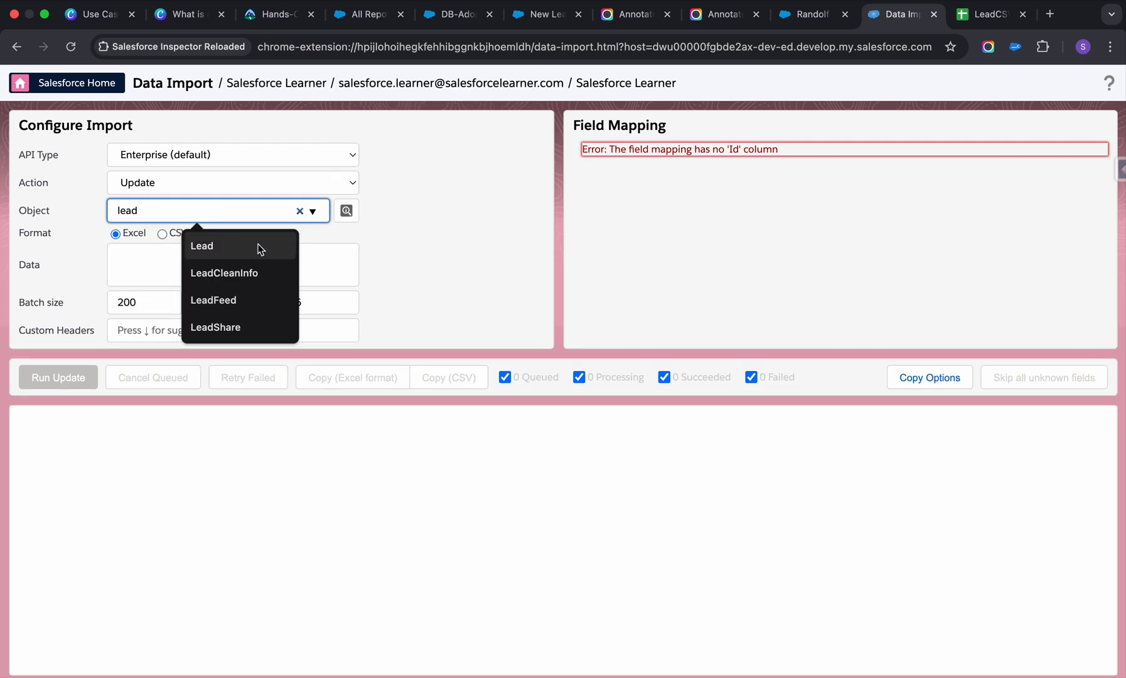
click(261, 246)
Paste the copied Id and Industry rows as the import data, then run and confirm the update.
click(228, 271)
key(super+v)
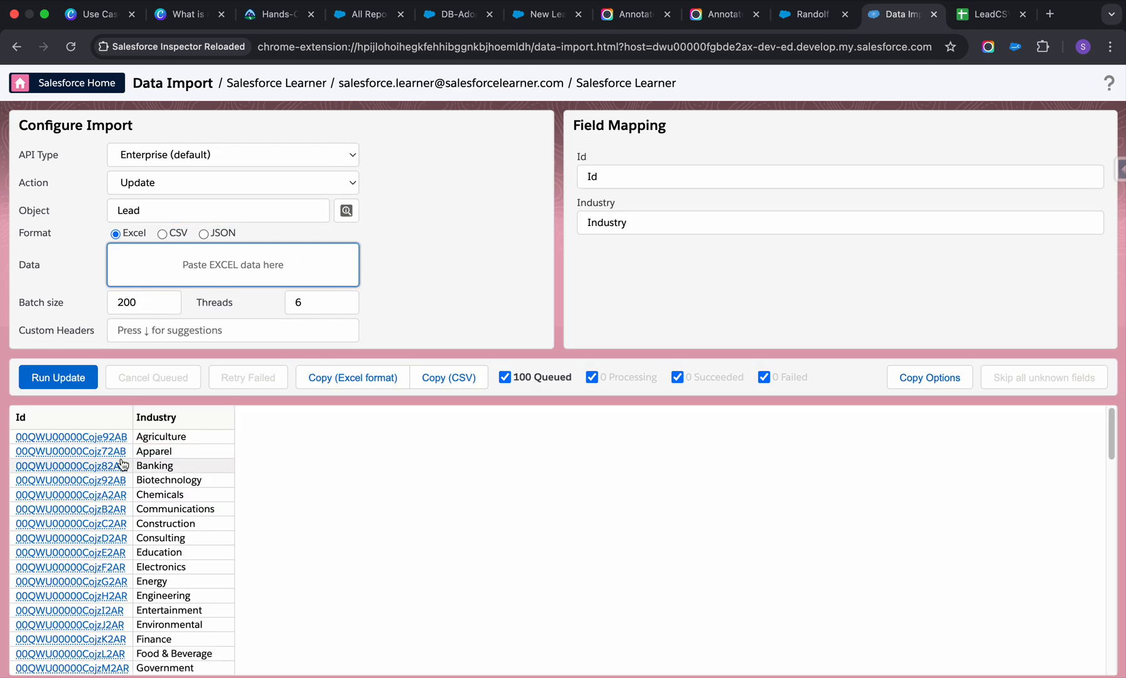
click(74, 379)
click(519, 289)
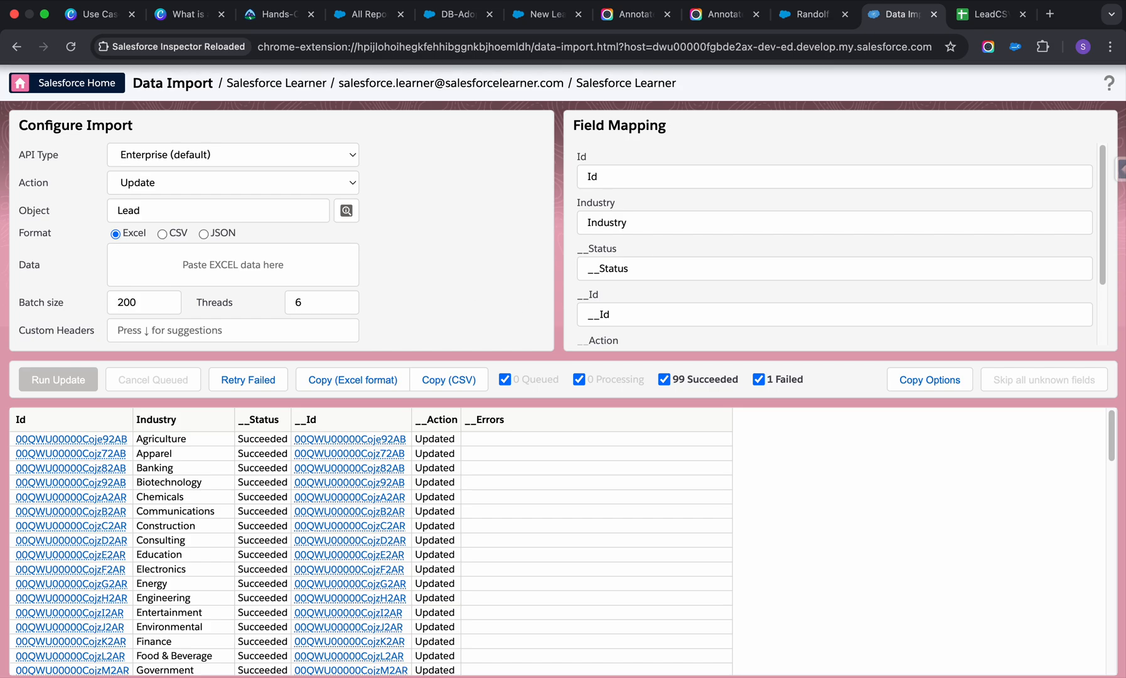
Return to New Leads Report - v1 and examine the Industry column across its rows.
click(813, 18)
click(535, 20)
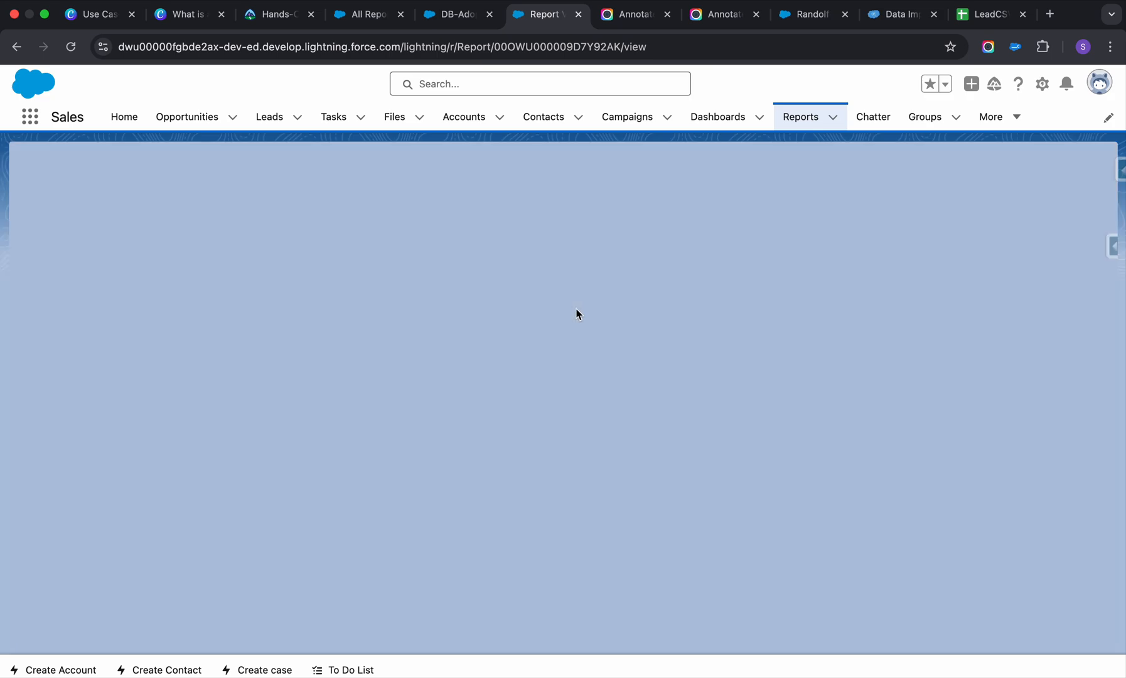
scroll(955, 322, right, 3)
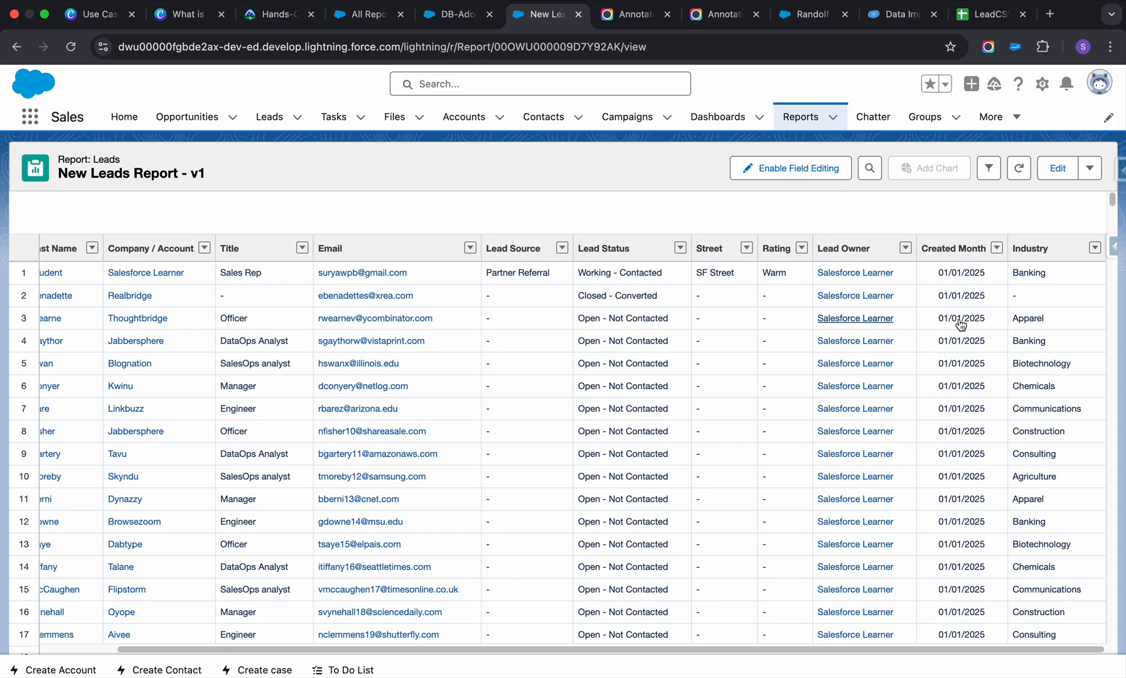
scroll(1068, 370, down, 20)
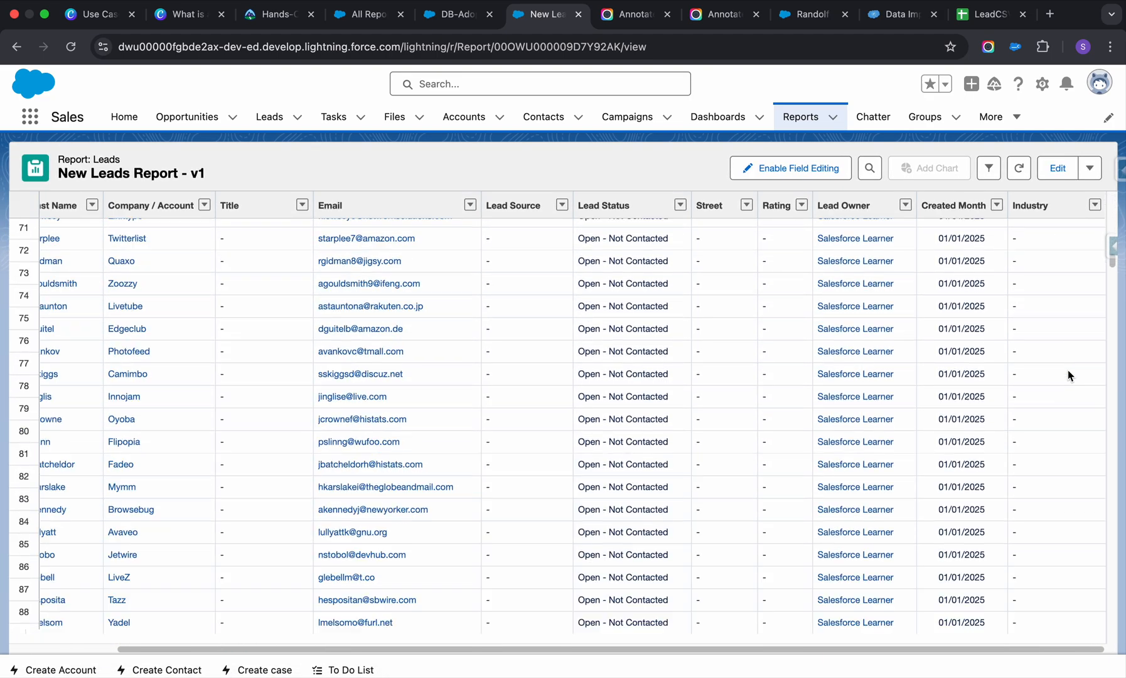
scroll(1068, 370, up, 20)
scroll(1067, 373, down, 15)
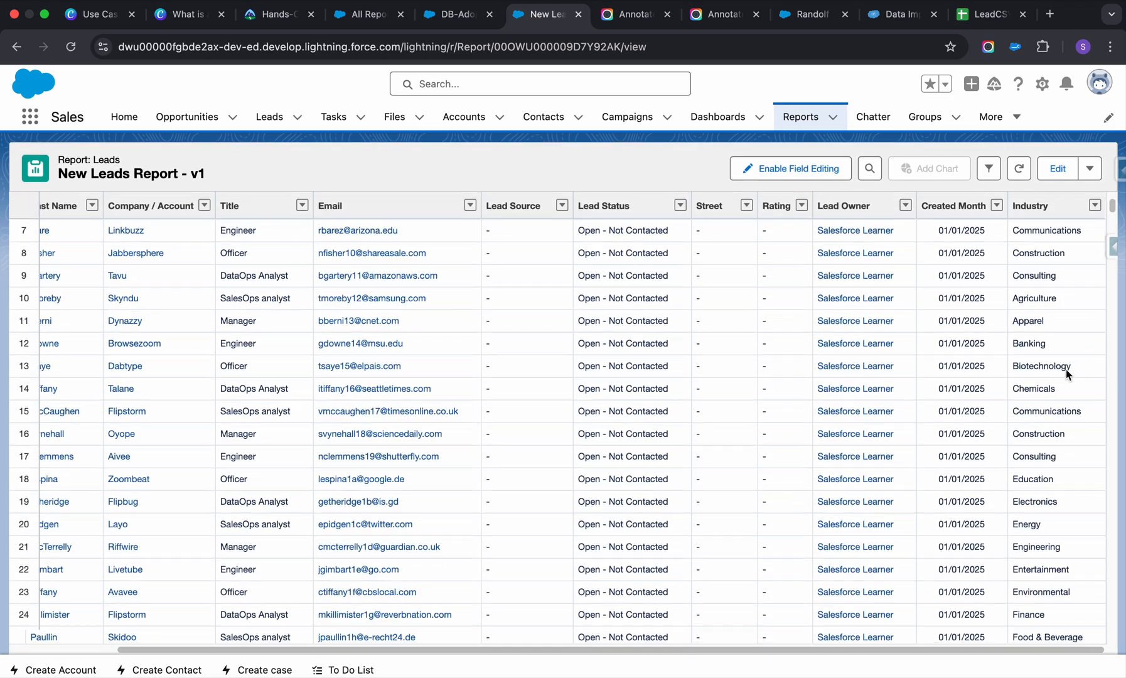
scroll(1067, 370, down, 16)
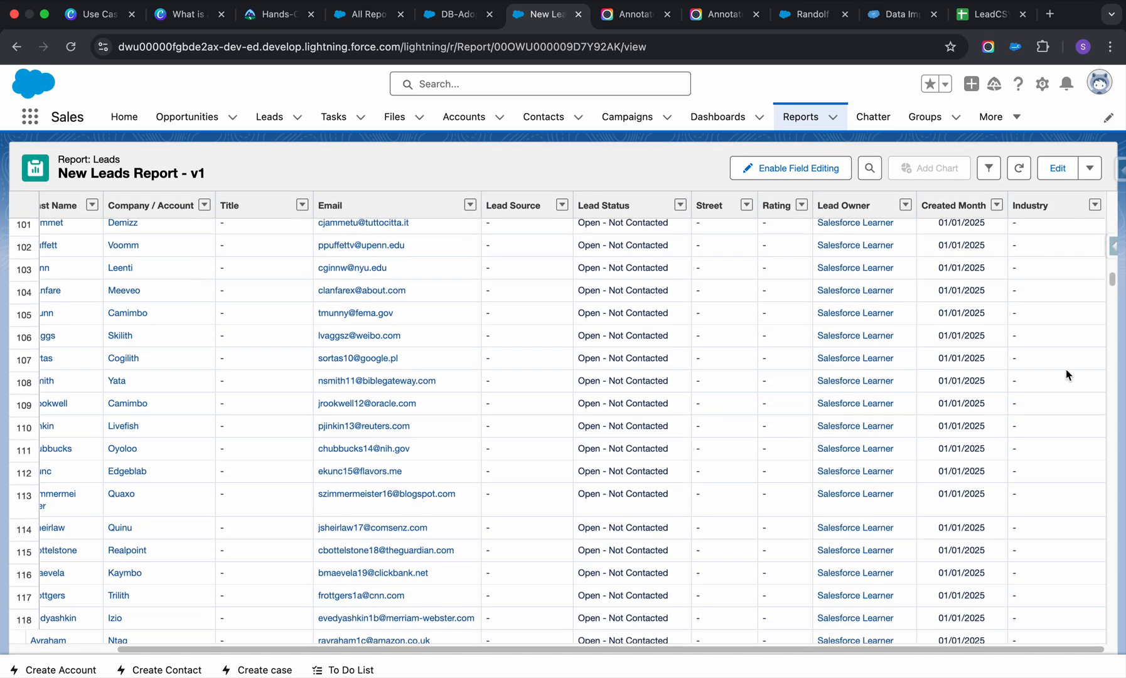
scroll(1067, 370, up, 20)
scroll(1067, 369, up, 1)
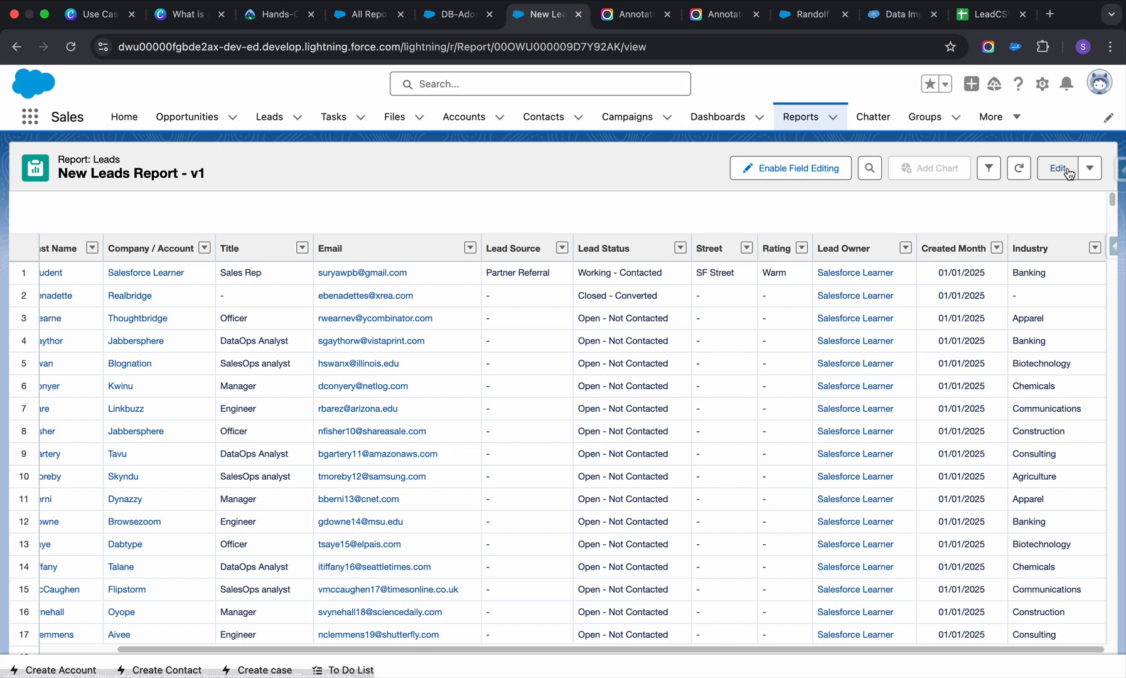
Edit the report and change its Show Me filter to All leads.
click(1090, 168)
click(1050, 168)
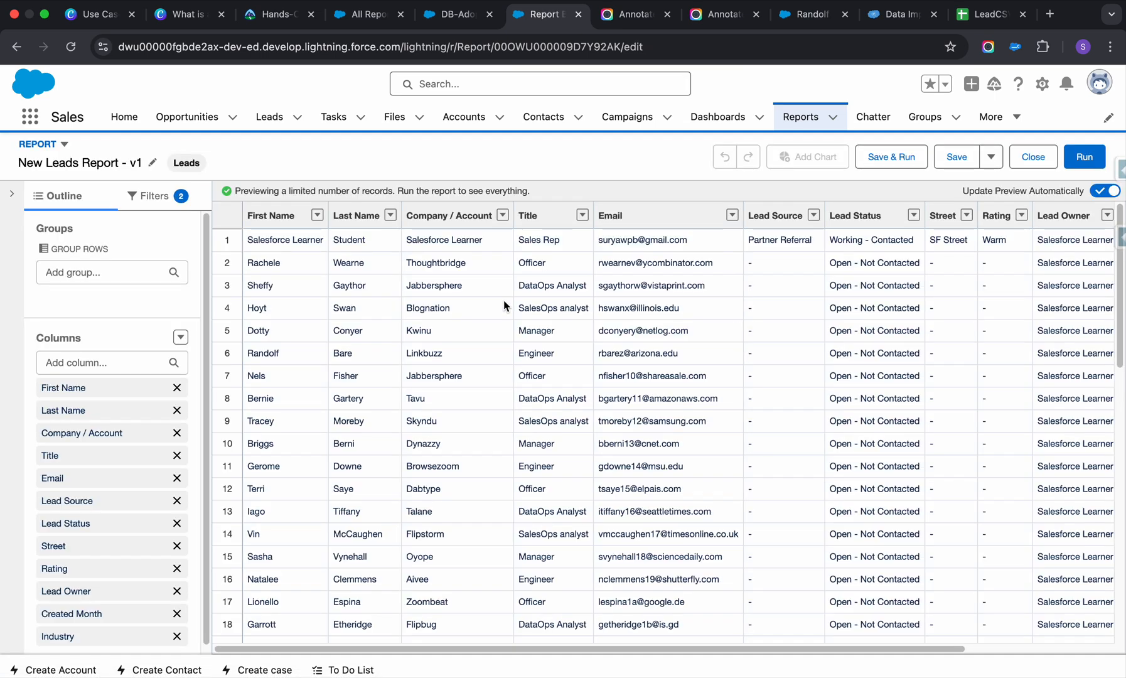
click(149, 197)
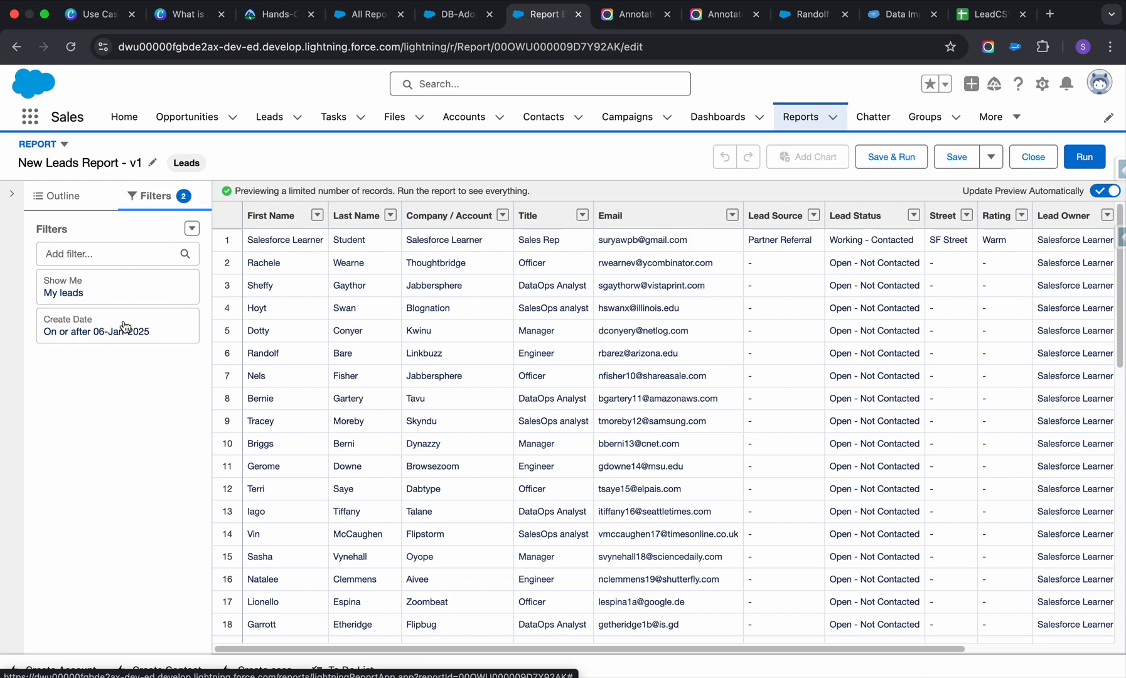
click(91, 292)
click(402, 294)
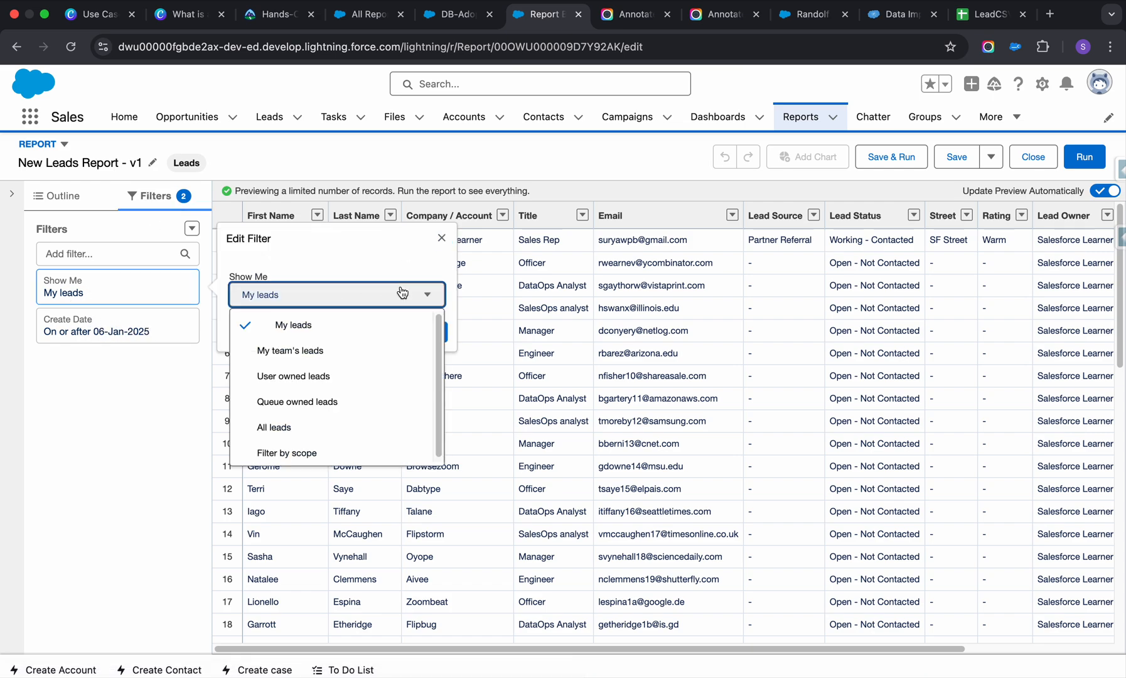
click(287, 427)
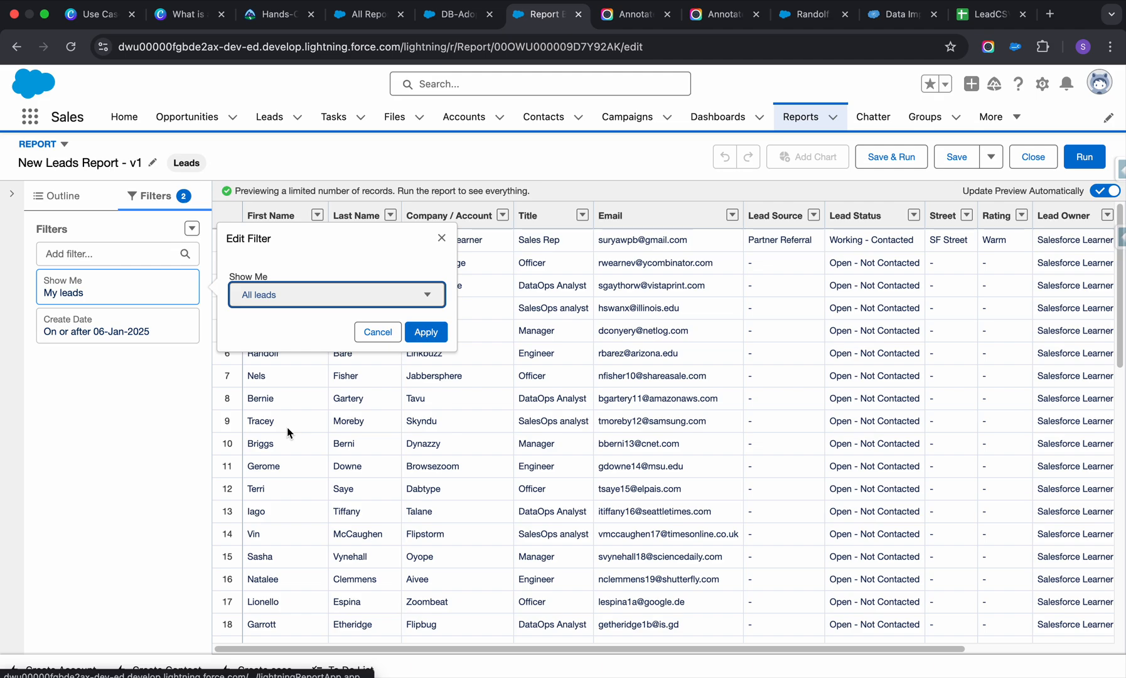
click(430, 333)
scroll(613, 405, down, 10)
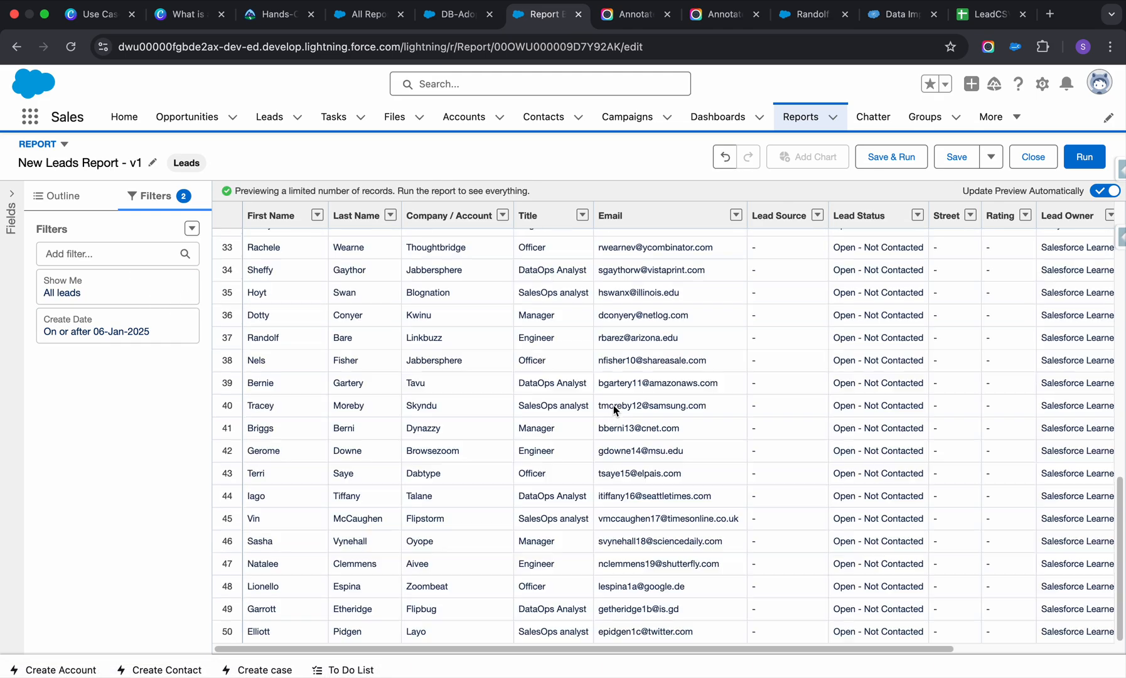
scroll(614, 405, up, 10)
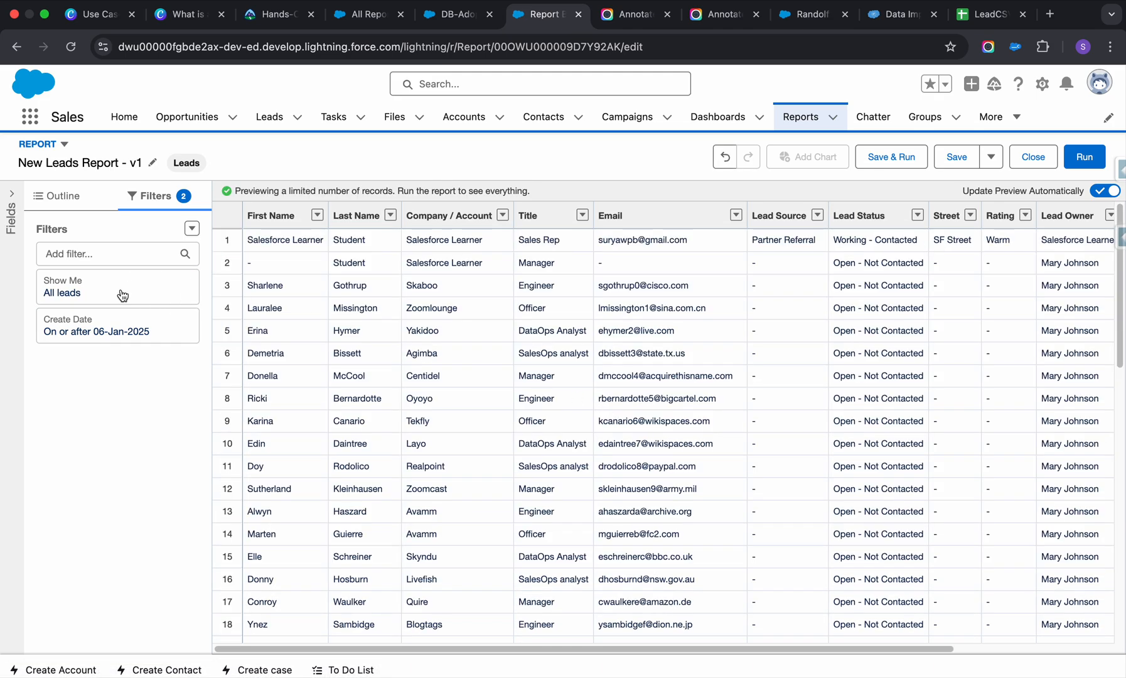
Set the Create Date filter's range to Previous FY.
click(157, 325)
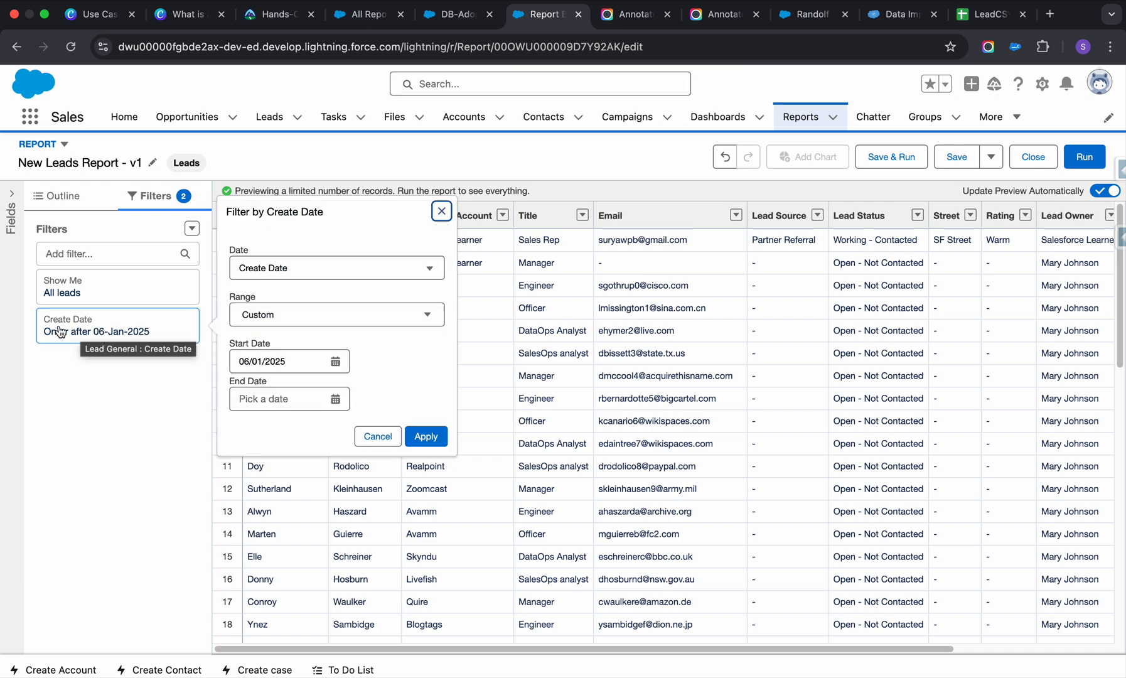
click(324, 317)
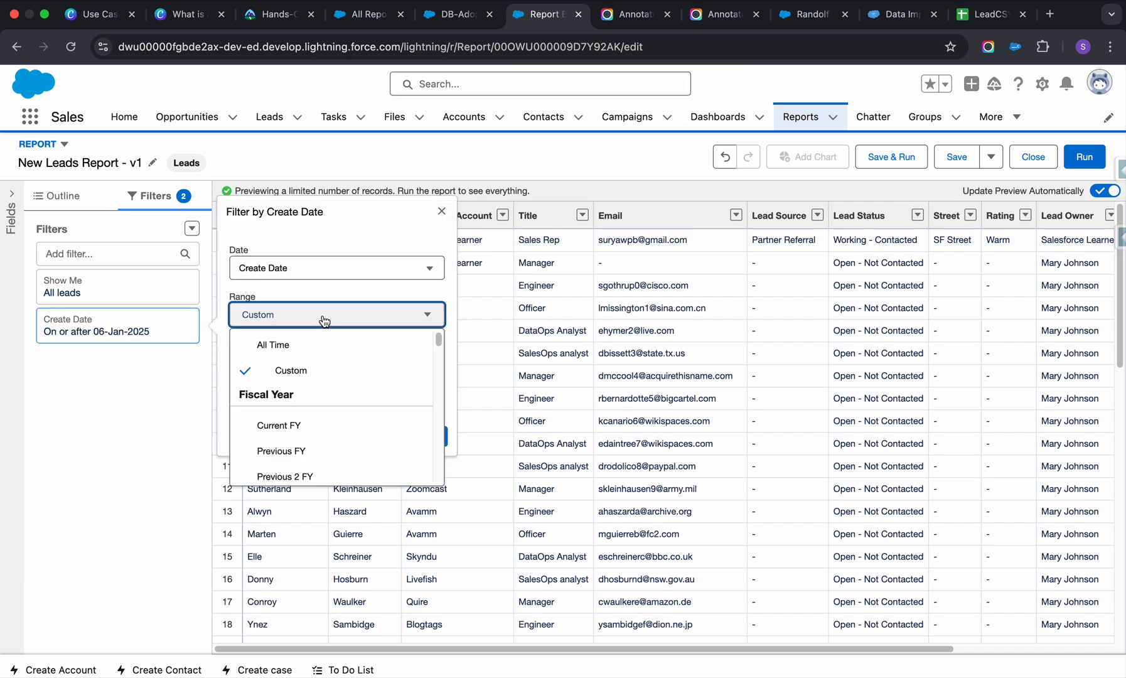
scroll(314, 370, down, 2)
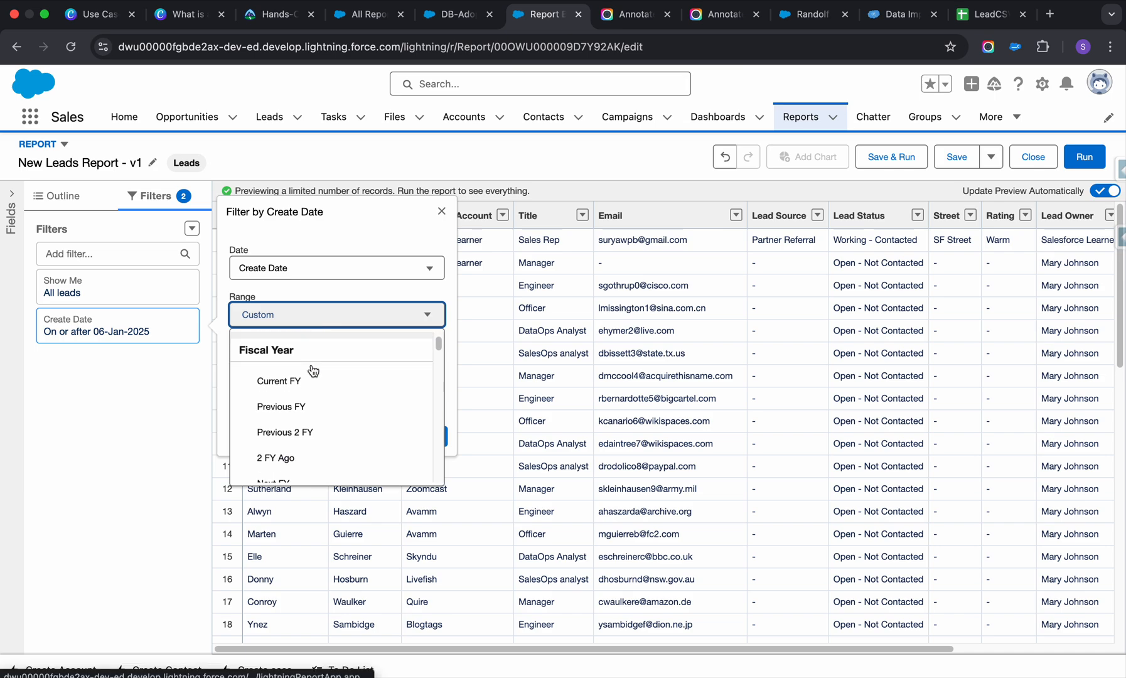
click(300, 406)
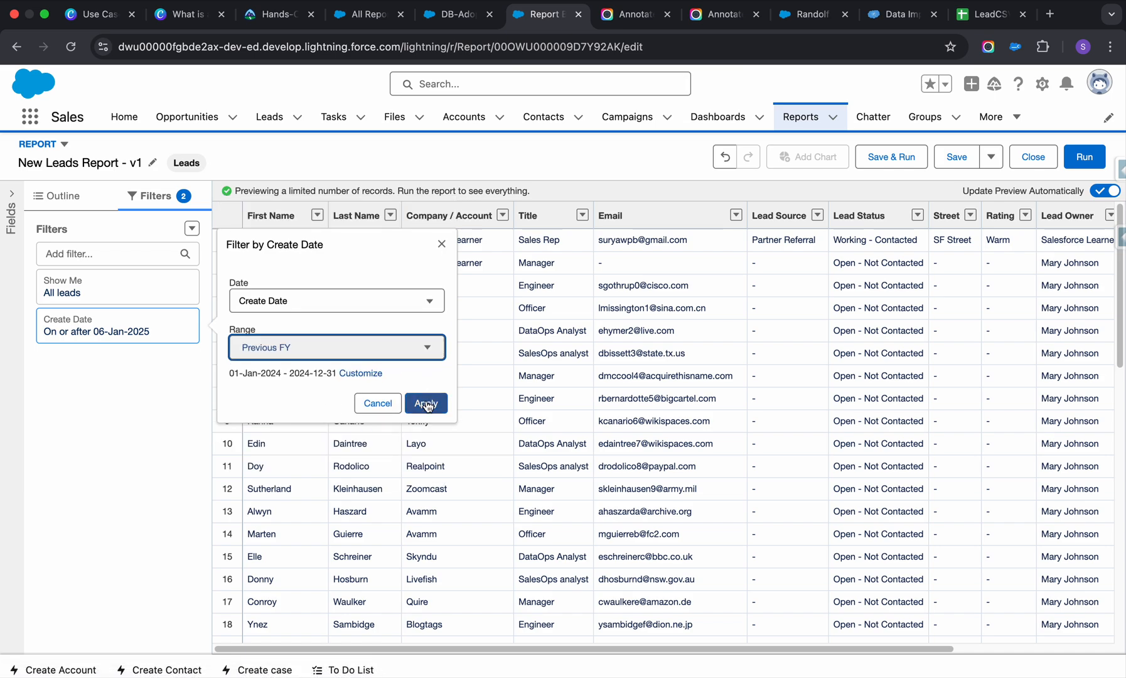
click(427, 403)
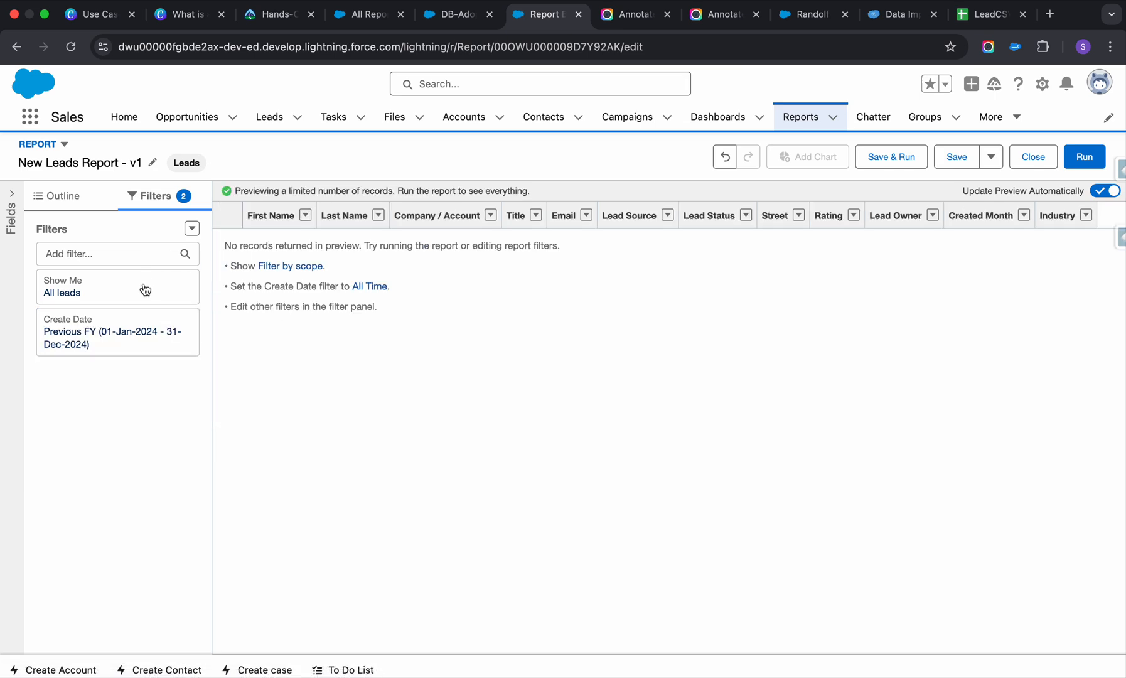
Set the Create Date filter's range to Current FY and look through the previewed leads.
click(134, 345)
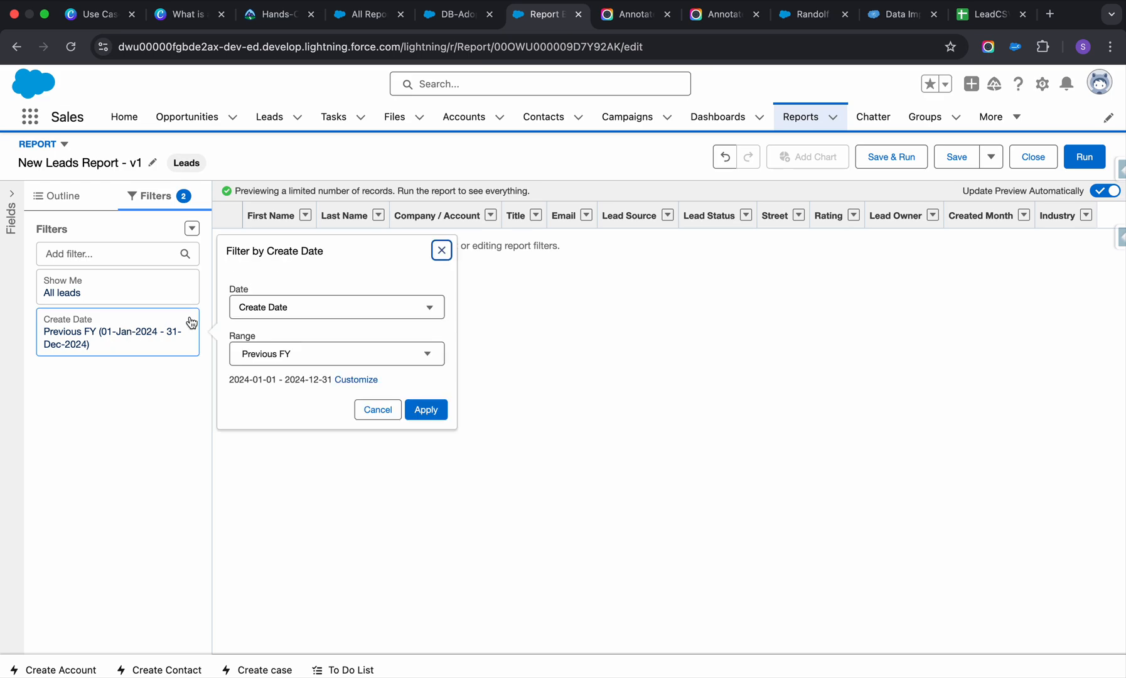
click(304, 353)
scroll(328, 477, down, 2)
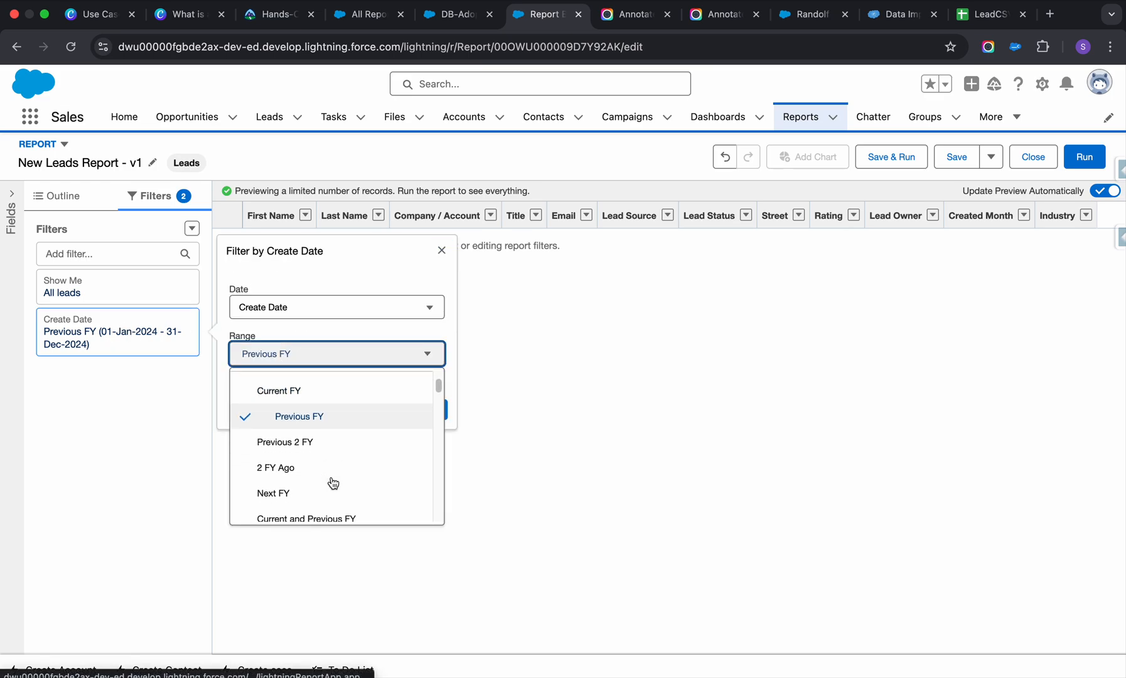
scroll(295, 398, up, 3)
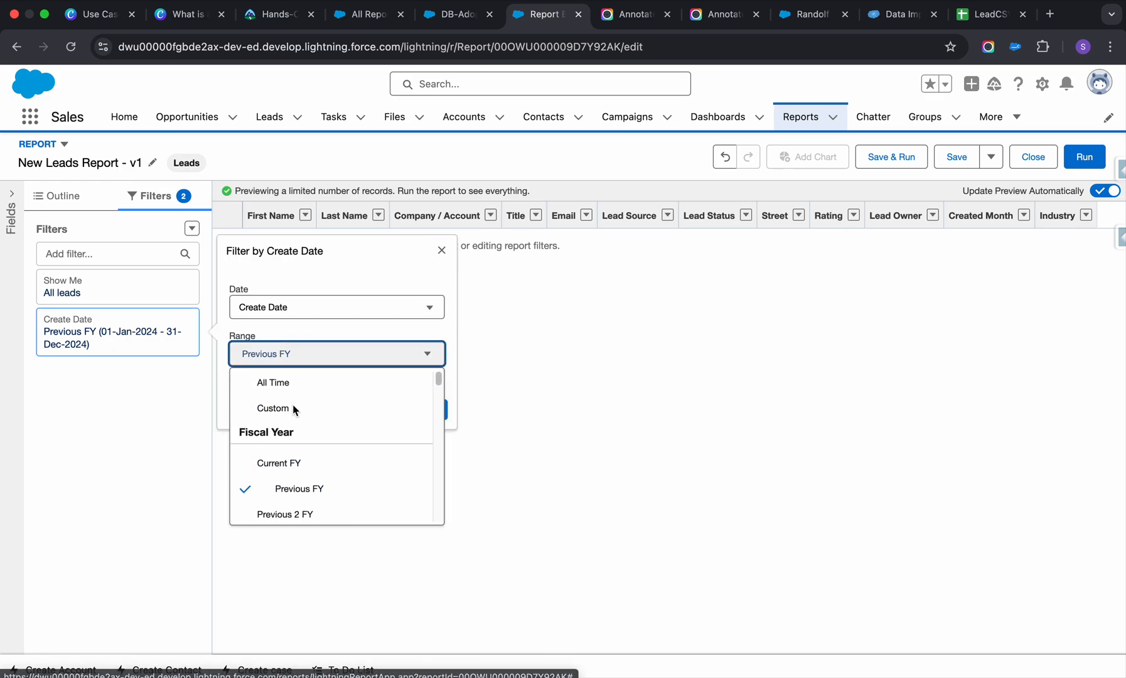
click(294, 468)
click(426, 409)
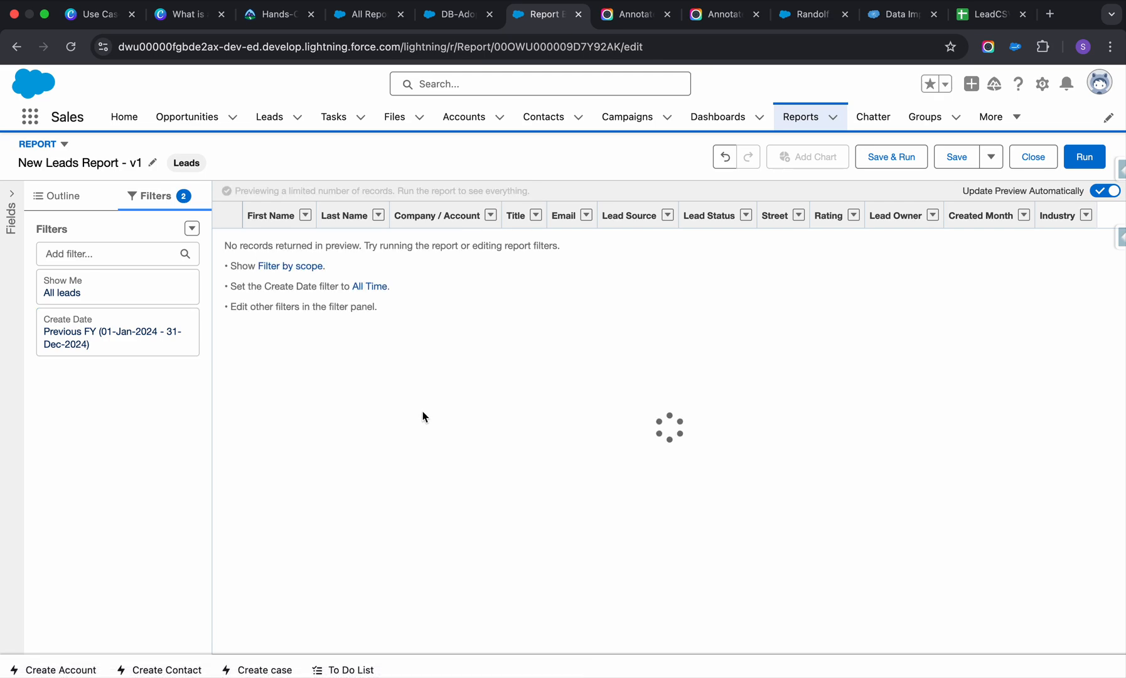
scroll(442, 449, down, 10)
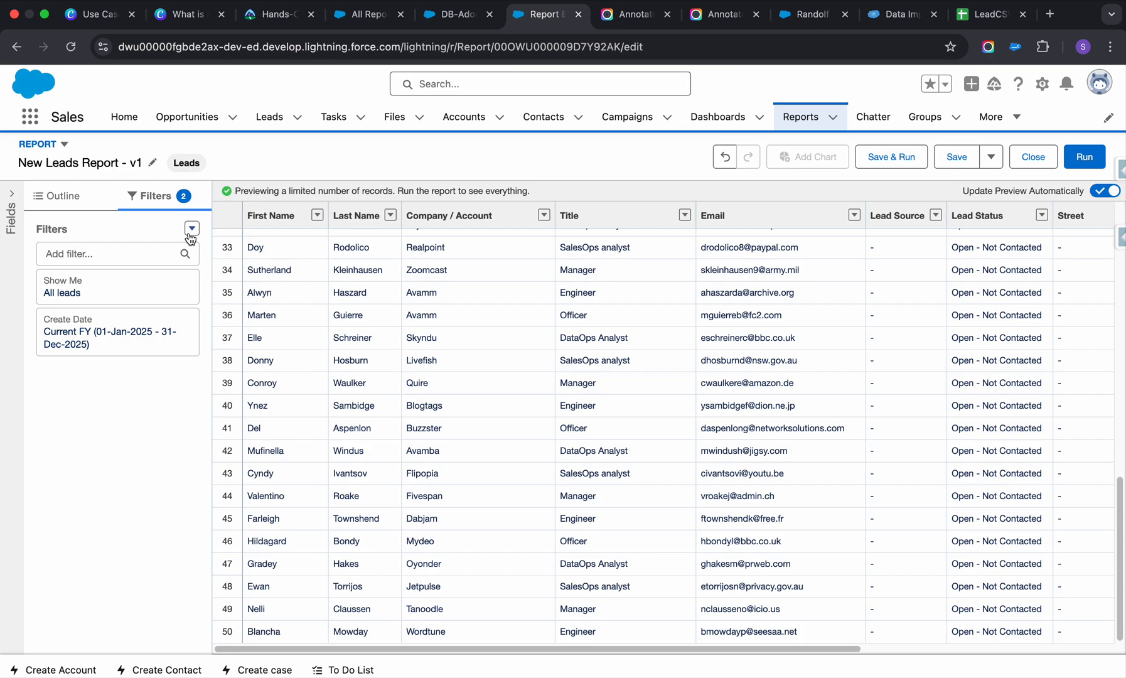
Add an Industry filter with the equals operator and select Agriculture, Apparel, Banking and Biotechnology.
click(163, 253)
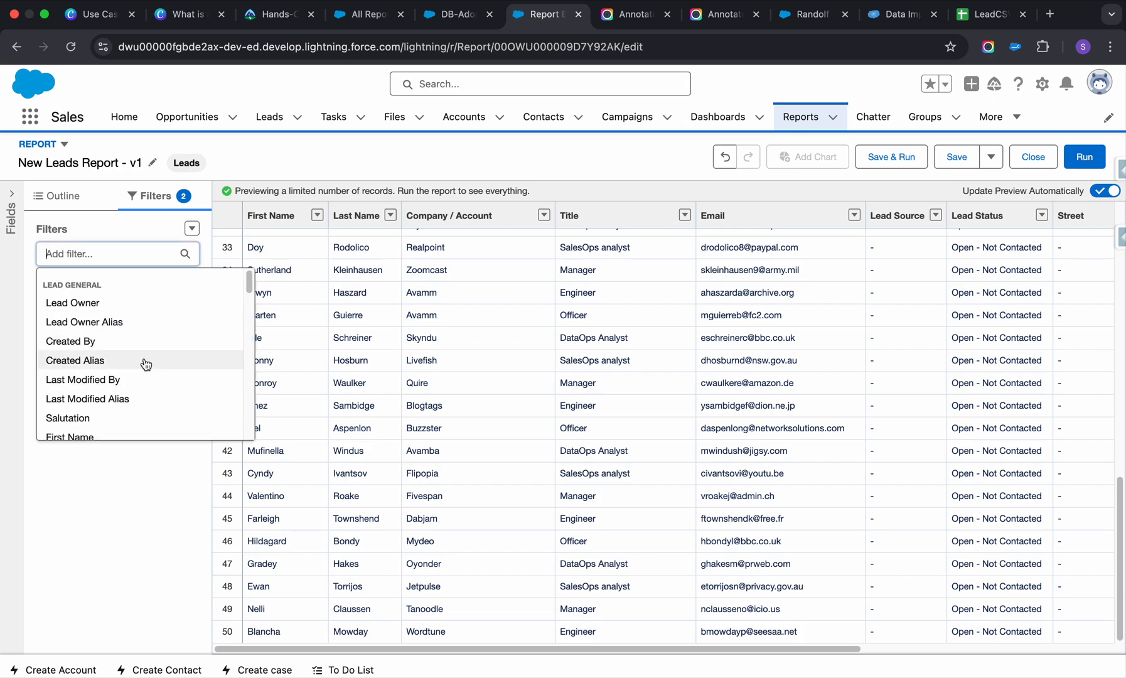
scroll(143, 360, down, 4)
click(73, 376)
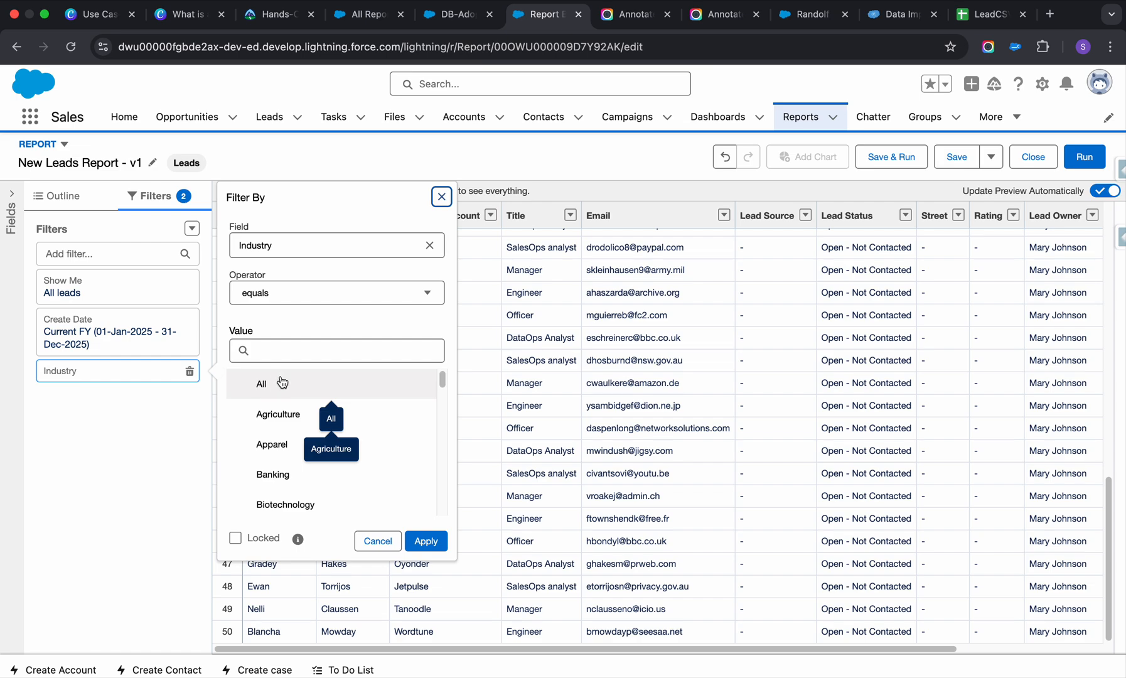
scroll(281, 383, down, 3)
scroll(270, 386, up, 3)
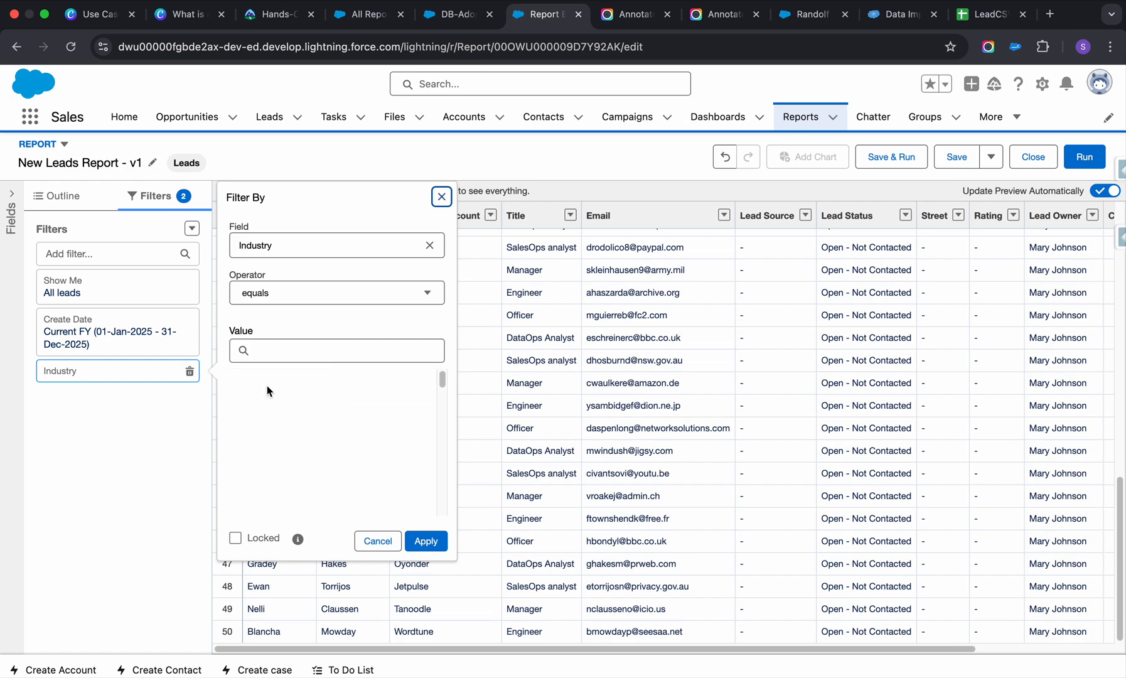
click(278, 417)
click(274, 446)
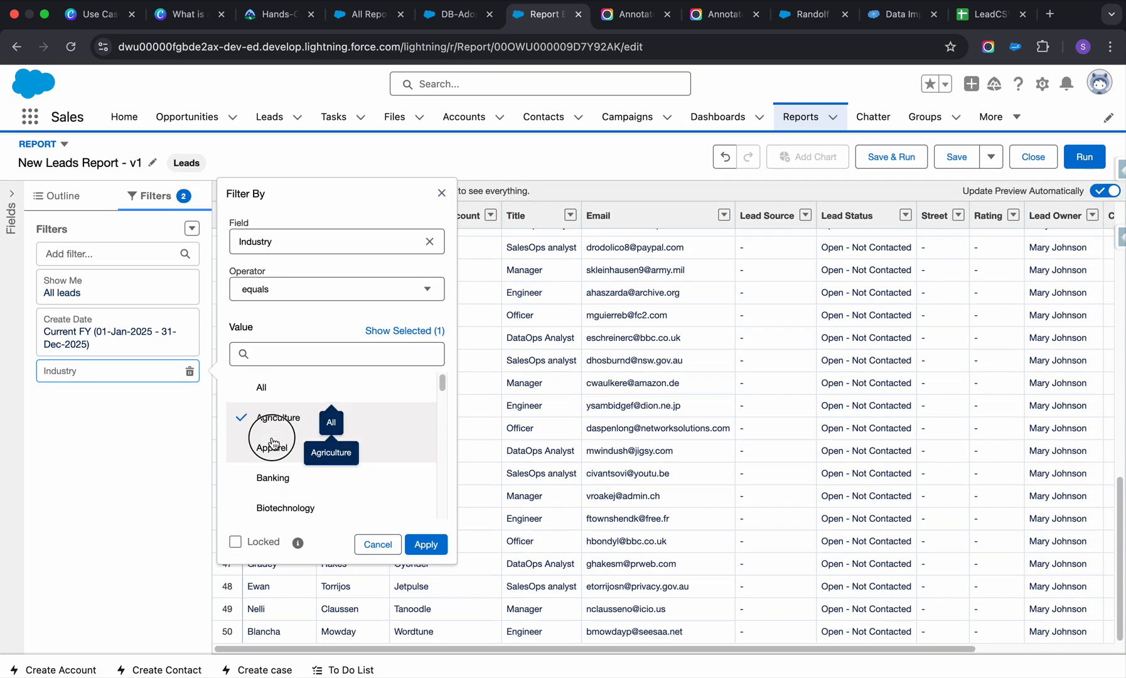
click(274, 476)
click(278, 508)
Include Construction, Consulting and Education in the Industry filter, apply it, and save and run the report.
scroll(278, 510, down, 3)
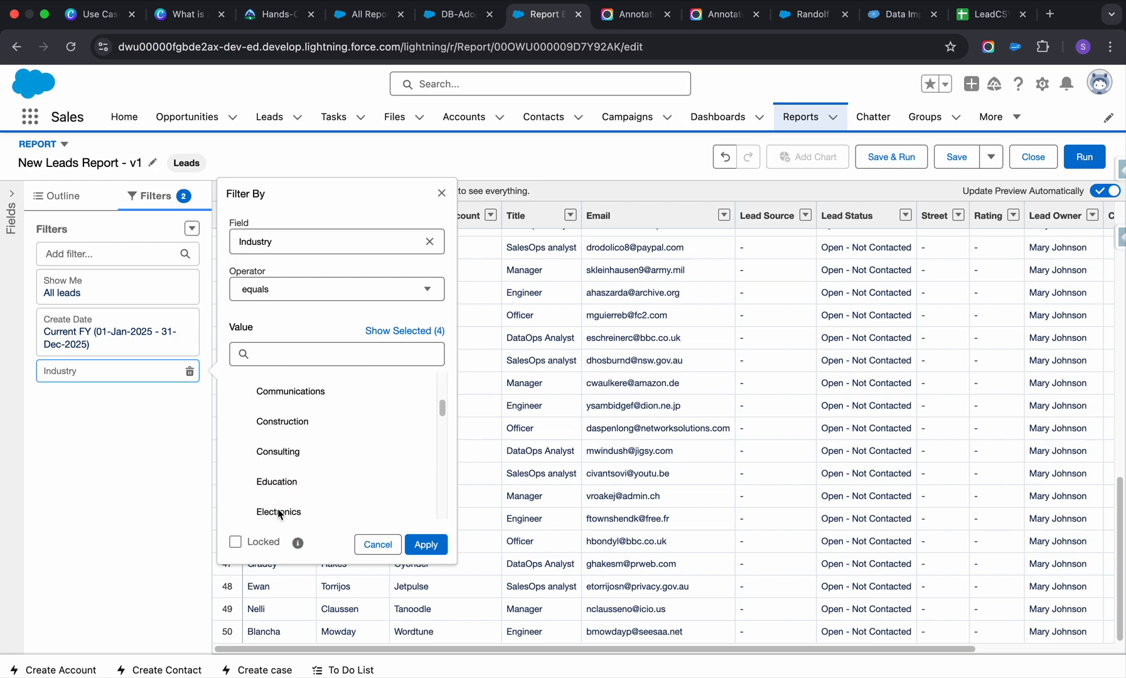
click(276, 481)
click(282, 450)
click(282, 421)
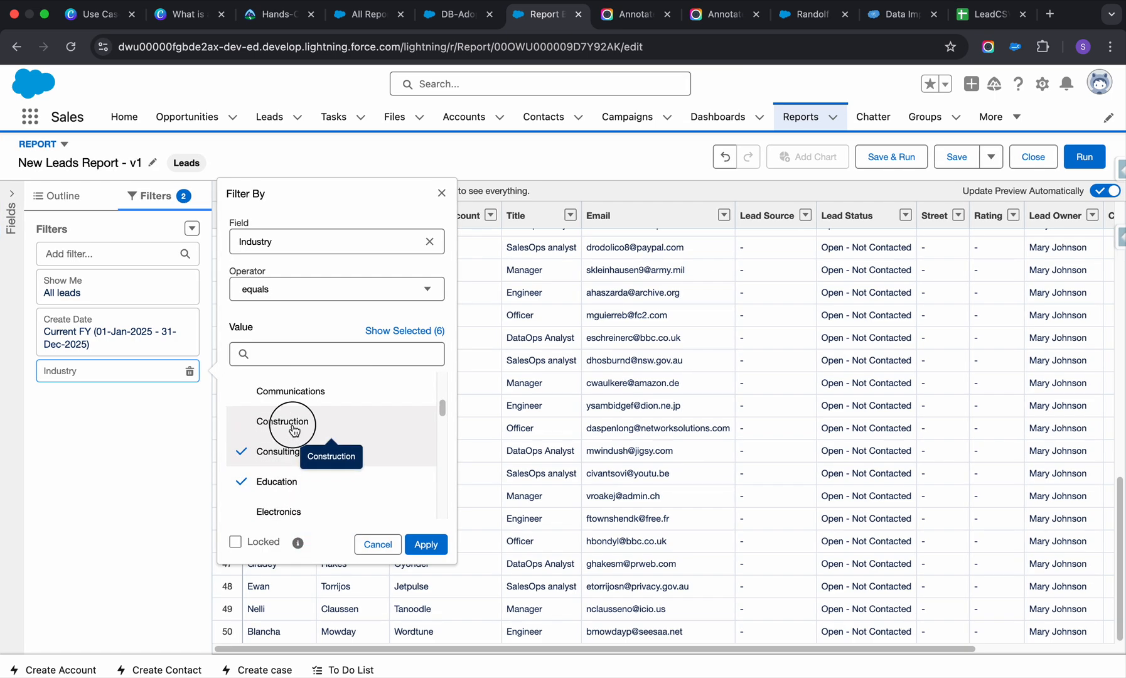
click(426, 544)
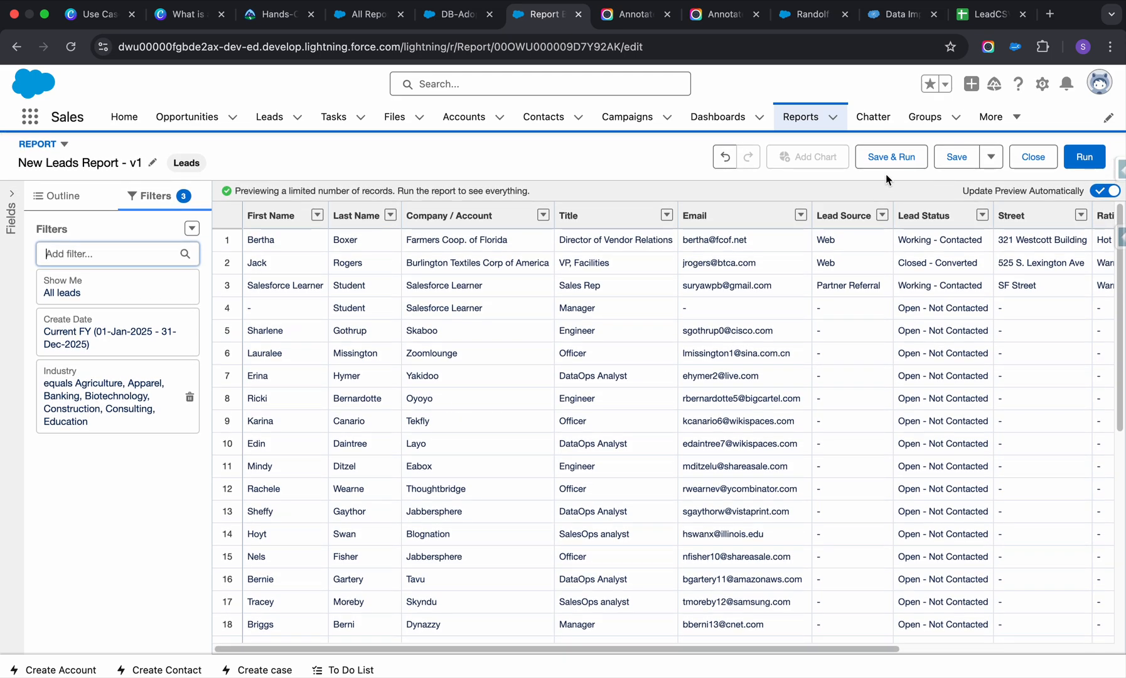
click(887, 160)
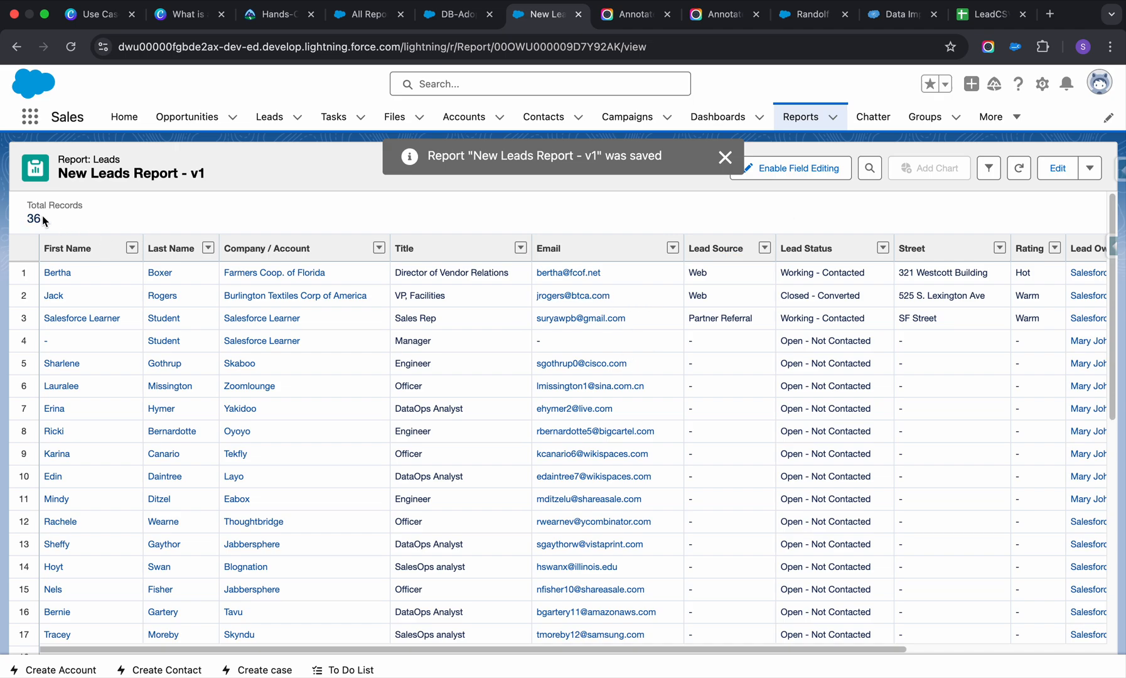
Look through the saved report's leads, reopen the report for editing and add a filter on the Title field.
scroll(360, 382, down, 6)
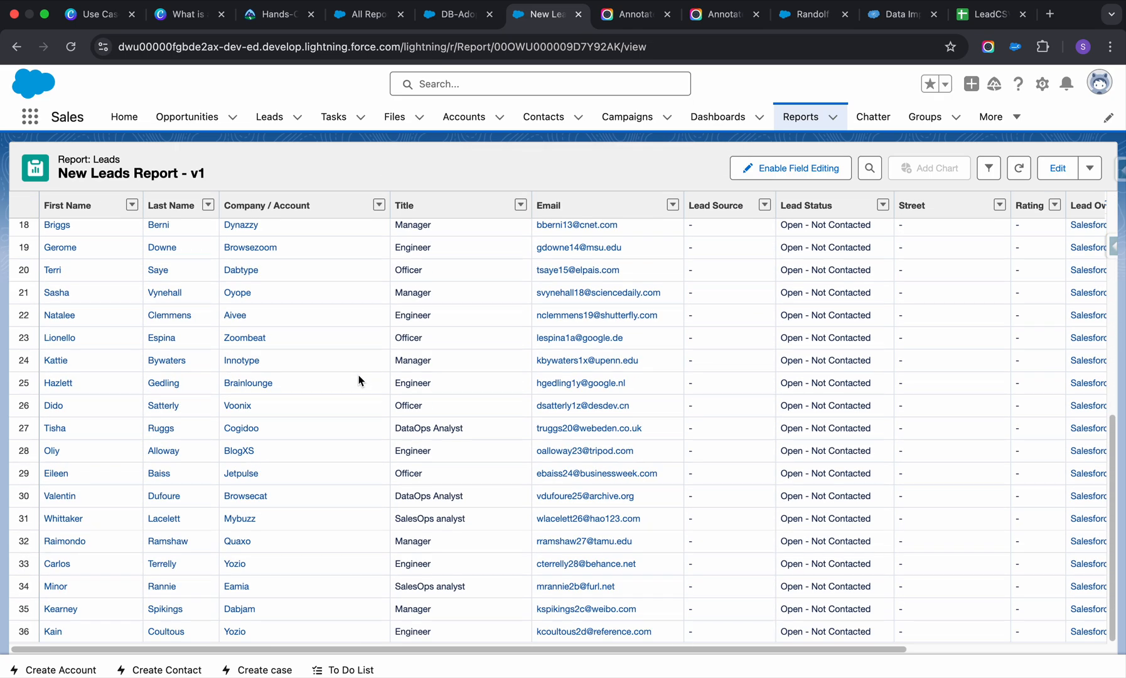
scroll(359, 381, up, 6)
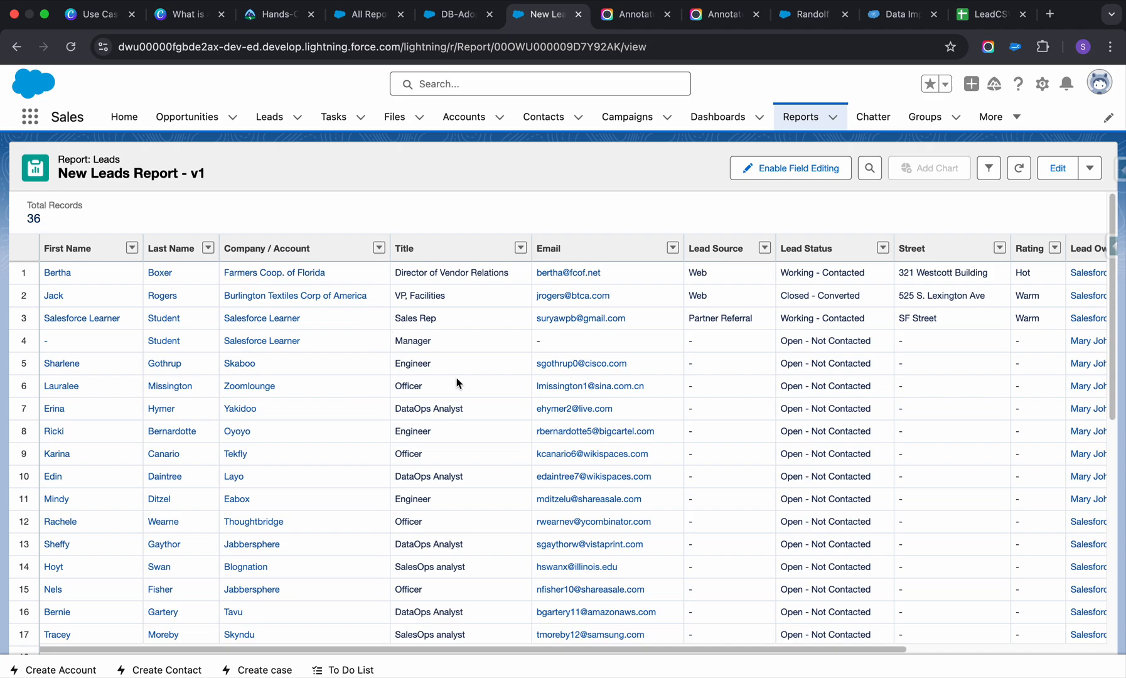
scroll(471, 379, down, 6)
click(1059, 169)
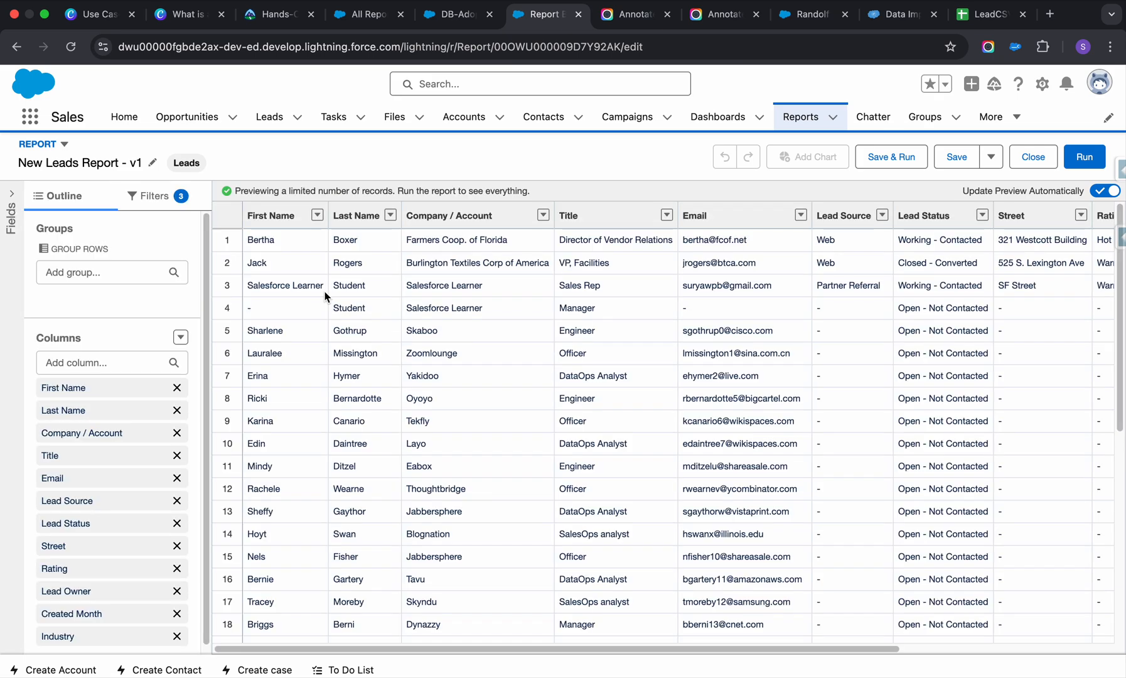
click(157, 210)
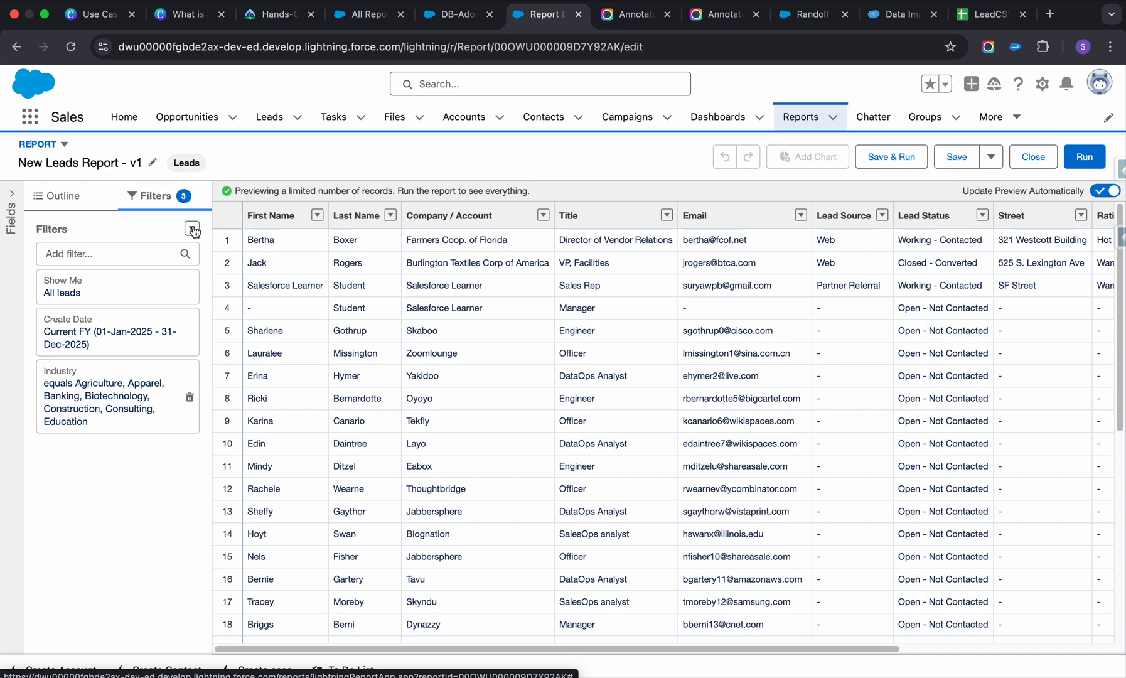
click(118, 254)
text(tit)
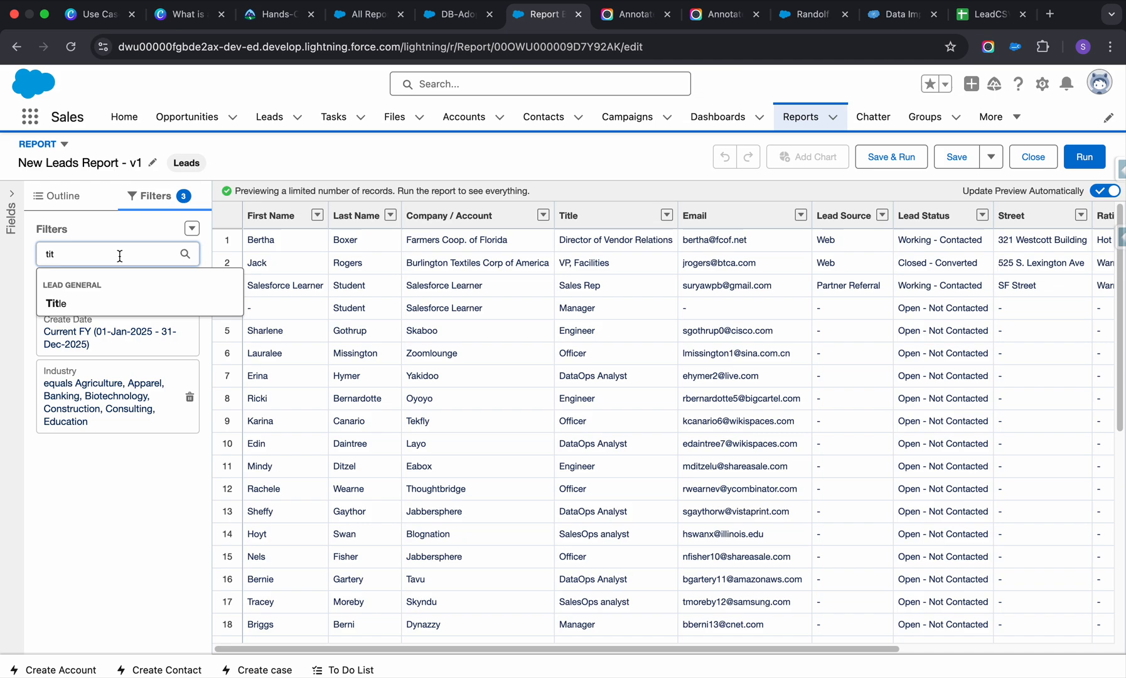
click(94, 303)
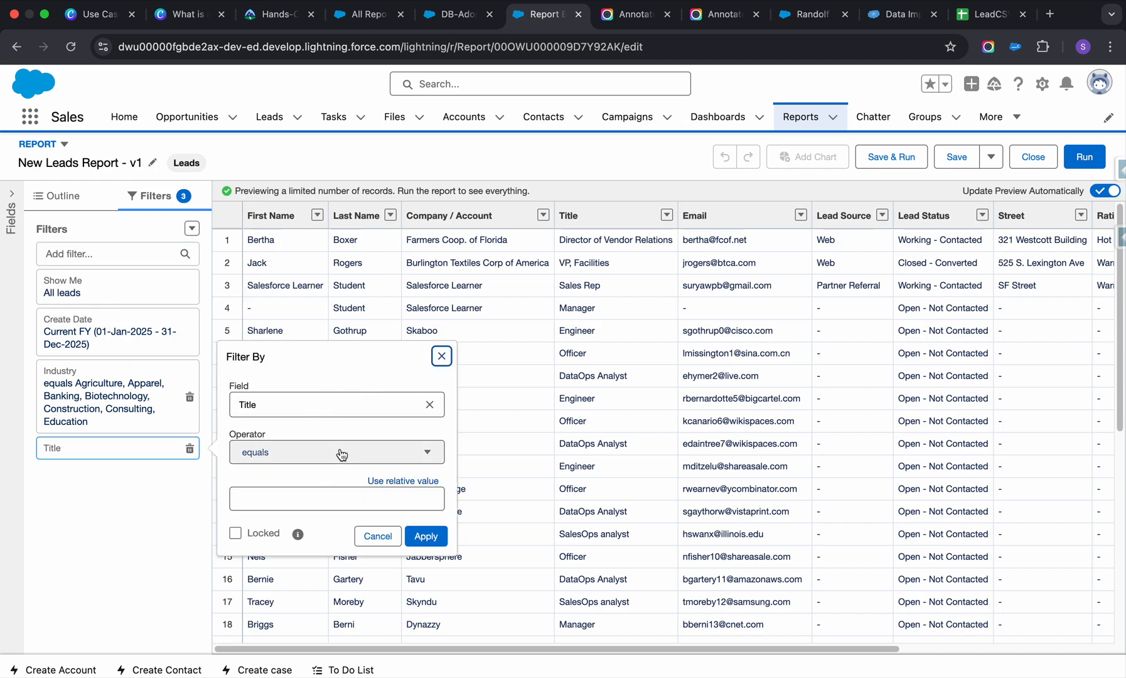
Review the Title filter's operators, keep equals, set the value to Sales Rep and apply the filter.
click(299, 495)
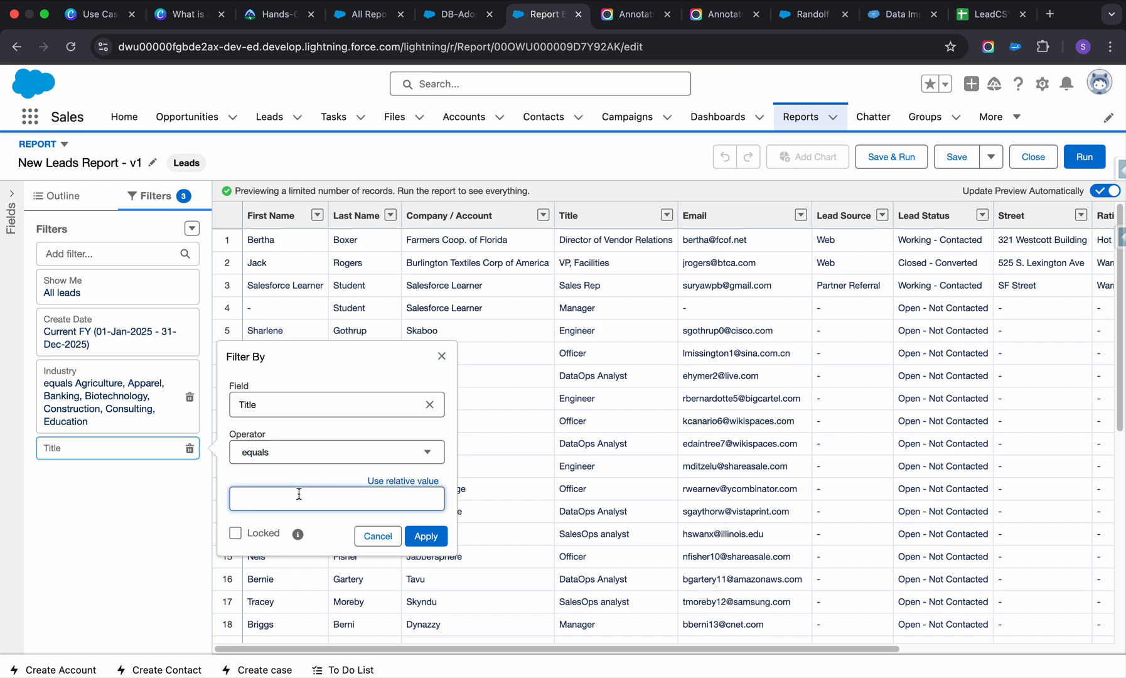
click(327, 453)
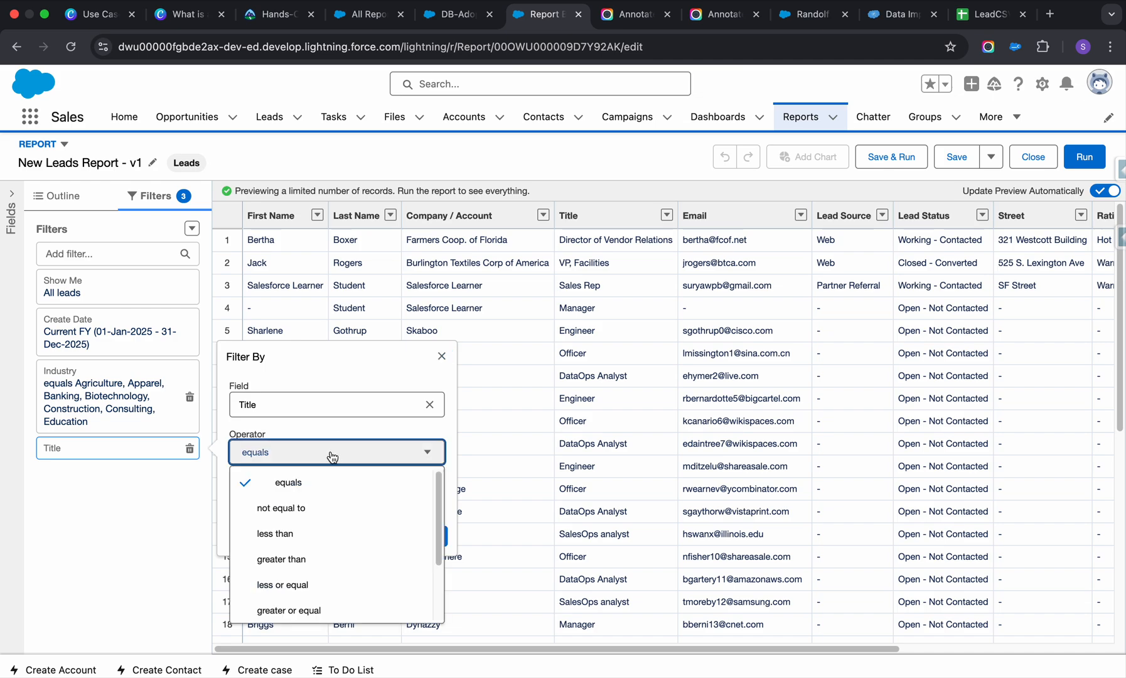
scroll(297, 532, down, 2)
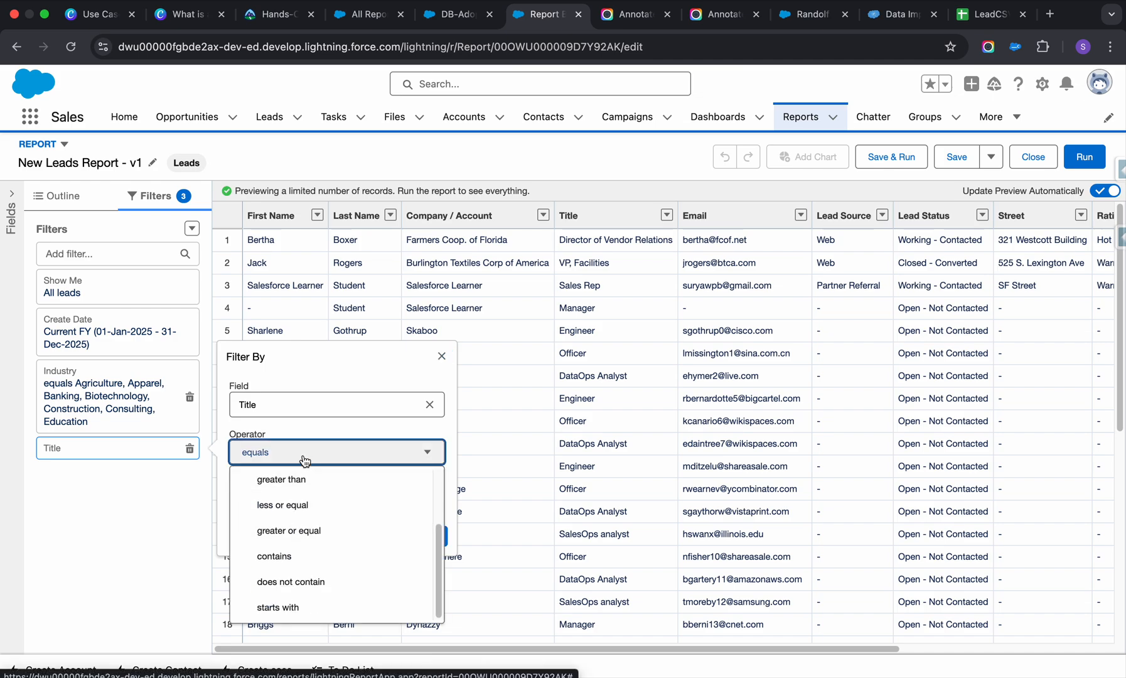
scroll(297, 515, up, 3)
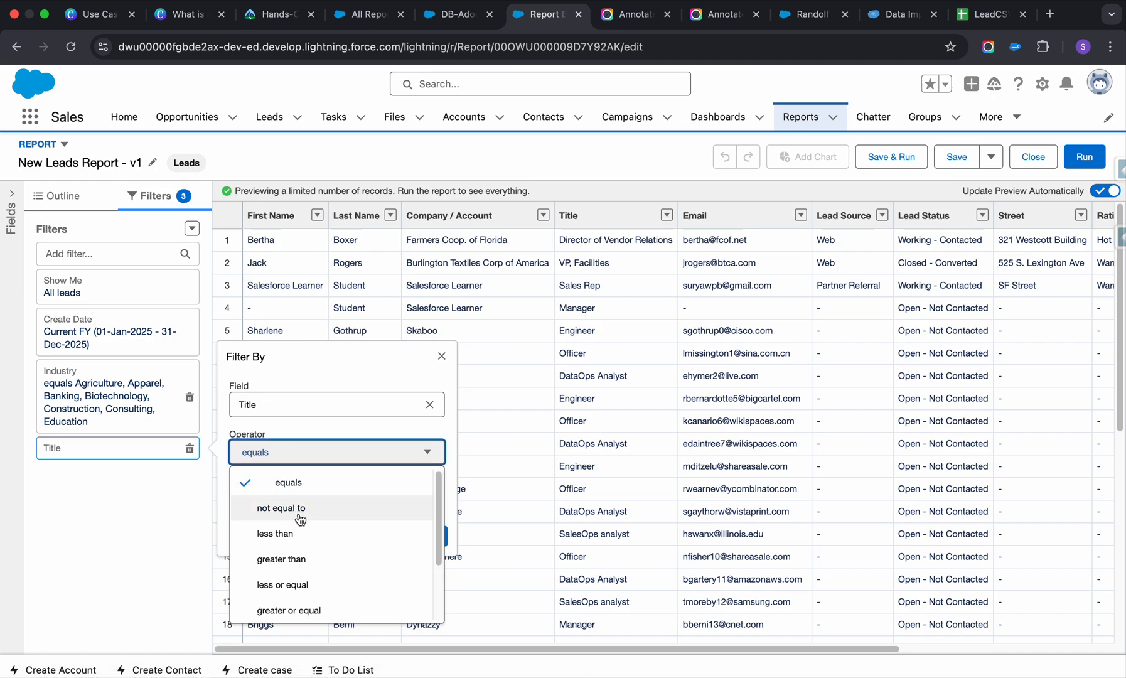
scroll(295, 516, down, 2)
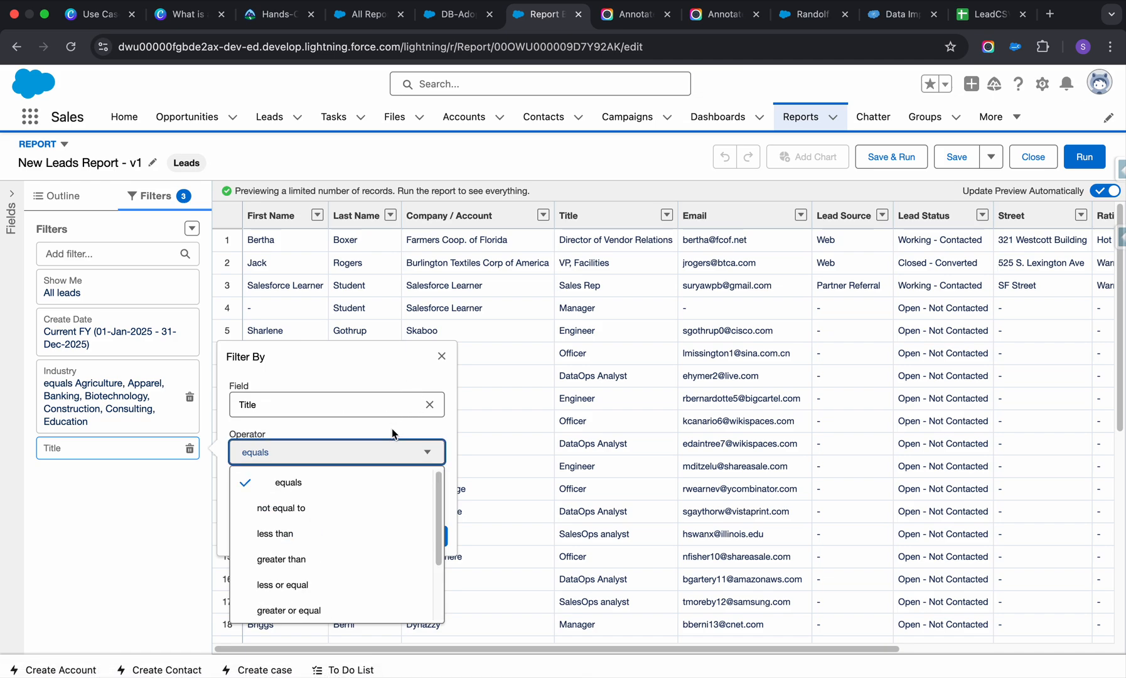
click(445, 427)
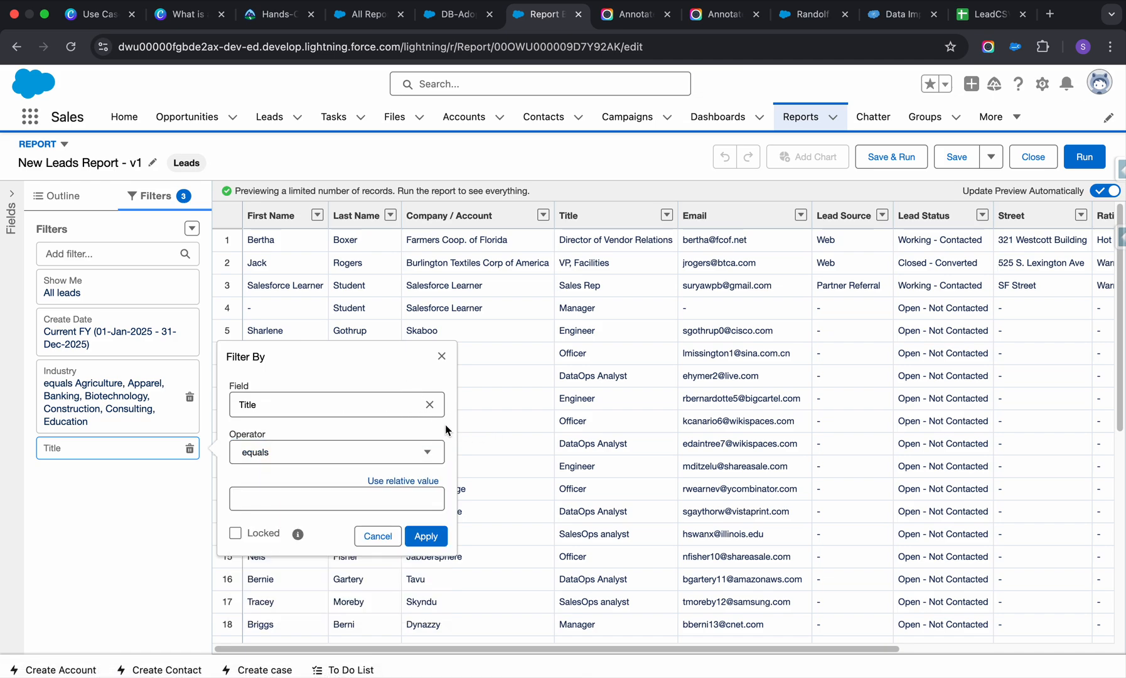
click(328, 507)
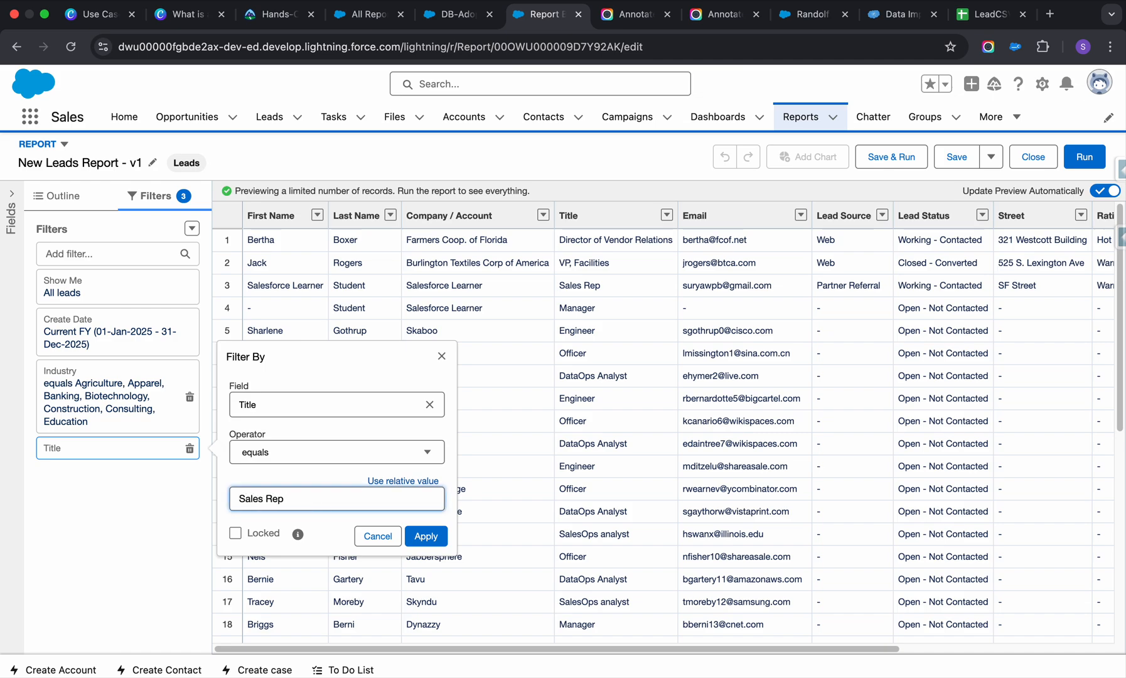
click(425, 536)
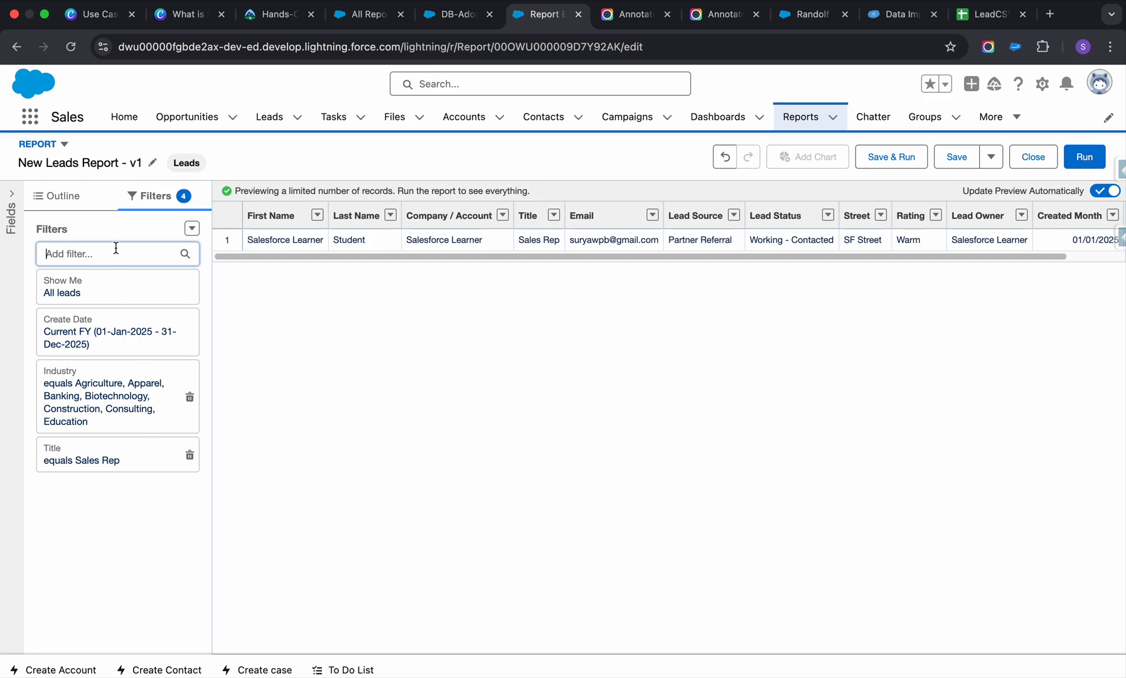
Add a second Title filter with the equals operator and the value Engineer, and apply it.
click(116, 248)
text(Titl)
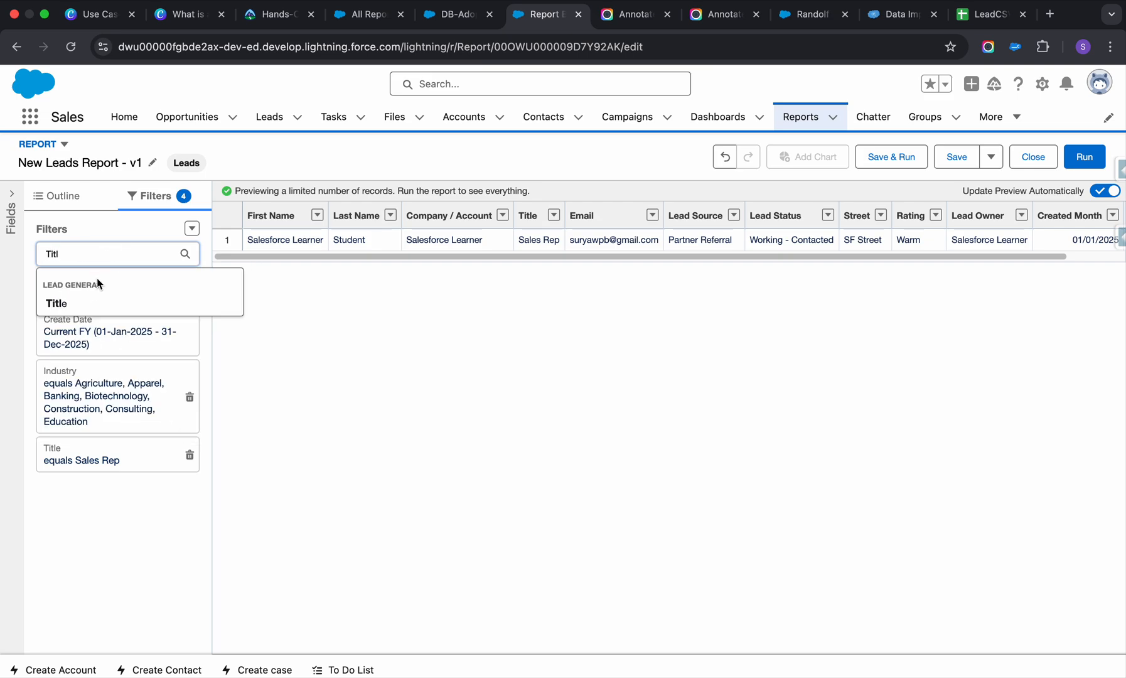
click(90, 300)
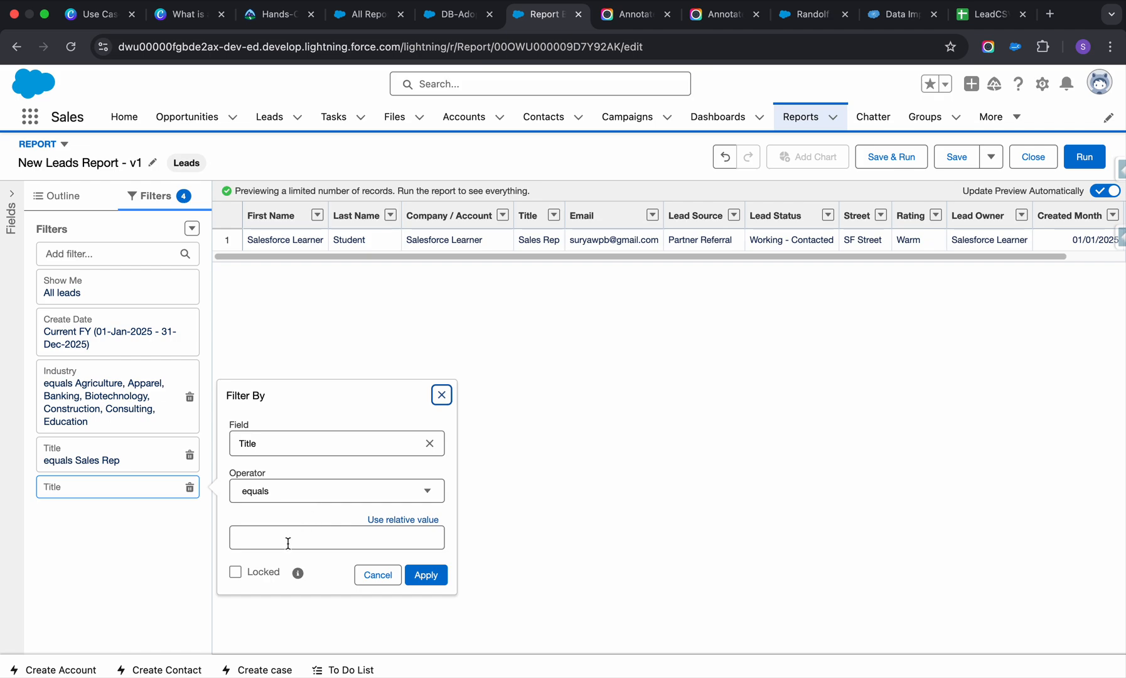
click(288, 543)
text(Engineer)
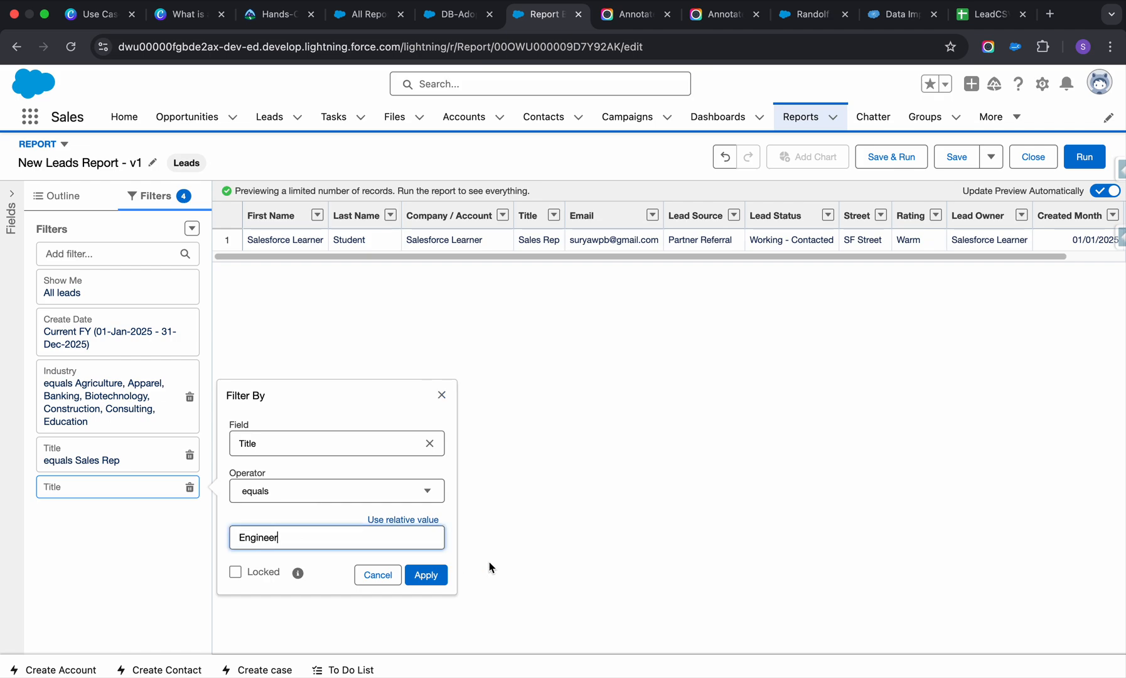
click(427, 576)
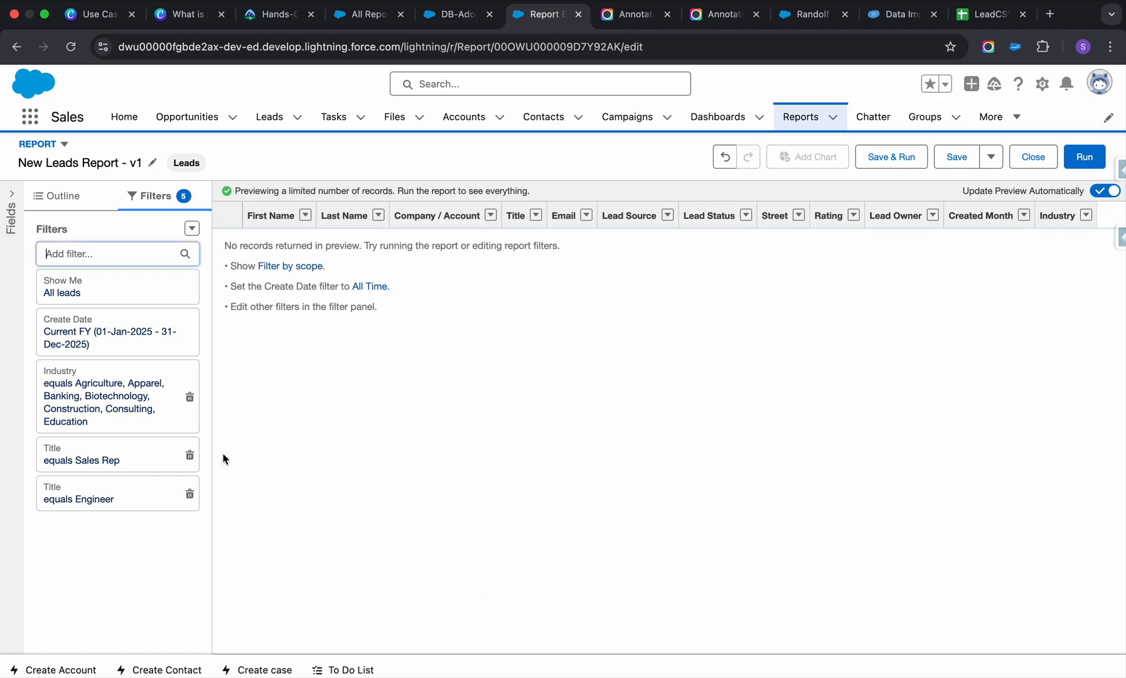
Add filter logic to the report and extend its expression with an OR followed by filters 1 and 3 joined by AND in parentheses.
click(192, 228)
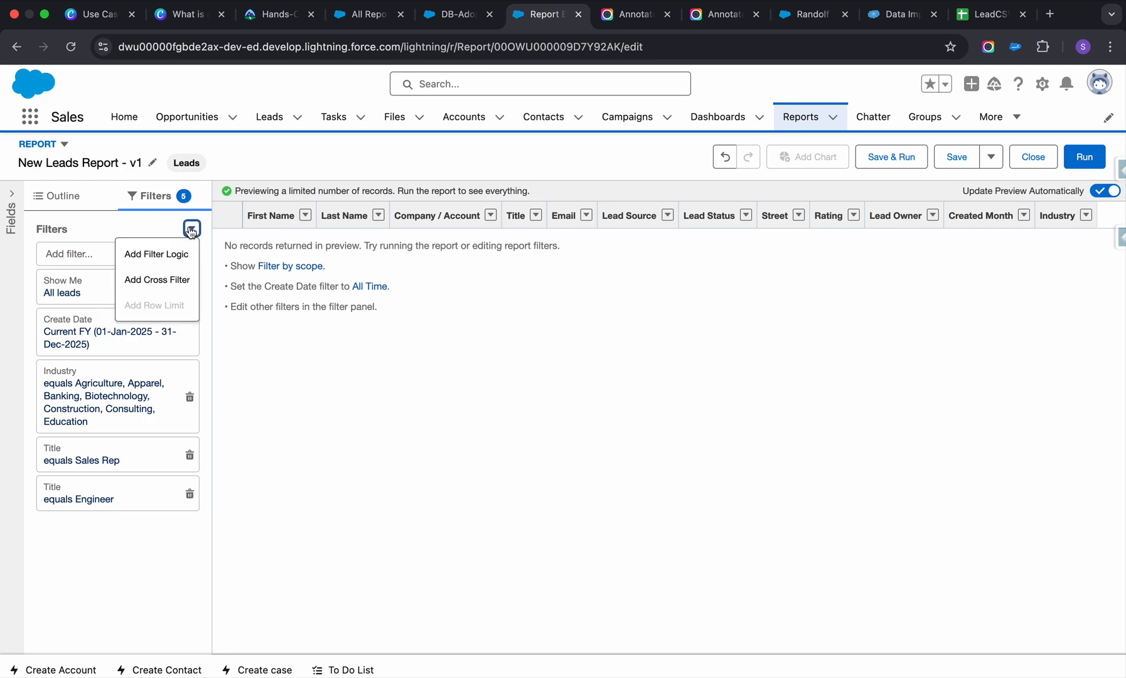
click(169, 256)
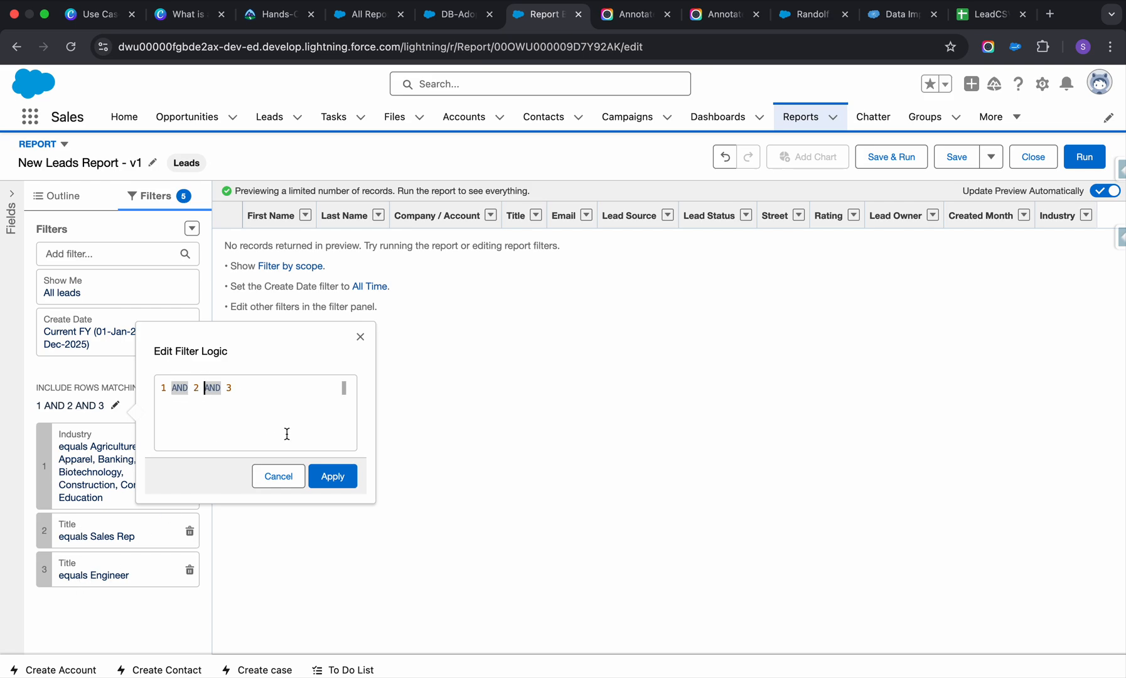
text(OR )
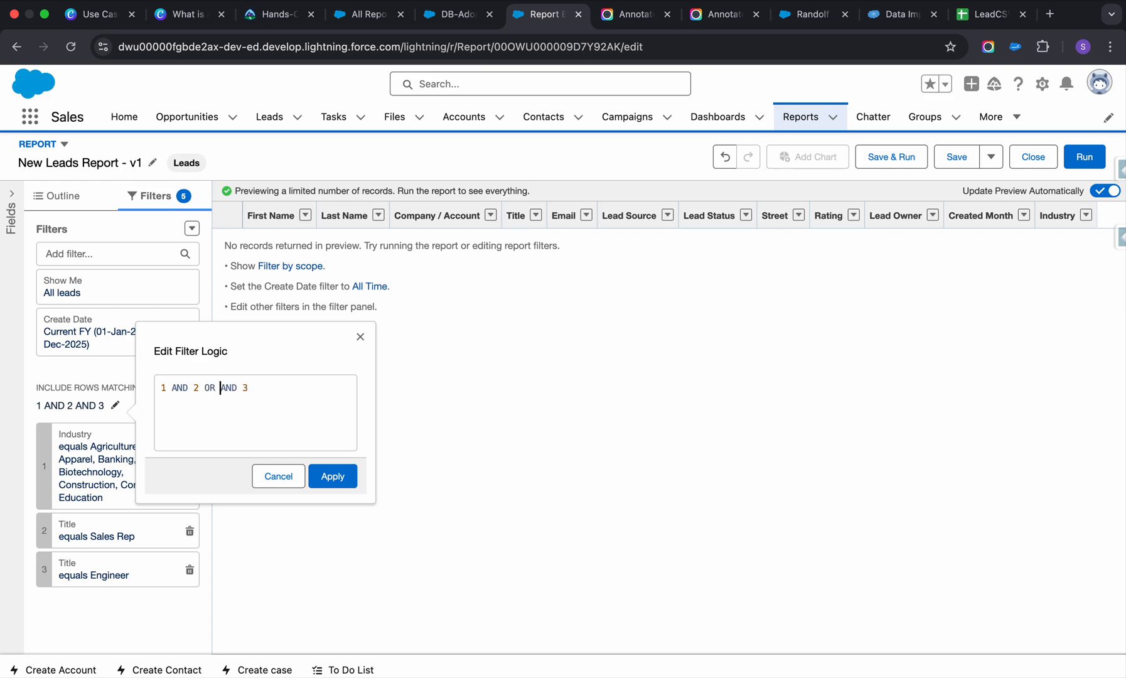
text(1)
key(Left)
text(()
click(276, 393)
text())
Group filters 1 and 2 in parentheses, correct the spacing and apply the filter logic (1 AND 2) OR (1 AND 3).
click(163, 388)
text(()
double_click(201, 388)
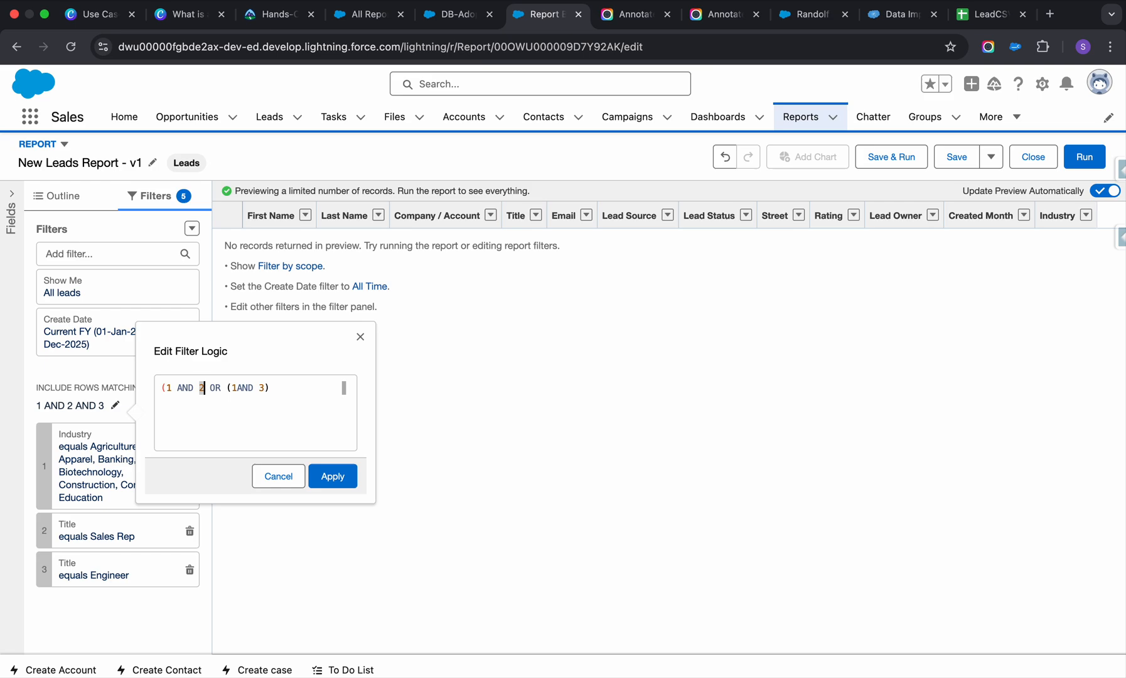
text())
click(228, 413)
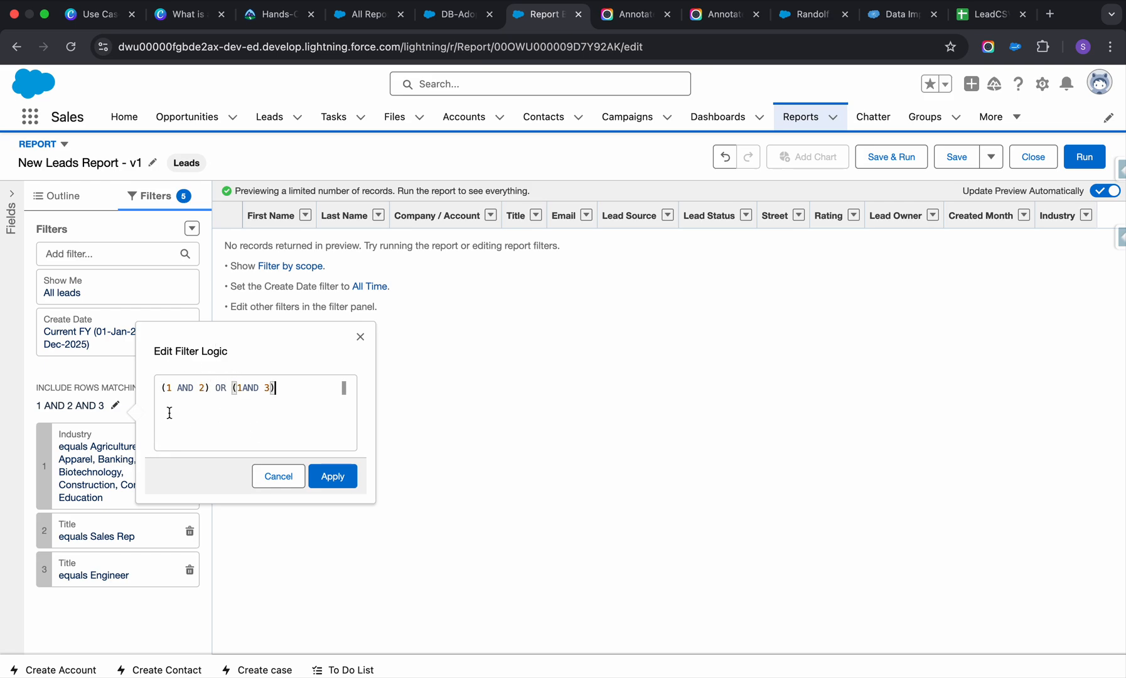
click(333, 476)
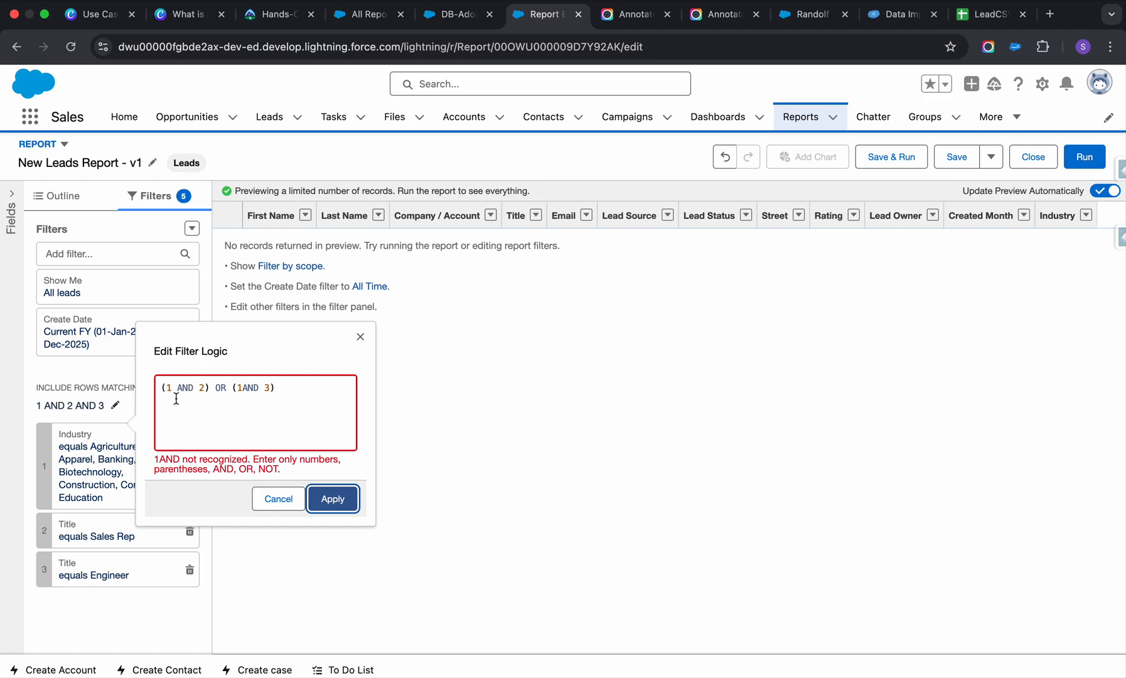
click(241, 387)
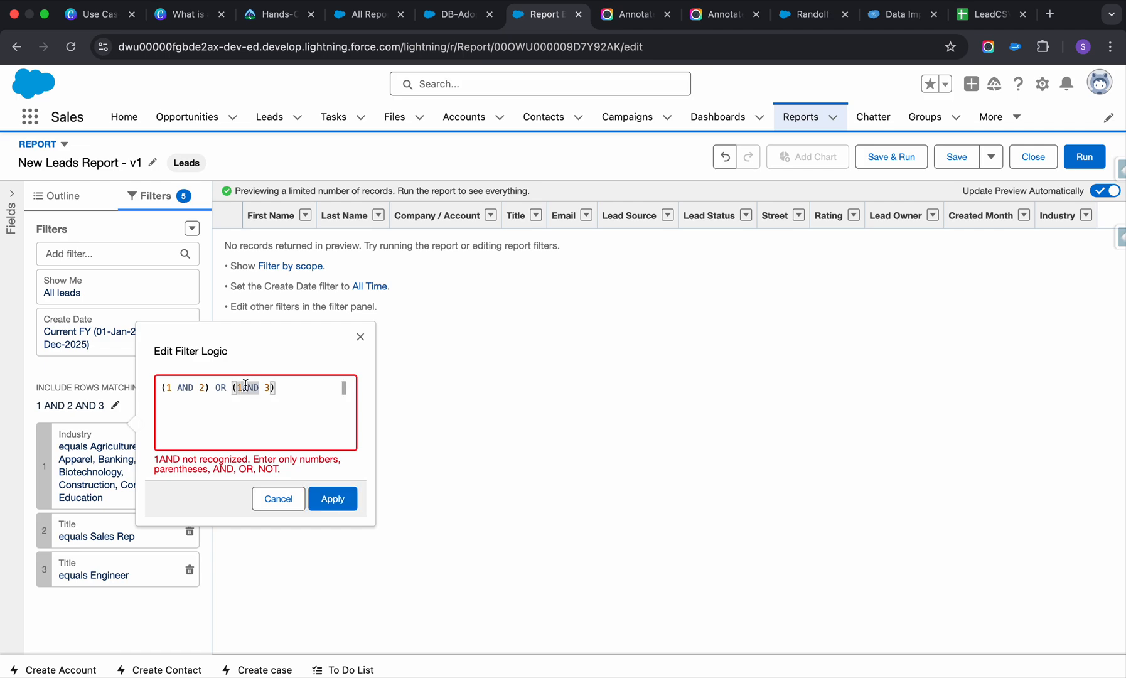
click(333, 476)
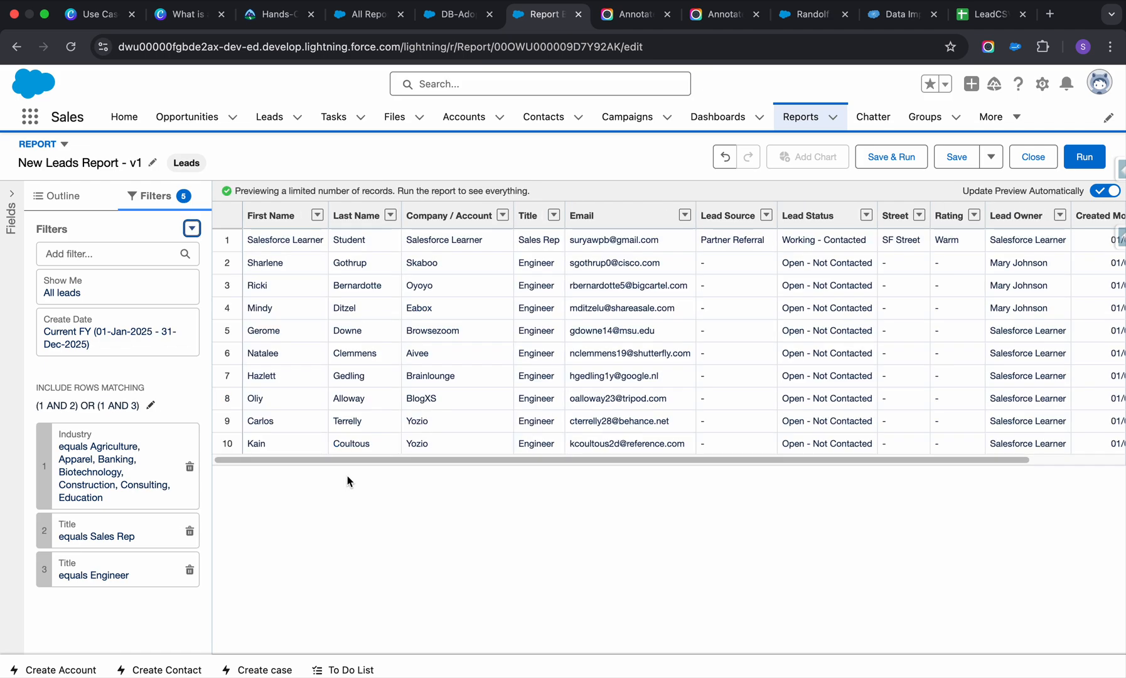
Save and run the report, and check the returned leads' Title and Industry columns.
scroll(545, 326, right, 3)
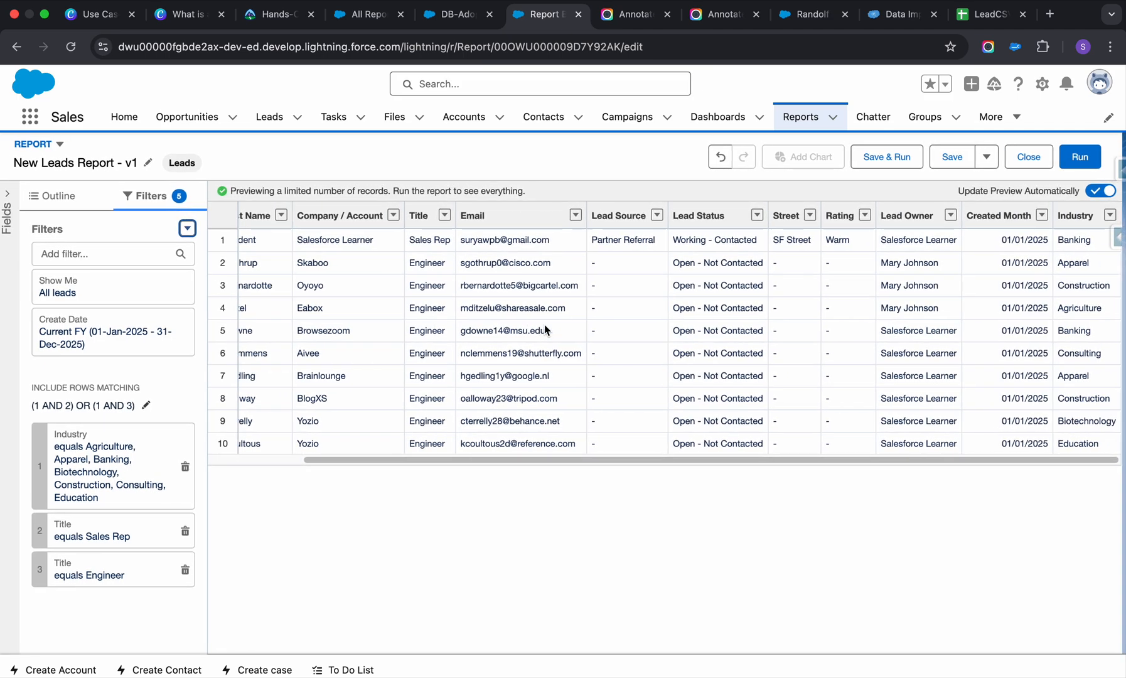
click(890, 157)
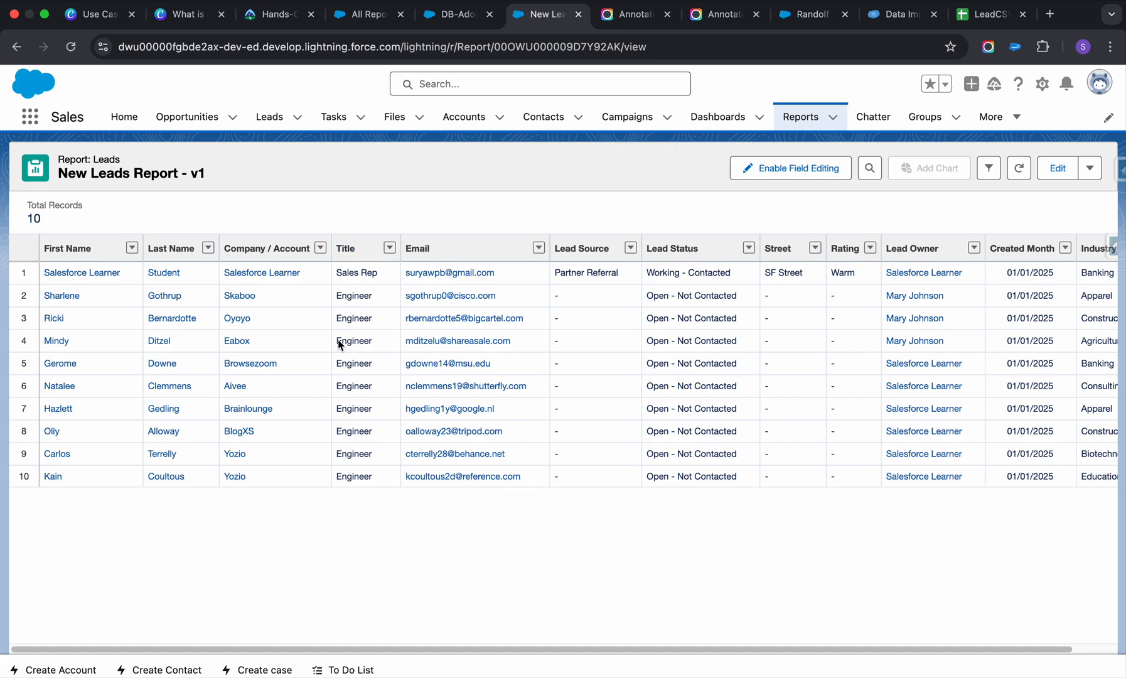
scroll(851, 300, right, 2)
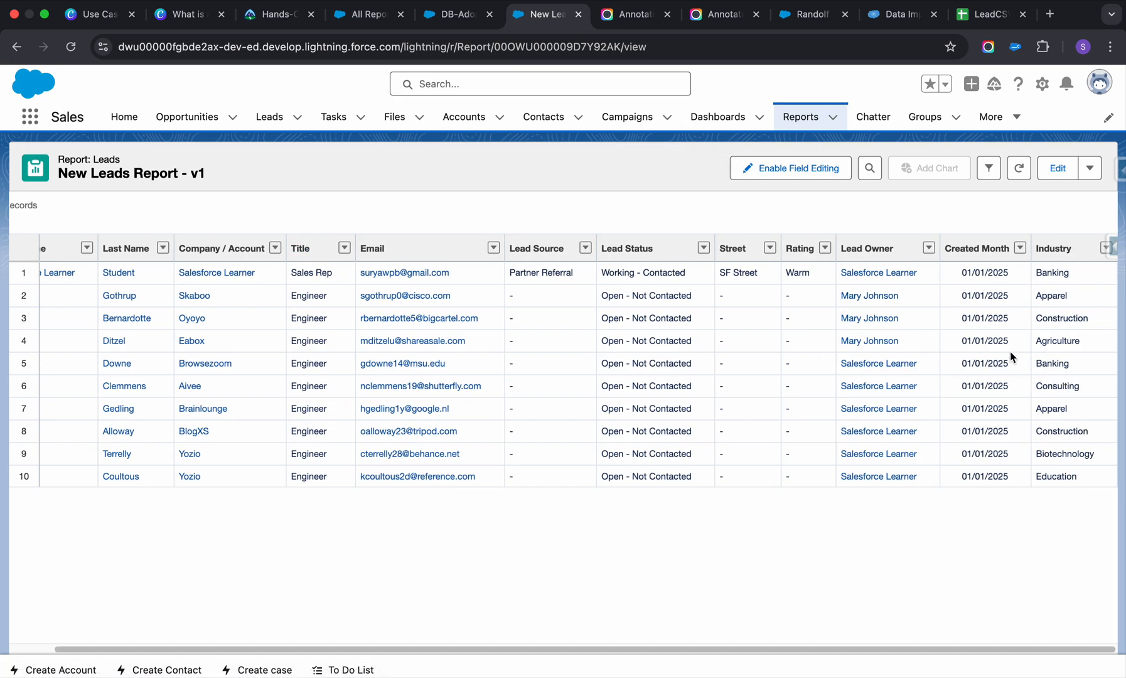
scroll(596, 370, left, 2)
scroll(598, 372, right, 2)
scroll(599, 375, left, 2)
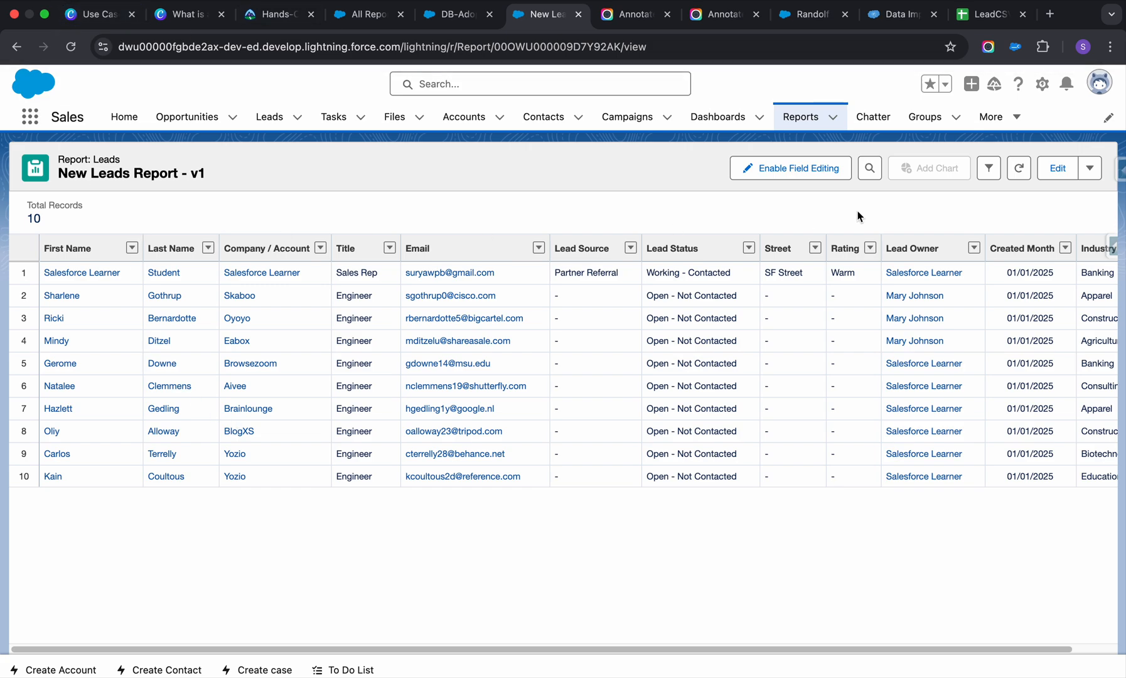
Reopen the report for editing and remove both Title filters and the Industry filter.
click(1058, 167)
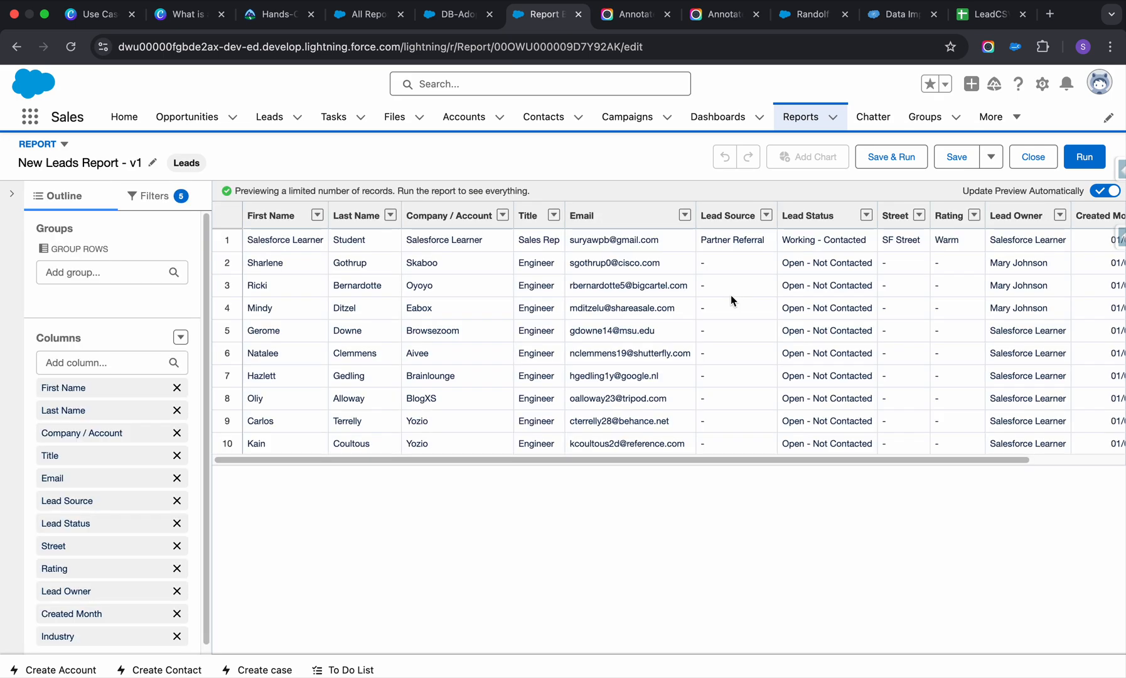
scroll(139, 449, down, 1)
click(147, 198)
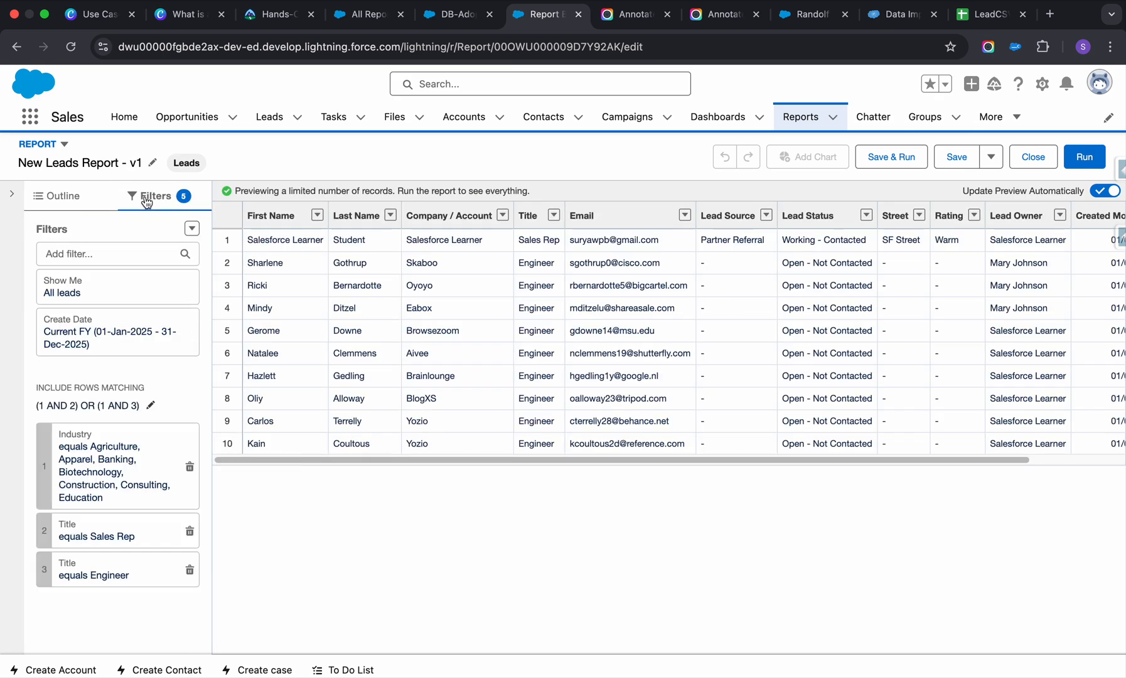
click(190, 531)
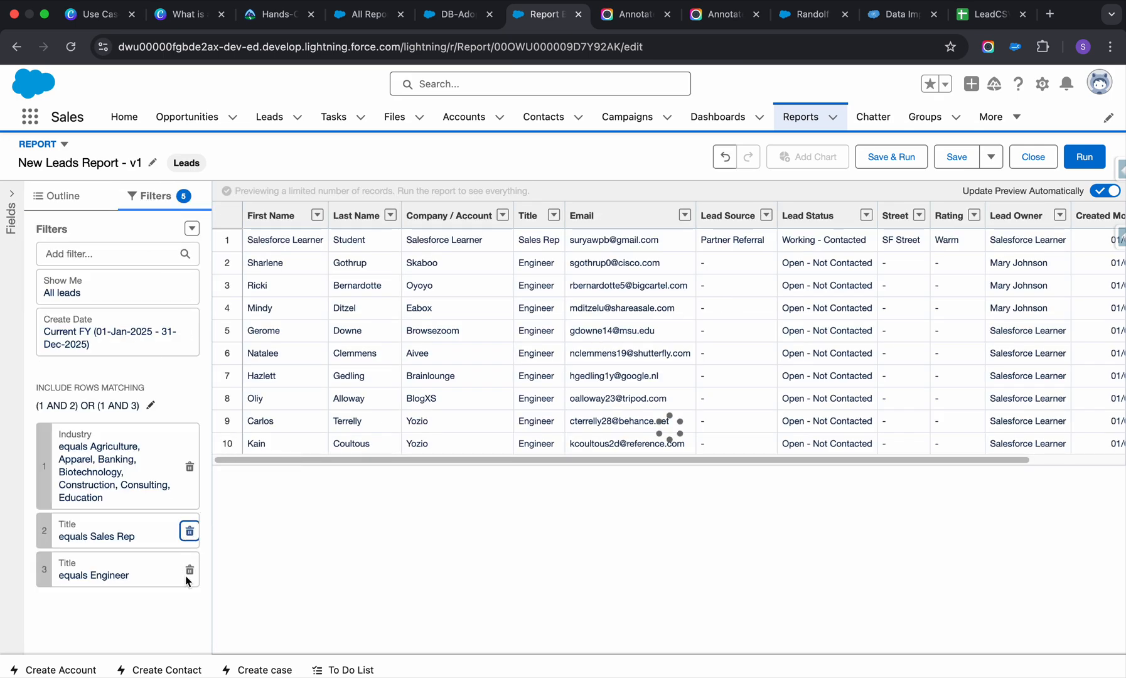
click(190, 531)
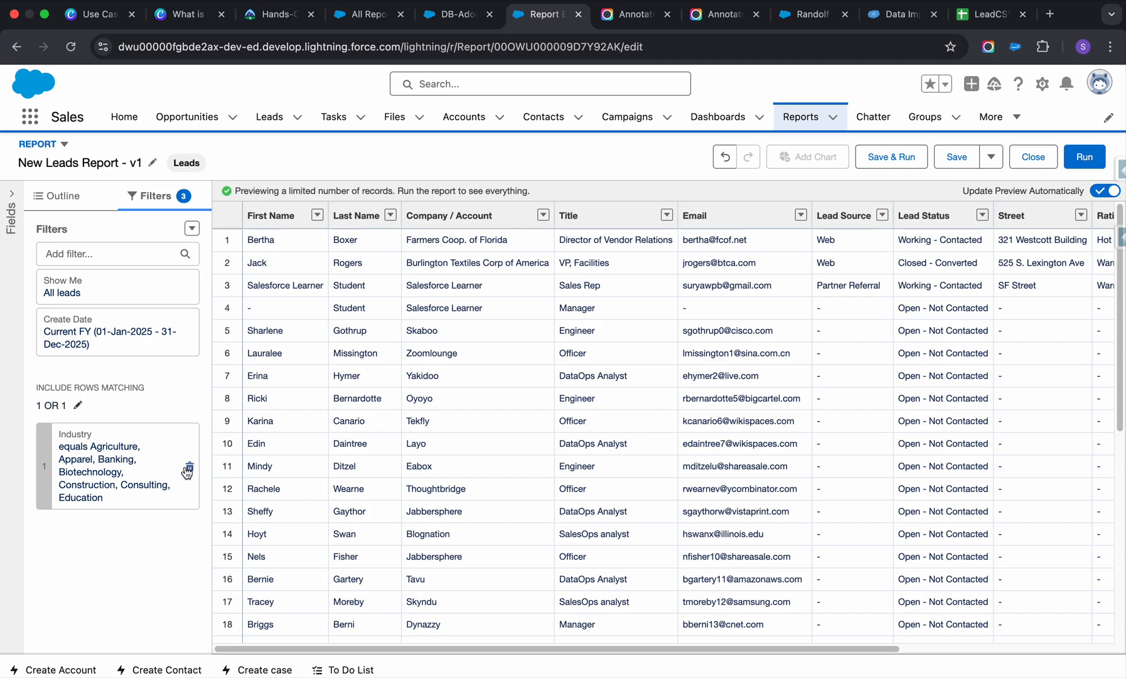
click(188, 468)
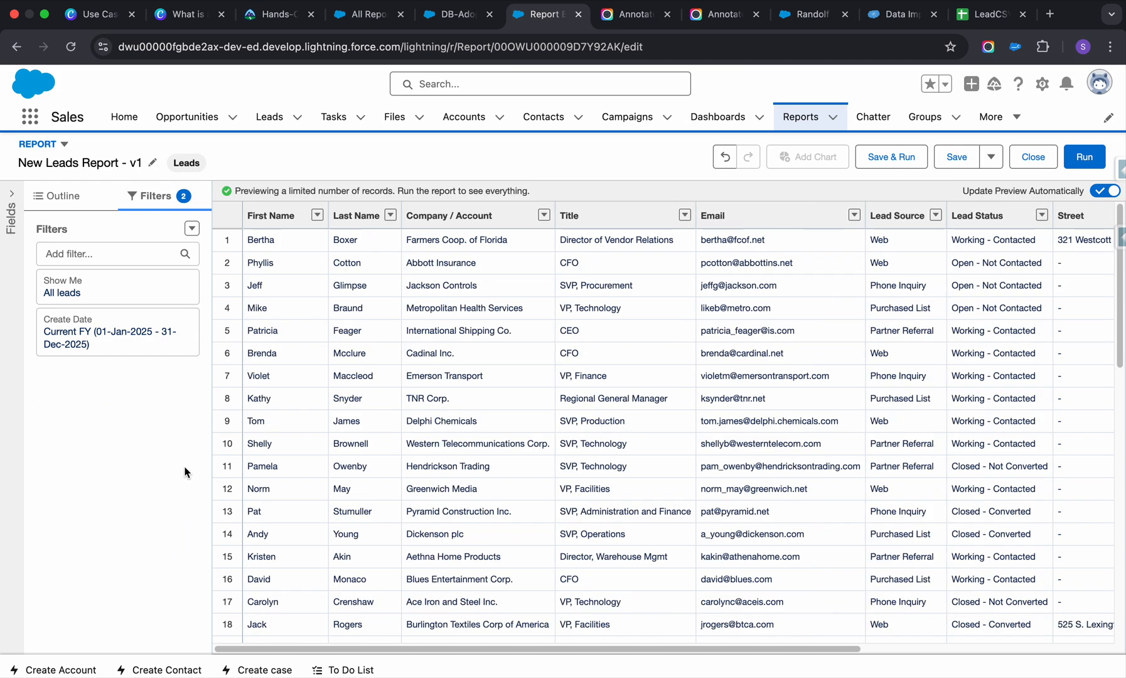
Group the report rows by Industry.
click(63, 195)
click(126, 264)
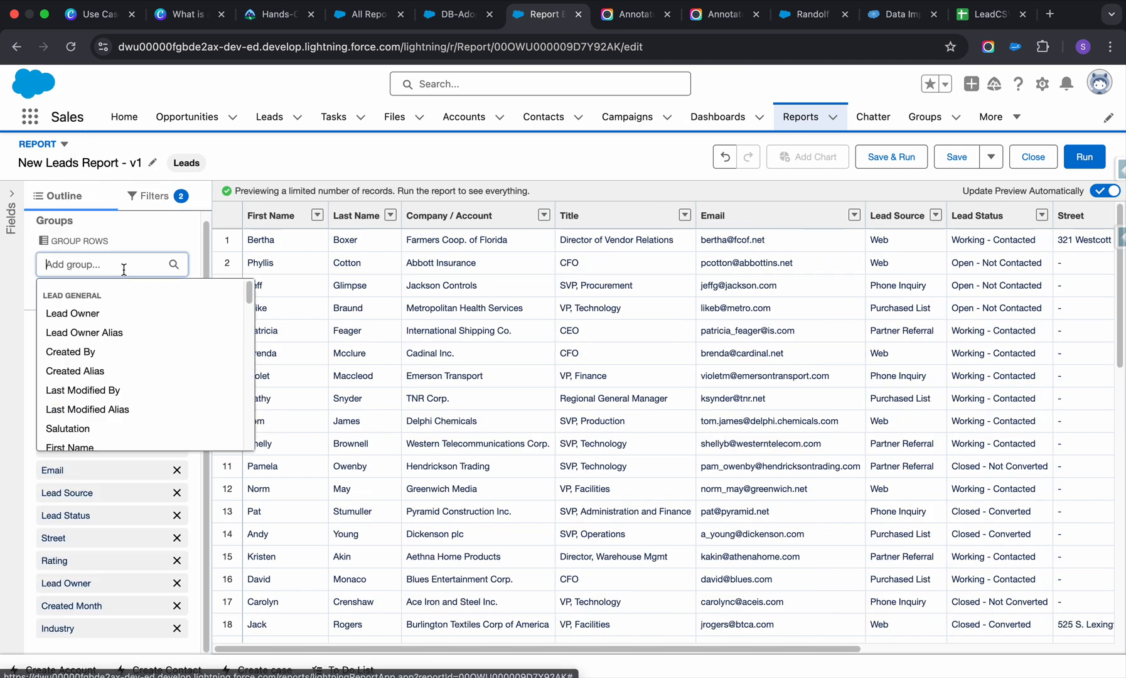
text(ind)
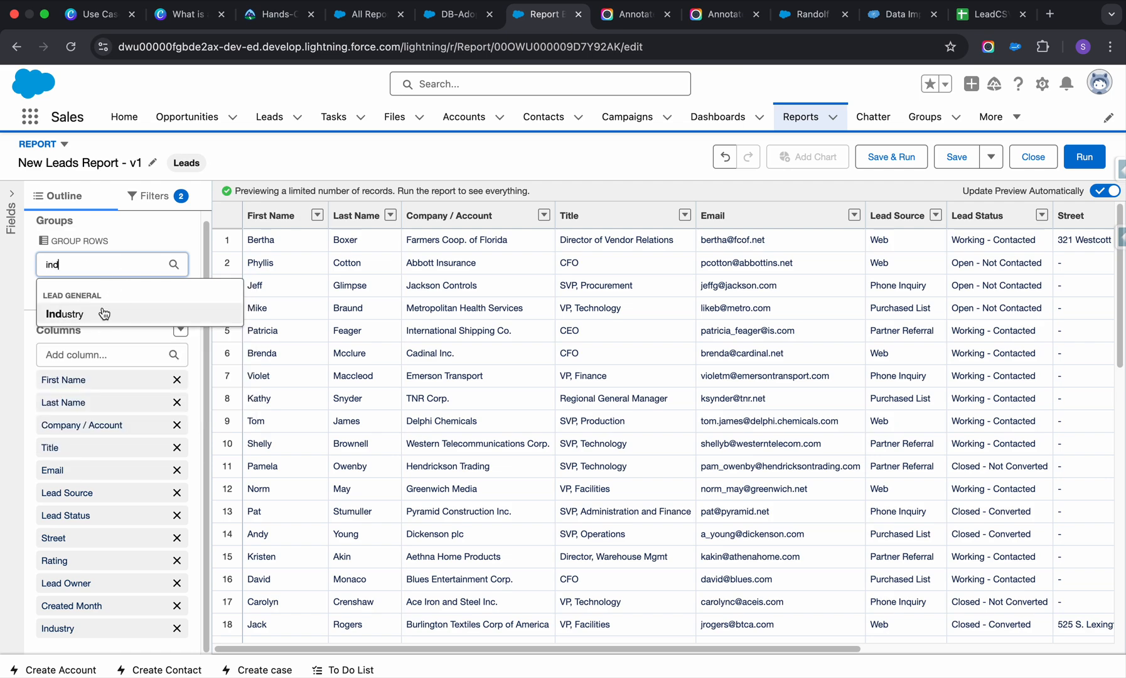
click(104, 314)
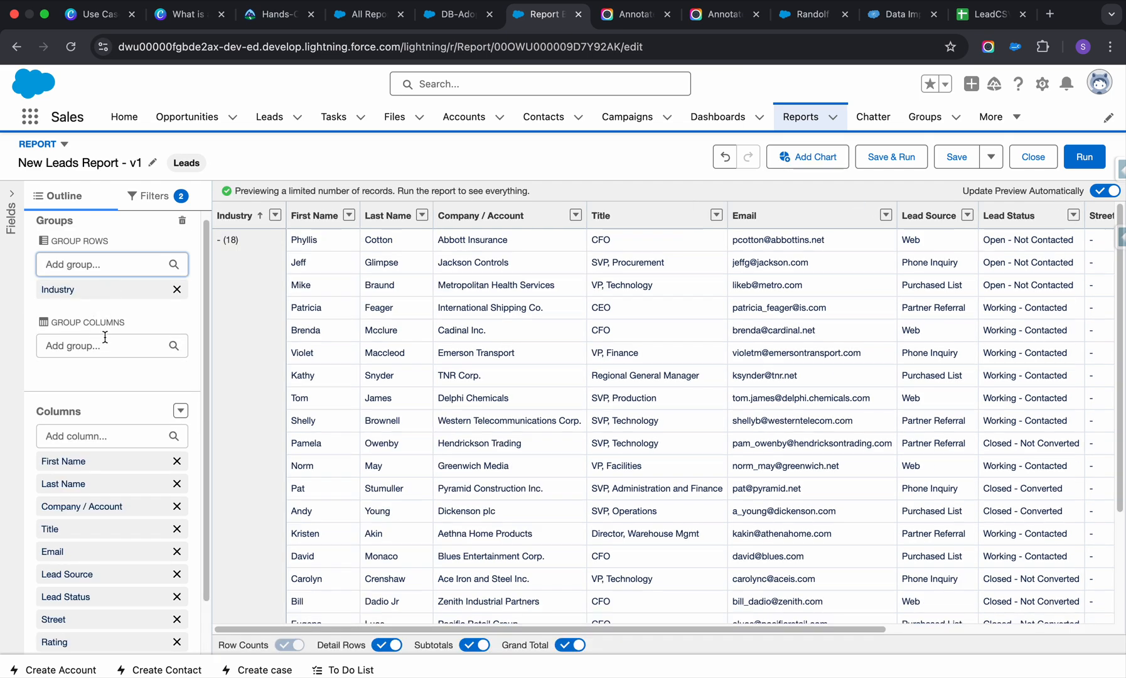
Group the report columns by Title.
click(101, 347)
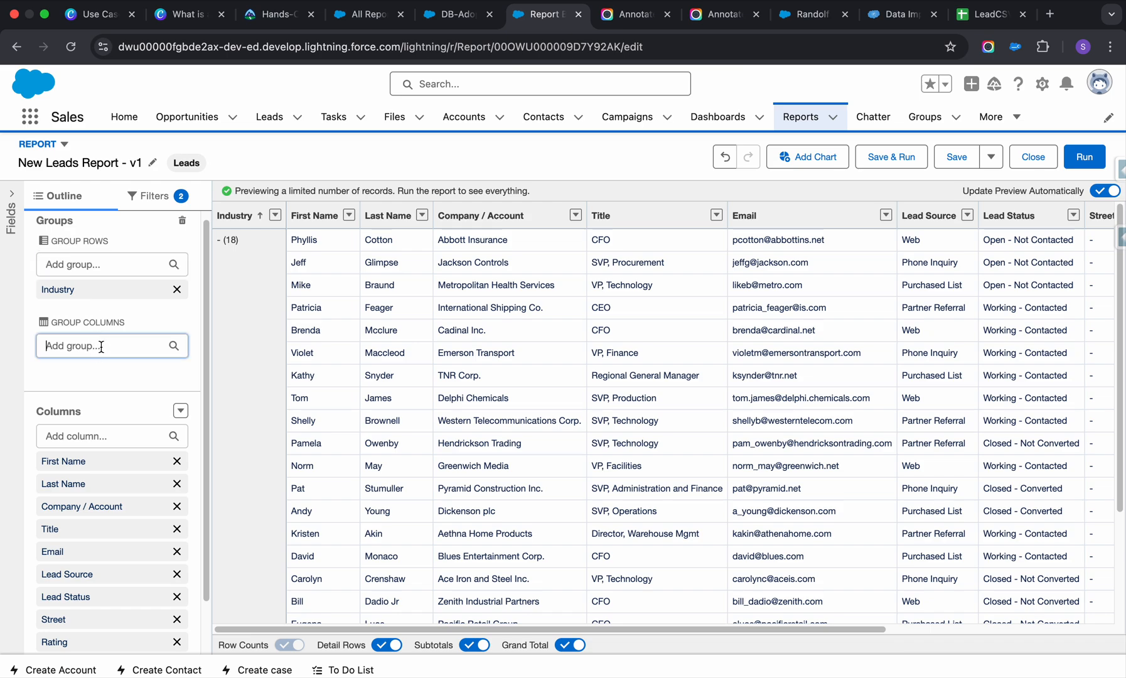
text(title)
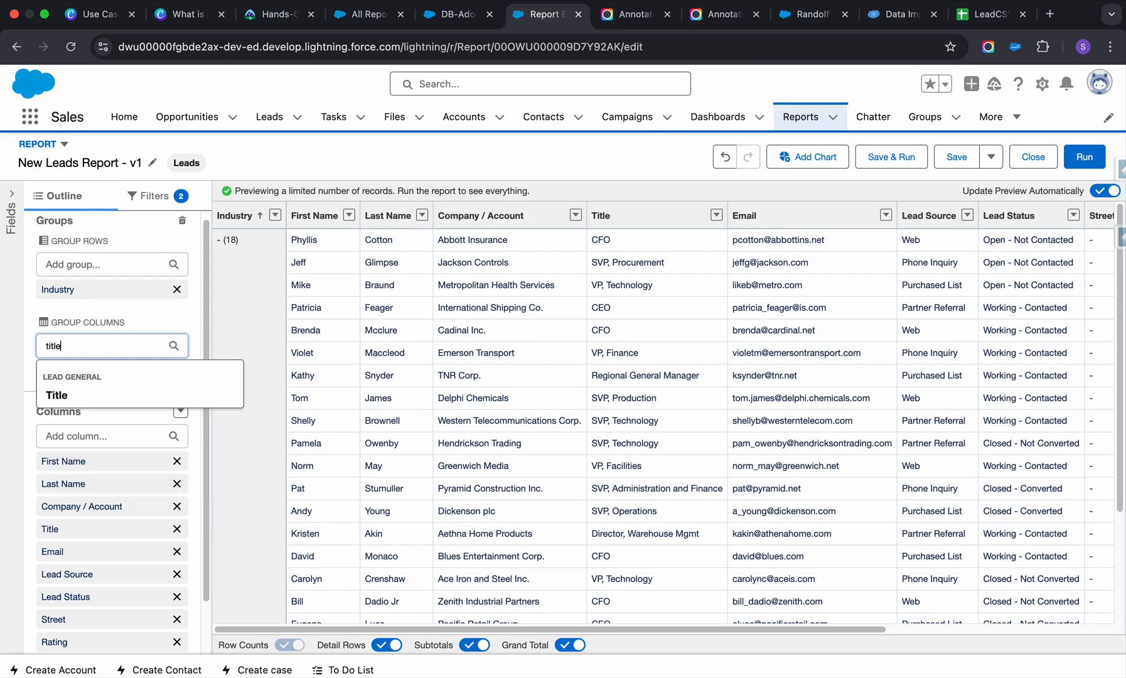
click(93, 392)
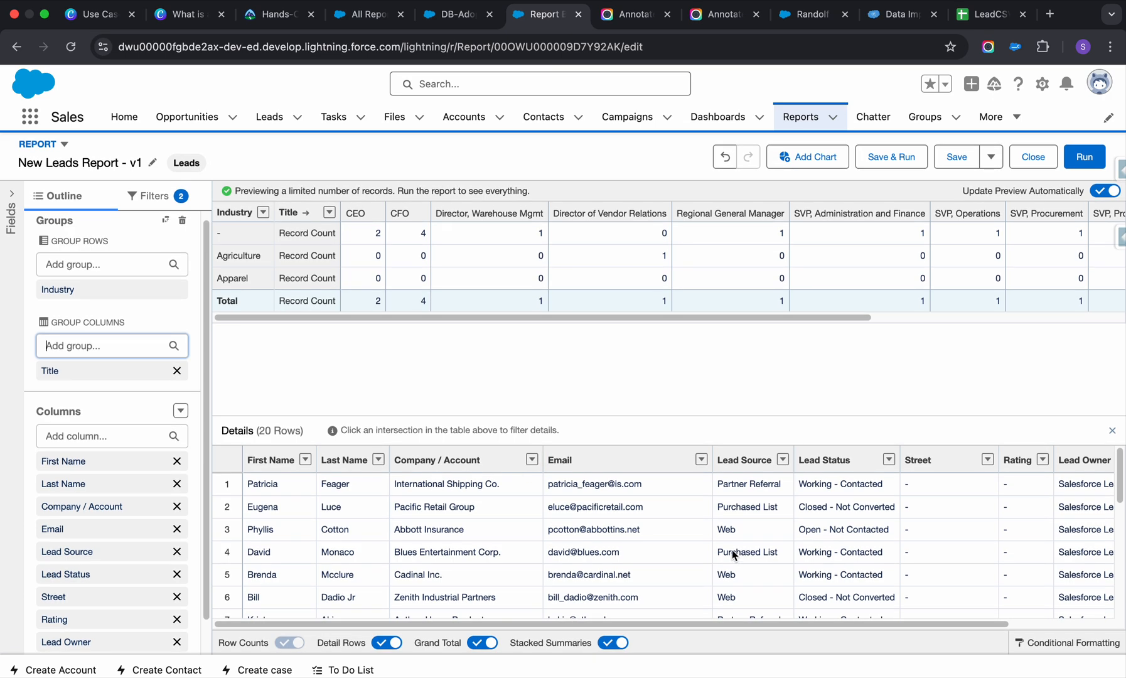
Examine the lead details beneath the Industry by Title matrix, including every row and the rightmost columns.
scroll(691, 533, down, 3)
scroll(690, 533, down, 4)
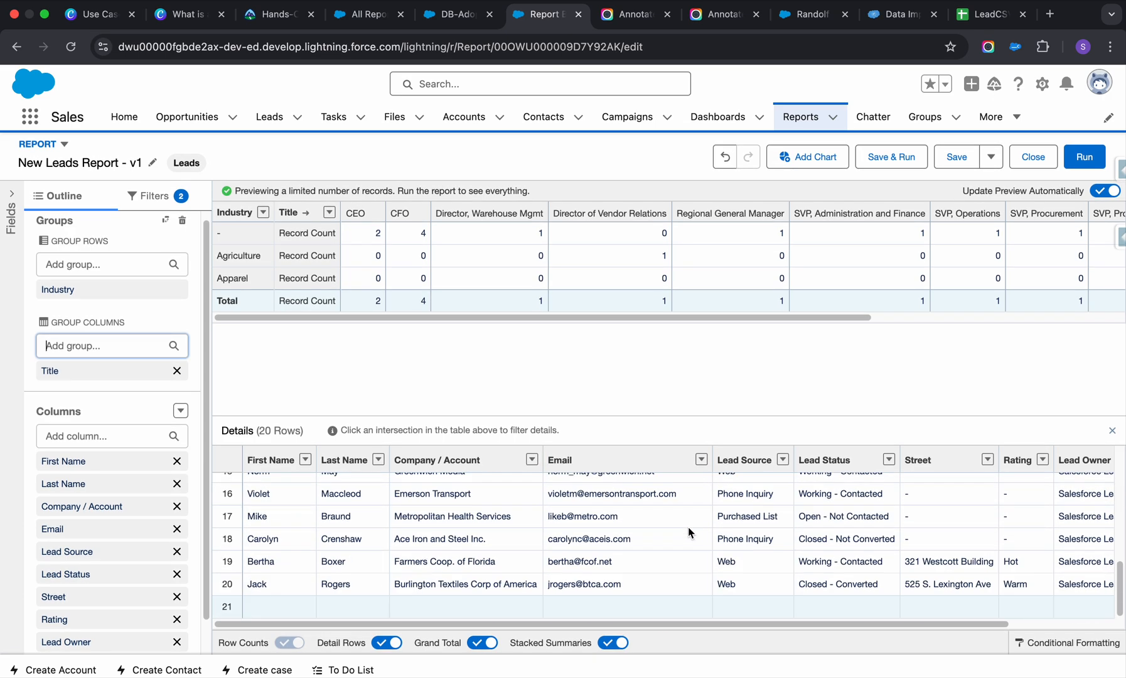
scroll(689, 533, right, 2)
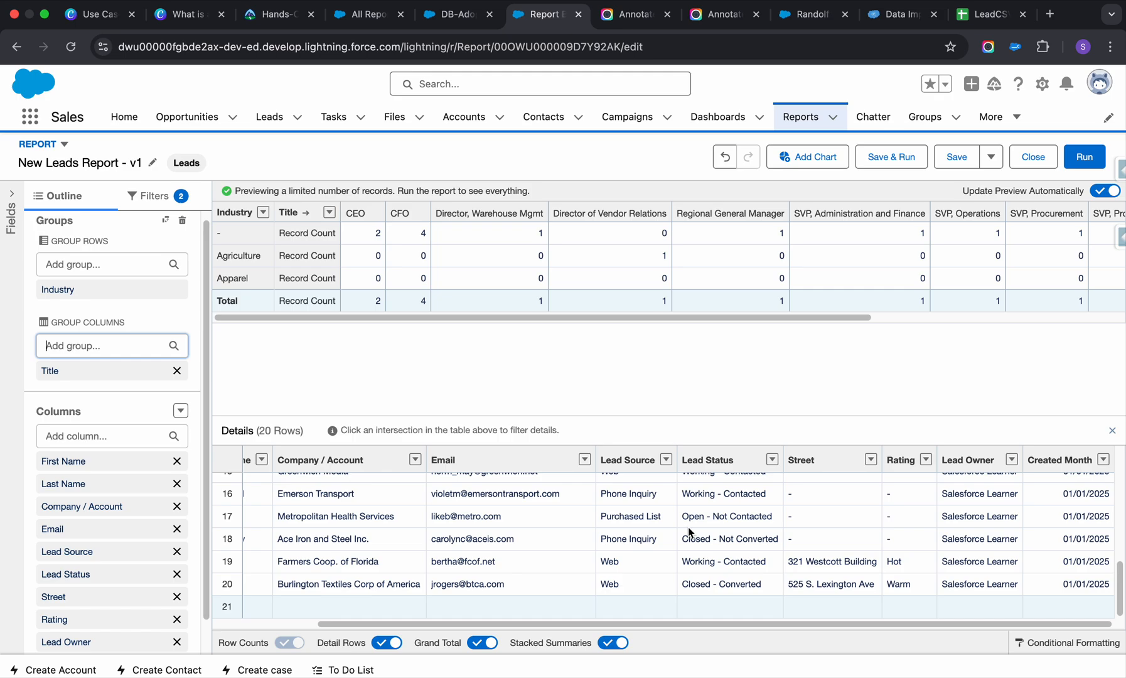
scroll(689, 533, left, 2)
scroll(689, 533, up, 5)
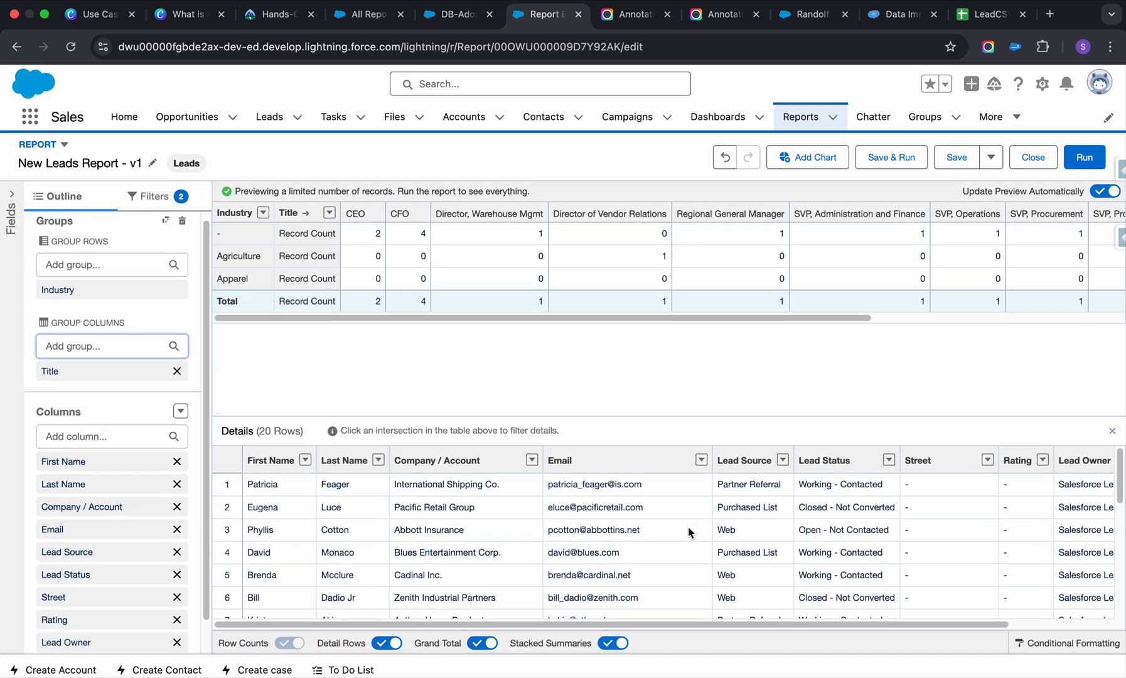
scroll(688, 533, down, 4)
scroll(689, 532, down, 2)
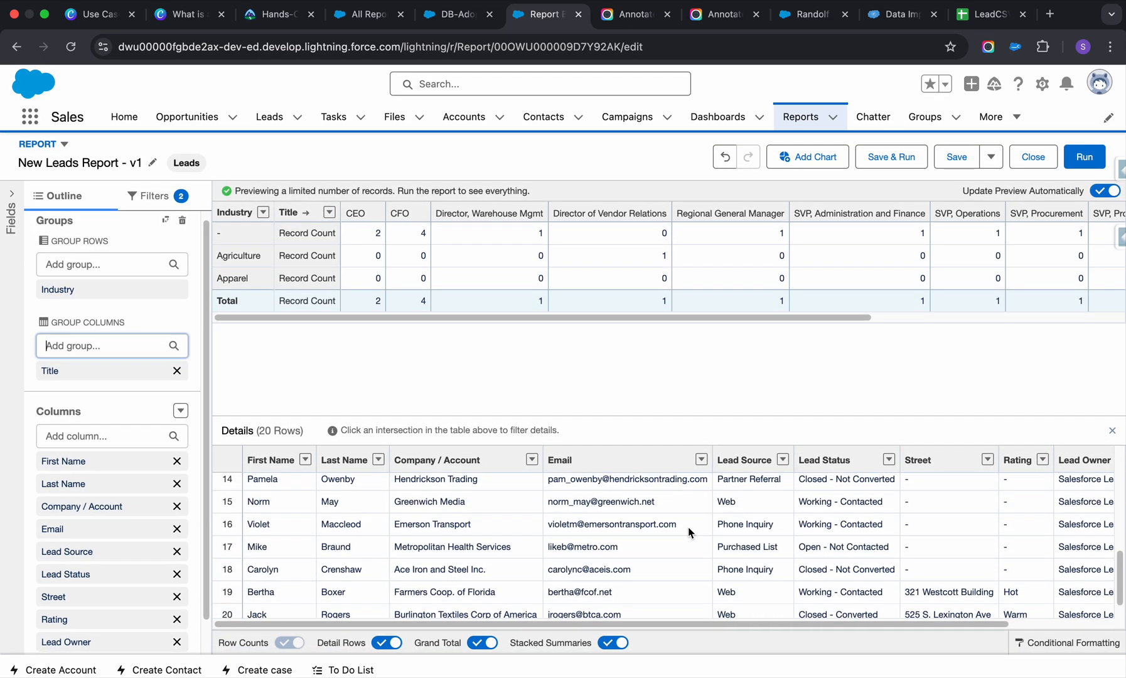
scroll(688, 528, right, 2)
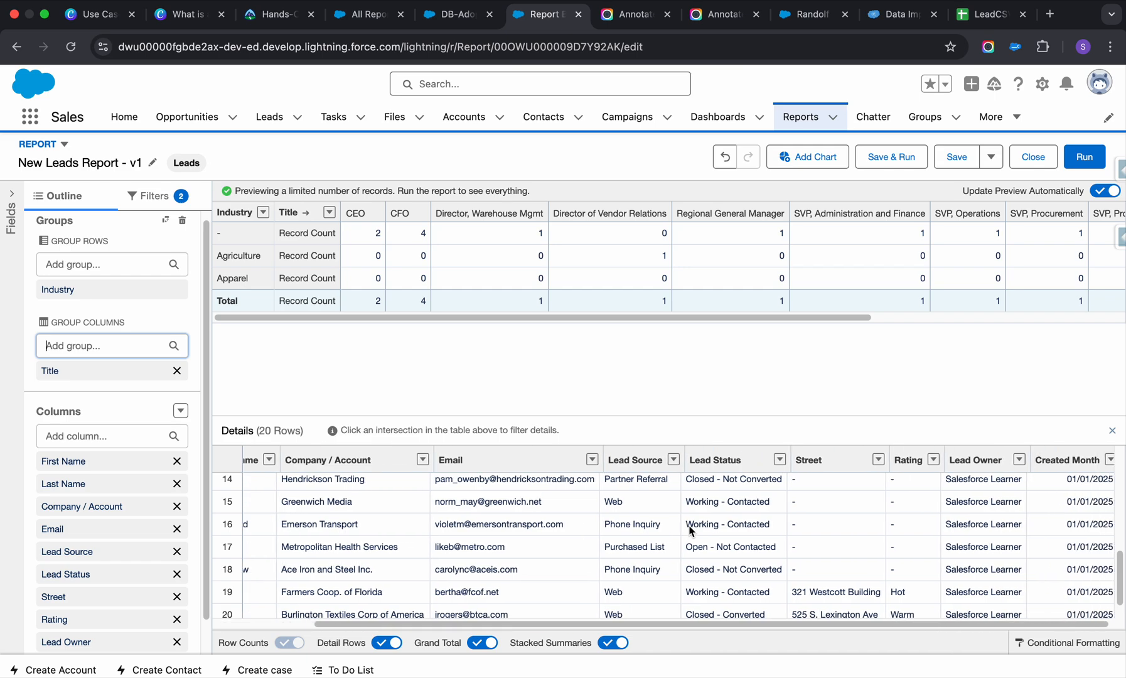
scroll(684, 523, left, 2)
scroll(683, 522, up, 5)
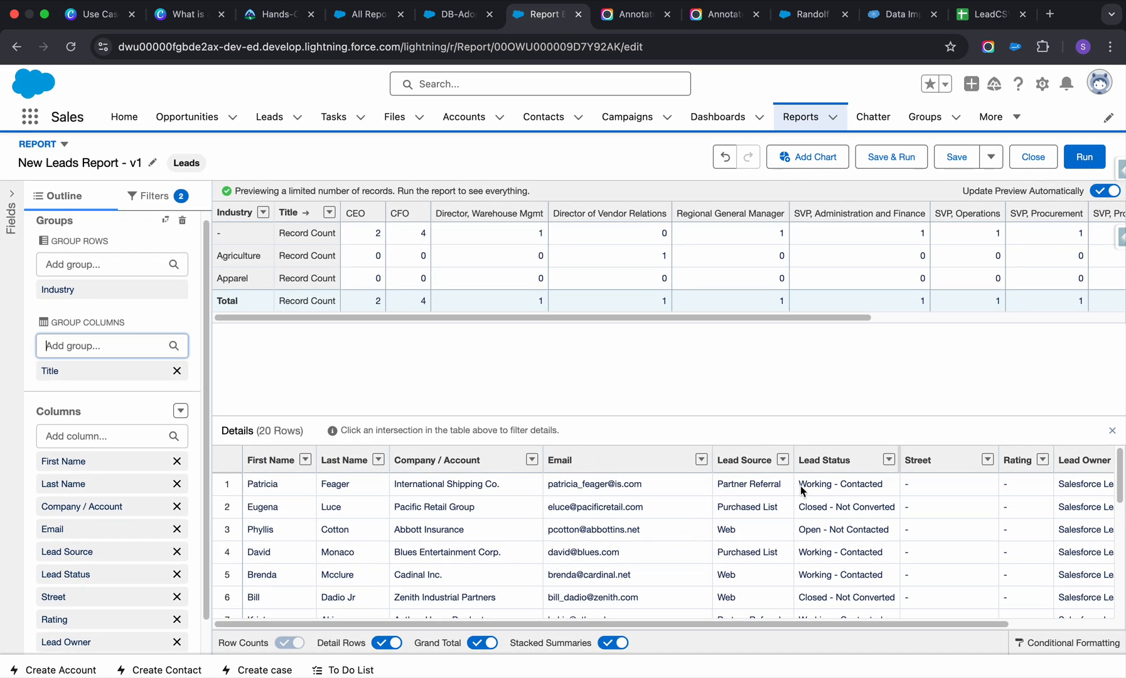
scroll(736, 528, down, 5)
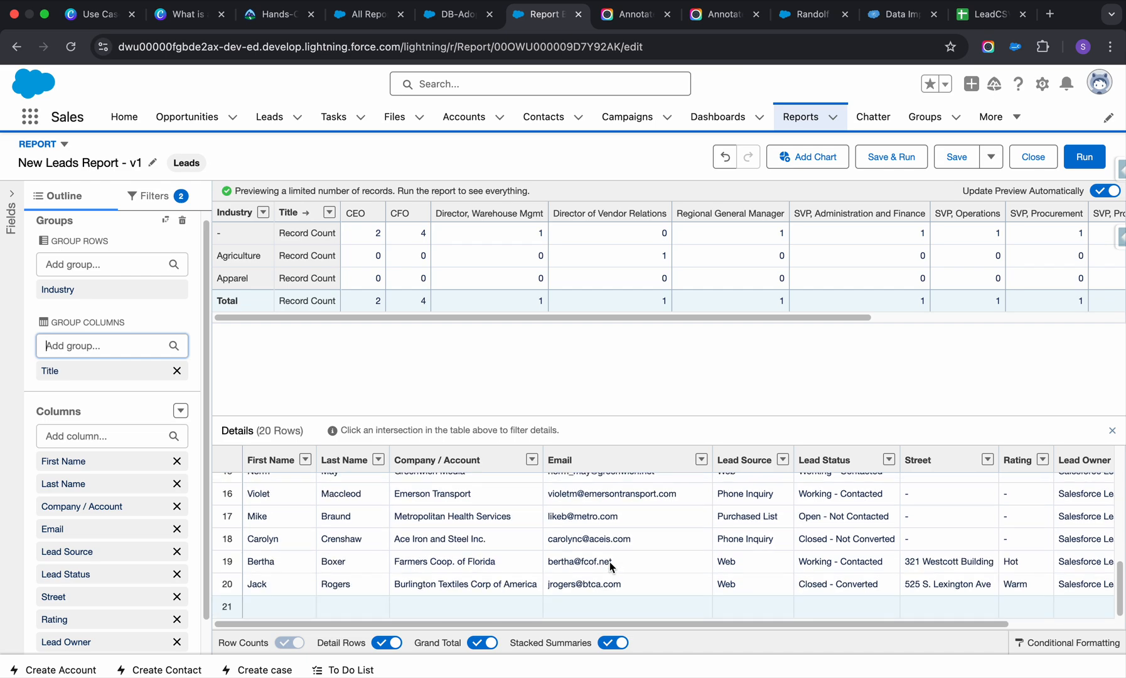
scroll(613, 565, right, 2)
scroll(613, 567, up, 5)
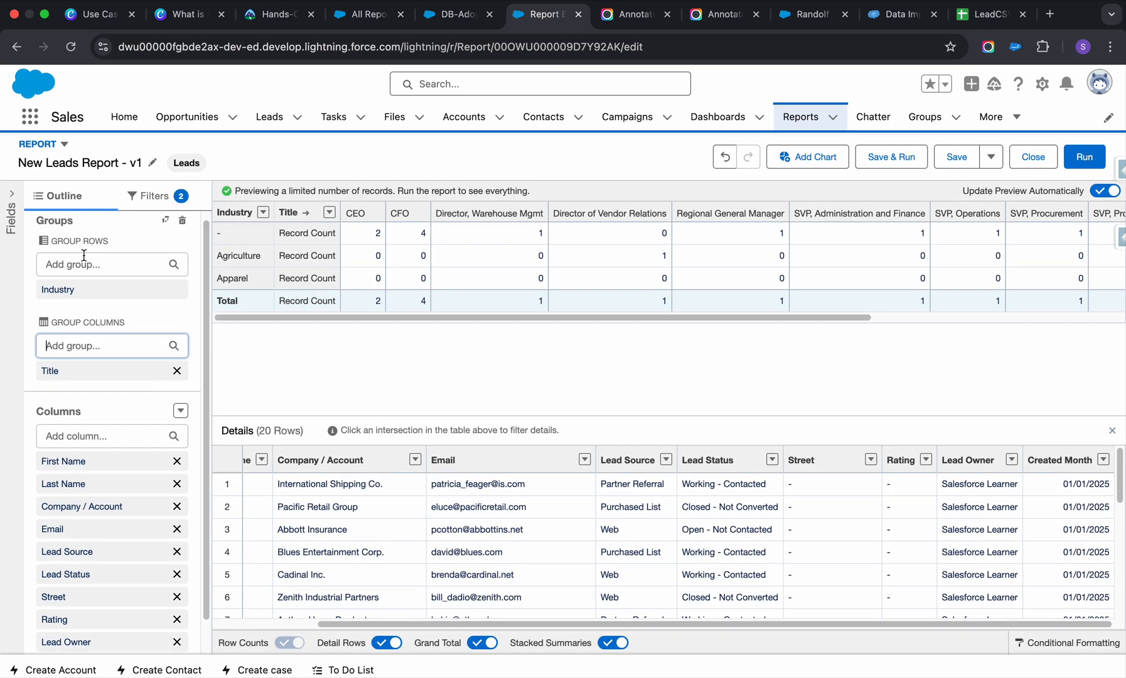
Remove the Title column grouping and review the leads grouped by Industry with their subtotals.
click(176, 370)
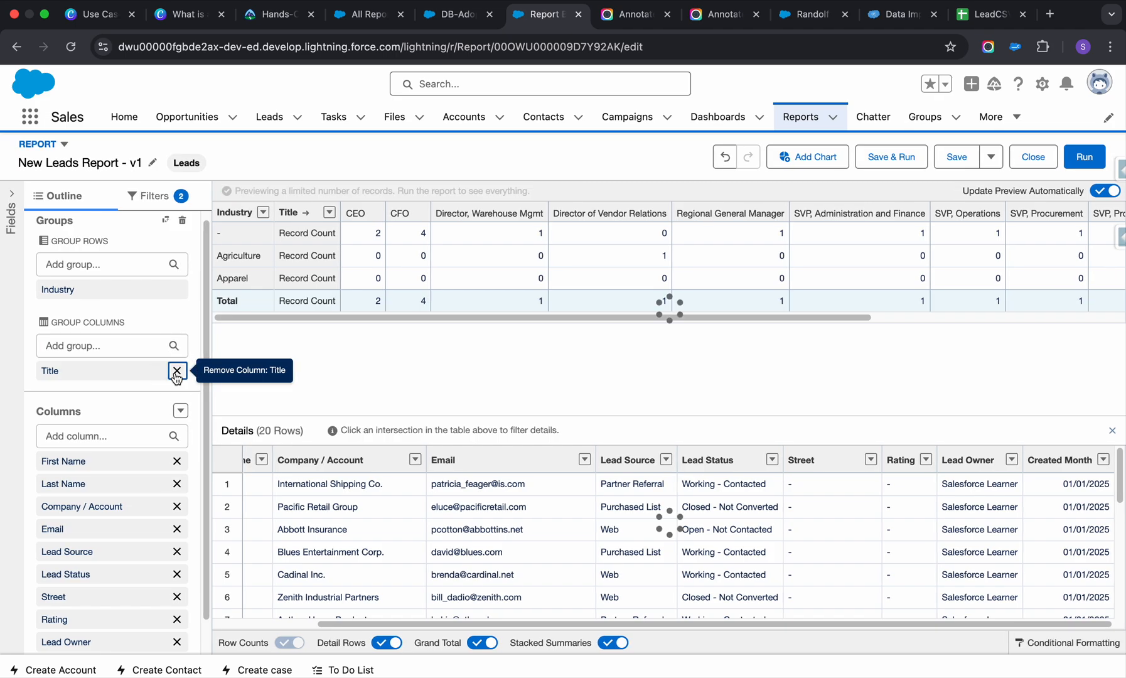
scroll(376, 384, down, 3)
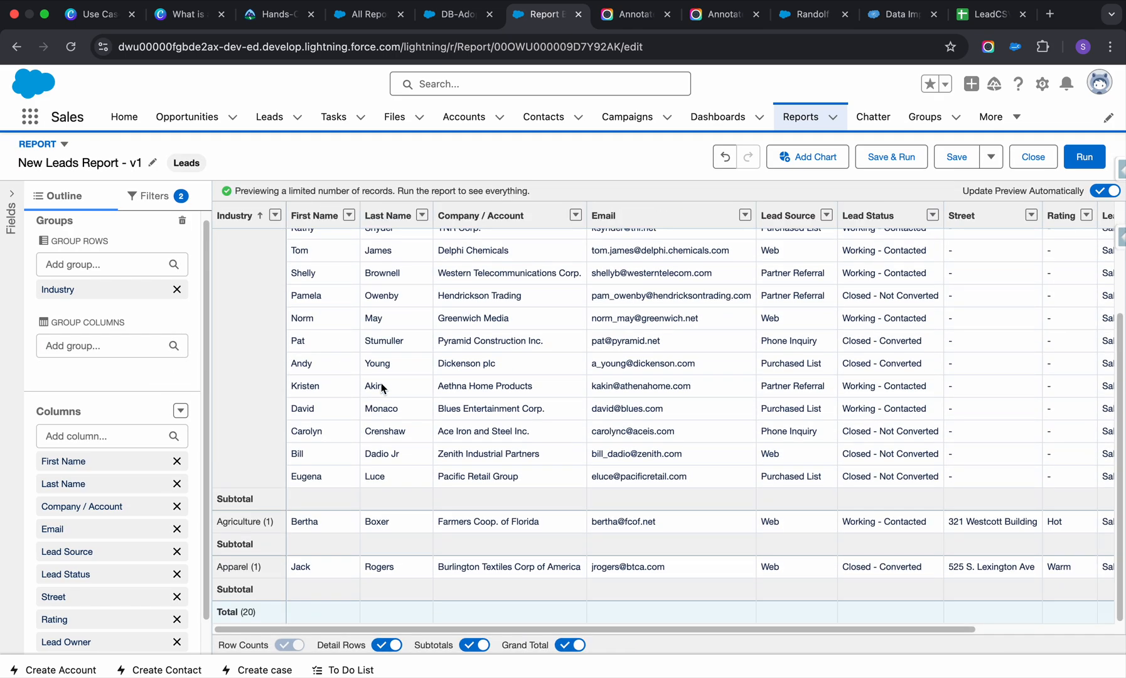
scroll(381, 388, up, 3)
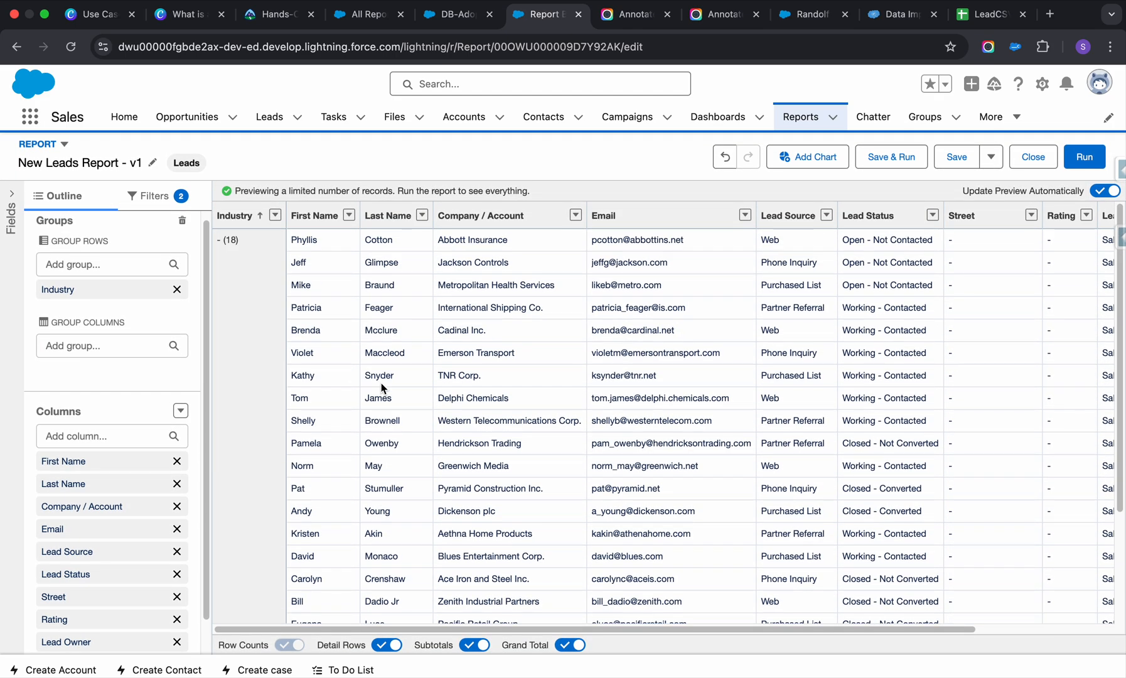
scroll(381, 387, down, 3)
scroll(383, 387, up, 3)
scroll(593, 390, right, 3)
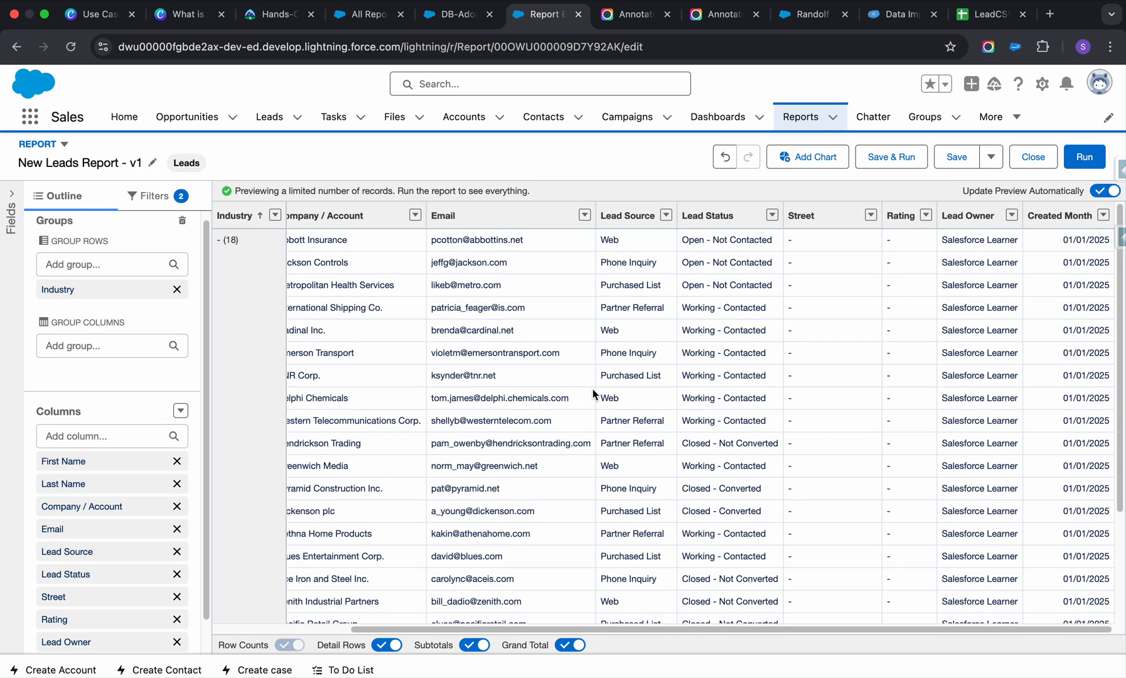
scroll(593, 388, left, 3)
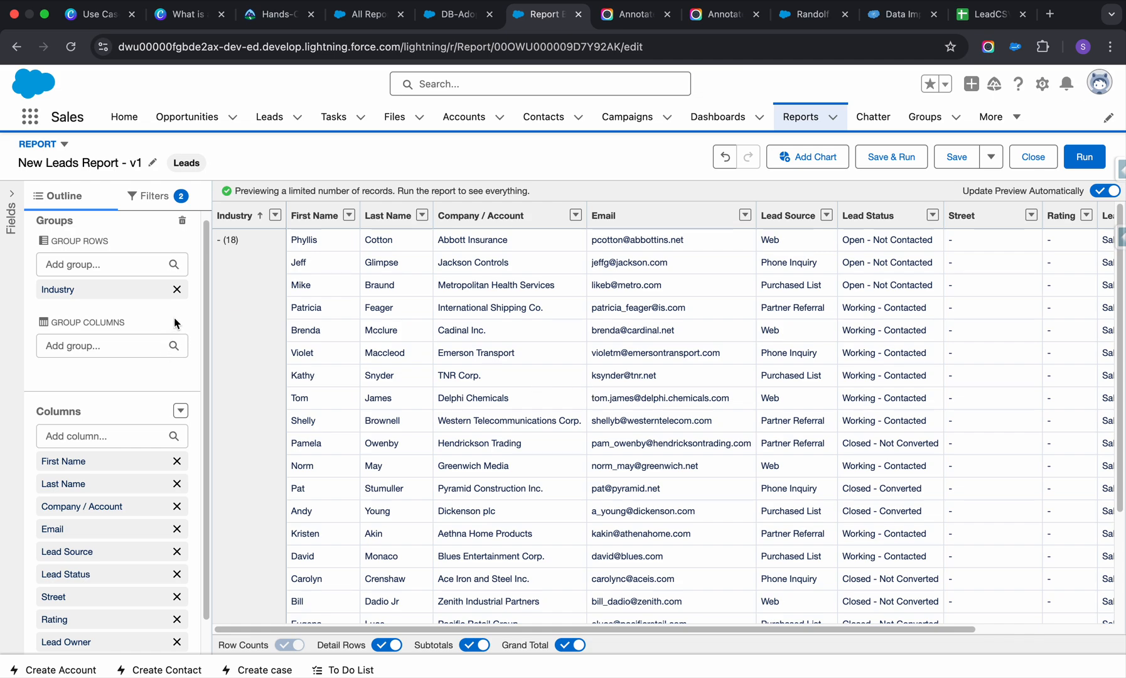
Add a chart to the report, save and run it, and look through the record count bars for each industry.
click(808, 157)
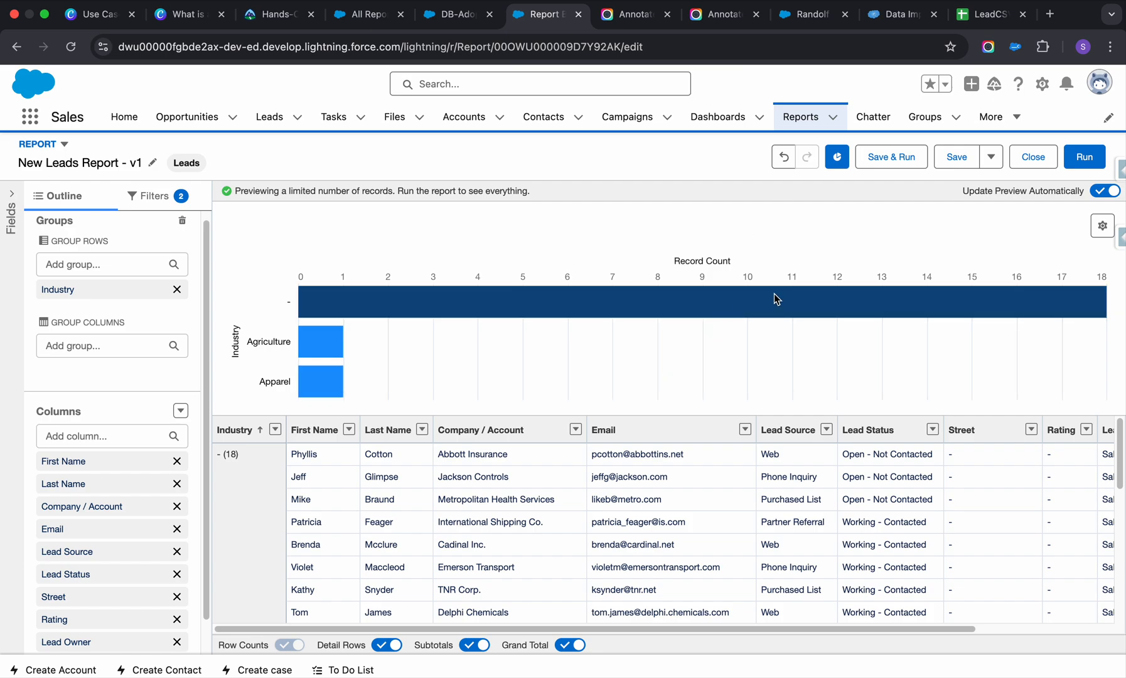
mouse_move(775, 294)
click(878, 156)
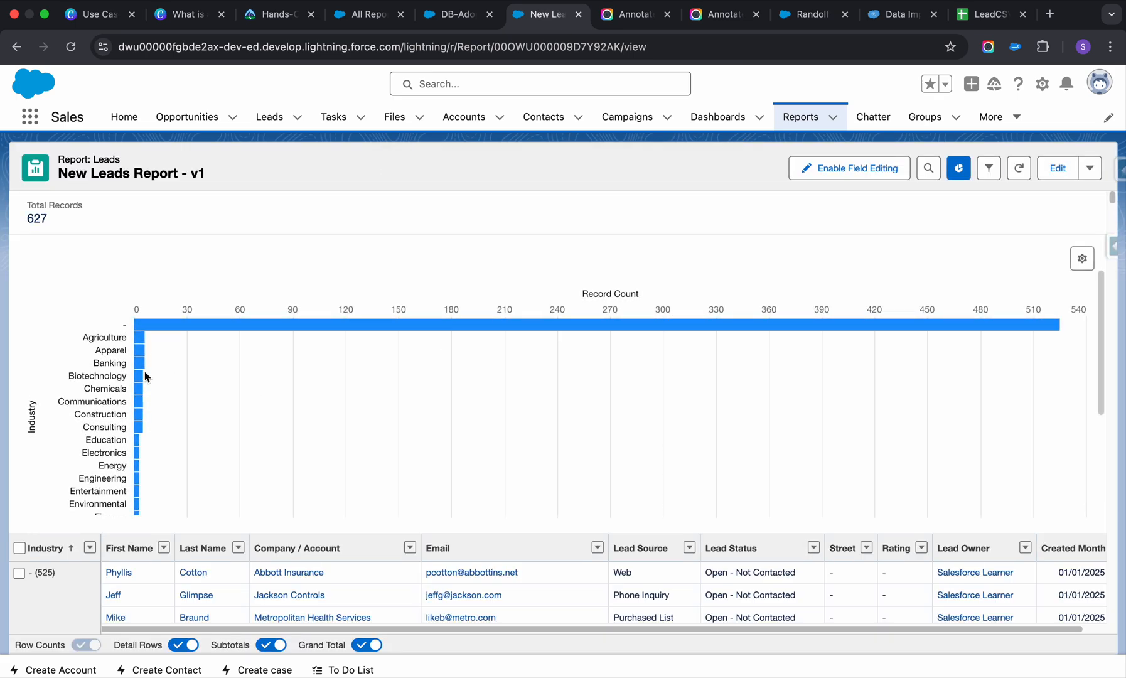
mouse_move(160, 330)
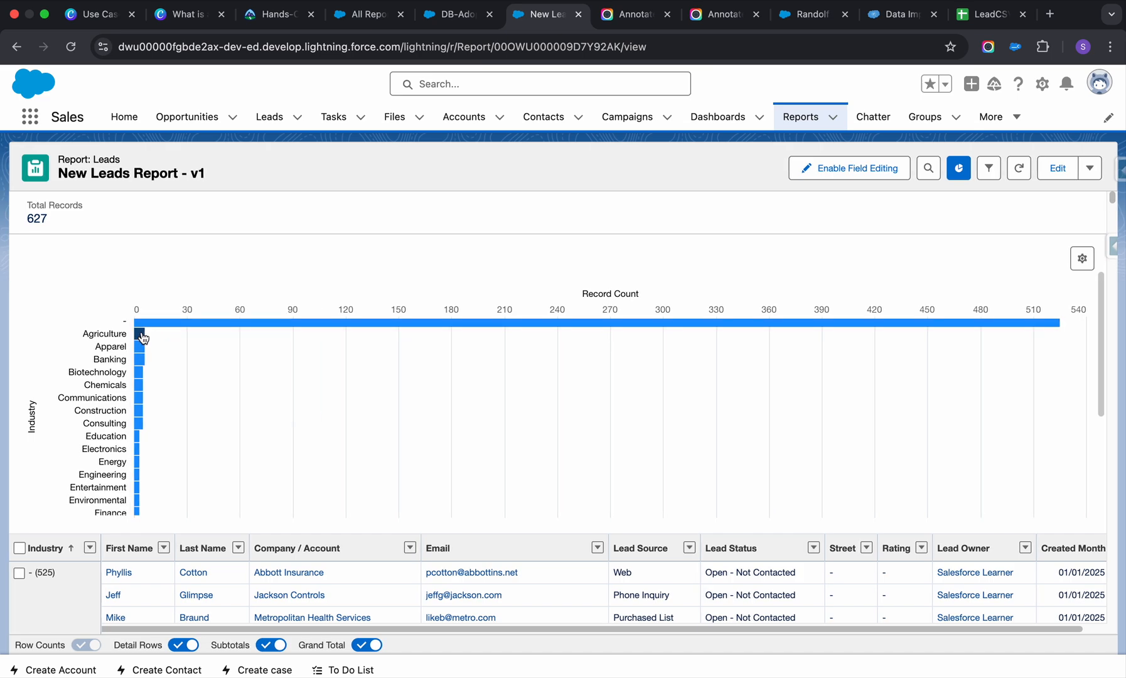
scroll(143, 349, down, 6)
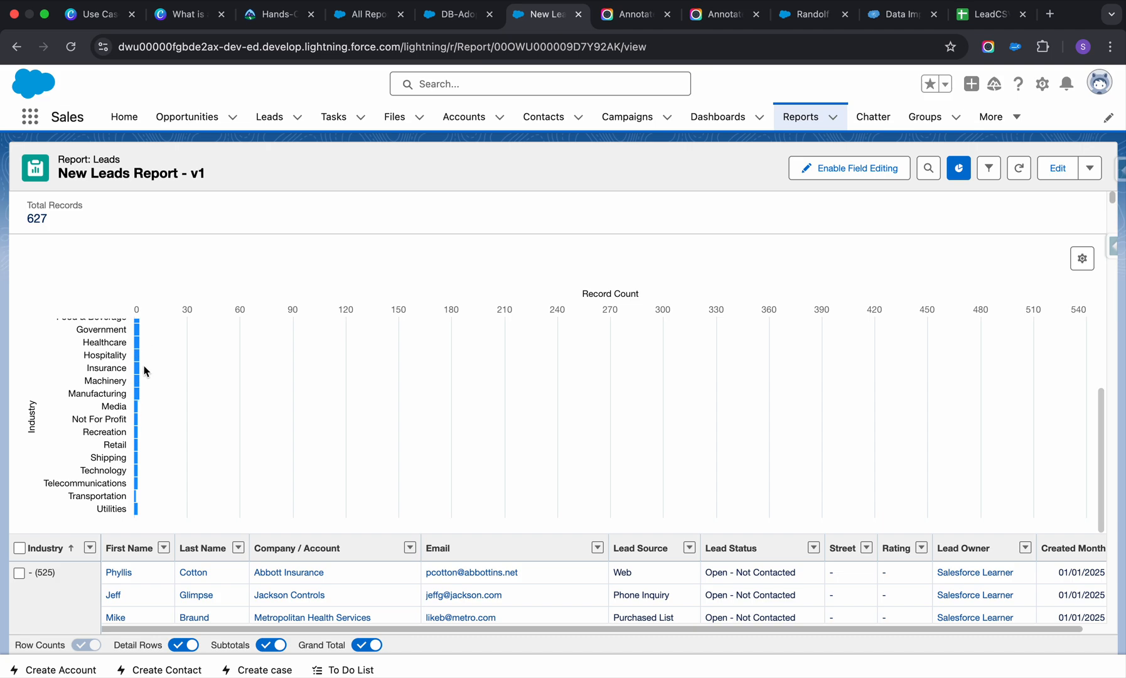
scroll(139, 396, up, 6)
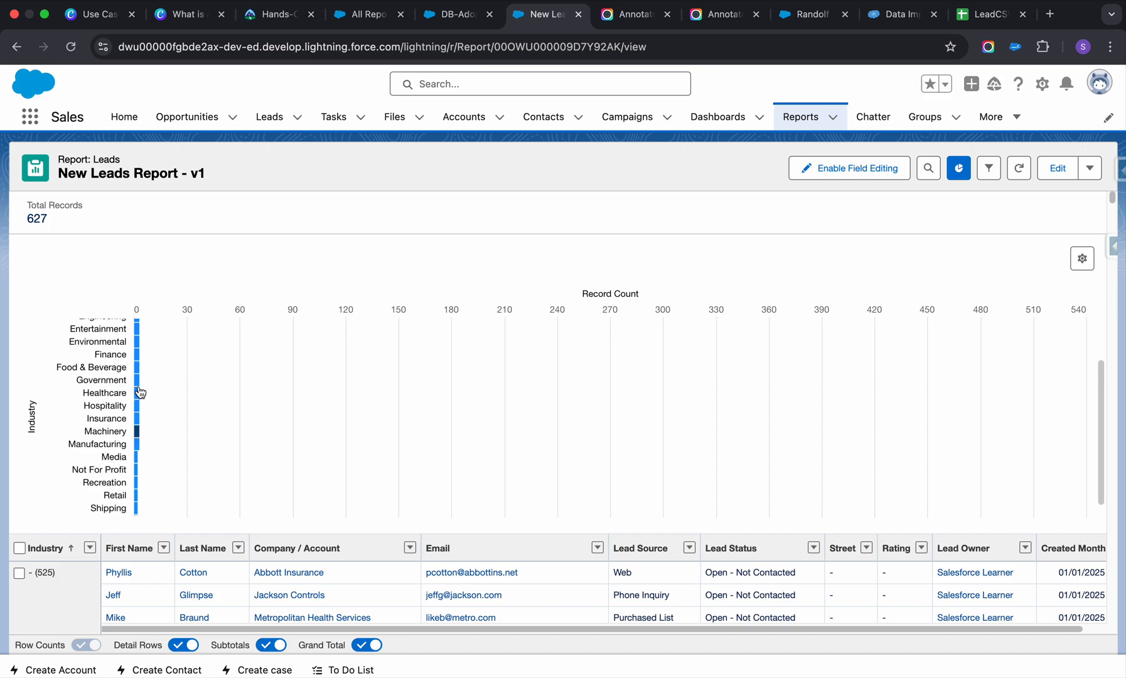
scroll(139, 392, down, 6)
scroll(140, 392, up, 6)
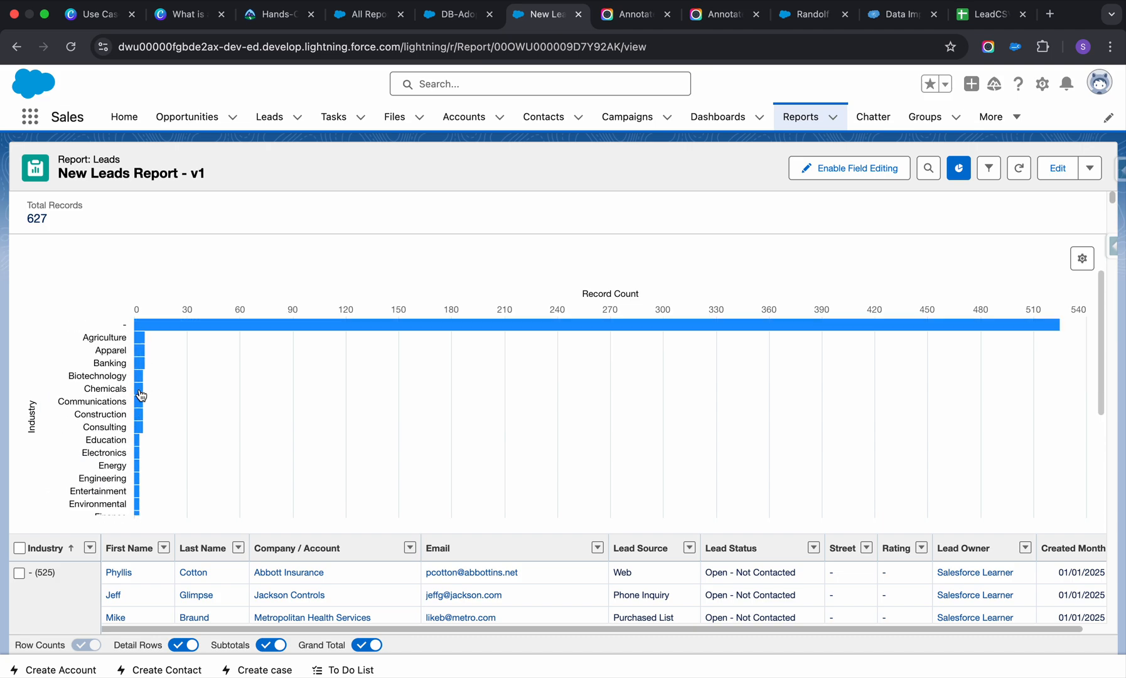
Try the Column, Line and Funnel types in the chart properties, and display the chart as a Donut.
click(1080, 257)
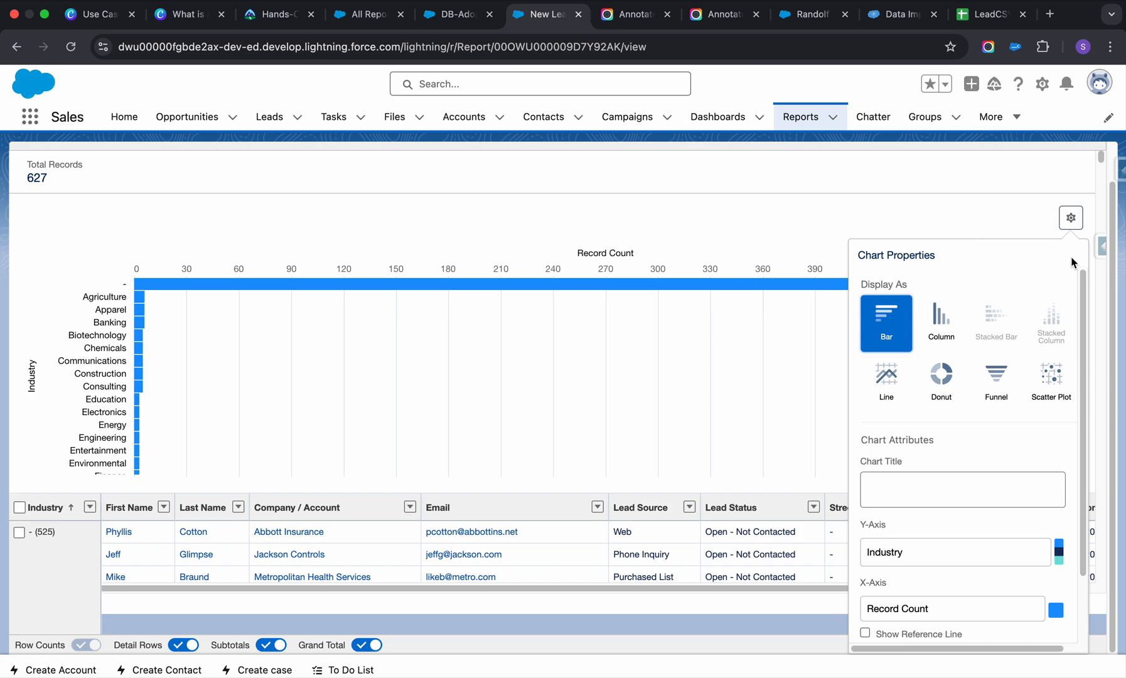
click(942, 377)
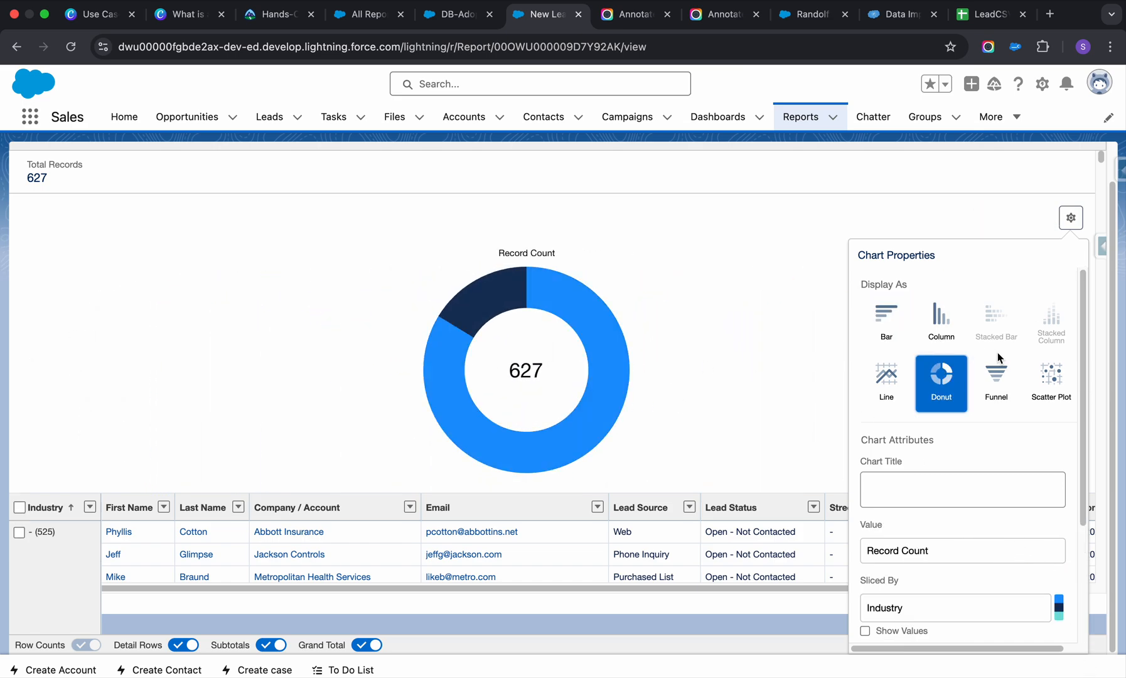
click(941, 335)
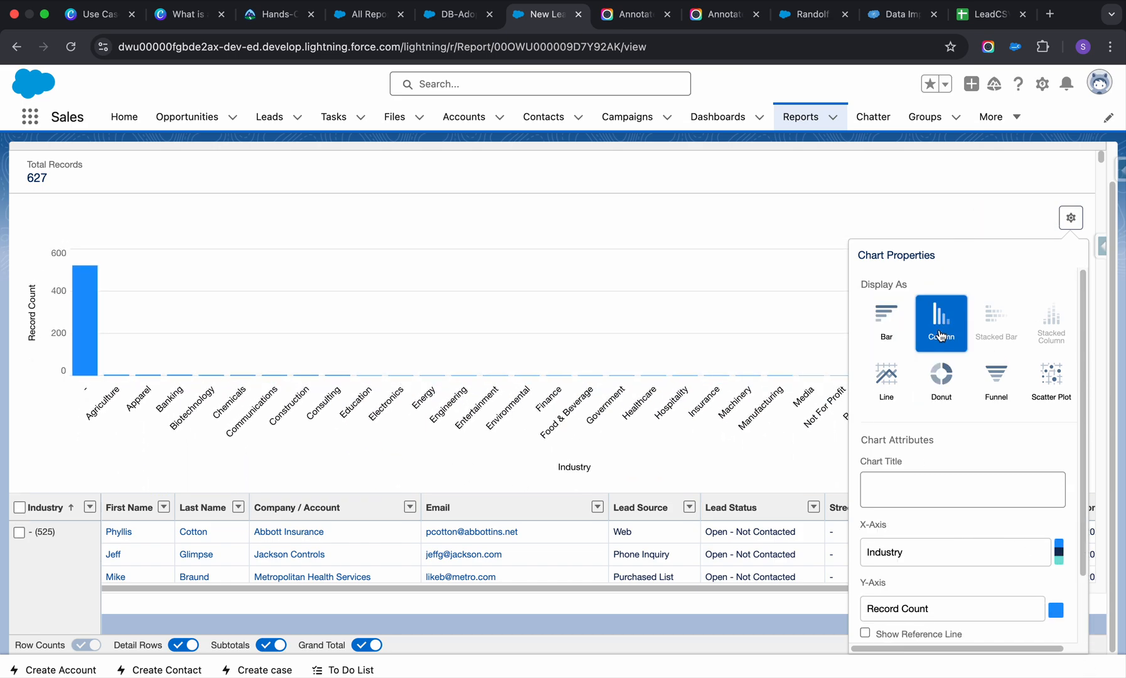
click(890, 386)
click(986, 383)
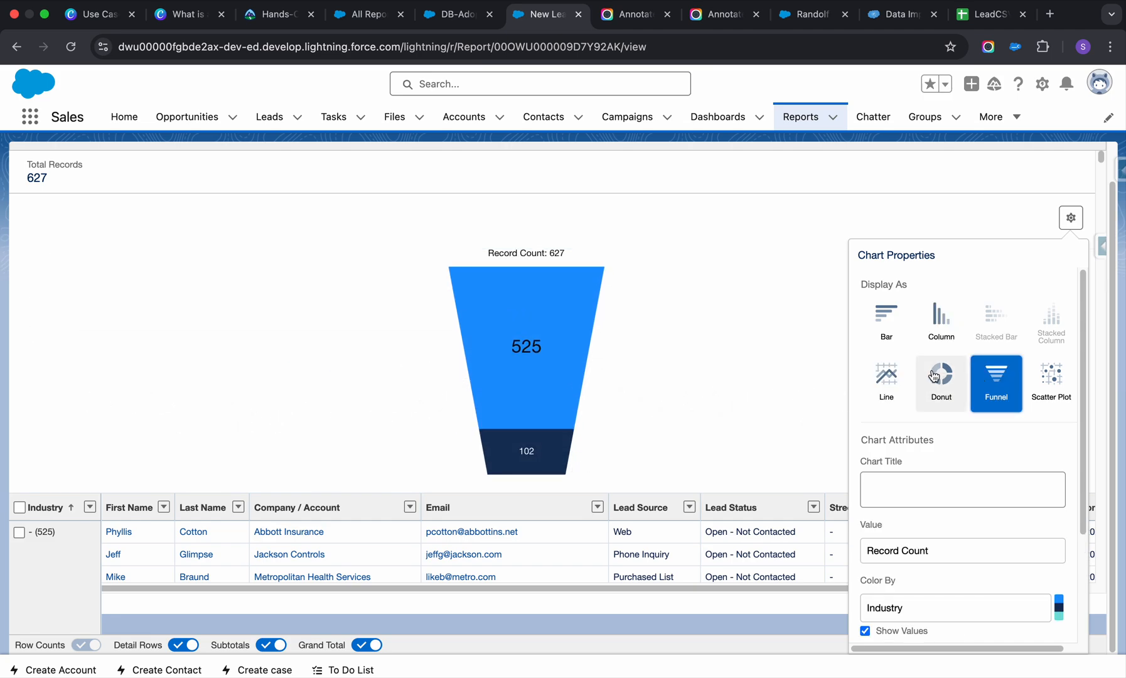
click(941, 320)
click(934, 393)
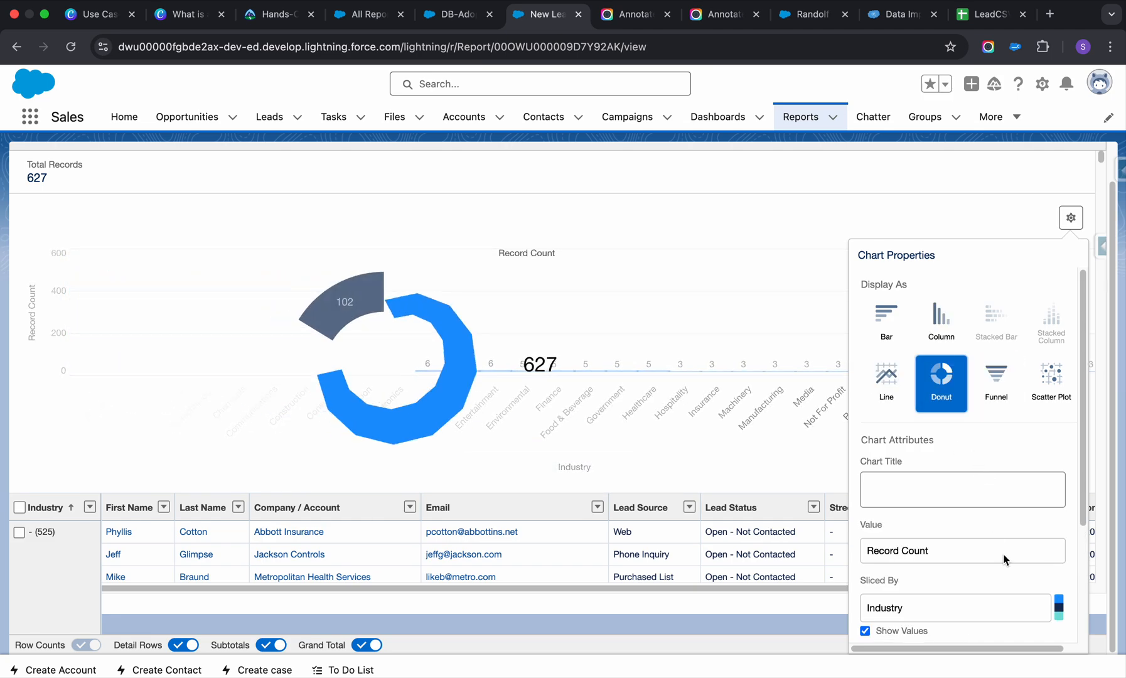
Enable Show Percentages for the donut chart, inspect its slices and close the chart properties.
scroll(1003, 555, down, 5)
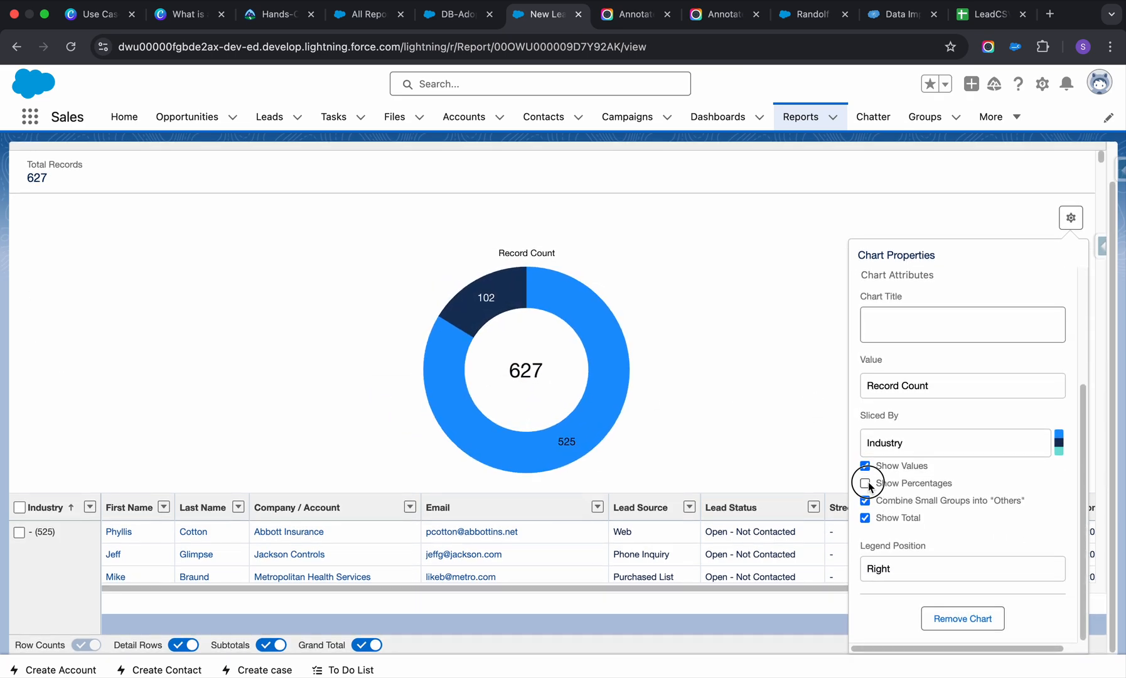
click(867, 483)
mouse_move(487, 303)
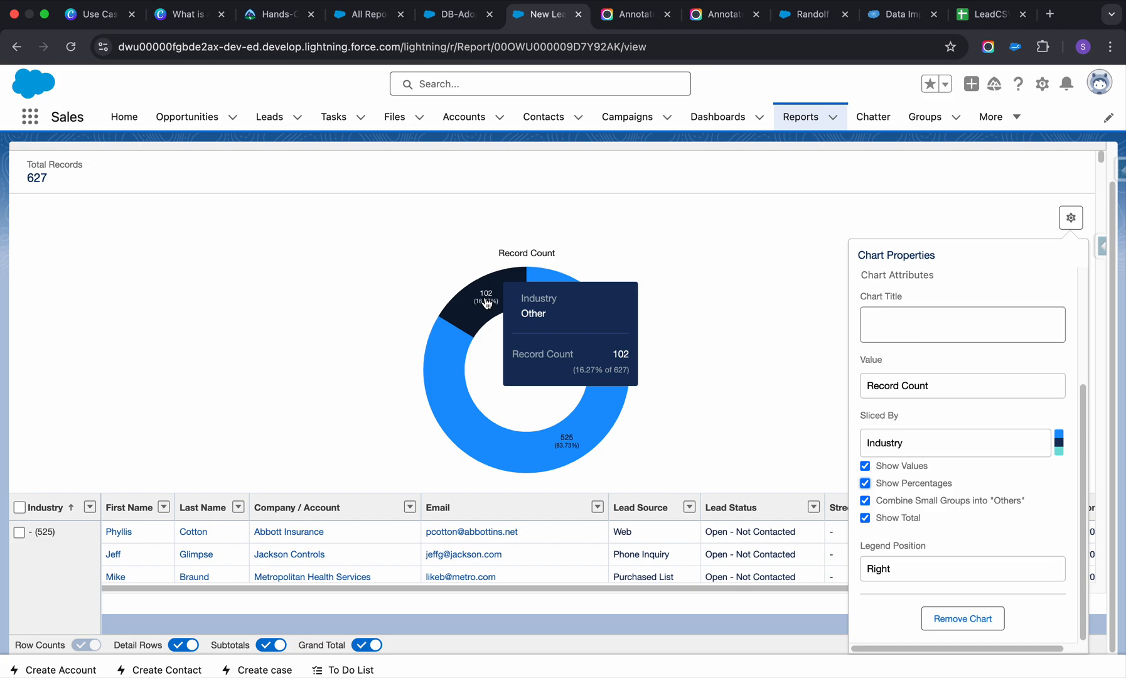
mouse_move(456, 369)
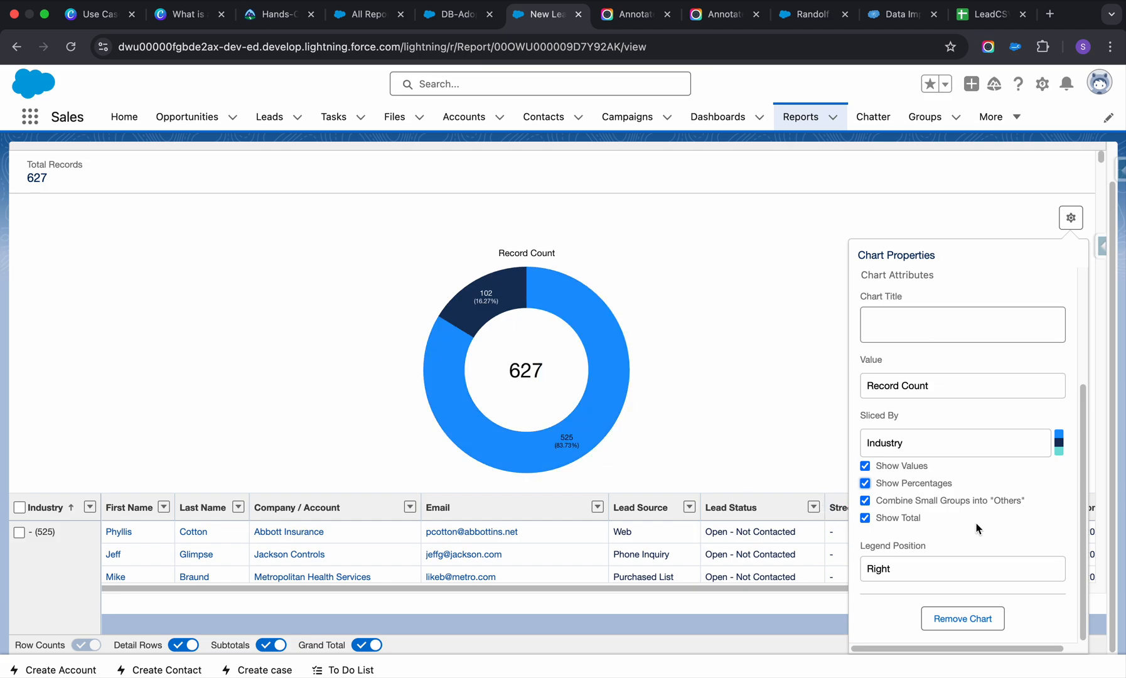
scroll(970, 529, down, 1)
scroll(968, 529, up, 4)
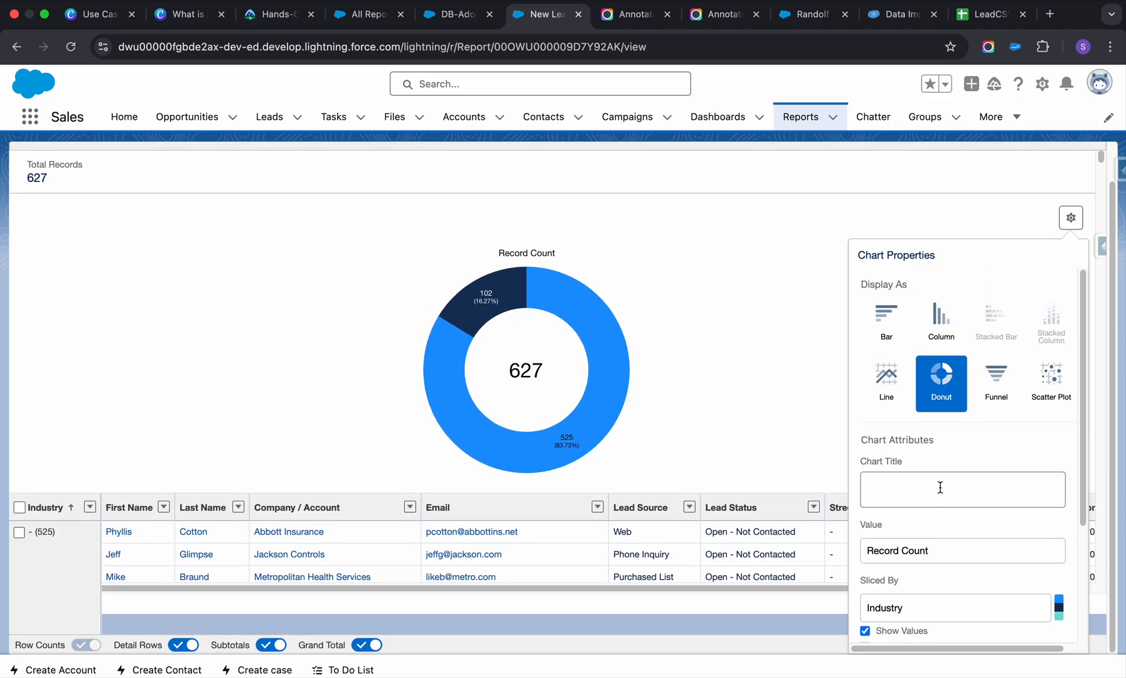
click(783, 193)
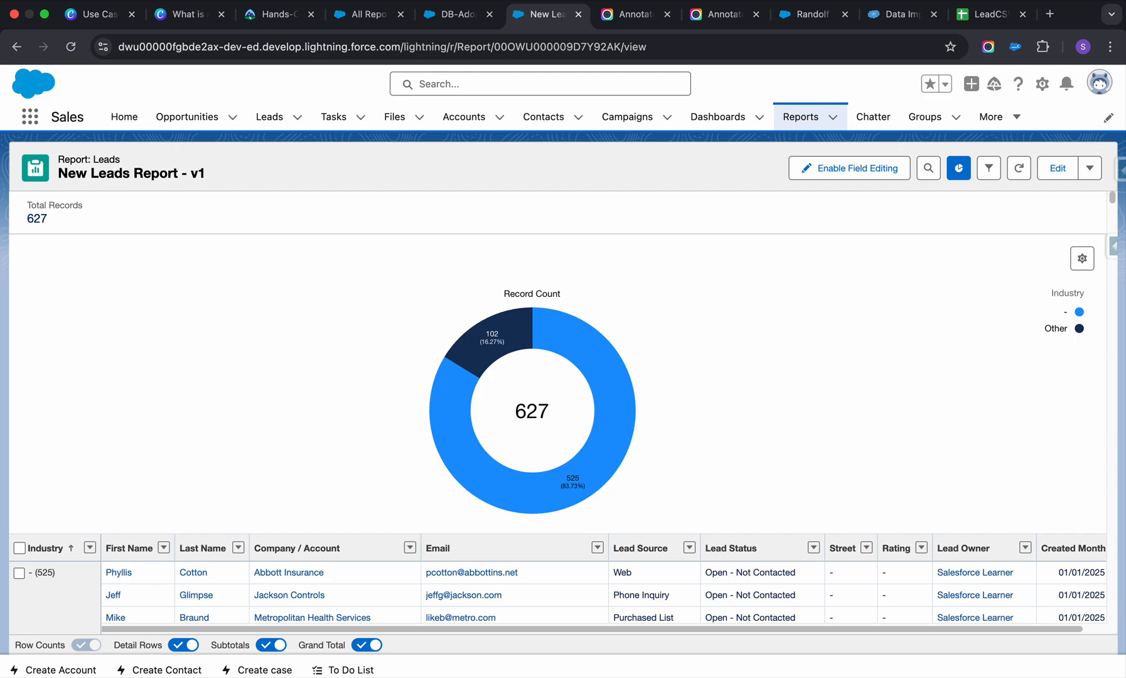
Review the report's subscription settings, cancel without saving, and look through the other actions available for the report.
click(1091, 168)
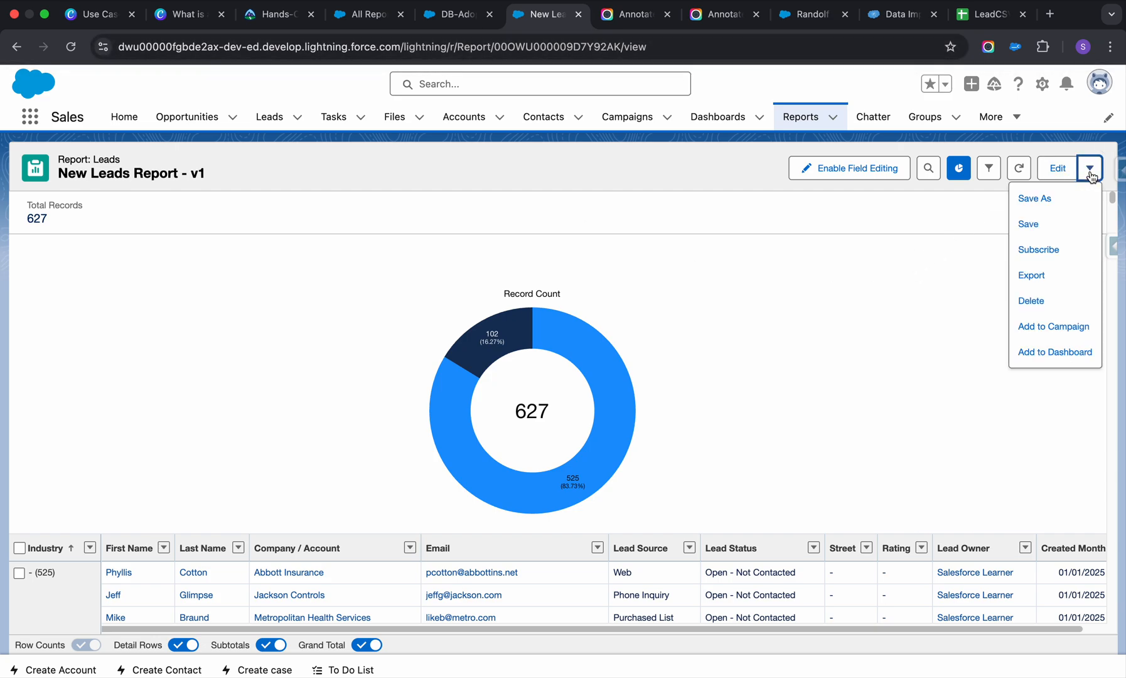
click(1043, 251)
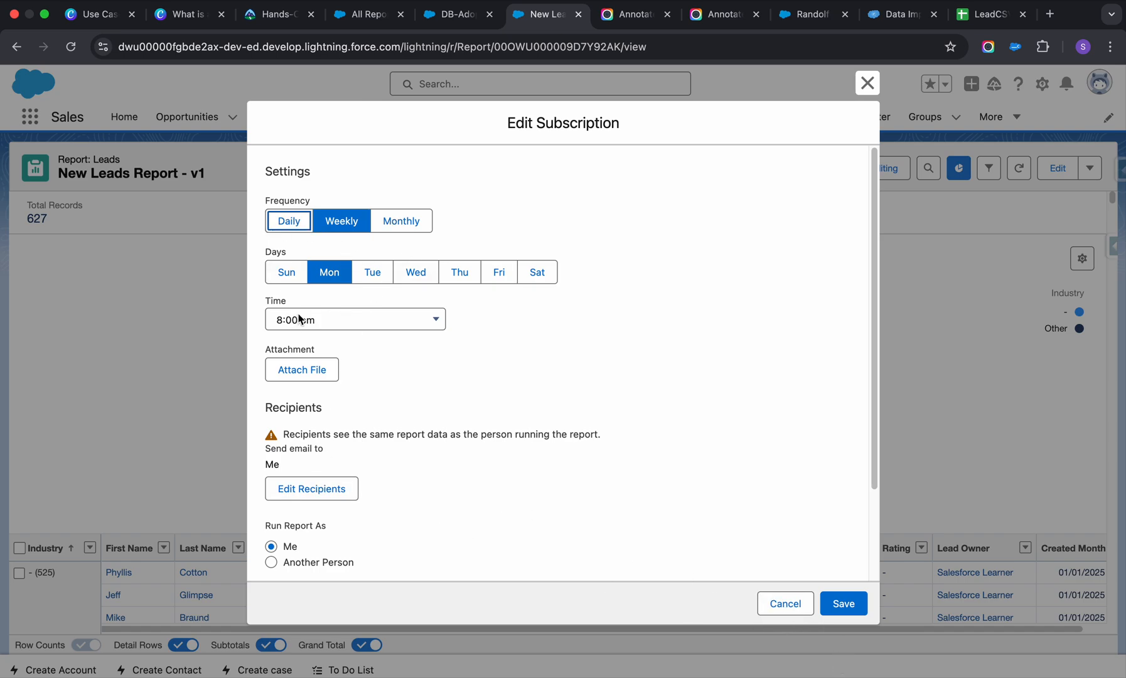
click(770, 604)
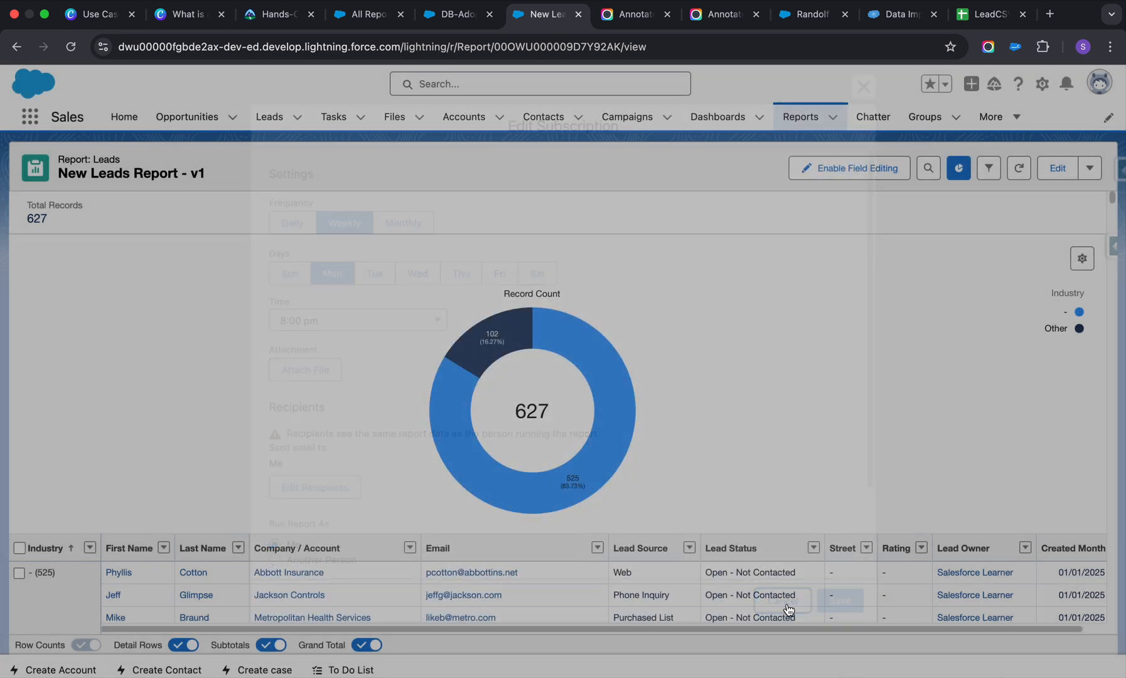
click(1090, 176)
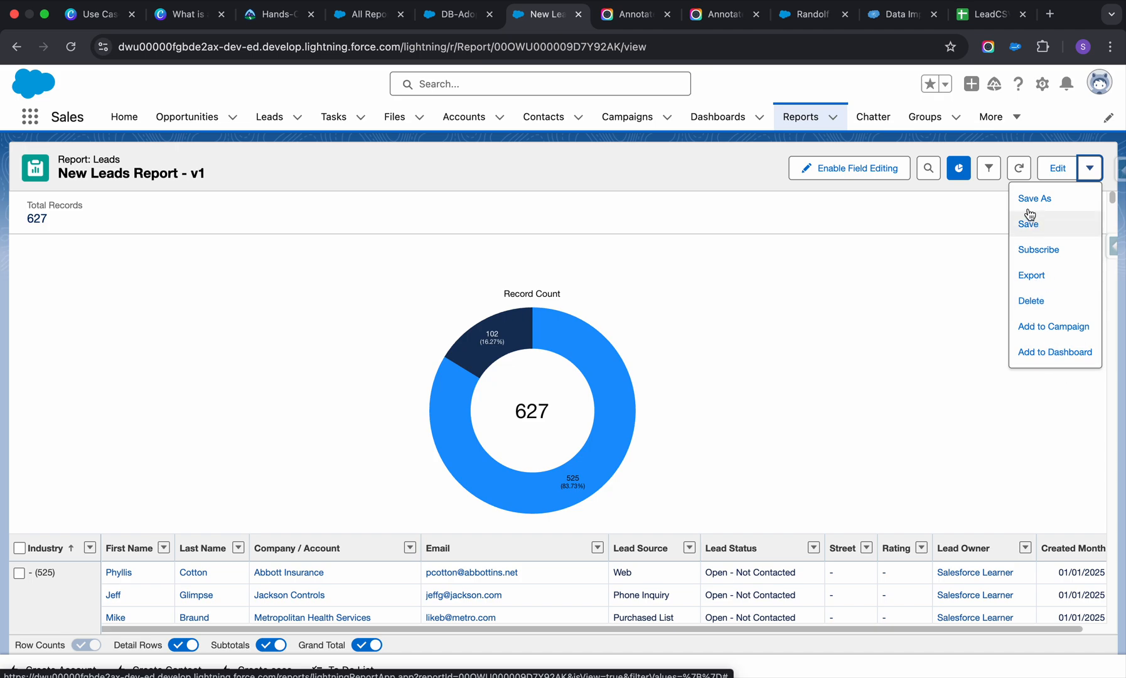
click(959, 200)
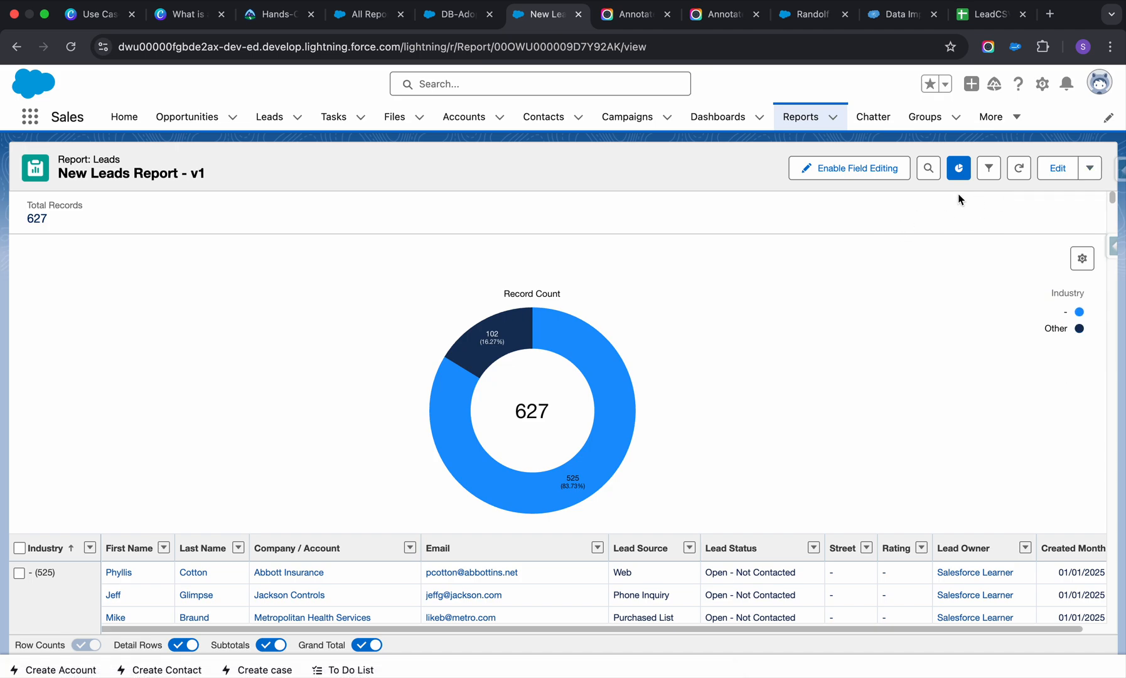
click(1090, 167)
click(699, 250)
Go to the recent reports, open the SF reports folder and check the actions offered for New Leads Report - v1.
click(805, 118)
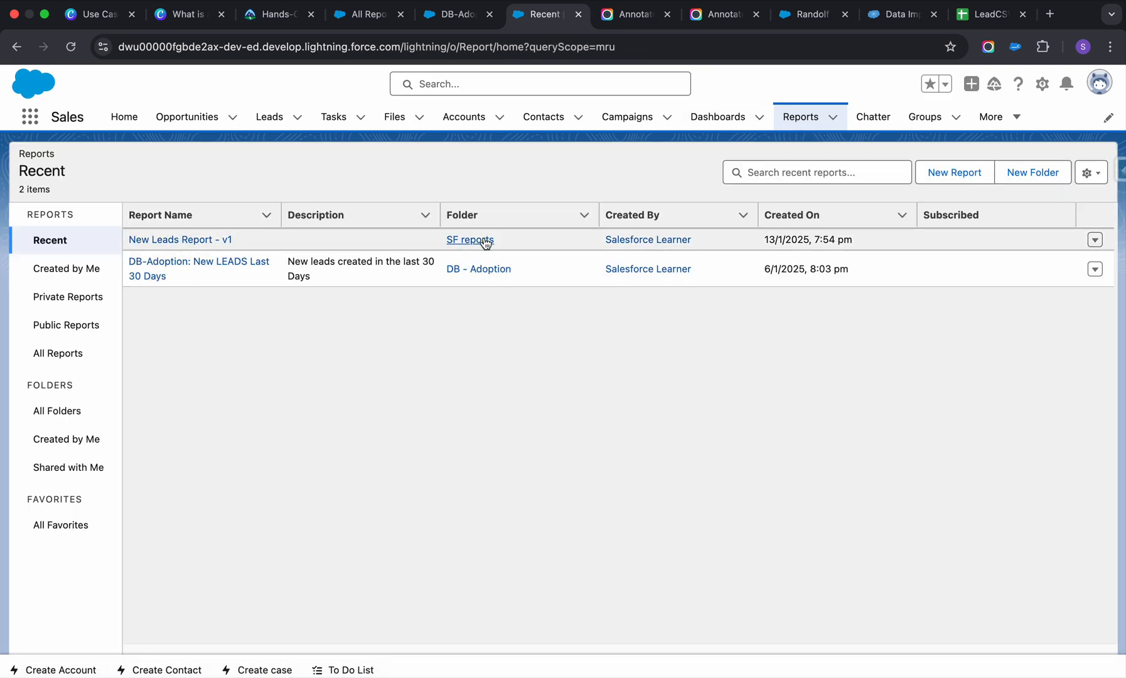
click(1096, 239)
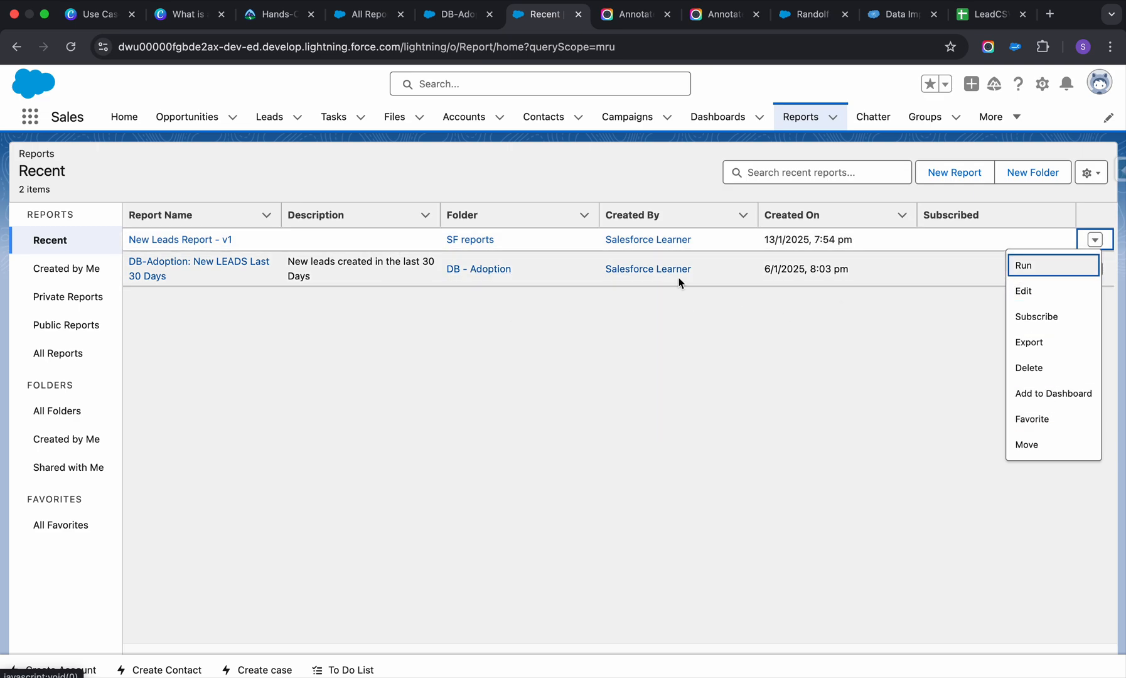
click(470, 240)
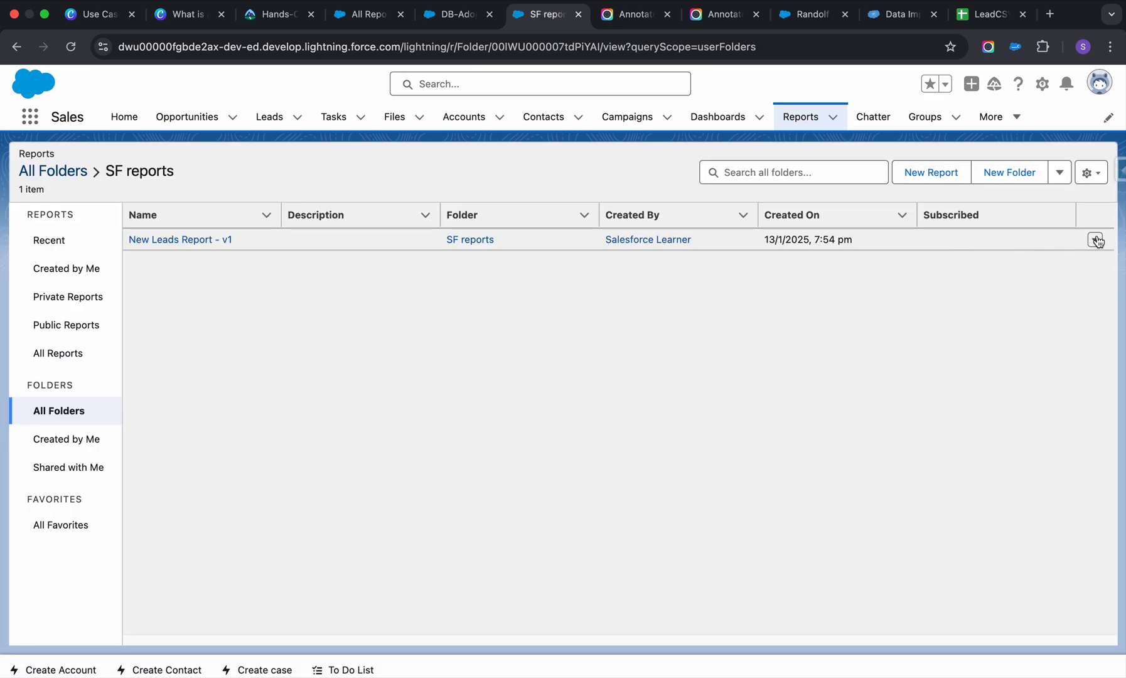
click(1096, 239)
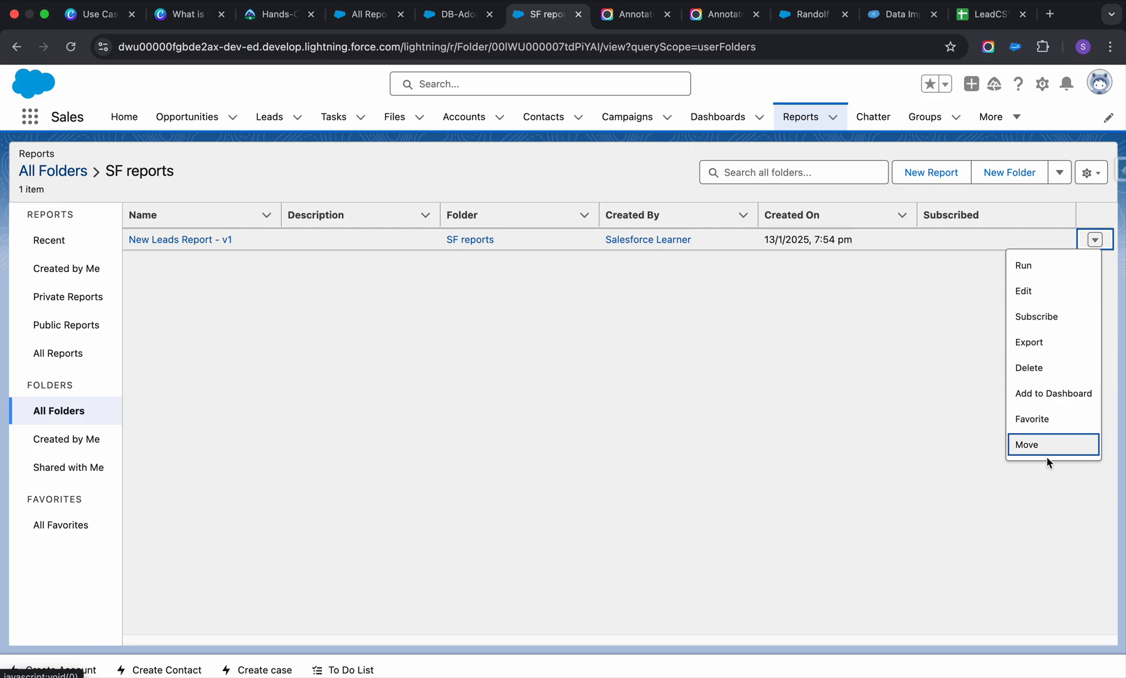
click(458, 243)
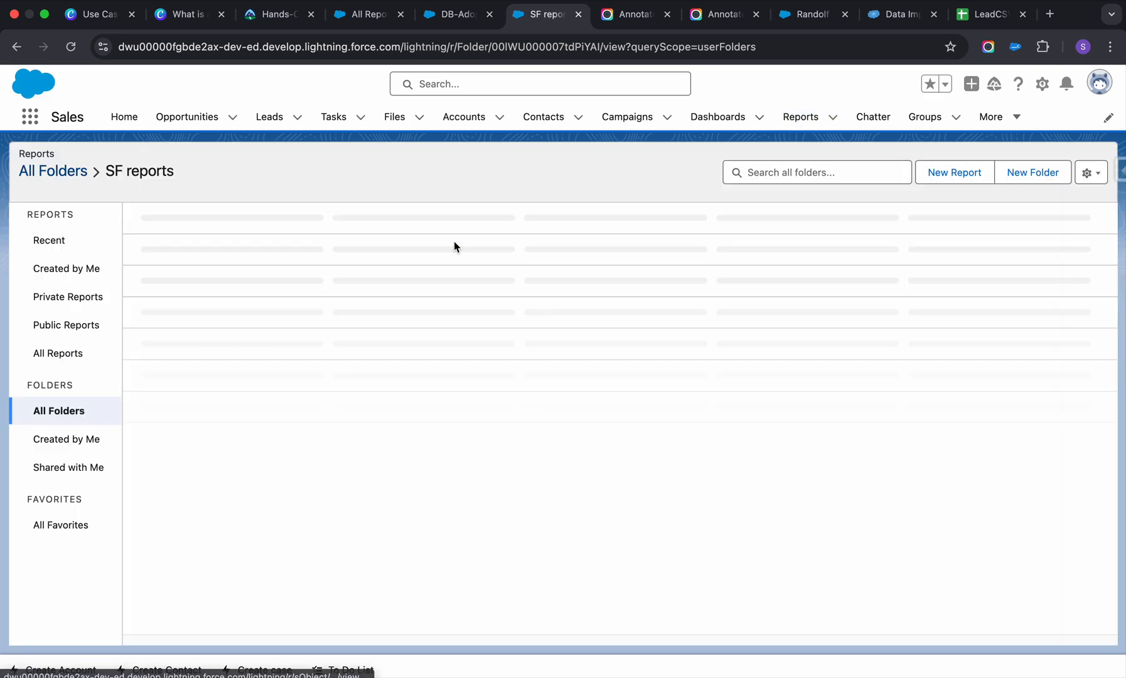
Open New Leads Report - v1 for editing from the SF reports folder and return to the folder.
click(1092, 239)
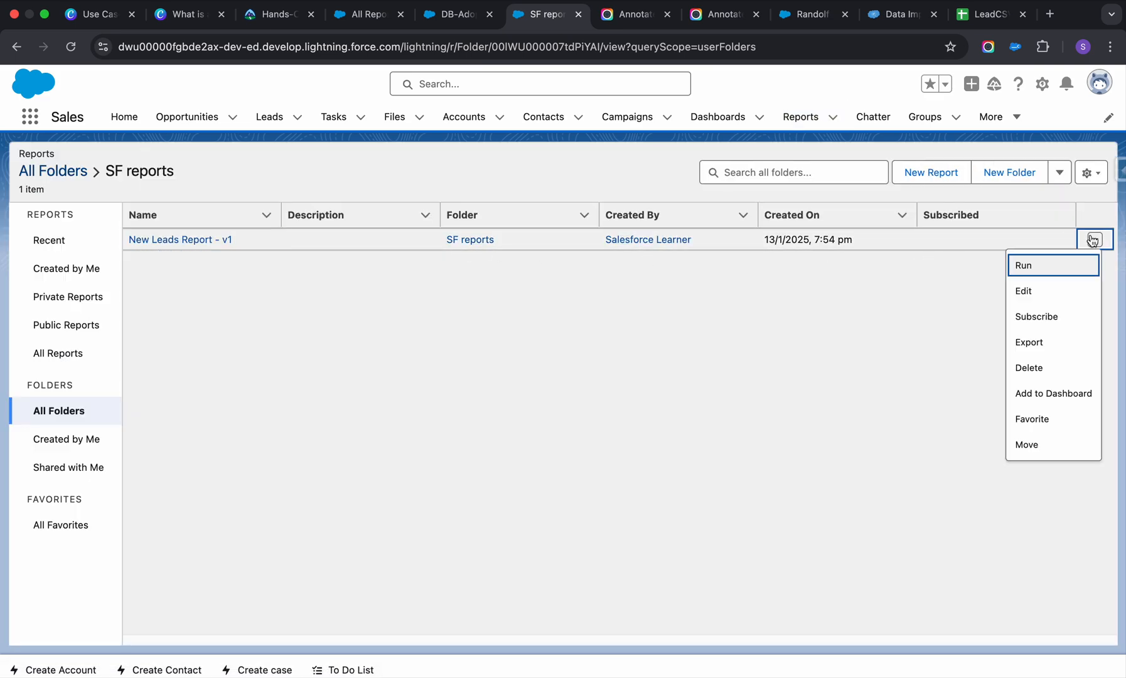
click(1025, 293)
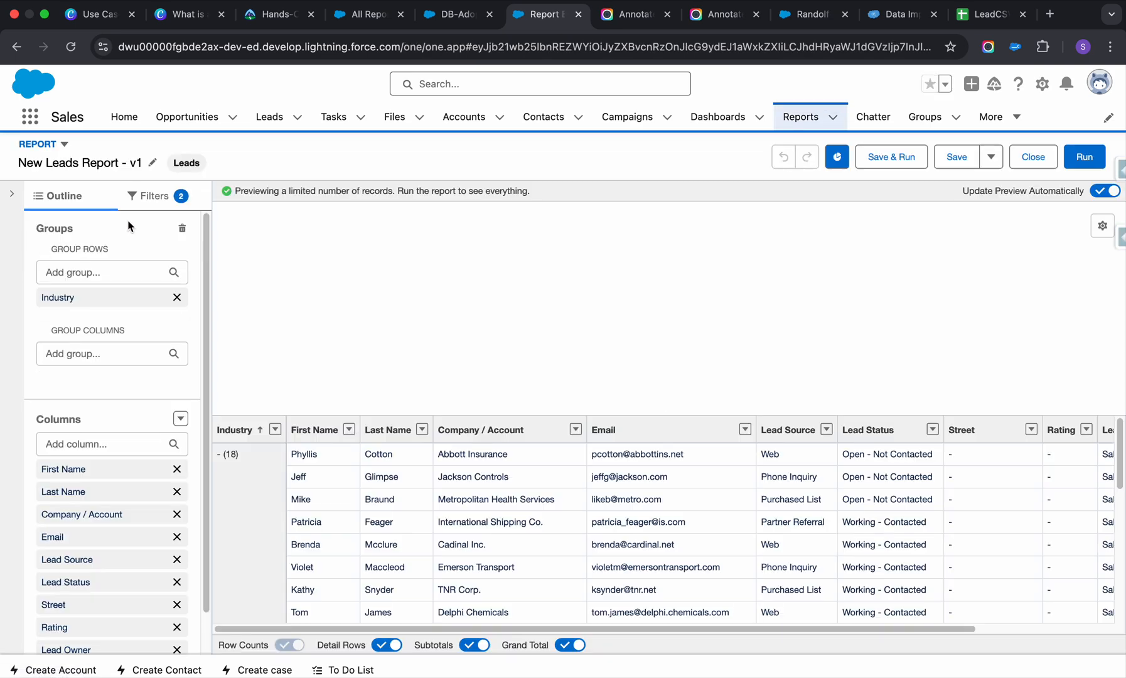
click(16, 46)
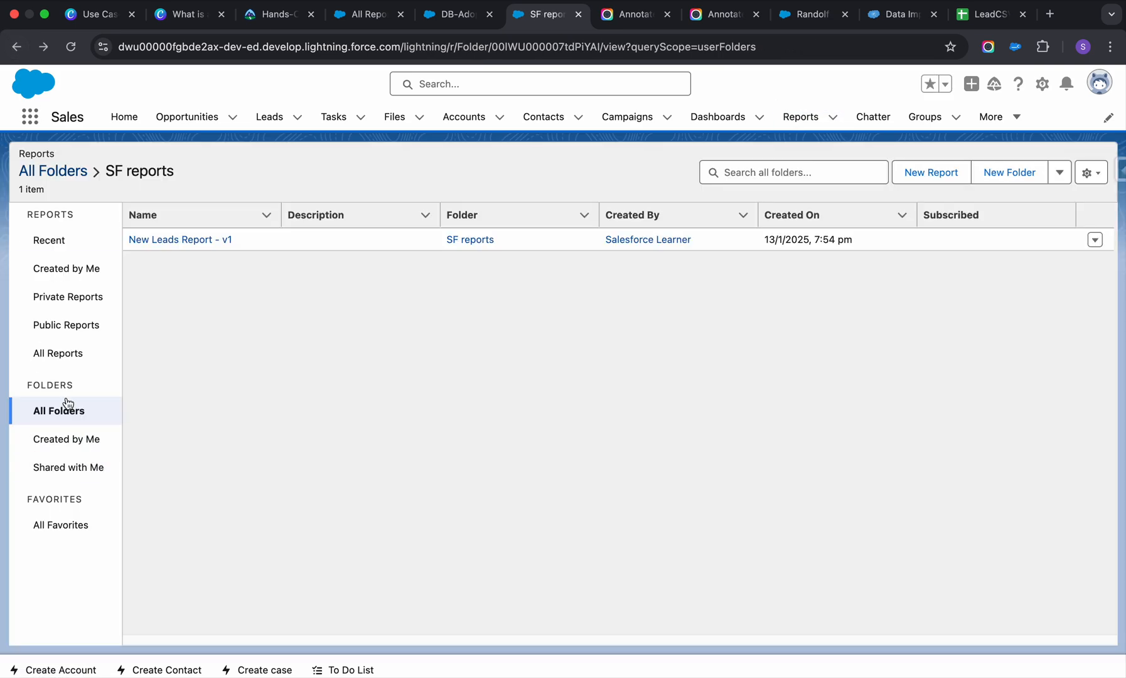
List the report folders created by the current user, review the sharing settings of the SF reports folder and close them.
click(70, 449)
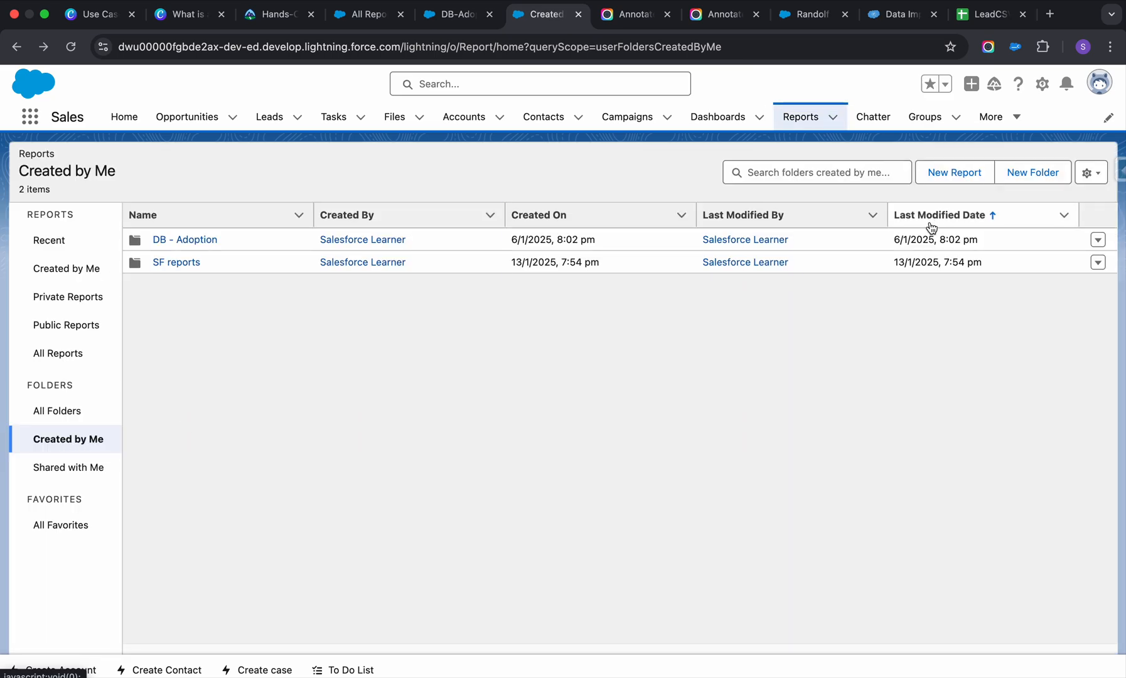
click(1099, 262)
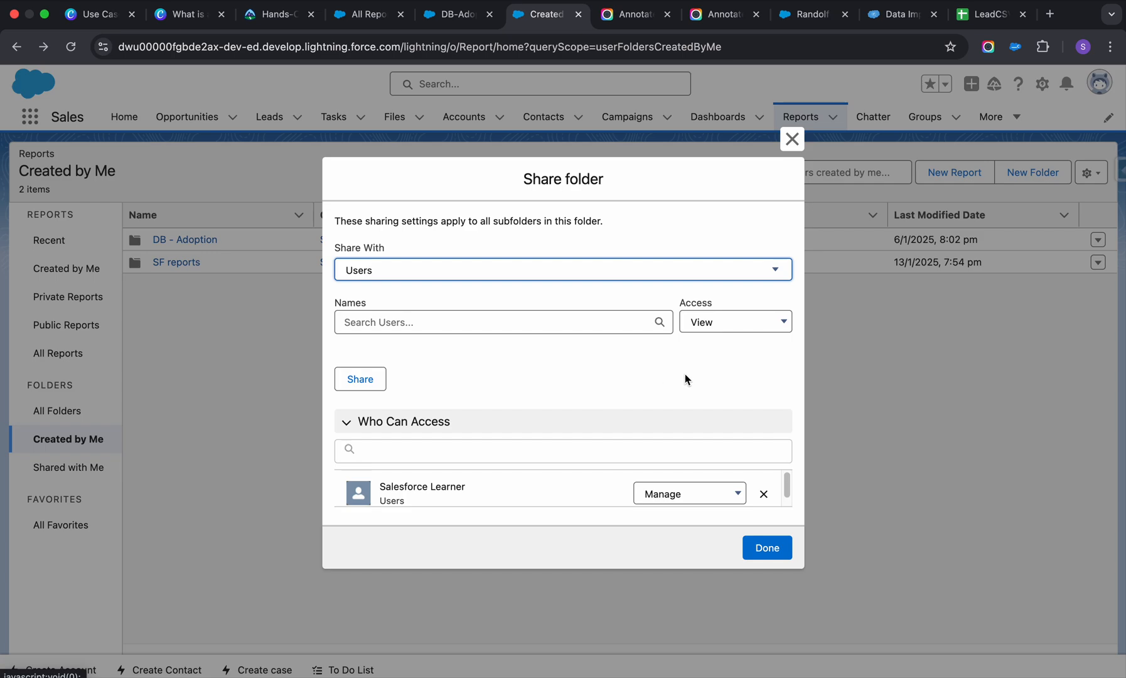
click(793, 139)
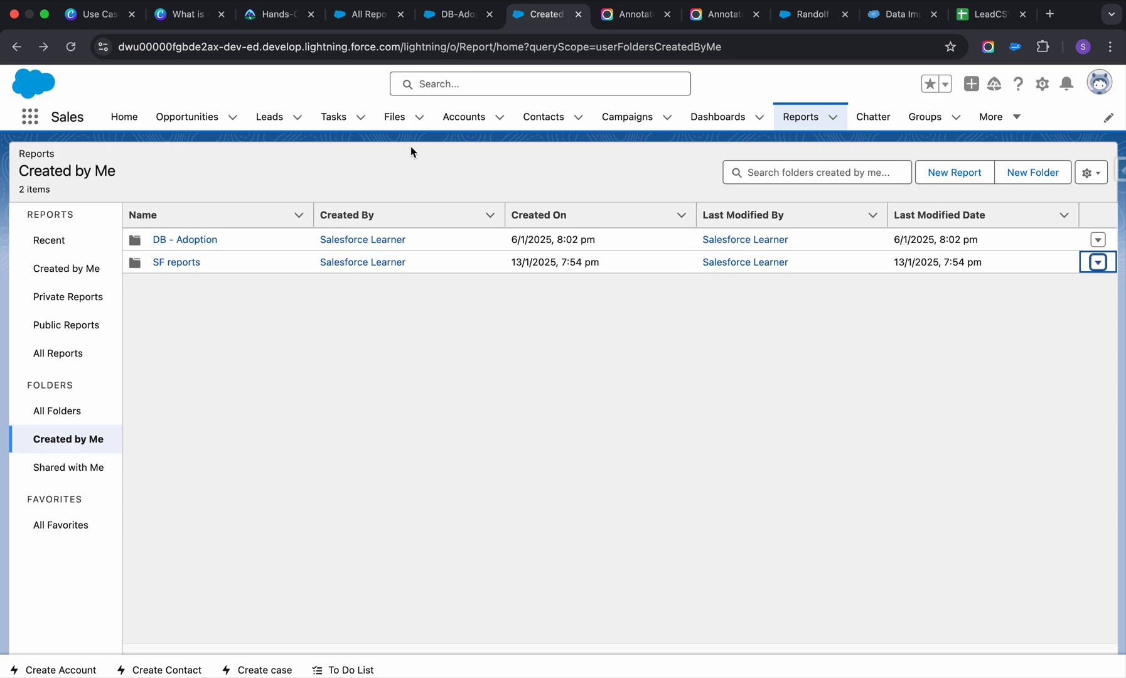
scroll(422, 191, down, 1)
scroll(422, 192, up, 1)
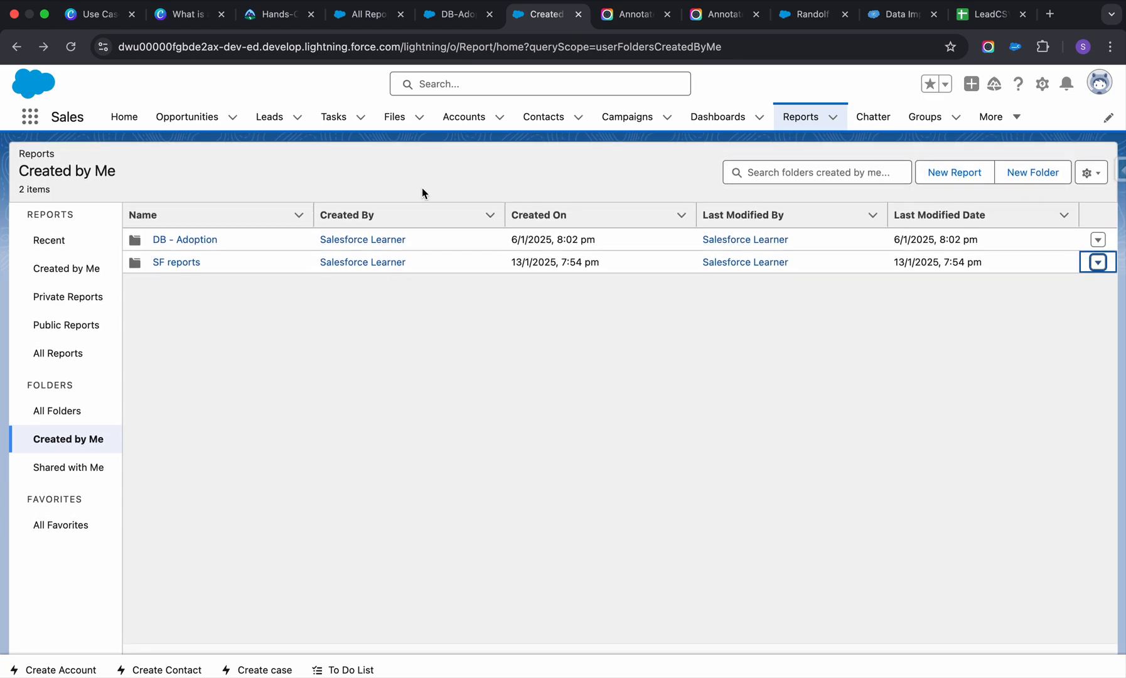